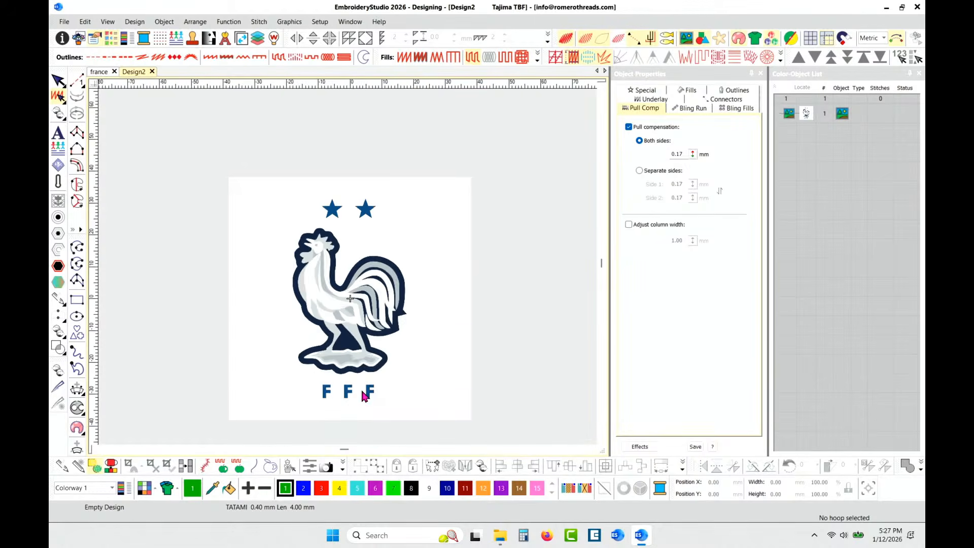
Step: Examine the rooster artwork's head, neck, body, tail feathers, legs and base before digitizing
{"action": "scroll", "coordinate": [363, 392], "scroll_direction": "up", "scroll_amount": 4}
{"action": "scroll", "coordinate": [344, 257], "scroll_direction": "down", "scroll_amount": 4}
{"action": "scroll", "coordinate": [371, 266], "scroll_direction": "up", "scroll_amount": 4}
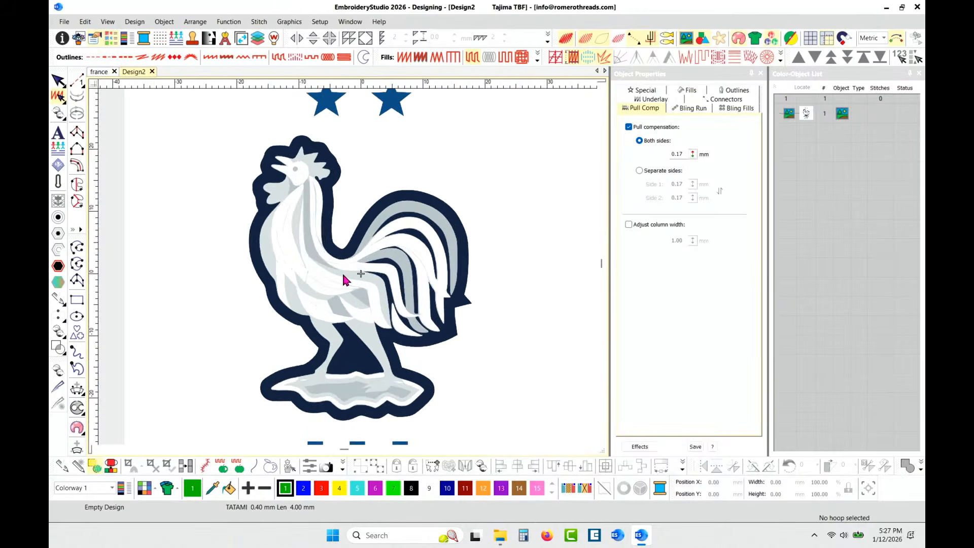
{"action": "scroll", "coordinate": [346, 237], "scroll_direction": "down", "scroll_amount": 2}
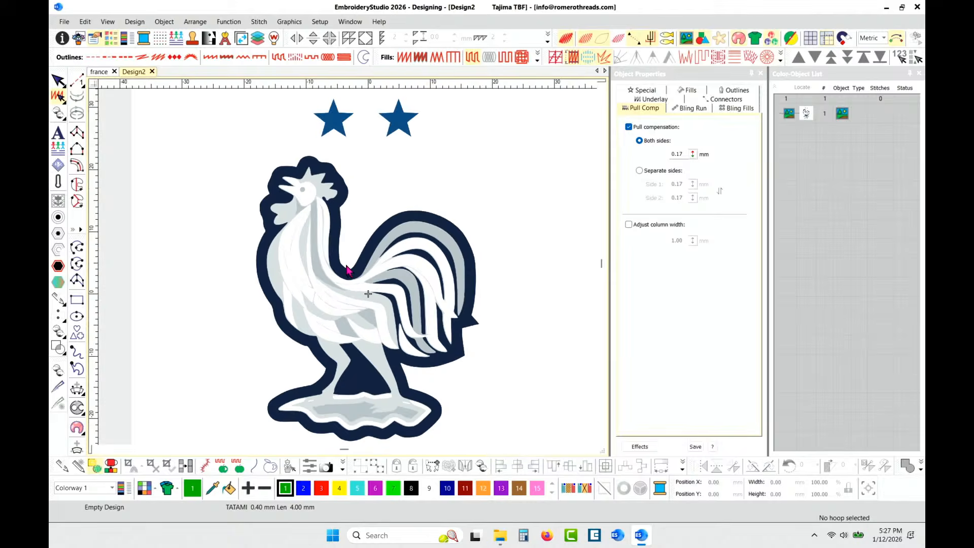
{"action": "scroll", "coordinate": [348, 253], "scroll_direction": "up", "scroll_amount": 3}
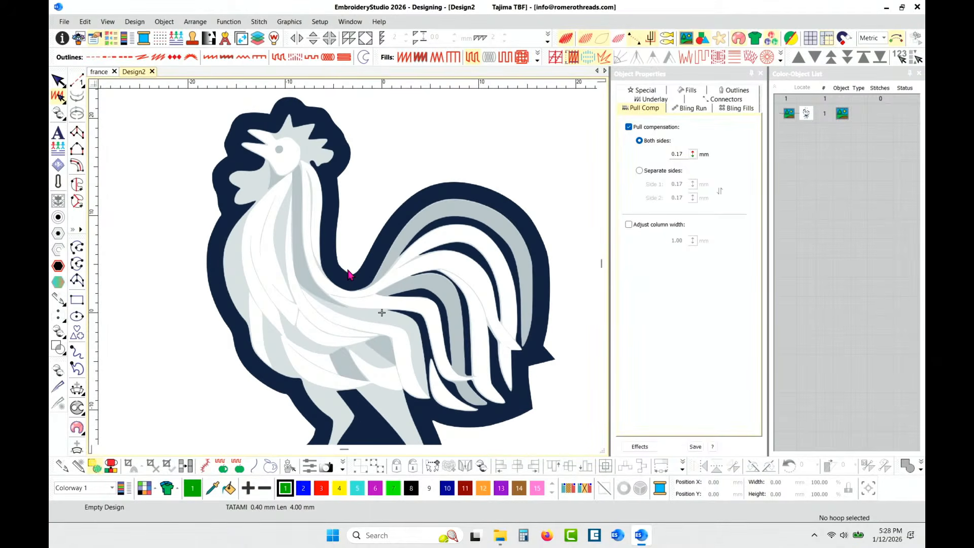
{"action": "scroll", "coordinate": [349, 274], "scroll_direction": "down", "scroll_amount": 2}
{"action": "scroll", "coordinate": [348, 277], "scroll_direction": "up", "scroll_amount": 2}
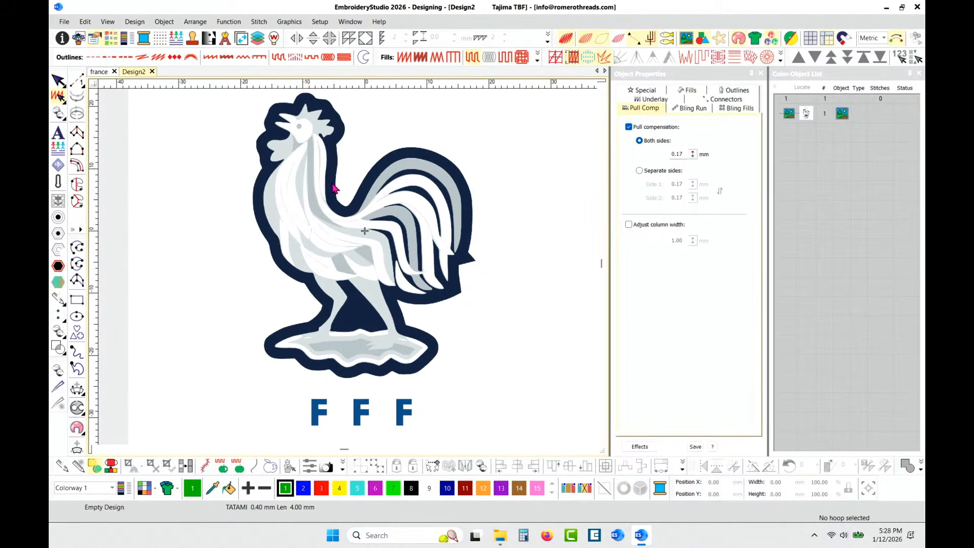
{"action": "scroll", "coordinate": [333, 185], "scroll_direction": "up", "scroll_amount": 1}
{"action": "scroll", "coordinate": [352, 298], "scroll_direction": "down", "scroll_amount": 1}
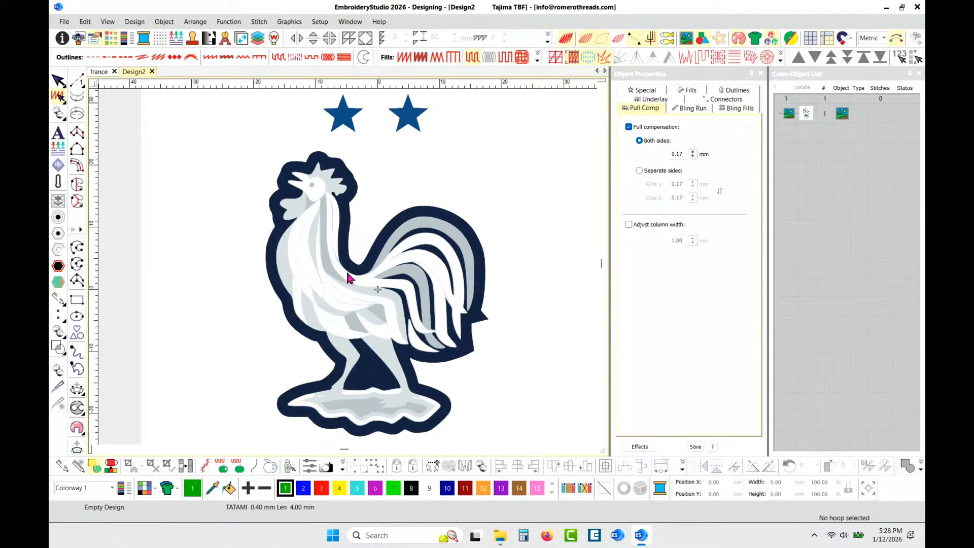
{"action": "scroll", "coordinate": [348, 274], "scroll_direction": "up", "scroll_amount": 2}
{"action": "scroll", "coordinate": [348, 269], "scroll_direction": "down", "scroll_amount": 1}
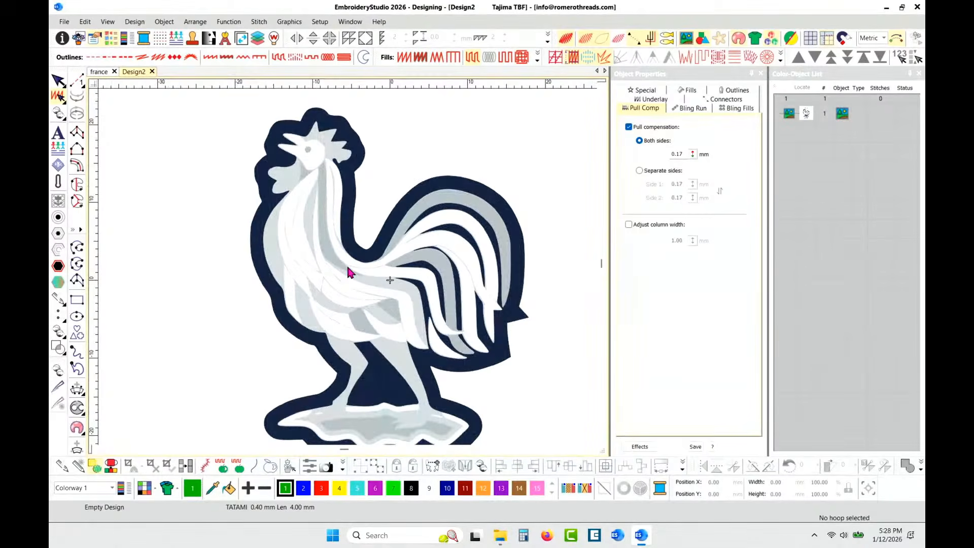
{"action": "scroll", "coordinate": [347, 272], "scroll_direction": "up", "scroll_amount": 1}
{"action": "scroll", "coordinate": [348, 274], "scroll_direction": "down", "scroll_amount": 1}
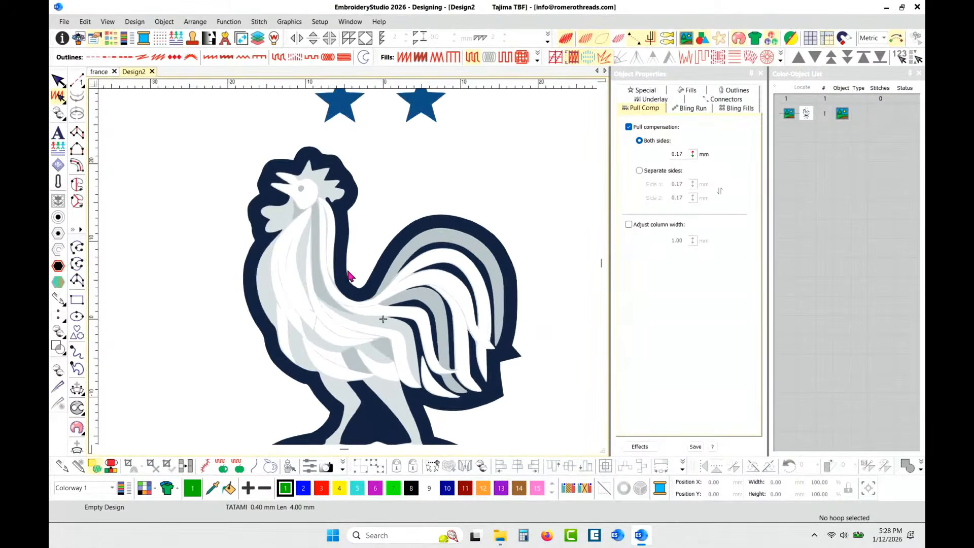
{"action": "scroll", "coordinate": [348, 275], "scroll_direction": "up", "scroll_amount": 1}
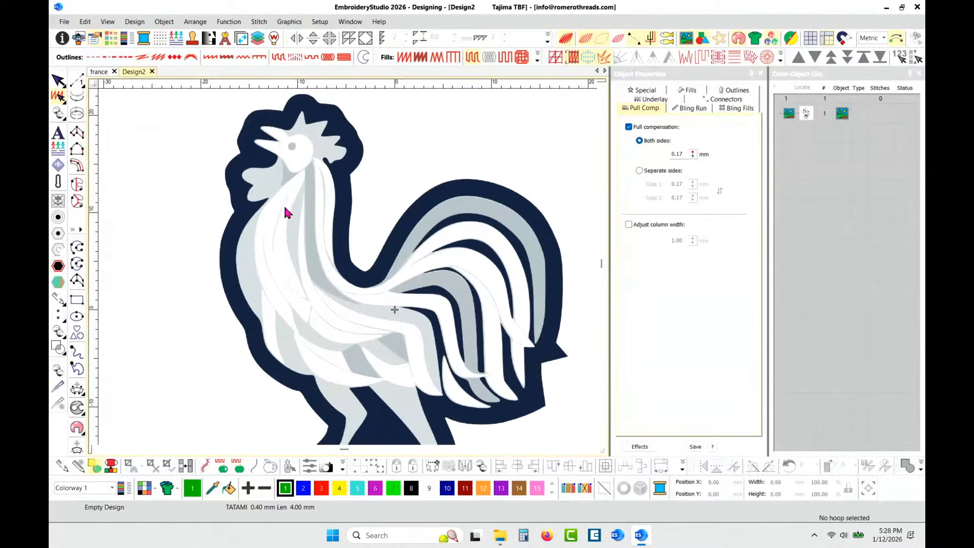
Step: Digitize the rooster's upper beak through to the eye as a Column B shape about 3.4 mm wide and 2.4 mm high
{"action": "scroll", "coordinate": [283, 141], "scroll_direction": "up", "scroll_amount": 3}
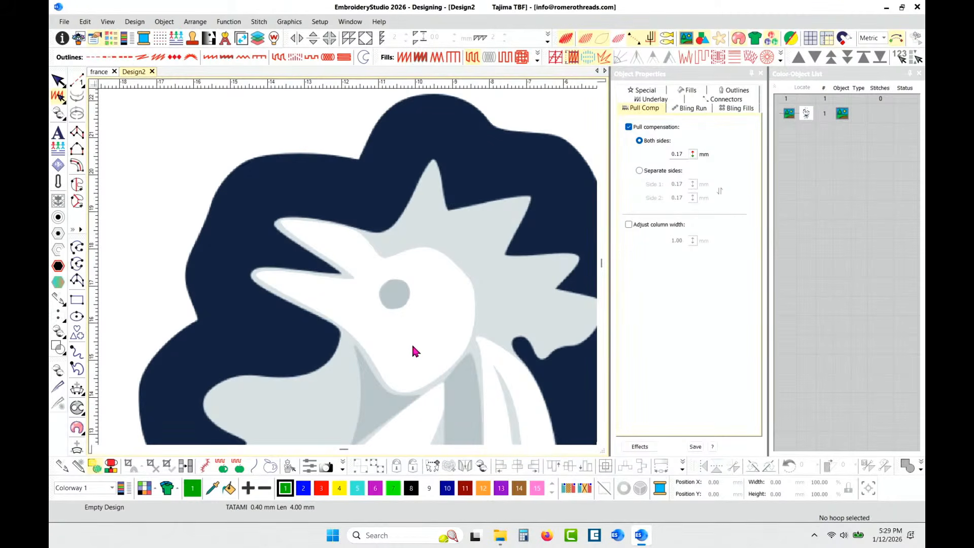
{"action": "left_click", "coordinate": [76, 150]}
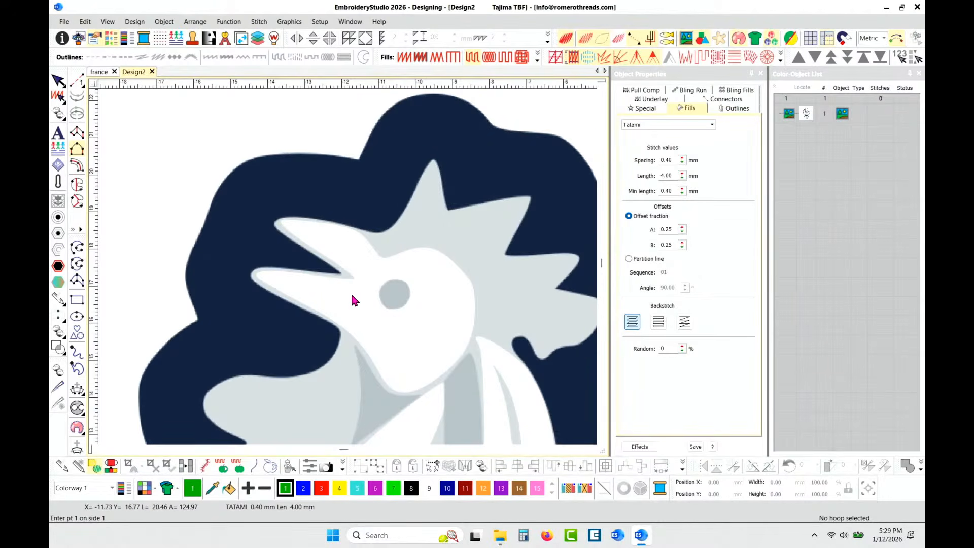
{"action": "left_click", "coordinate": [281, 225]}
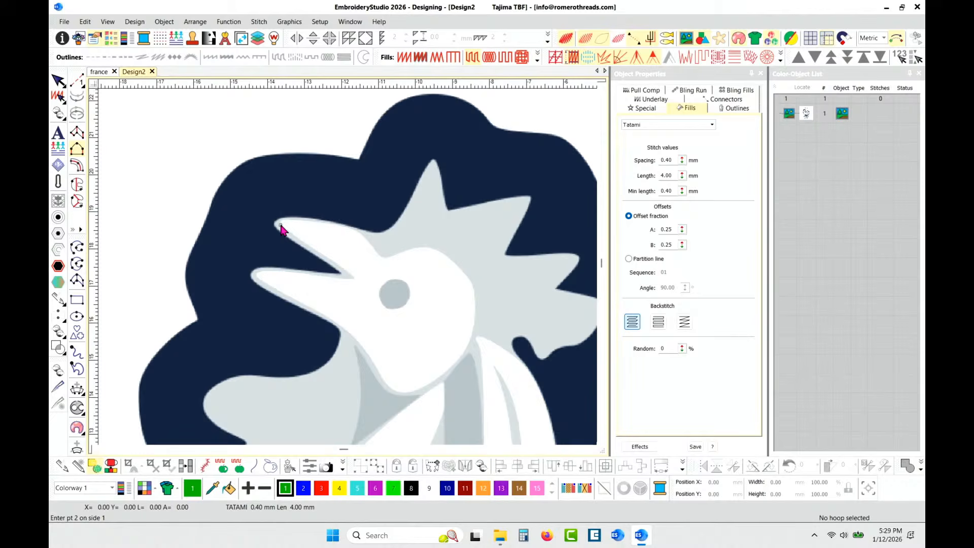
{"action": "left_click", "coordinate": [320, 254]}
{"action": "key", "text": "Return"}
{"action": "left_click", "coordinate": [283, 218]}
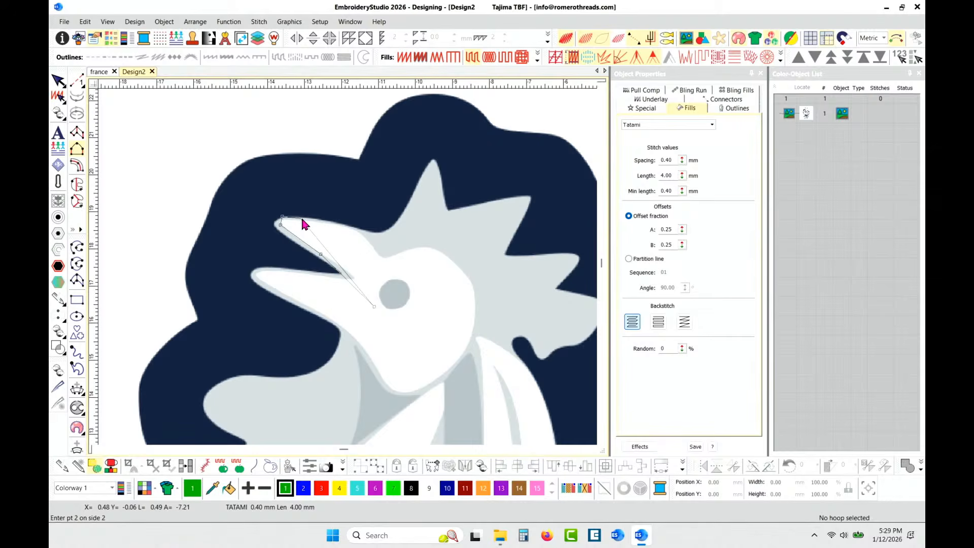
{"action": "left_click", "coordinate": [334, 222]}
{"action": "left_click", "coordinate": [371, 233]}
{"action": "left_click", "coordinate": [398, 262]}
{"action": "left_click", "coordinate": [406, 303]}
{"action": "key", "text": "Return"}
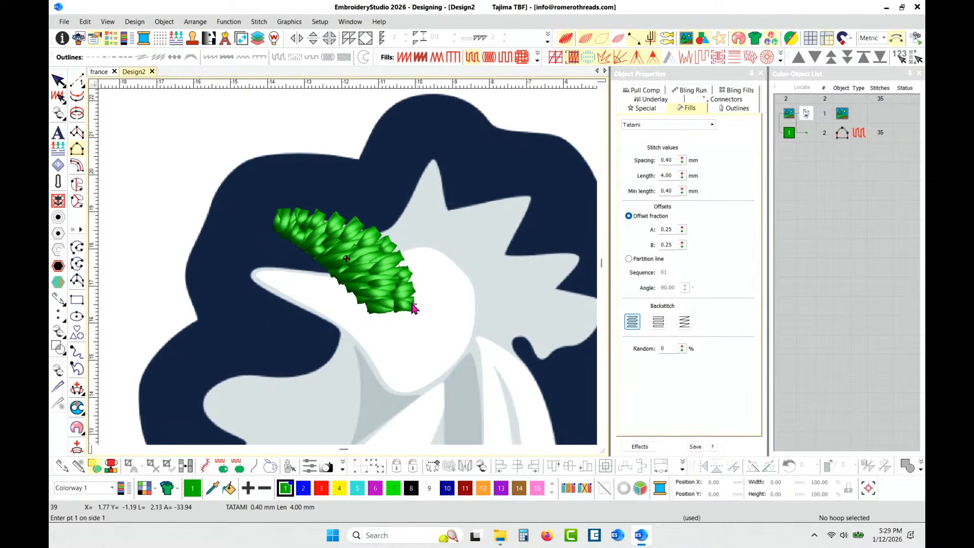
Step: Give the upper beak column a satin fill, extend its inner end point downward below the eye and make its lower middle point a curve
{"action": "left_click", "coordinate": [405, 57]}
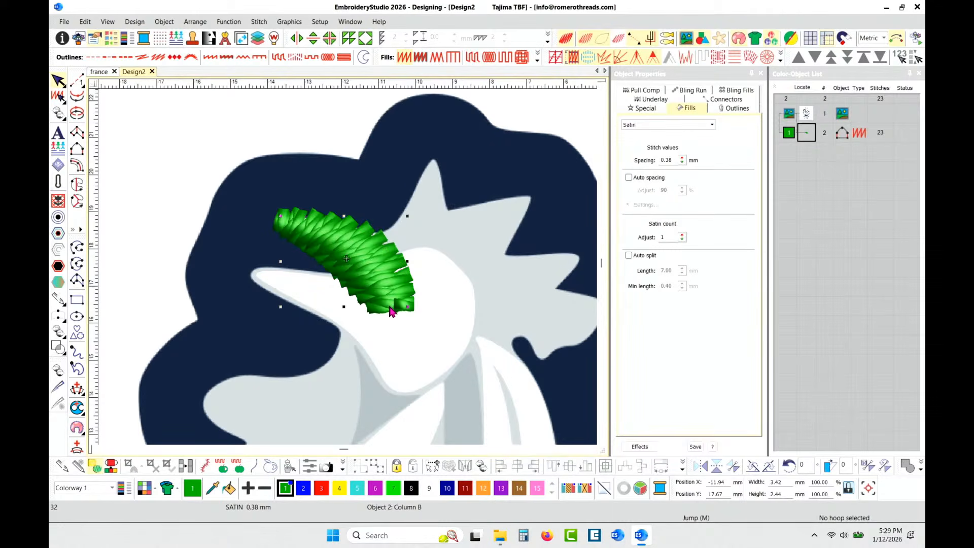
{"action": "key", "text": "t"}
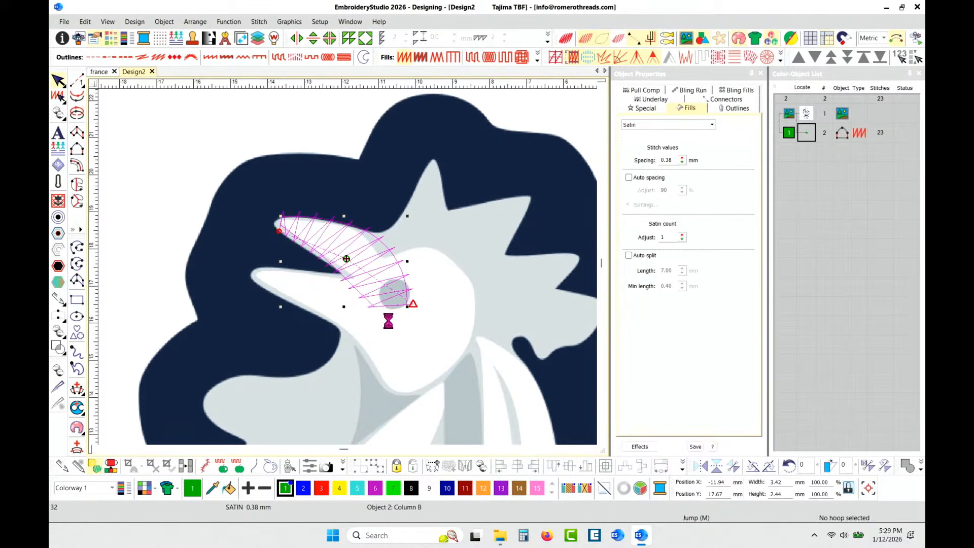
{"action": "key", "text": "h"}
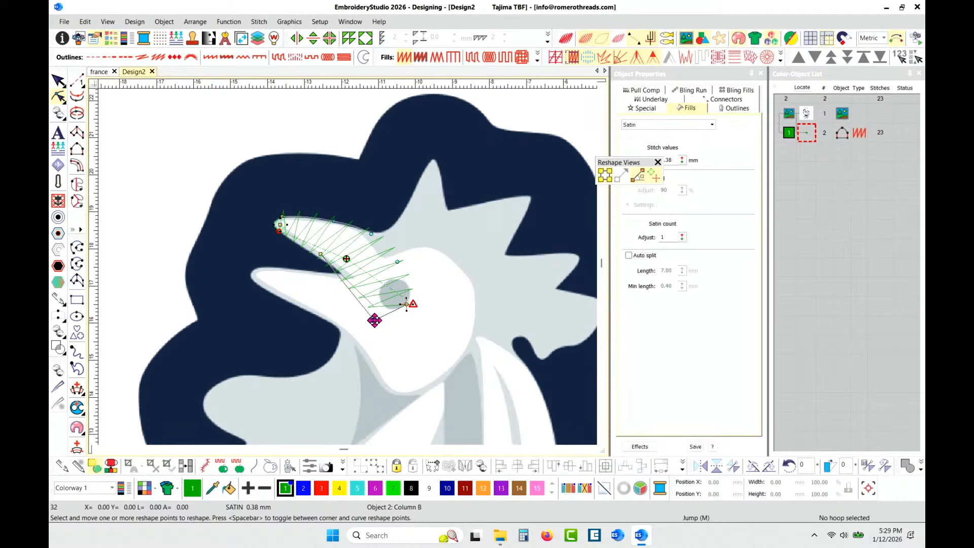
{"action": "left_click_drag", "start_coordinate": [374, 317], "coordinate": [374, 319]}
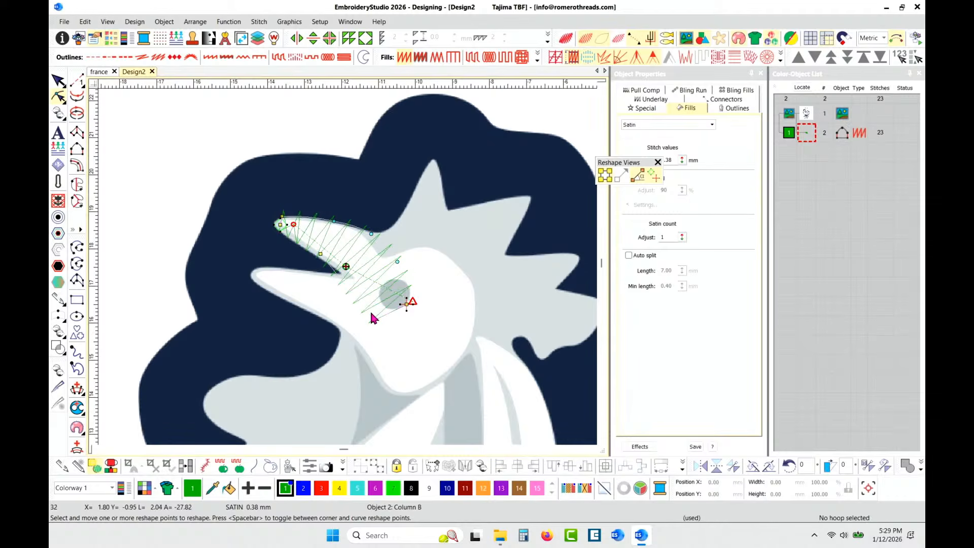
{"action": "left_click", "coordinate": [320, 254]}
{"action": "key", "text": "space"}
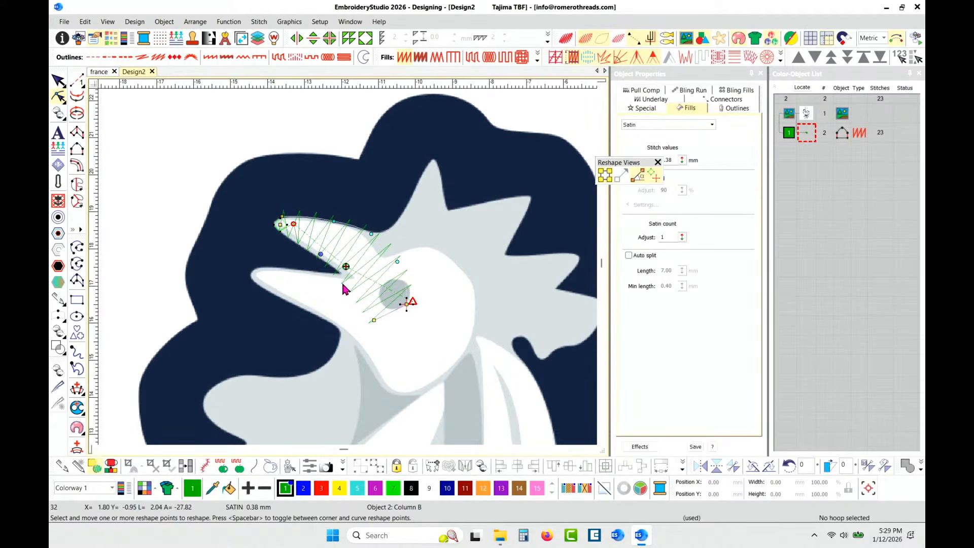
{"action": "key", "text": "Escape"}
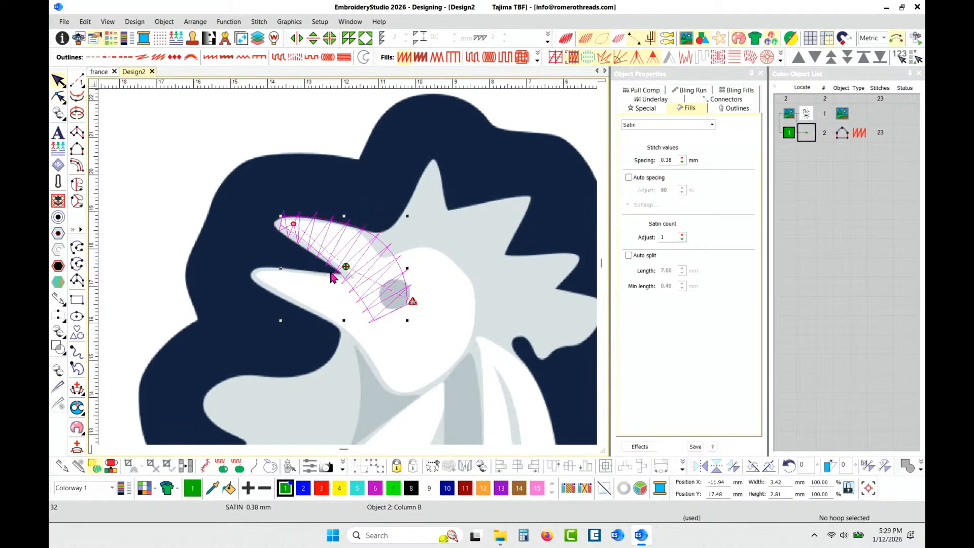
Step: Measure across the upper beak column and check its stitches within the rooster's head
{"action": "key", "text": "m"}
{"action": "left_click", "coordinate": [342, 284]}
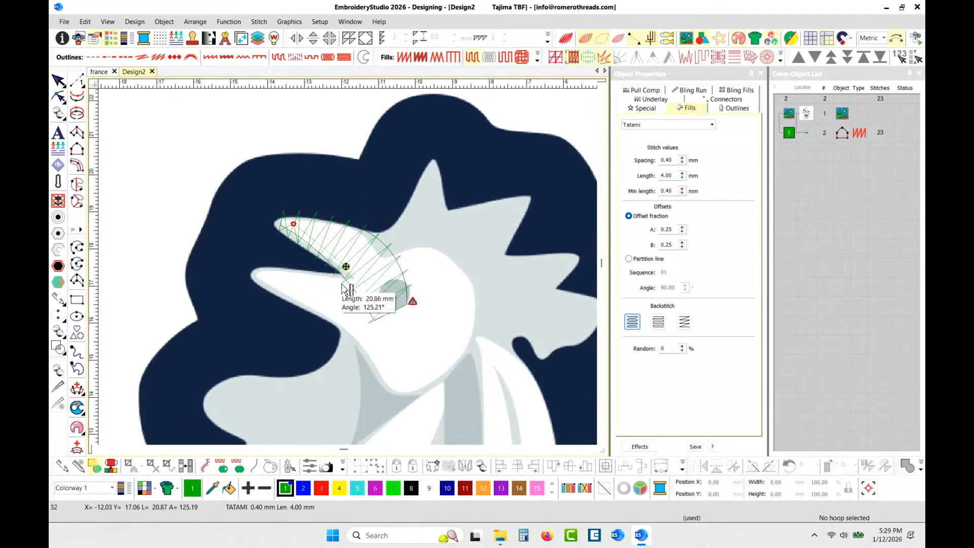
{"action": "left_click", "coordinate": [388, 236]}
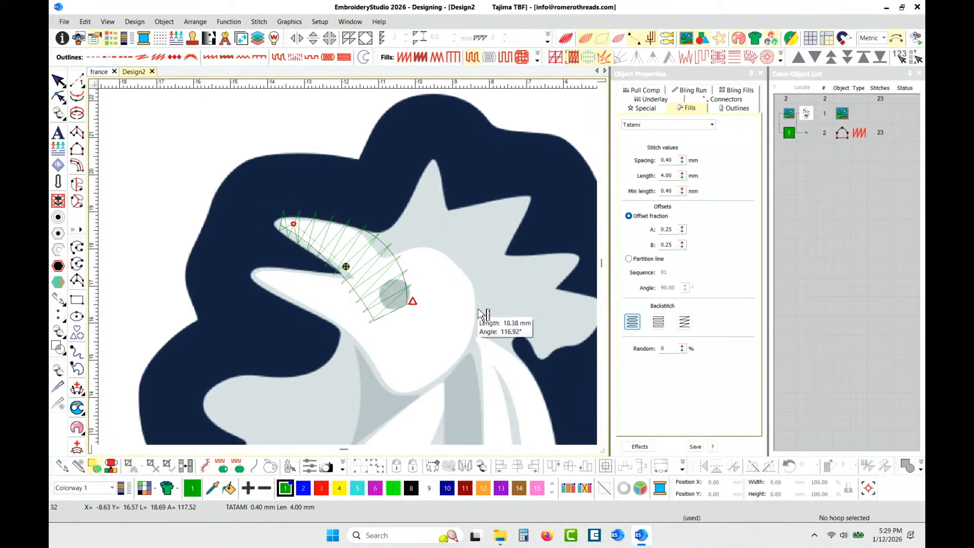
{"action": "key", "text": "0"}
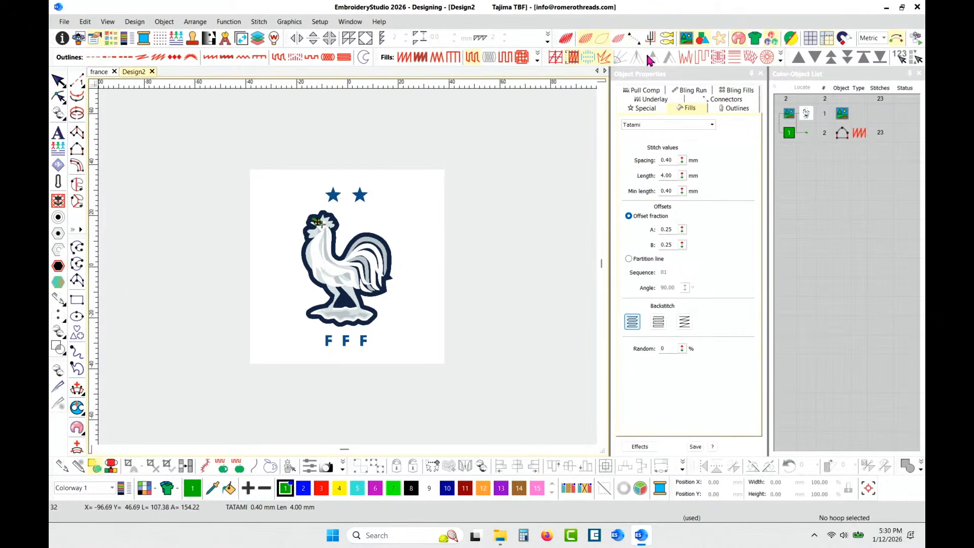
{"action": "scroll", "coordinate": [327, 233], "scroll_direction": "up", "scroll_amount": 4}
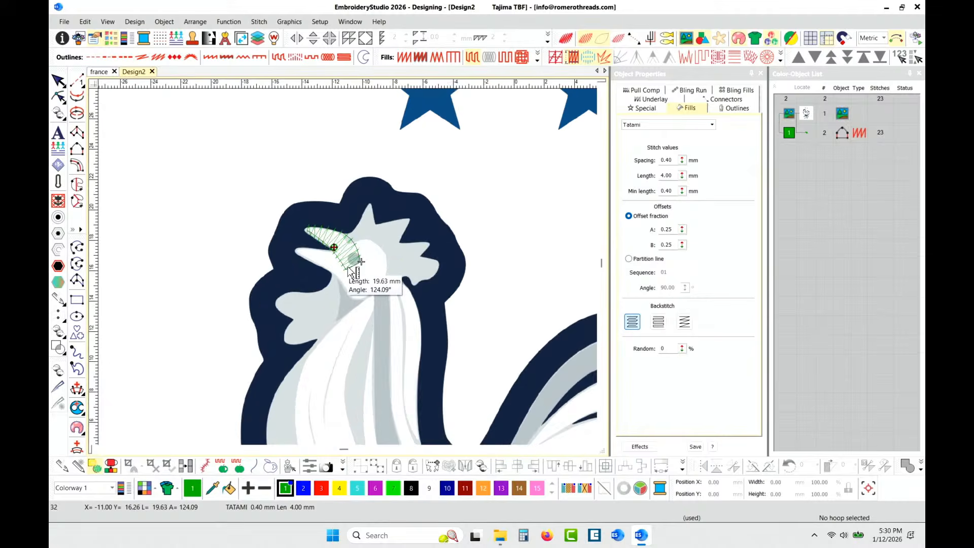
{"action": "scroll", "coordinate": [339, 261], "scroll_direction": "down", "scroll_amount": 1}
{"action": "scroll", "coordinate": [350, 276], "scroll_direction": "up", "scroll_amount": 3}
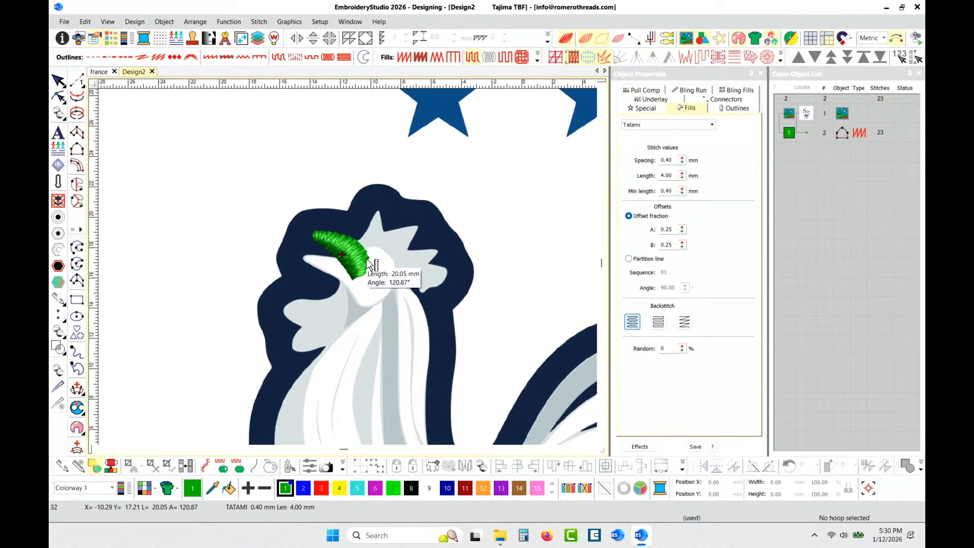
{"action": "key", "text": "Escape"}
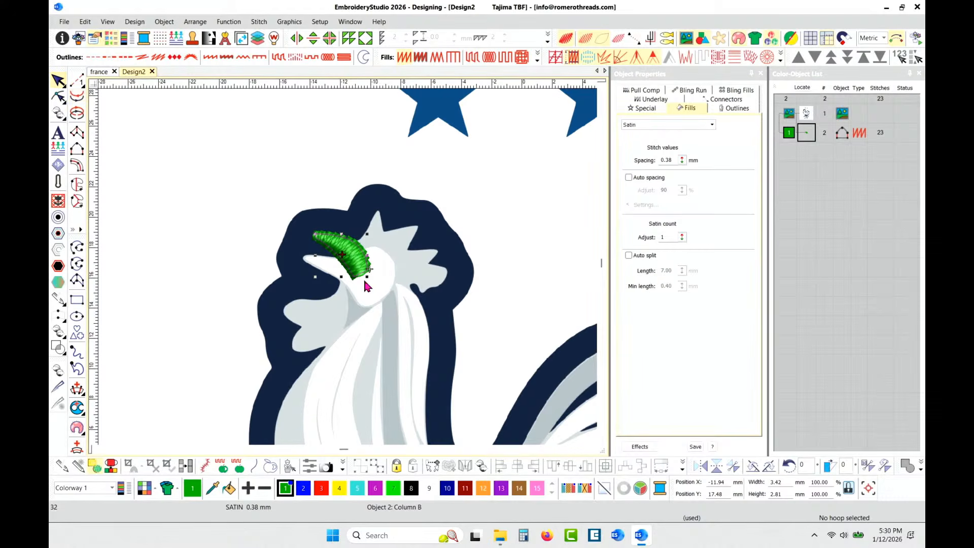
Step: Recolor the upper beak column with orange thread color 12
{"action": "left_click", "coordinate": [466, 489]}
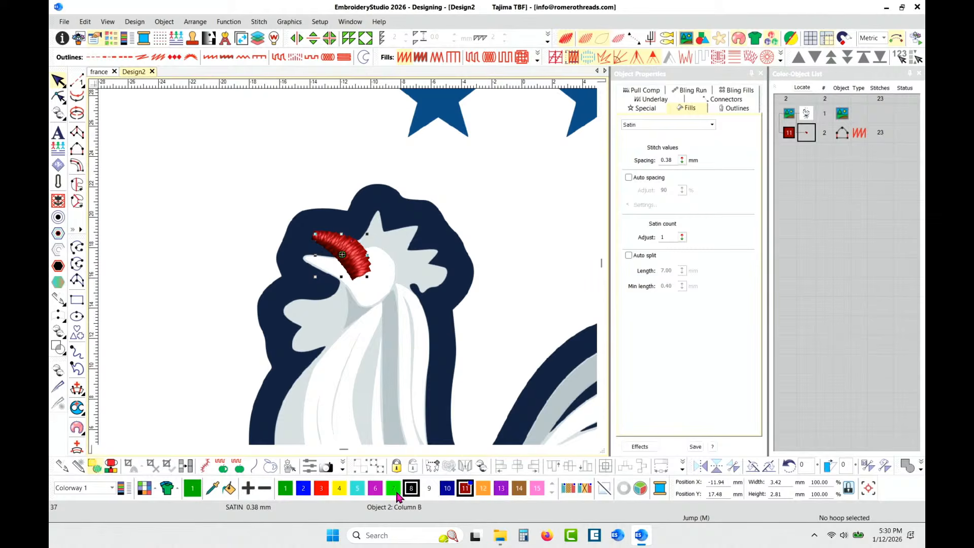
{"action": "left_click", "coordinate": [483, 488]}
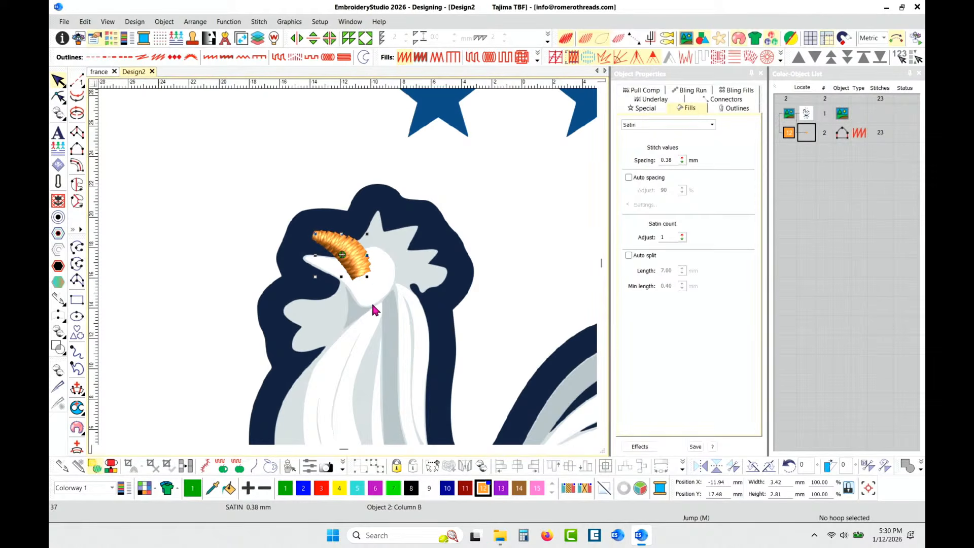
{"action": "left_click", "coordinate": [353, 316]}
Step: Digitize the head as a Column B shape about 3.1 × 3.8 mm curving from the eye's edge to the back of the head
{"action": "scroll", "coordinate": [354, 269], "scroll_direction": "up", "scroll_amount": 3}
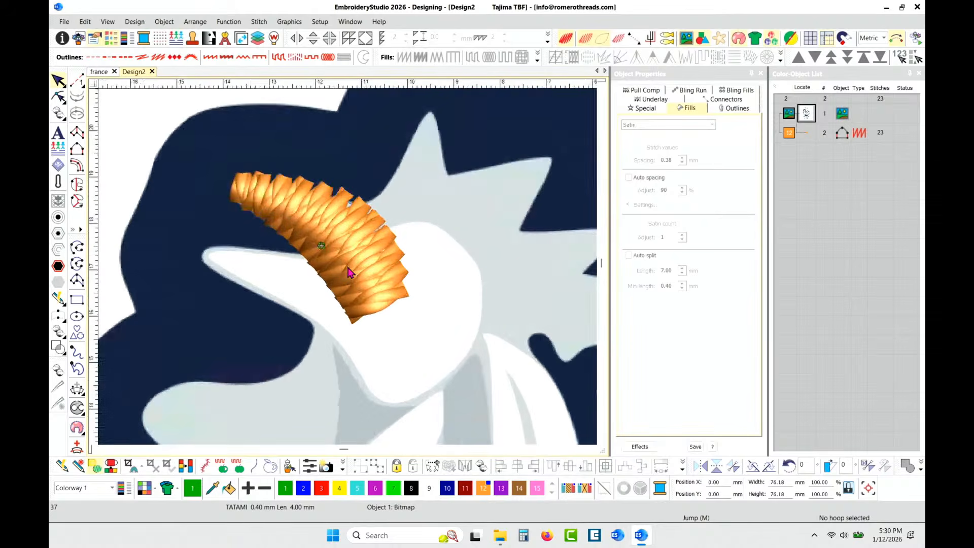
{"action": "key", "text": "t"}
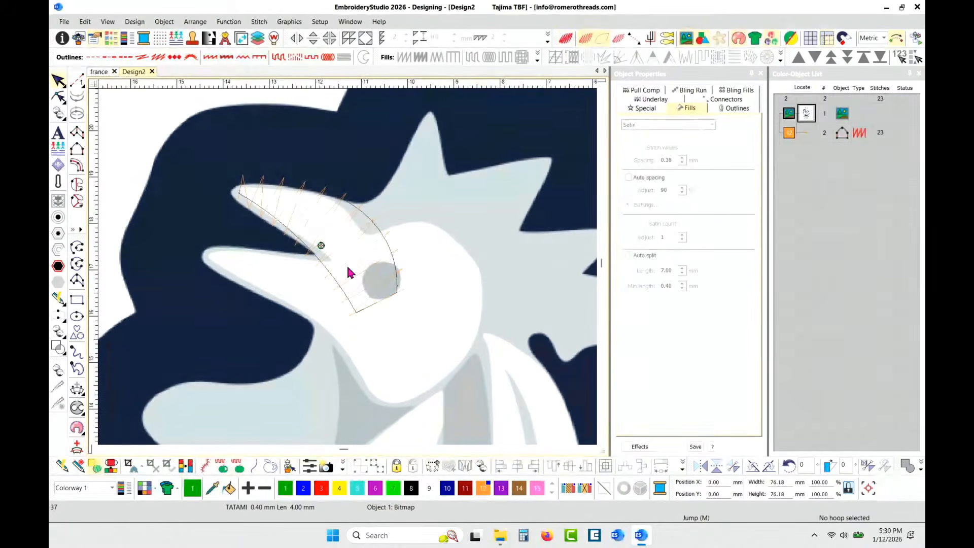
{"action": "left_click", "coordinate": [77, 150]}
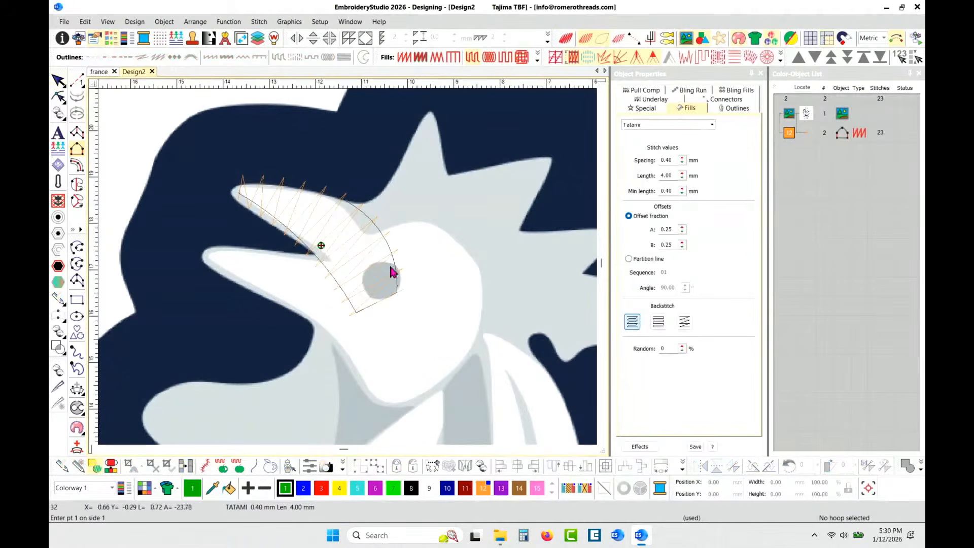
{"action": "left_click", "coordinate": [366, 301]}
{"action": "left_click", "coordinate": [397, 288]}
{"action": "key", "text": "Return"}
{"action": "left_click", "coordinate": [354, 266]}
{"action": "left_click", "coordinate": [401, 277]}
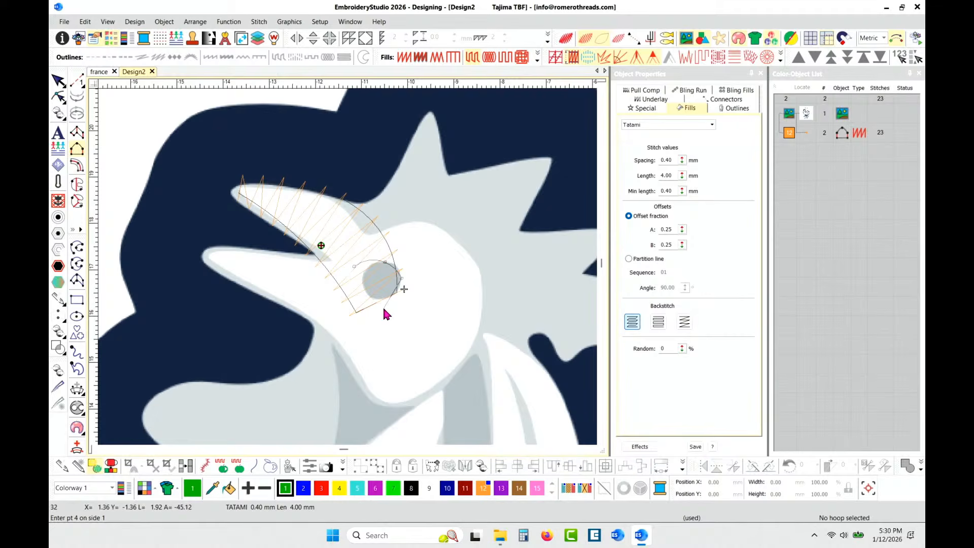
{"action": "key", "text": "Return"}
{"action": "left_click", "coordinate": [407, 220]}
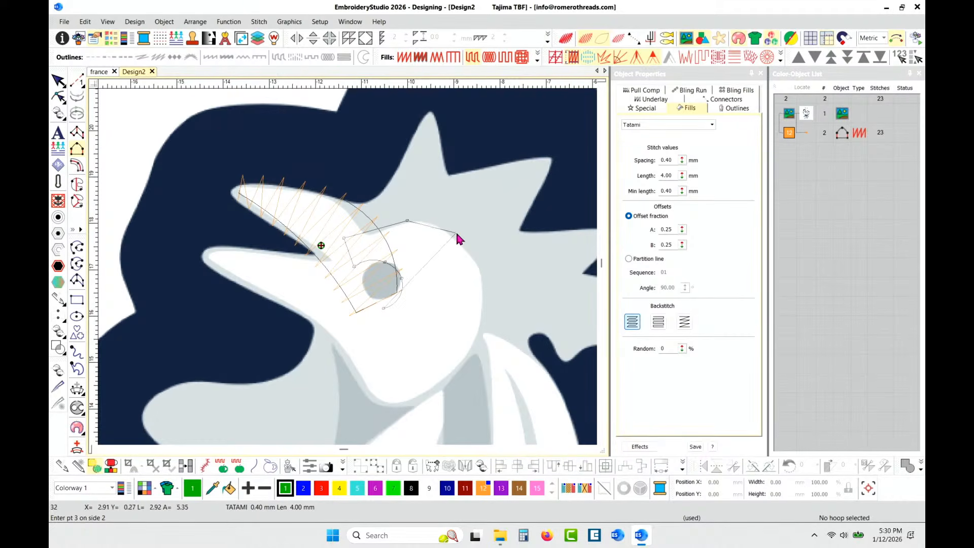
{"action": "left_click", "coordinate": [471, 255]}
{"action": "left_click", "coordinate": [484, 332]}
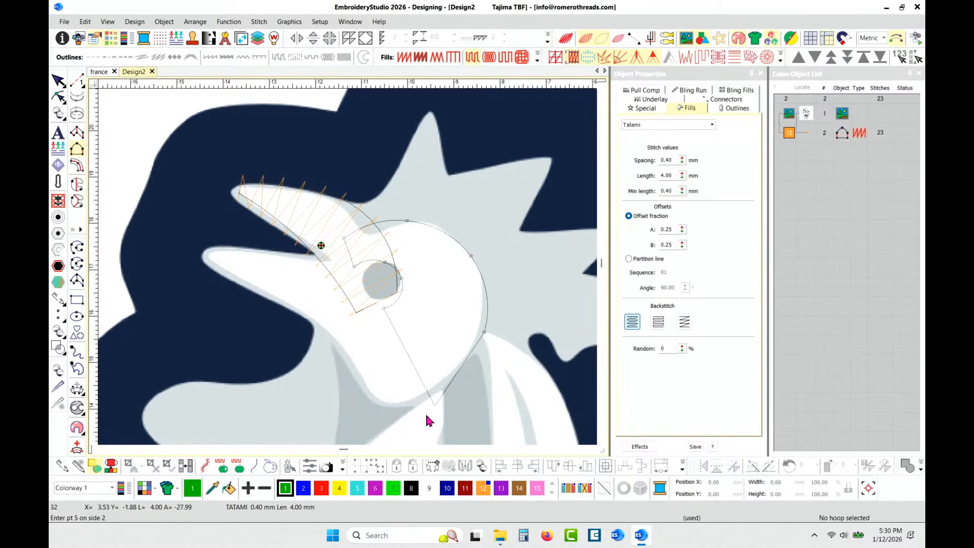
{"action": "left_click", "coordinate": [425, 395]}
{"action": "key", "text": "Return"}
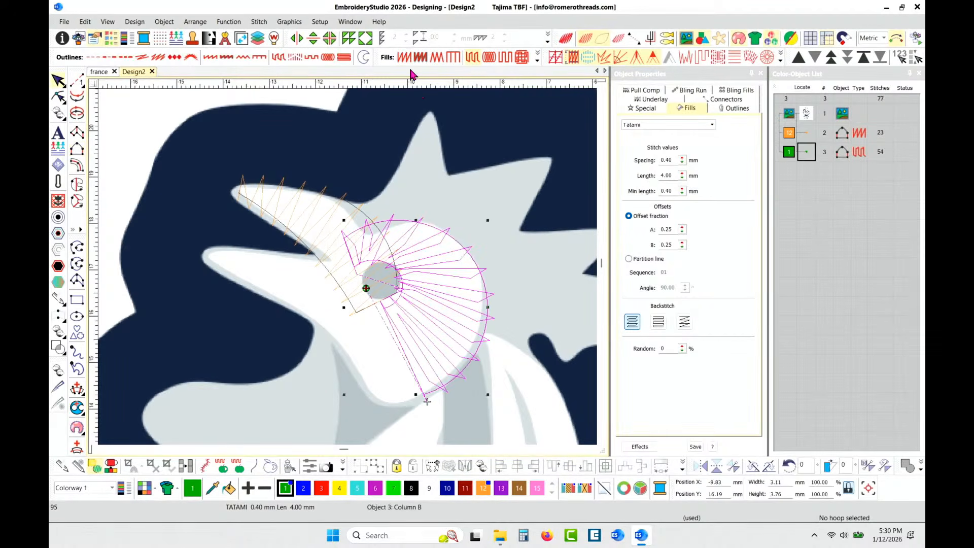
Step: Change the new head column to a satin fill in orange thread color 12
{"action": "left_click", "coordinate": [405, 57]}
{"action": "left_click", "coordinate": [483, 488]}
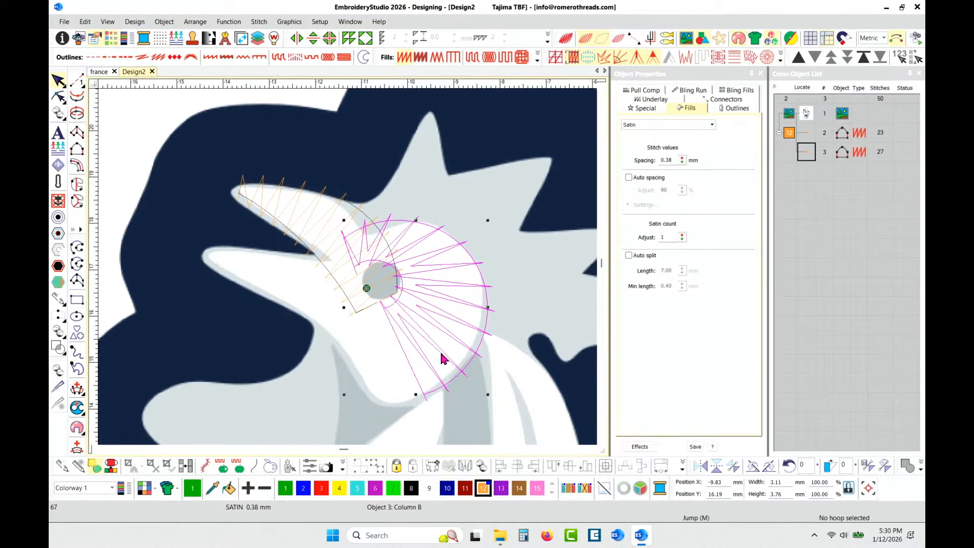
Step: Add a stitch angle to the head column running from the eye across to the back of the head
{"action": "key", "text": "ctrl+h"}
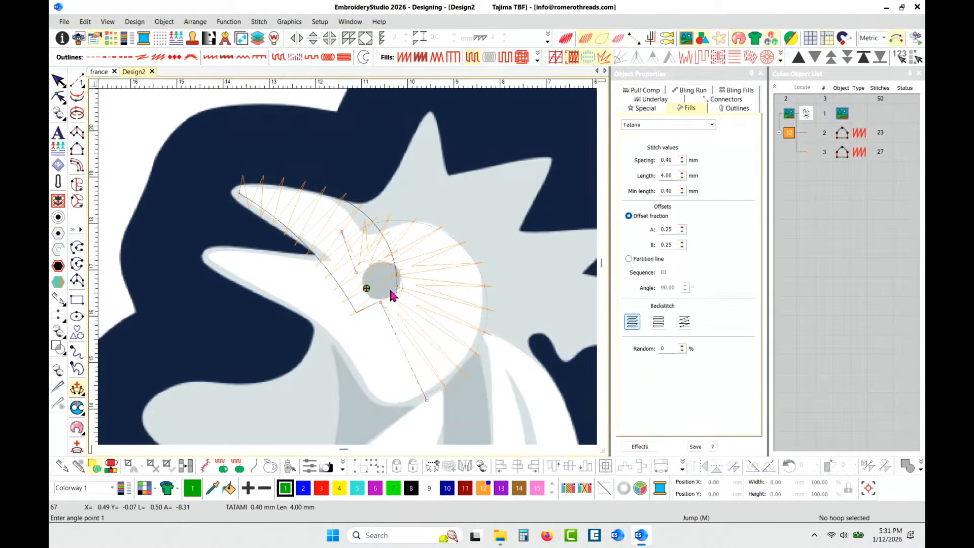
{"action": "left_click", "coordinate": [391, 288]}
{"action": "left_click", "coordinate": [533, 257]}
{"action": "key", "text": "Return"}
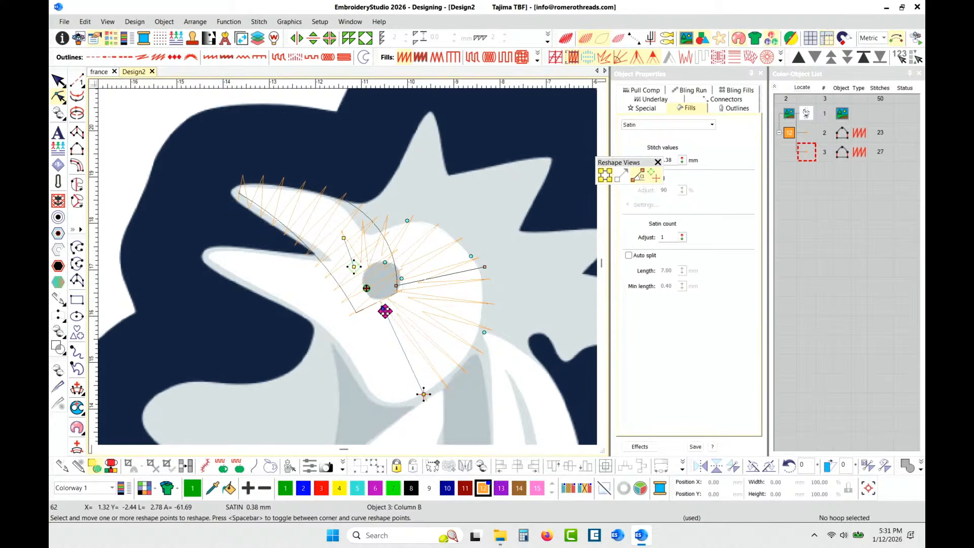
Step: Reshape the head column's inner edge around the eye by moving its end and curve points and deleting the extra point beside the eye
{"action": "left_click_drag", "start_coordinate": [383, 308], "coordinate": [399, 344]}
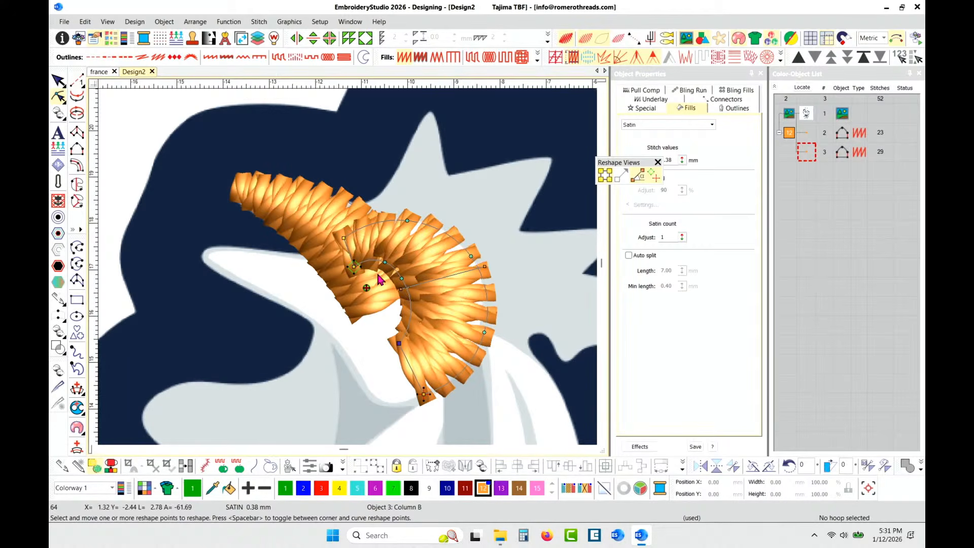
{"action": "left_click_drag", "start_coordinate": [354, 265], "coordinate": [360, 278]}
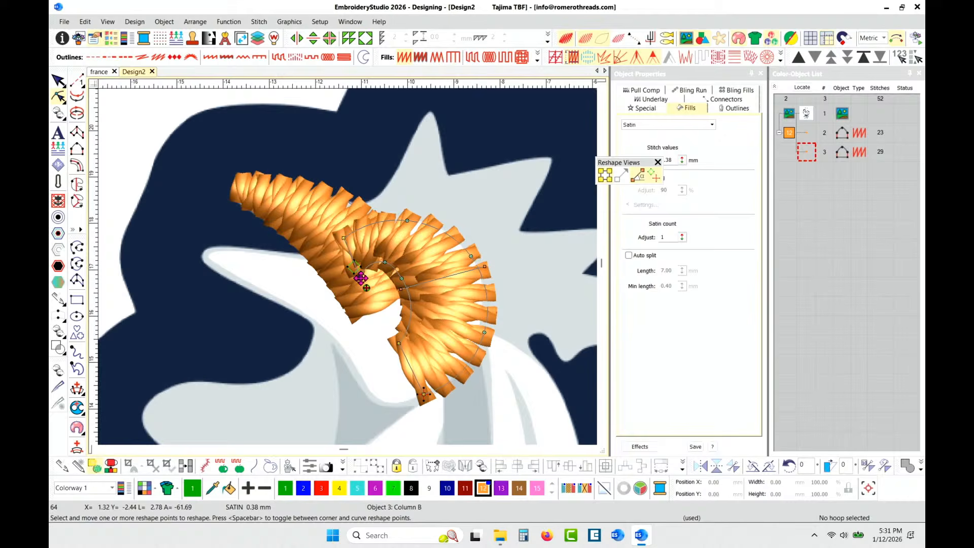
{"action": "left_click", "coordinate": [402, 278]}
{"action": "key", "text": "Delete"}
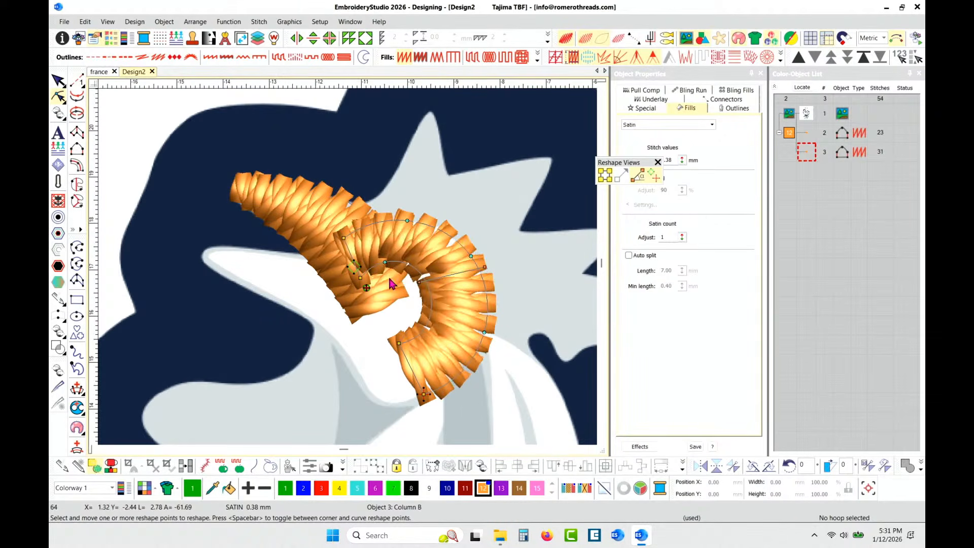
{"action": "left_click_drag", "start_coordinate": [385, 262], "coordinate": [424, 287]}
{"action": "key", "text": "Escape"}
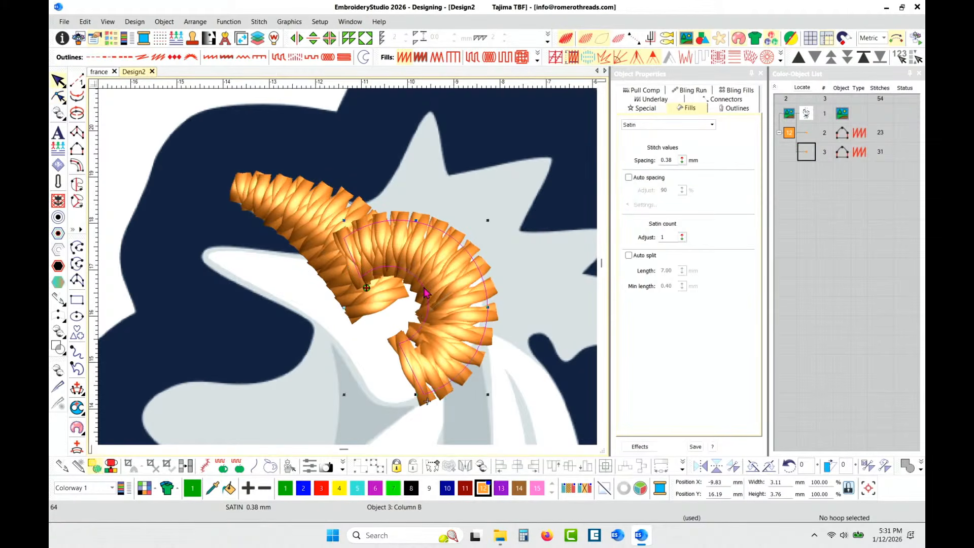
{"action": "left_click", "coordinate": [416, 167]}
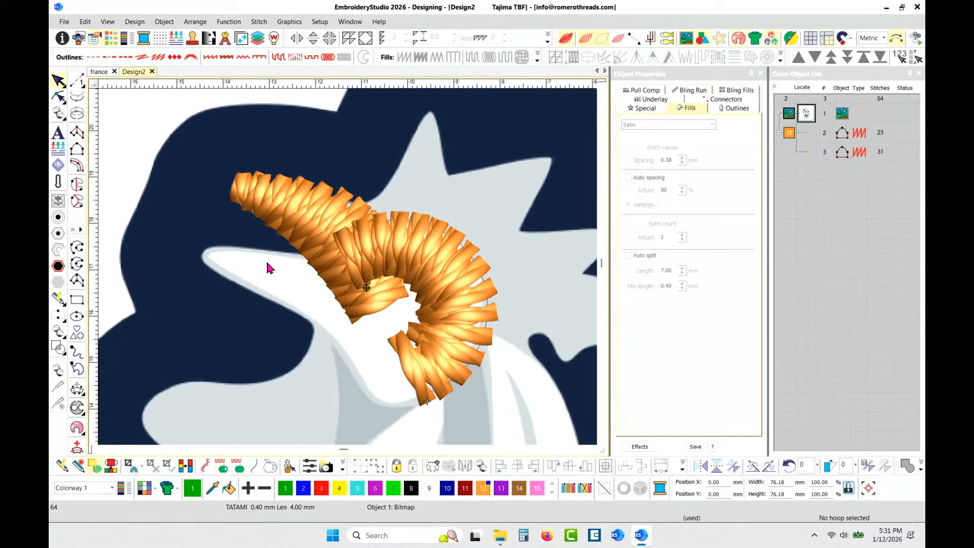
Step: Outline the first side of a Column B shape along the lower beak's underside, from its tip down around the throat
{"action": "left_click", "coordinate": [77, 149]}
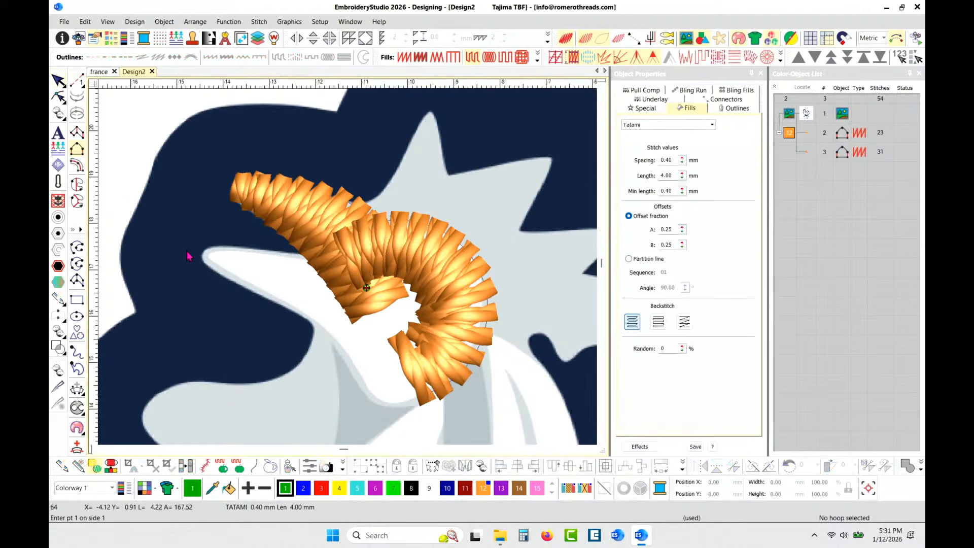
{"action": "left_click", "coordinate": [206, 265]}
{"action": "left_click", "coordinate": [241, 282]}
{"action": "left_click", "coordinate": [304, 315]}
{"action": "left_click", "coordinate": [332, 339]}
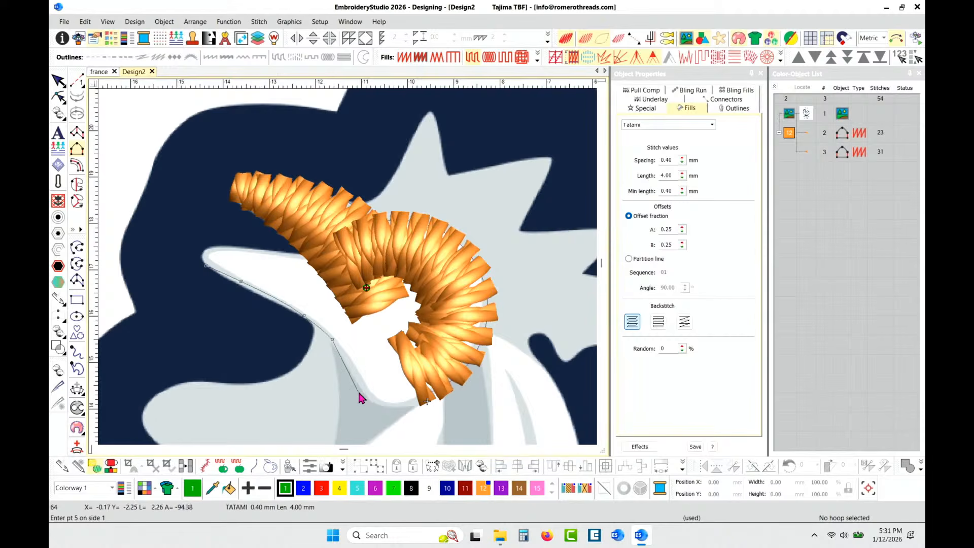
{"action": "left_click", "coordinate": [362, 386]}
{"action": "left_click", "coordinate": [382, 403]}
{"action": "left_click", "coordinate": [411, 406]}
{"action": "key", "text": "Return"}
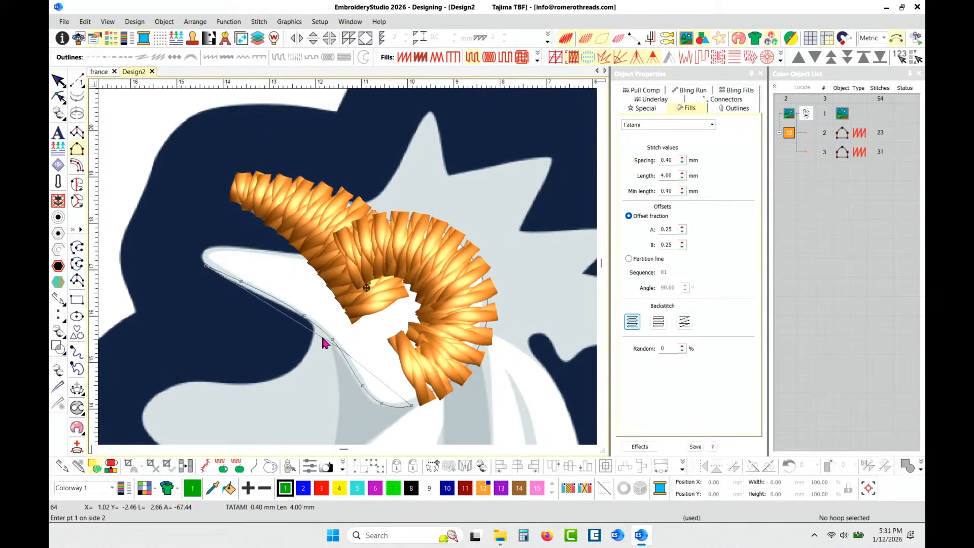
Step: Trace the second side from the beak tip through the eye to the back of the head, completing a column about 5.2 × 3.4 mm
{"action": "left_click", "coordinate": [208, 250]}
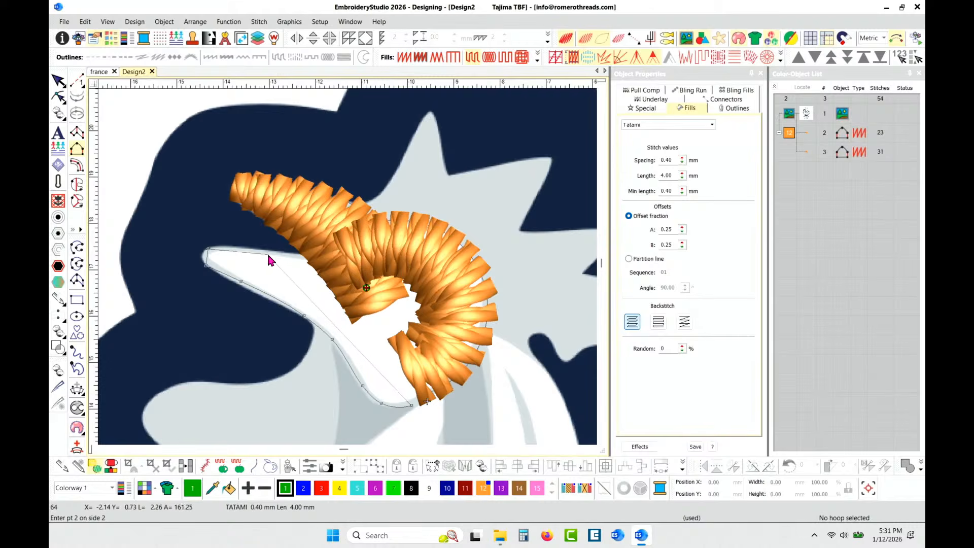
{"action": "left_click", "coordinate": [271, 254]}
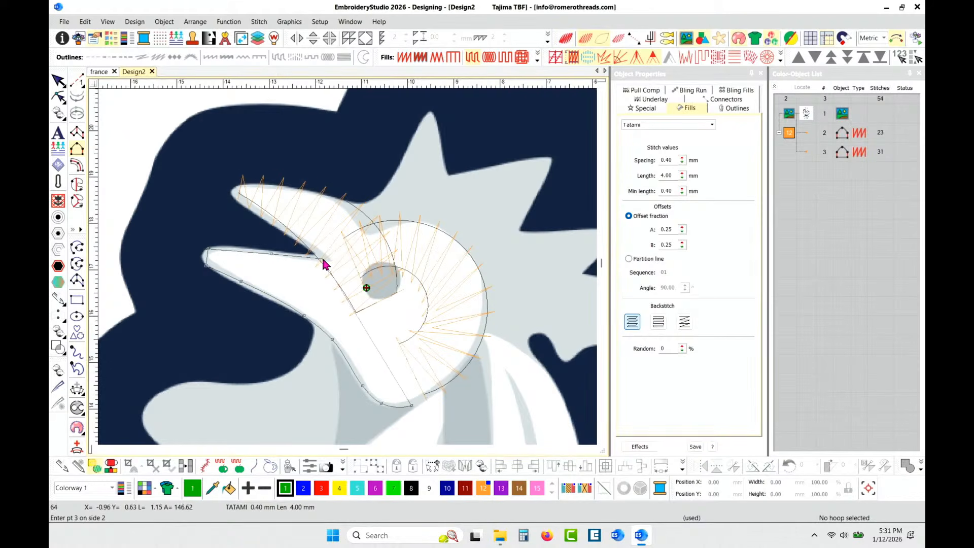
{"action": "left_click", "coordinate": [324, 258]}
{"action": "left_click", "coordinate": [364, 274]}
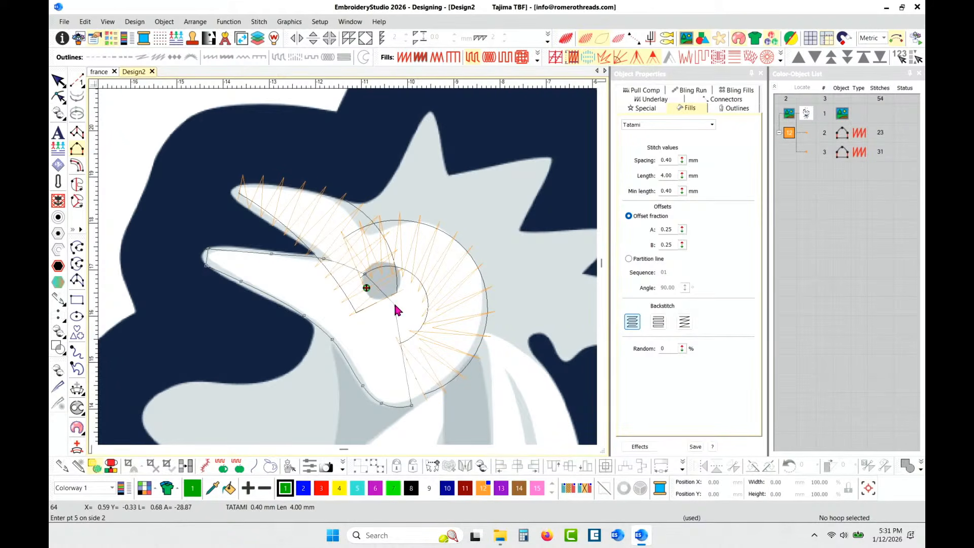
{"action": "left_click", "coordinate": [394, 305]}
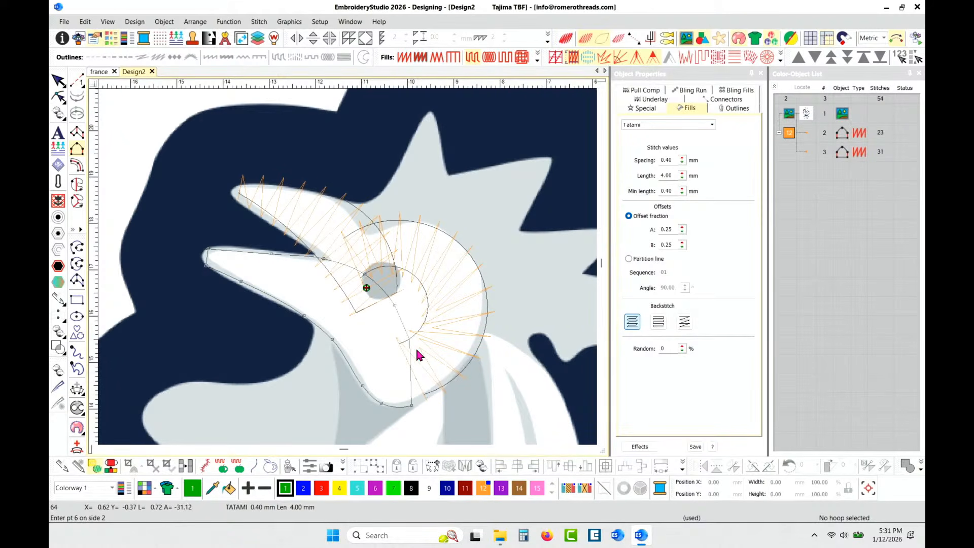
{"action": "left_click", "coordinate": [446, 386]}
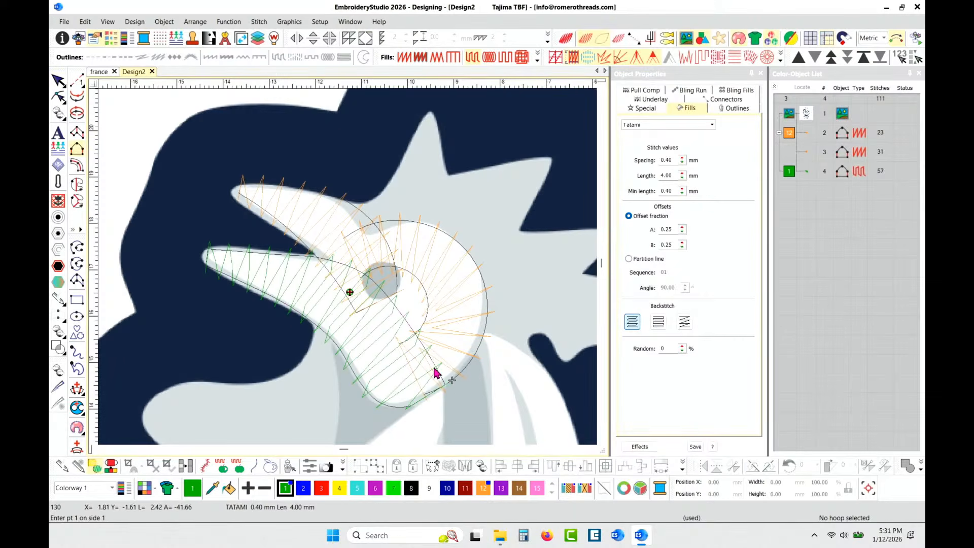
{"action": "key", "text": "Return"}
Step: Change the lower beak column to a satin fill in orange thread color 12 and add a stitch angle across its middle from throat to eye
{"action": "left_click", "coordinate": [404, 57]}
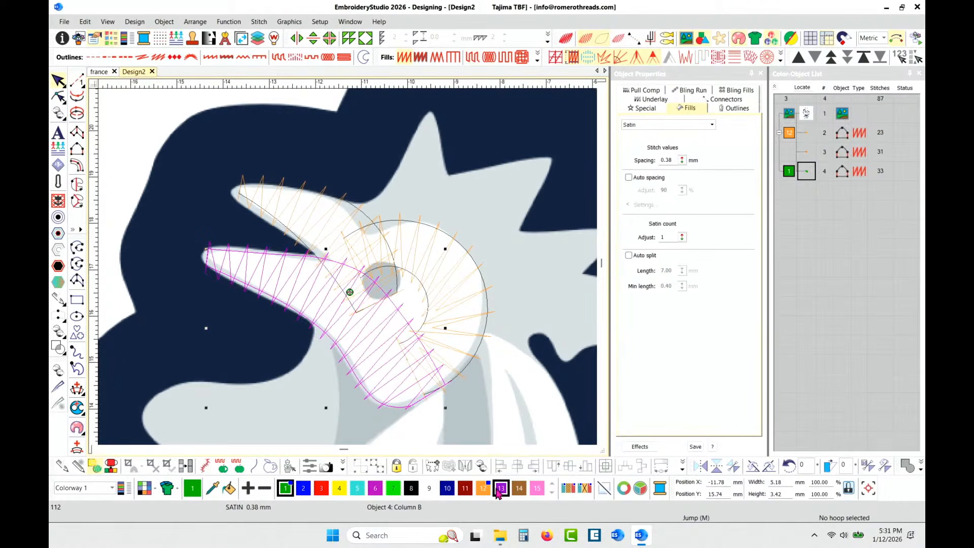
{"action": "left_click", "coordinate": [484, 488]}
{"action": "key", "text": "ctrl+h"}
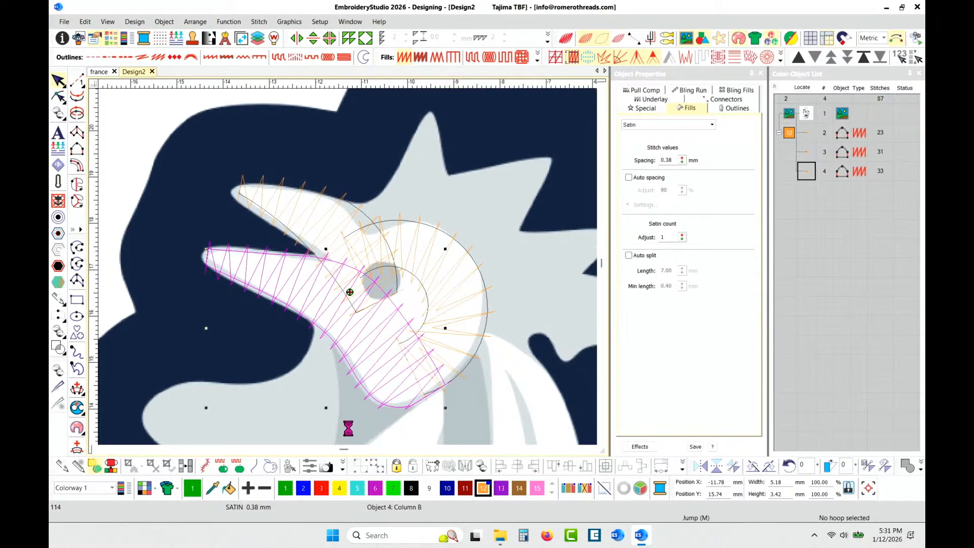
{"action": "left_click", "coordinate": [278, 373]}
{"action": "left_click", "coordinate": [433, 266]}
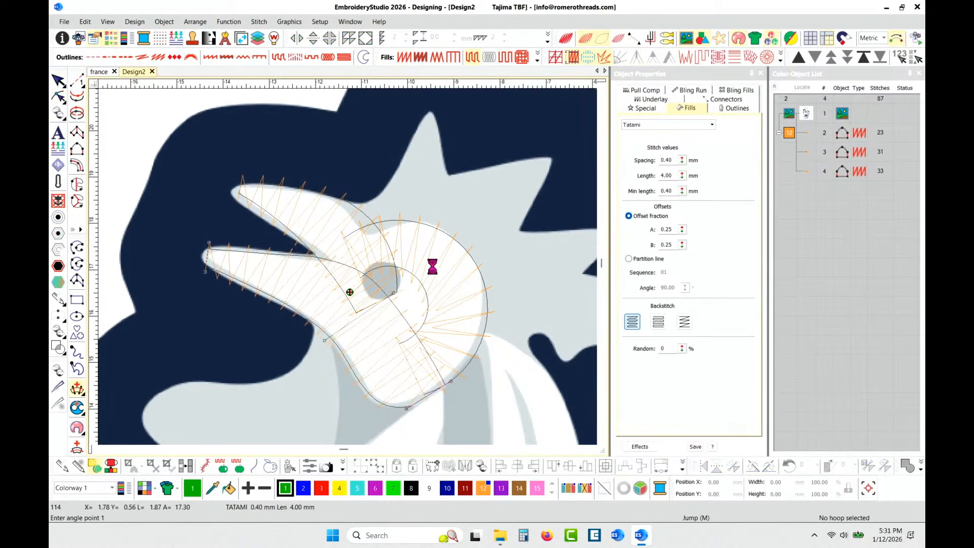
{"action": "key", "text": "h"}
{"action": "key", "text": "shift+t"}
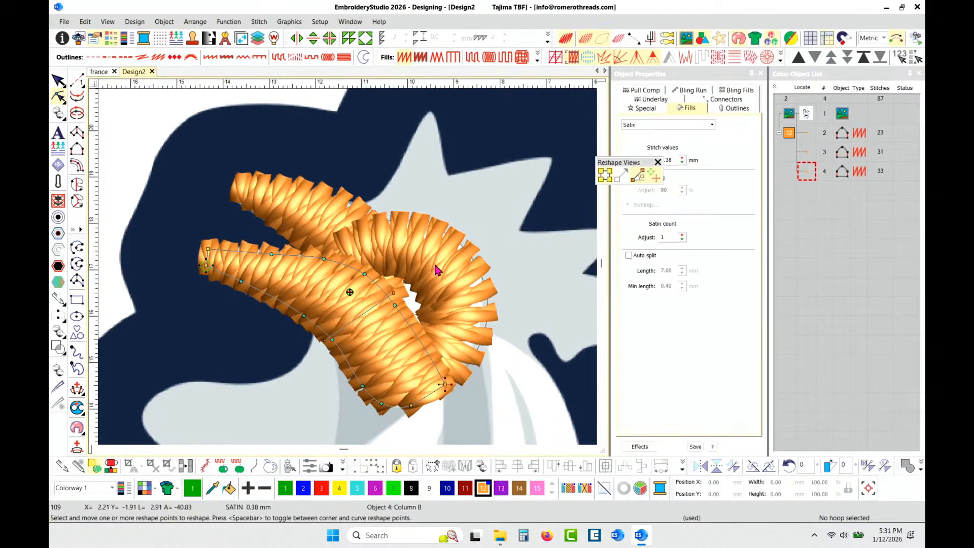
{"action": "left_click", "coordinate": [59, 81]}
{"action": "left_click", "coordinate": [174, 147]}
Step: Reshape the head column's inner edge toward the lower beak column to close the gap beside the eye
{"action": "scroll", "coordinate": [350, 273], "scroll_direction": "down", "scroll_amount": 6}
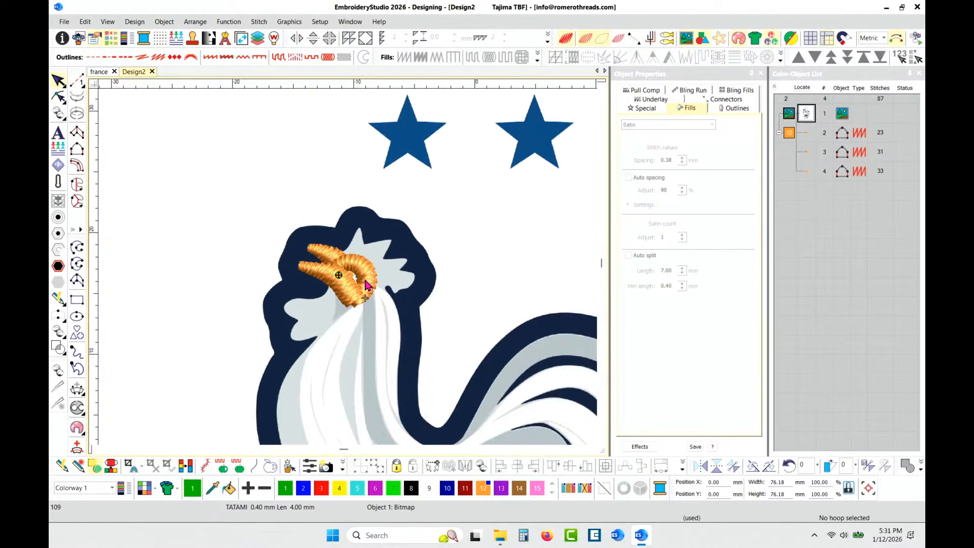
{"action": "scroll", "coordinate": [348, 273], "scroll_direction": "up", "scroll_amount": 6}
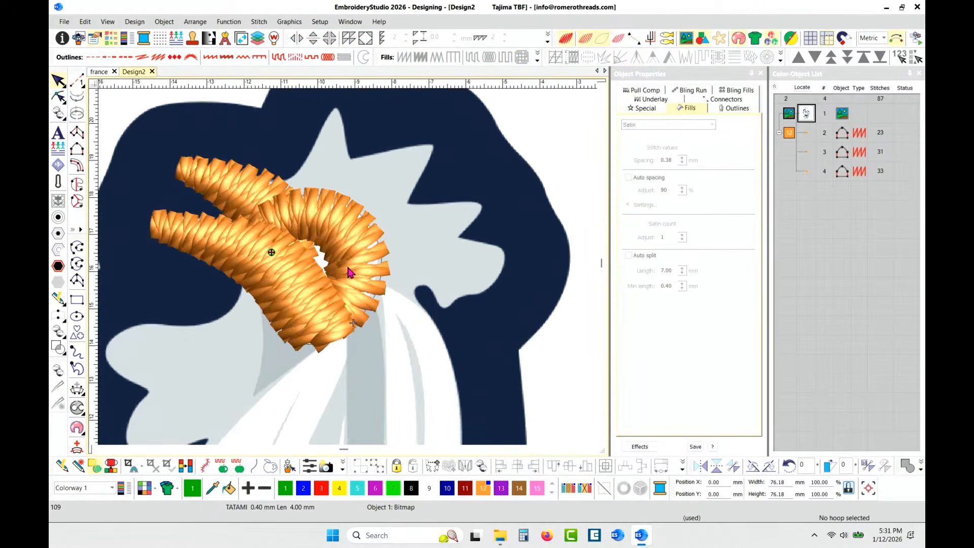
{"action": "left_click", "coordinate": [348, 272]}
{"action": "key", "text": "h"}
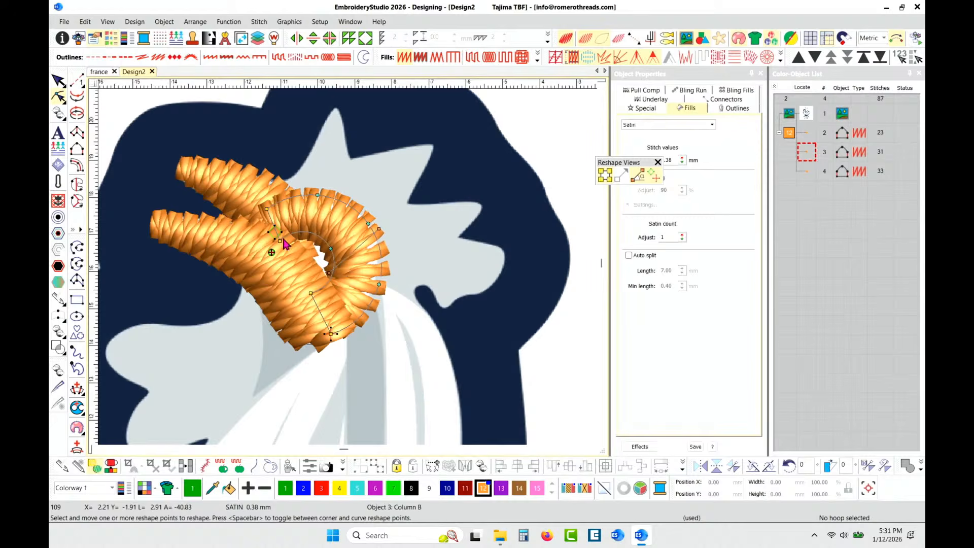
{"action": "left_click_drag", "start_coordinate": [283, 242], "coordinate": [318, 252]}
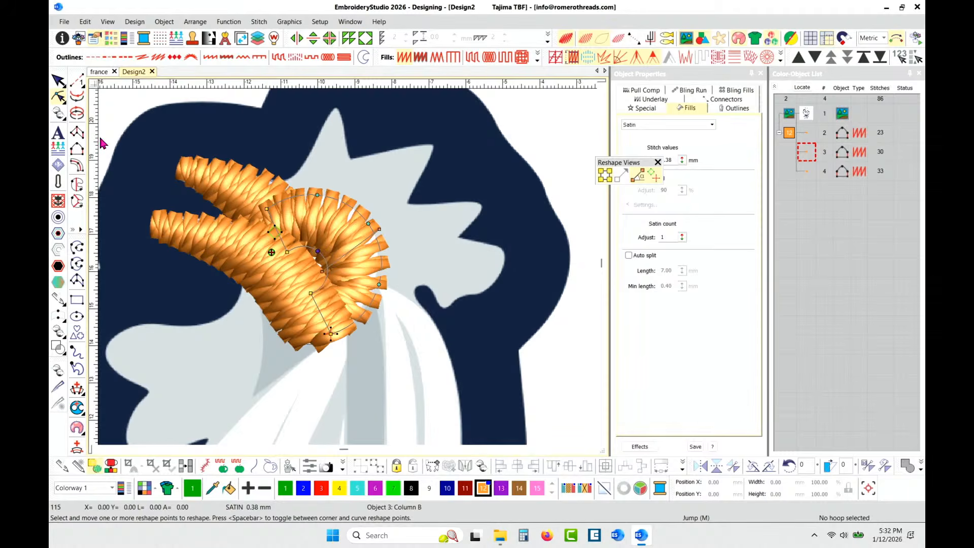
{"action": "left_click", "coordinate": [58, 81]}
{"action": "left_click", "coordinate": [156, 124]}
Step: Resequence the three satin columns so the head stitches first, followed by the upper beak and the lower beak
{"action": "scroll", "coordinate": [331, 217], "scroll_direction": "down", "scroll_amount": 2}
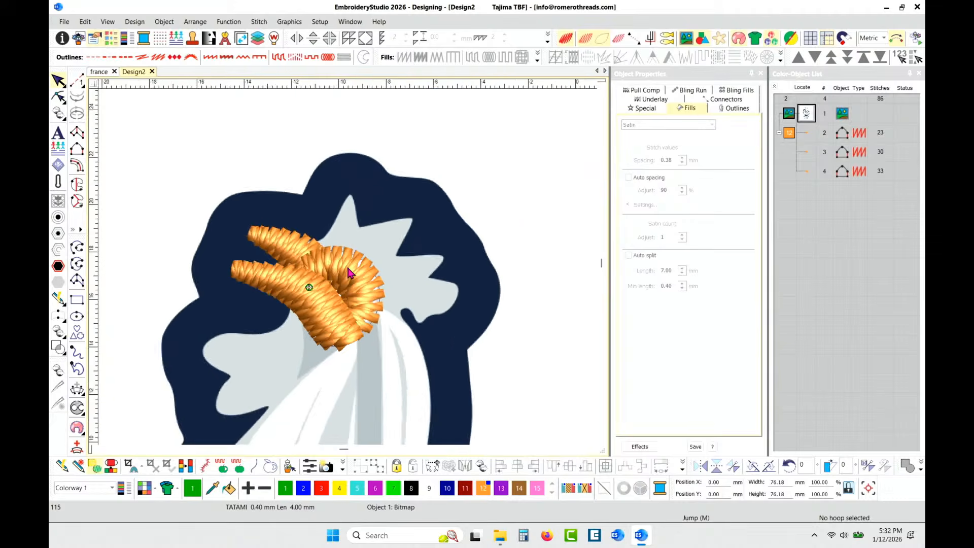
{"action": "scroll", "coordinate": [351, 273], "scroll_direction": "down", "scroll_amount": 2}
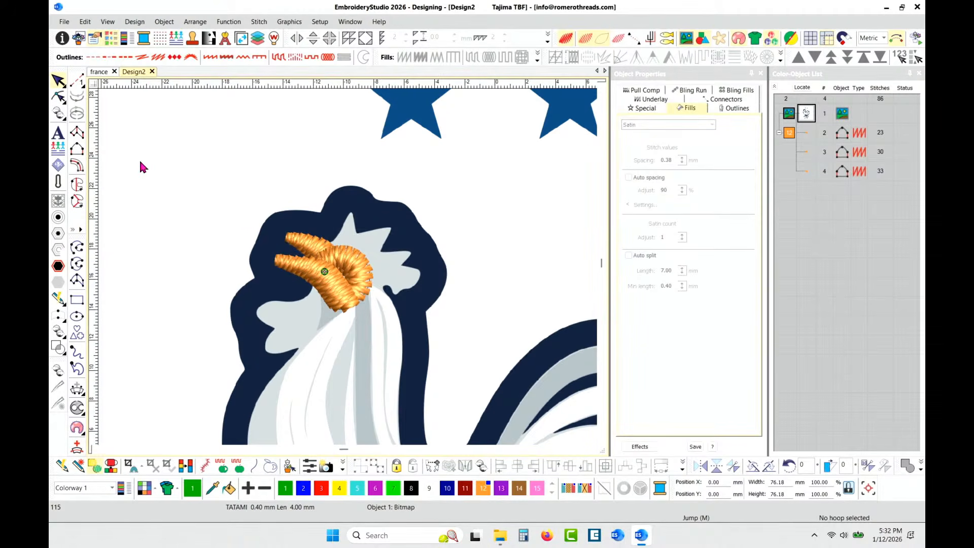
{"action": "scroll", "coordinate": [351, 272], "scroll_direction": "up", "scroll_amount": 1}
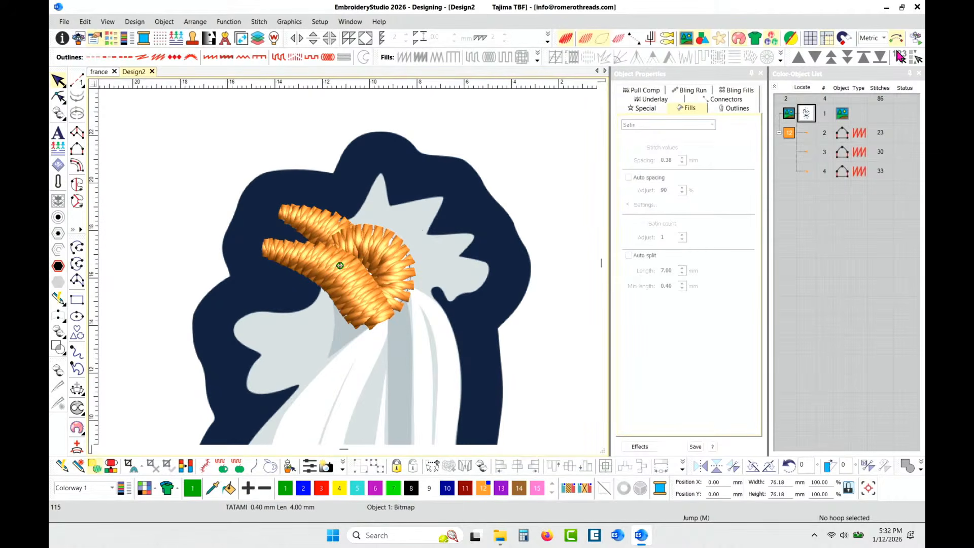
{"action": "left_click", "coordinate": [409, 288]}
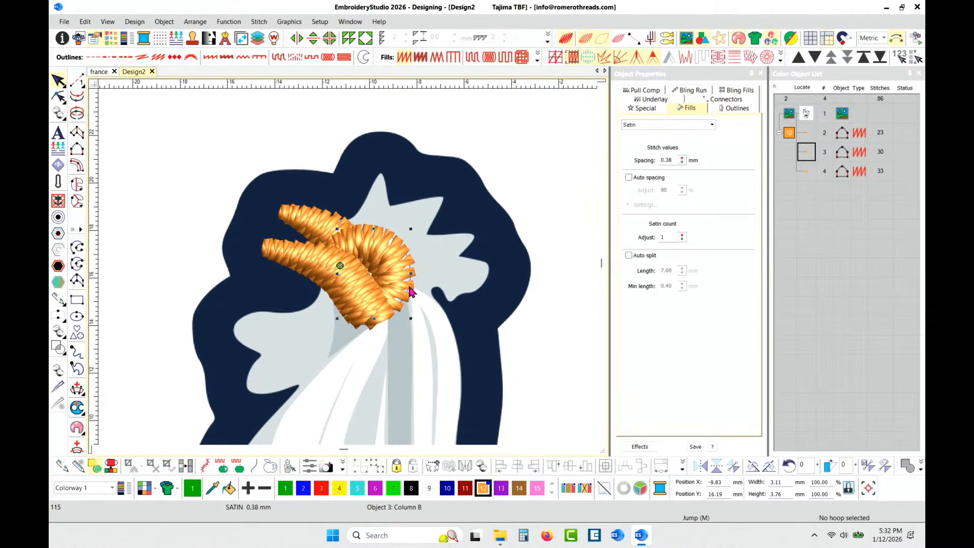
{"action": "left_click", "coordinate": [297, 218], "text": "ctrl"}
{"action": "left_click", "coordinate": [296, 253], "text": "ctrl"}
{"action": "left_click", "coordinate": [900, 58]}
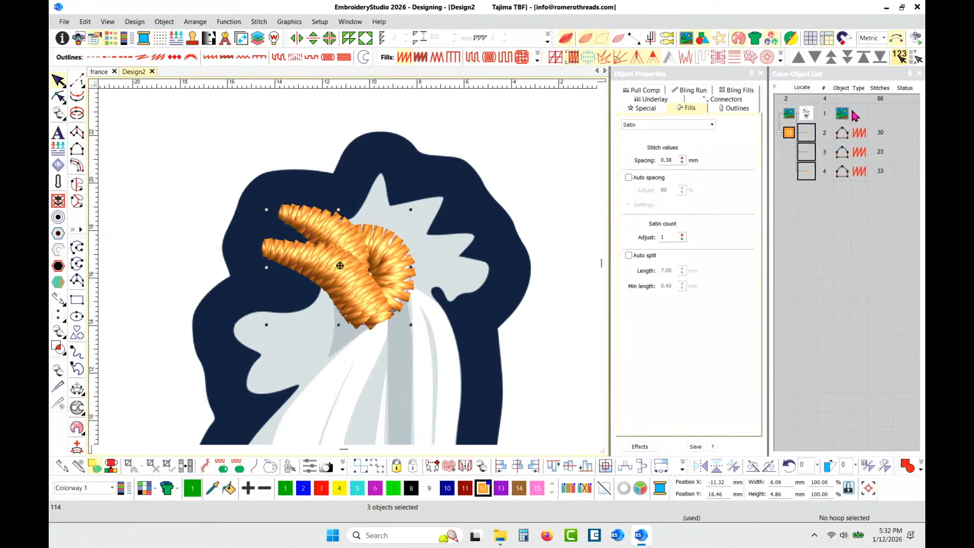
{"action": "left_click", "coordinate": [515, 279]}
Step: Examine how the beak and head columns overlap around the eye, and turn off the realistic TrueView stitch display
{"action": "scroll", "coordinate": [346, 264], "scroll_direction": "up", "scroll_amount": 4}
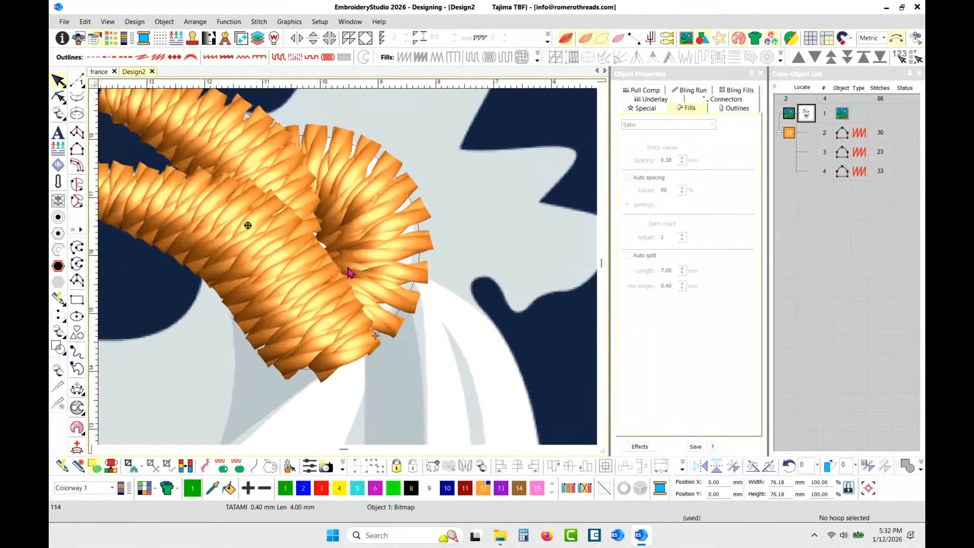
{"action": "scroll", "coordinate": [349, 272], "scroll_direction": "down", "scroll_amount": 3}
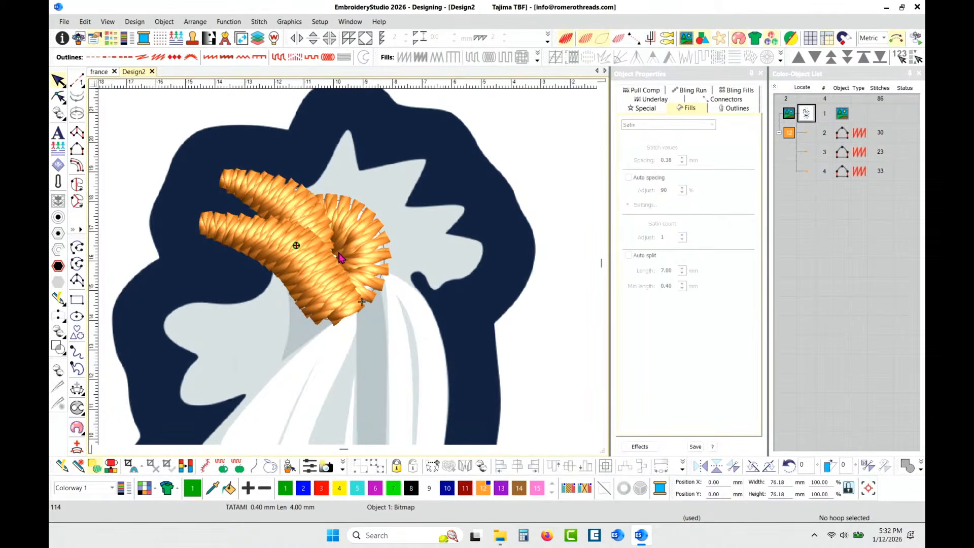
{"action": "scroll", "coordinate": [339, 258], "scroll_direction": "down", "scroll_amount": 3}
{"action": "scroll", "coordinate": [342, 261], "scroll_direction": "up", "scroll_amount": 4}
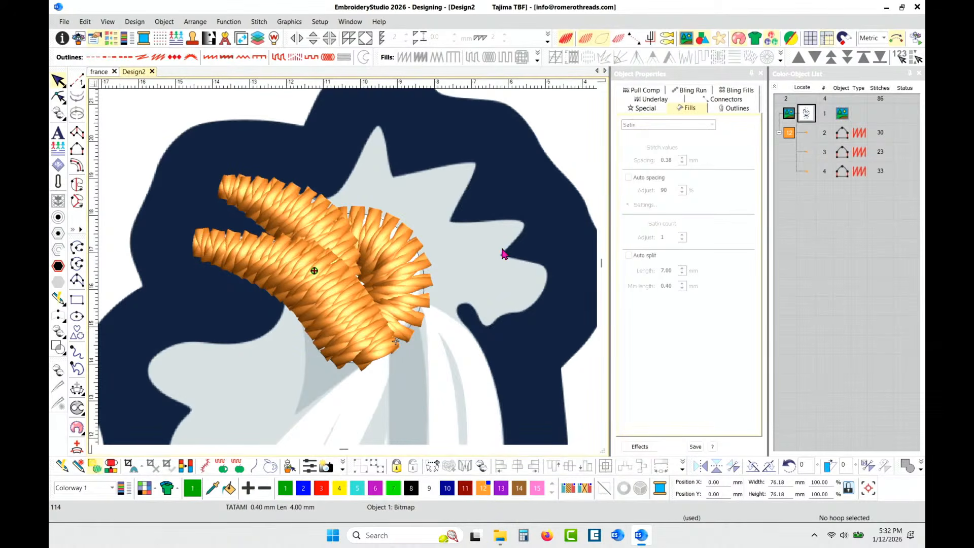
{"action": "key", "text": "t"}
{"action": "key", "text": "t"}
{"action": "key", "text": "t"}
{"action": "left_click", "coordinate": [77, 80]}
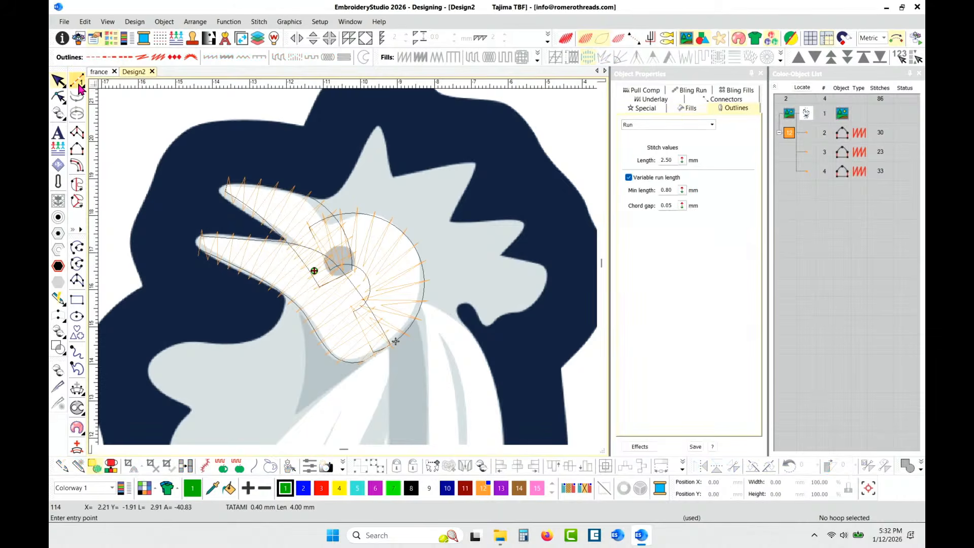
{"action": "scroll", "coordinate": [349, 268], "scroll_direction": "up", "scroll_amount": 3}
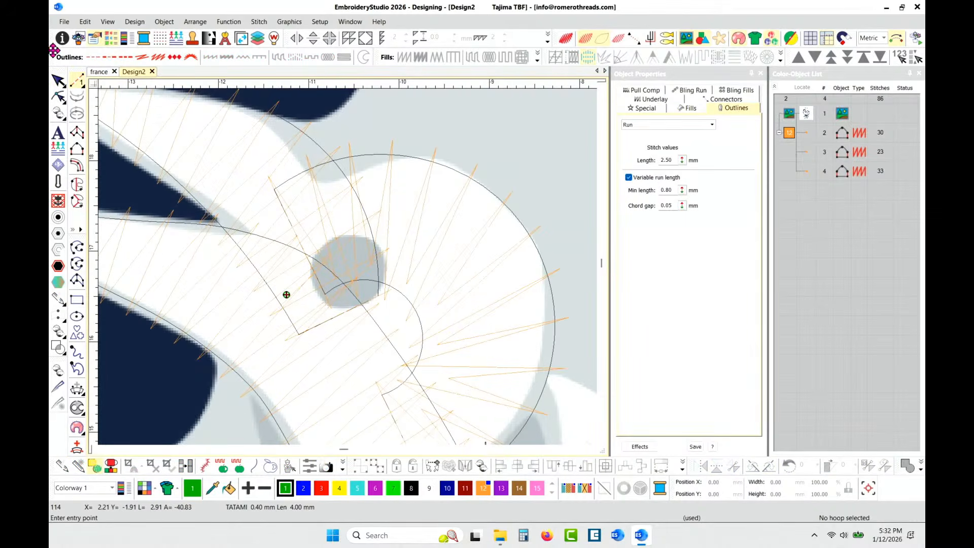
{"action": "scroll", "coordinate": [399, 320], "scroll_direction": "down", "scroll_amount": 3}
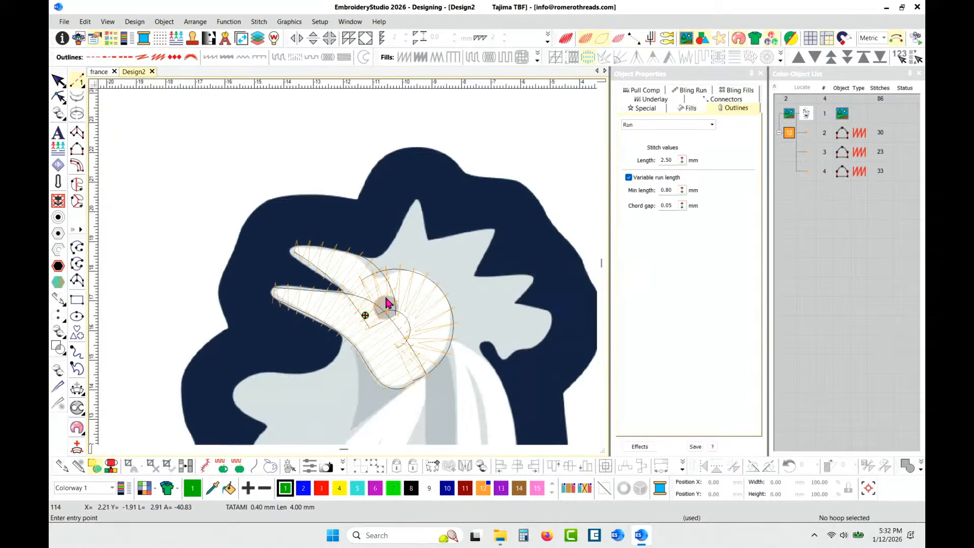
{"action": "left_click", "coordinate": [58, 81]}
{"action": "left_click", "coordinate": [228, 148]}
{"action": "scroll", "coordinate": [378, 307], "scroll_direction": "up", "scroll_amount": 3}
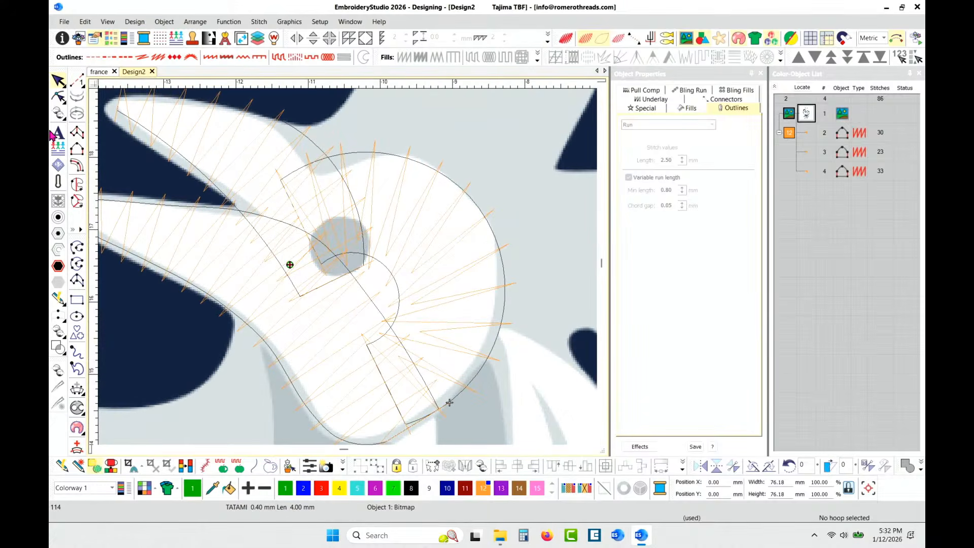
{"action": "left_click", "coordinate": [77, 81]}
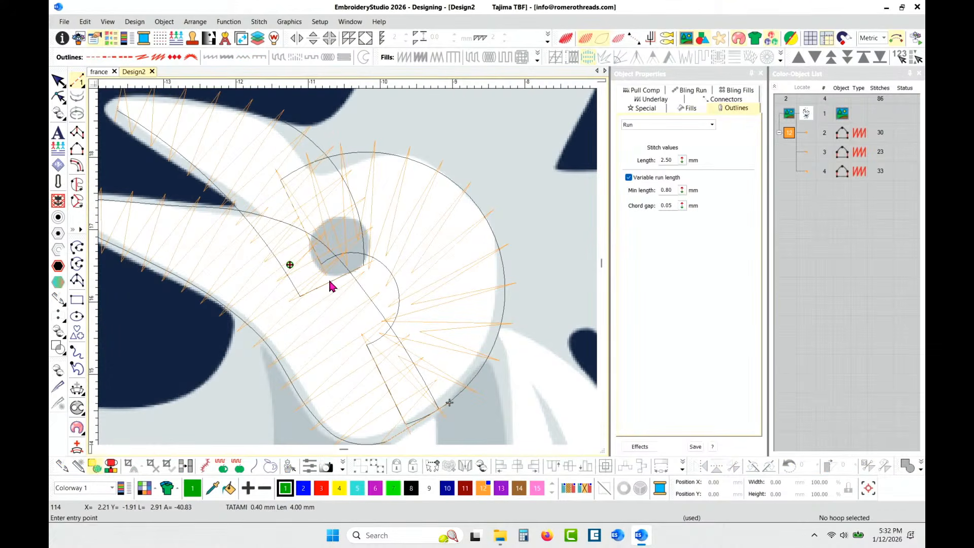
{"action": "key", "text": "Escape"}
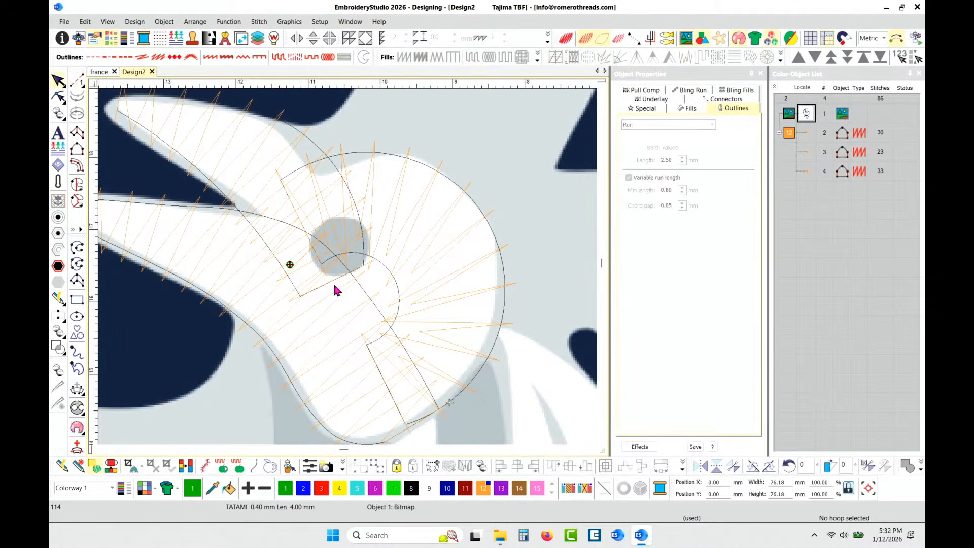
{"action": "left_click", "coordinate": [78, 82]}
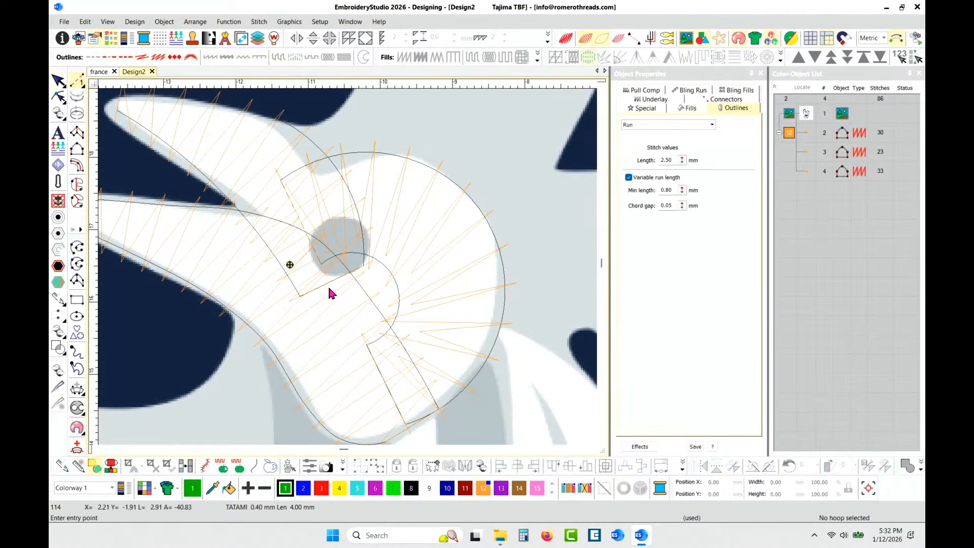
{"action": "key", "text": "Escape"}
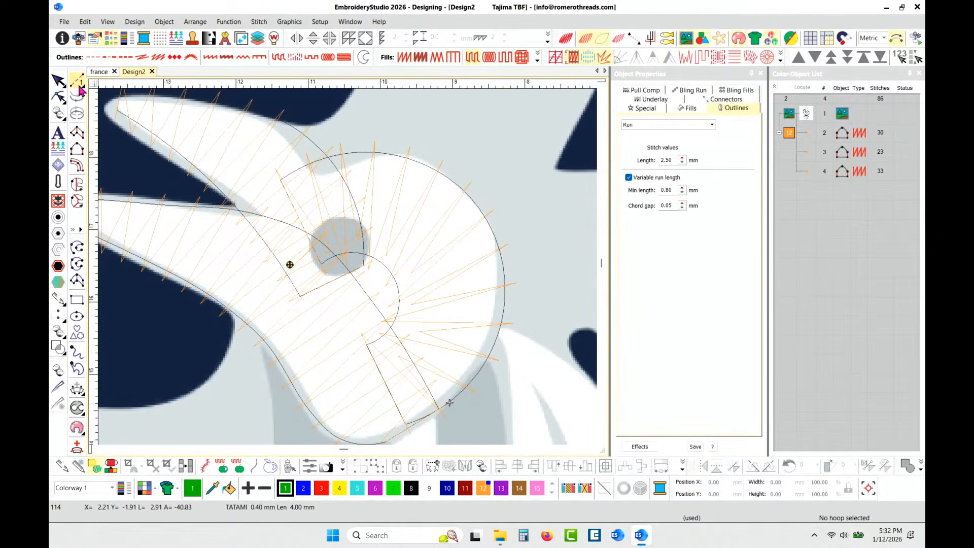
Step: Digitize an open run zigzagging across the eye, about 1.3 mm wide and 0.8 mm high, and recolor it to black thread color 8
{"action": "left_click", "coordinate": [75, 84]}
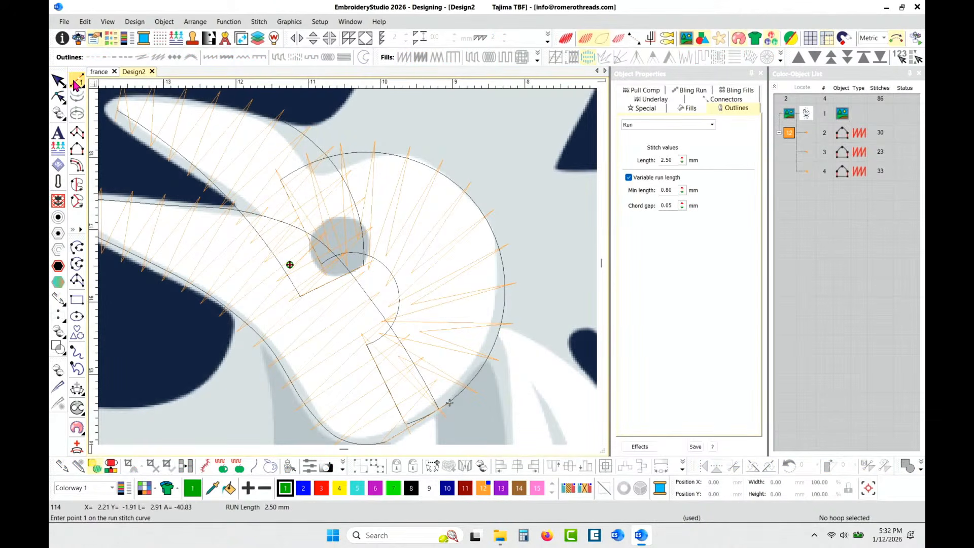
{"action": "left_click", "coordinate": [77, 247]}
{"action": "left_click", "coordinate": [342, 287]}
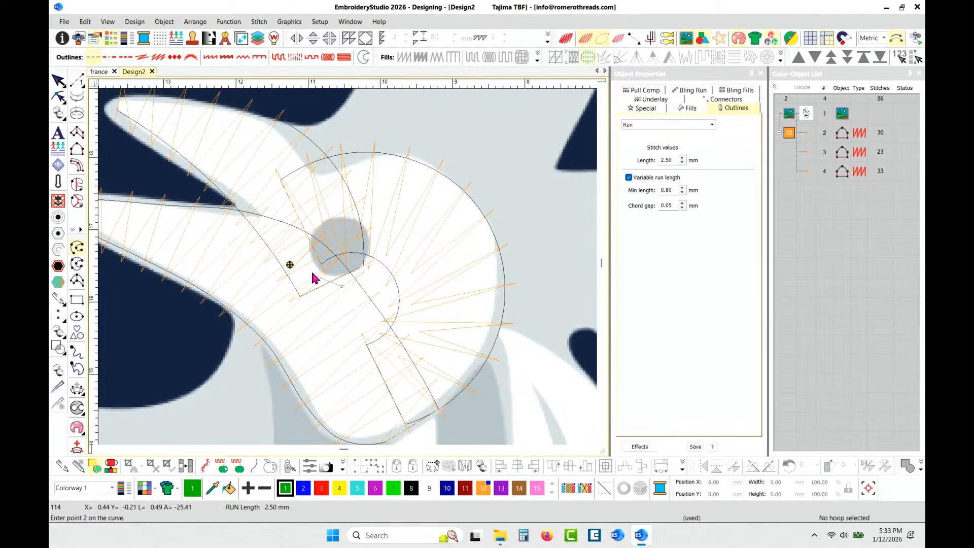
{"action": "left_click", "coordinate": [289, 255]}
{"action": "left_click", "coordinate": [364, 272]}
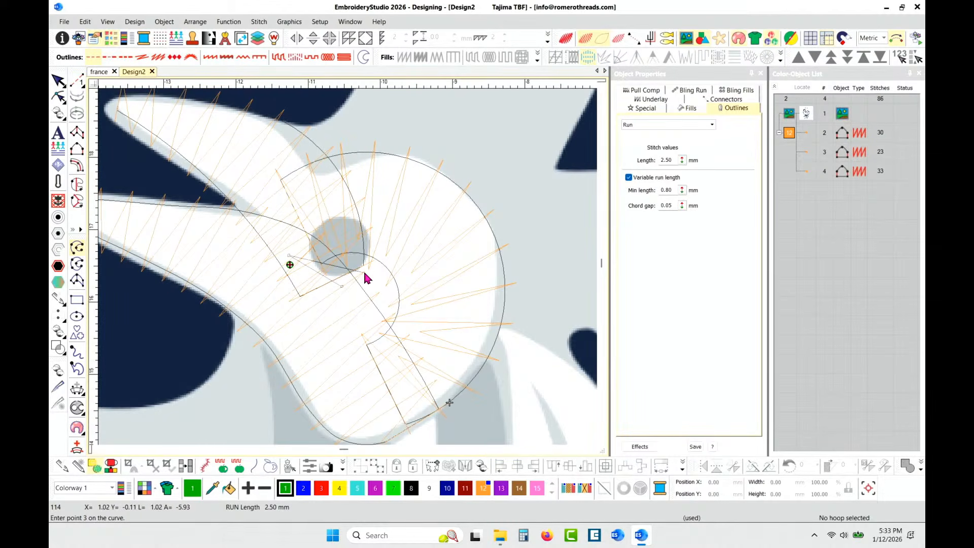
{"action": "left_click", "coordinate": [306, 228]}
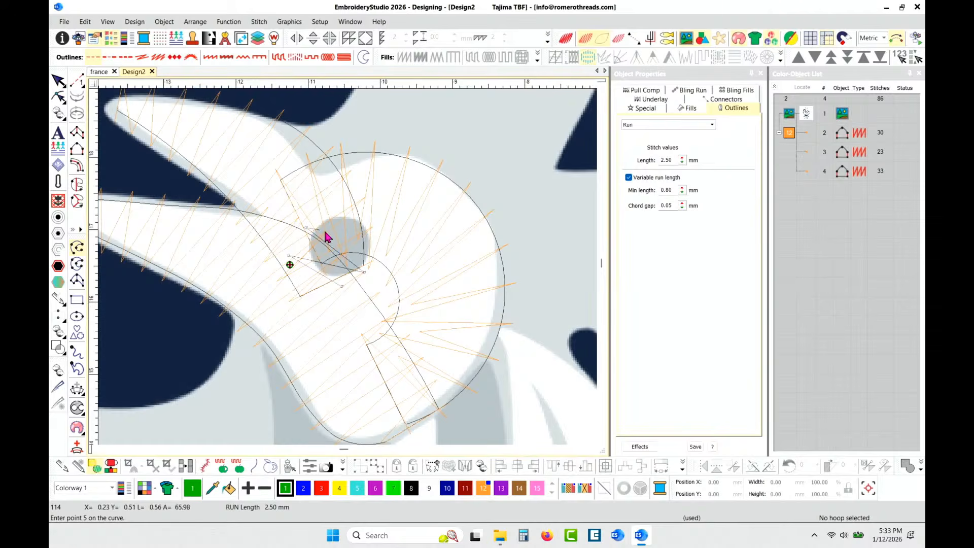
{"action": "left_click", "coordinate": [378, 251]}
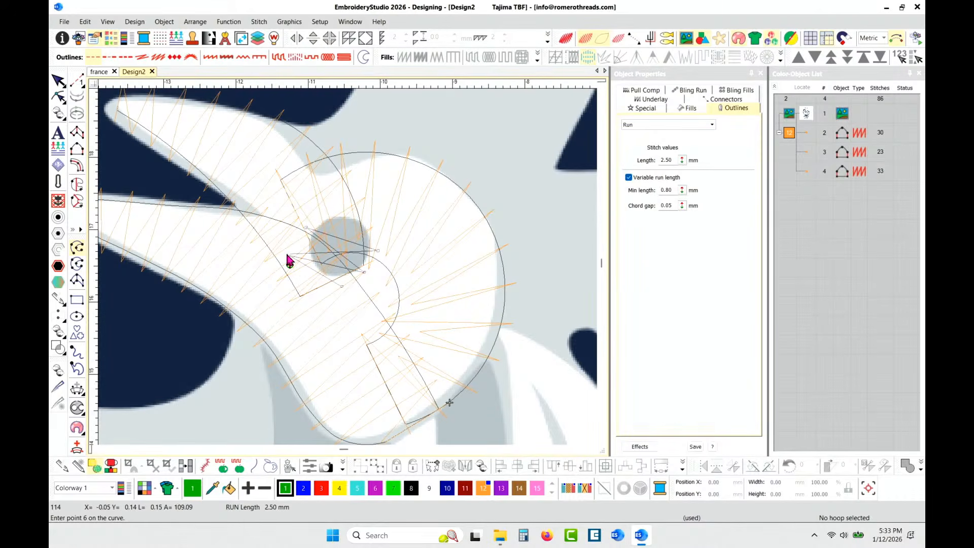
{"action": "key", "text": "Return"}
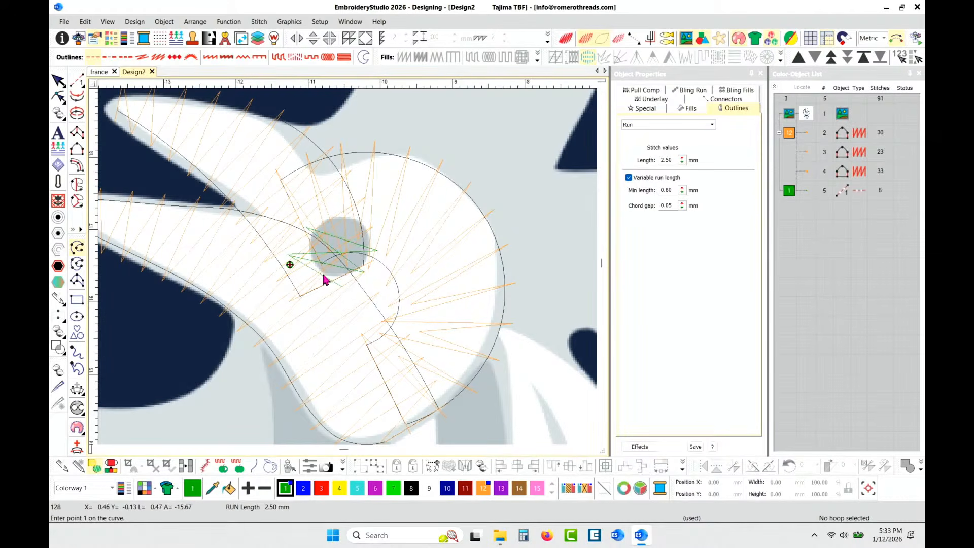
{"action": "key", "text": "Escape"}
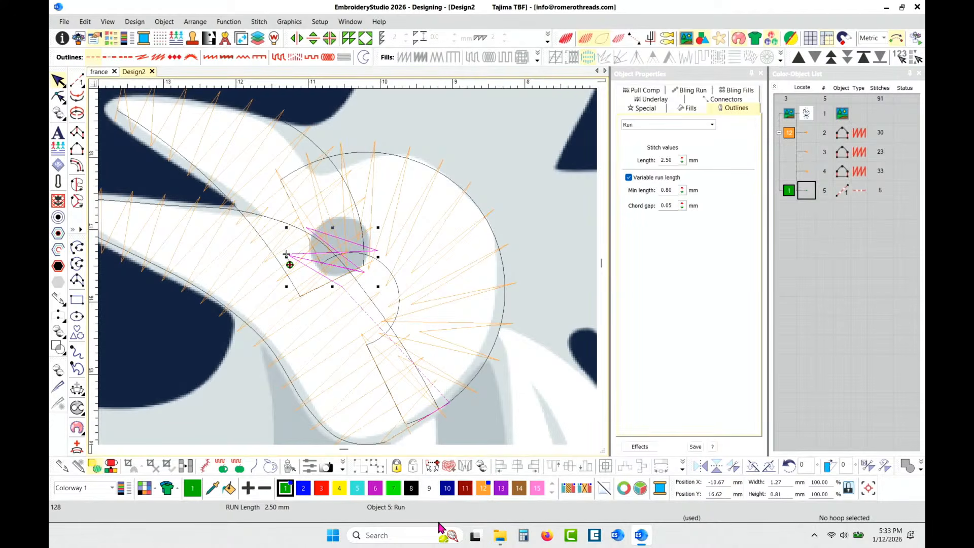
{"action": "left_click", "coordinate": [411, 492]}
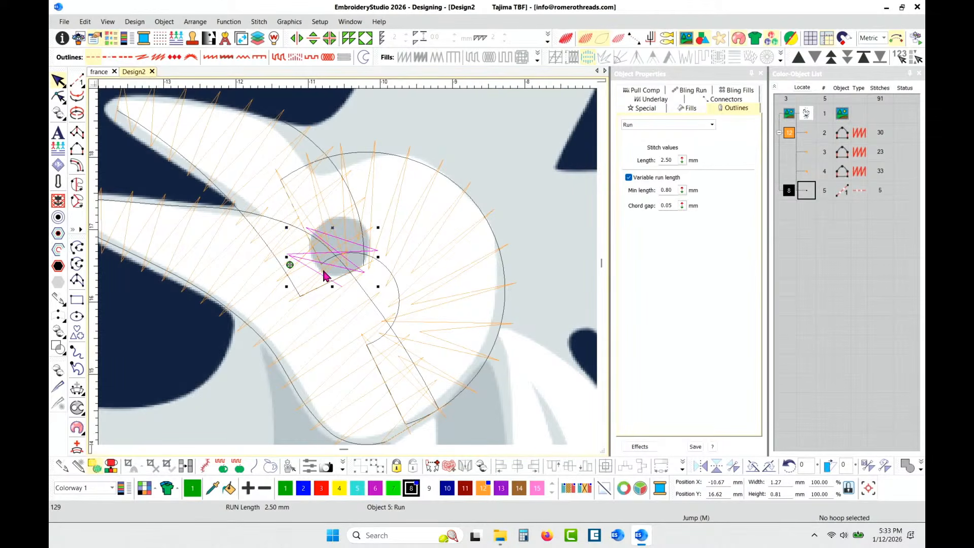
Step: Duplicate the black eye run and nudge the first copy slightly up and to the right to cover the grey pupil
{"action": "key", "text": "ctrl+d"}
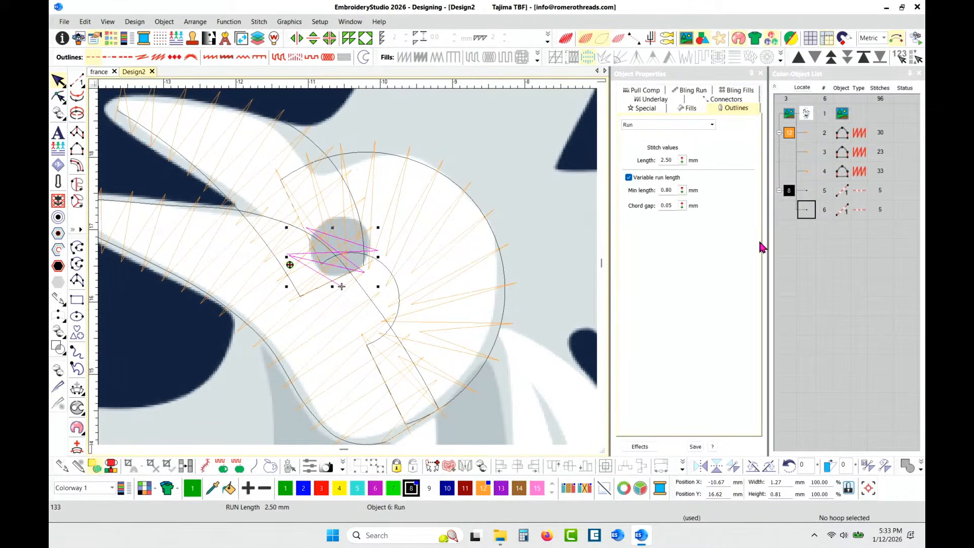
{"action": "left_click", "coordinate": [806, 191]}
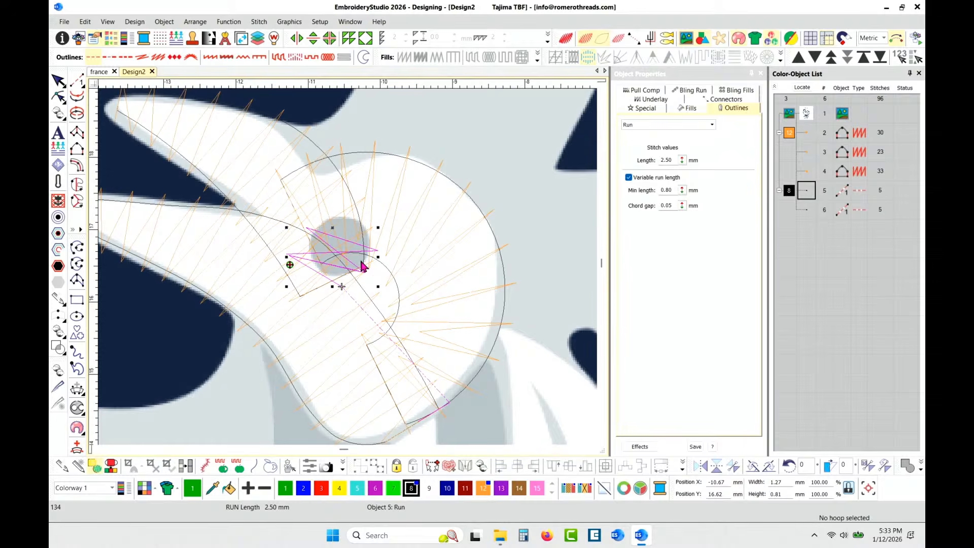
{"action": "key", "text": "Up"}
{"action": "key", "text": "Up"}
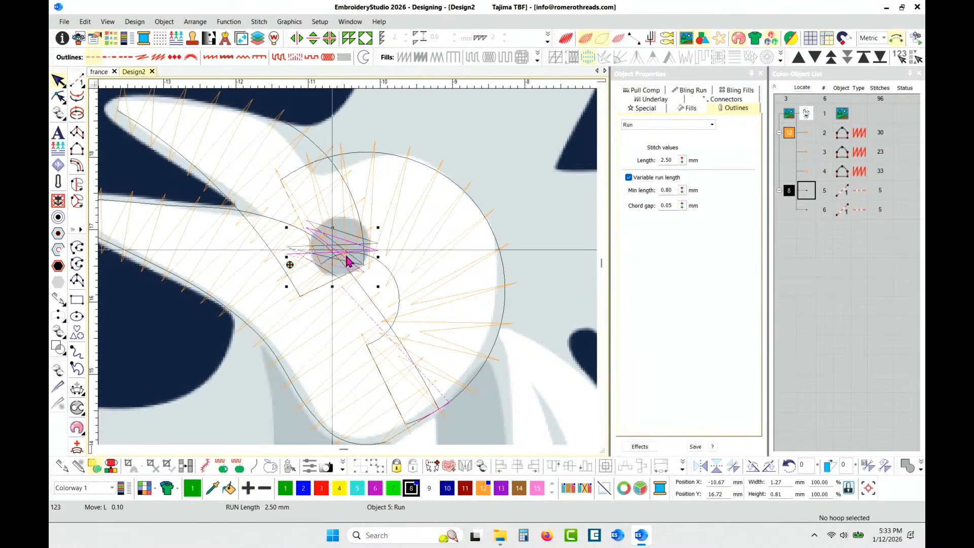
{"action": "key", "text": "Right"}
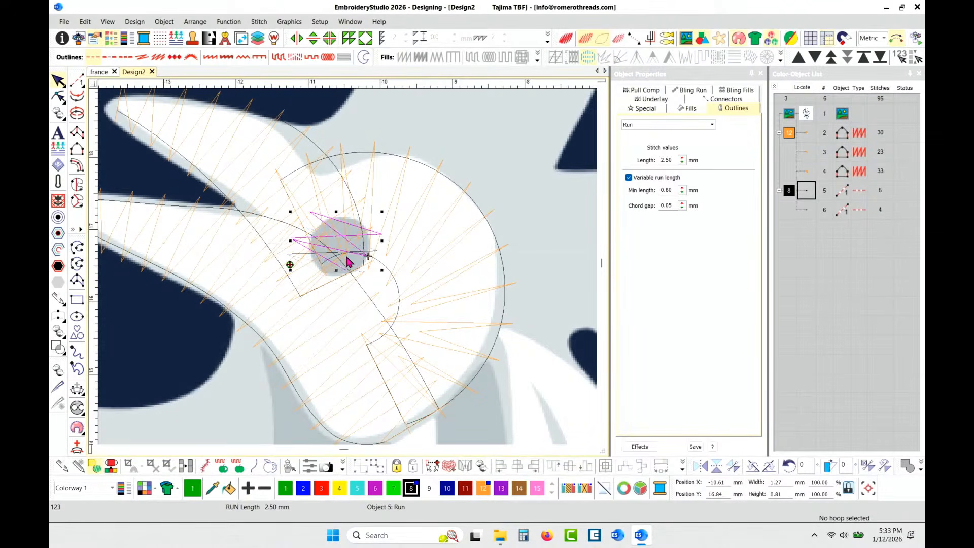
Step: Examine the stitched head and black eye at several magnifications in the realistic TrueView display, including against the whole crest
{"action": "scroll", "coordinate": [348, 262], "scroll_direction": "down", "scroll_amount": 4}
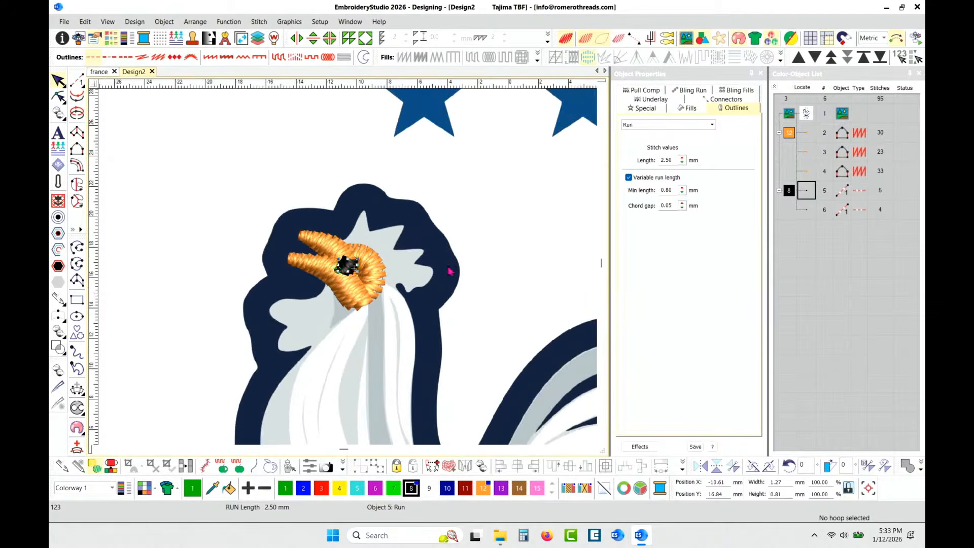
{"action": "scroll", "coordinate": [353, 278], "scroll_direction": "down", "scroll_amount": 3}
{"action": "left_click", "coordinate": [428, 252]}
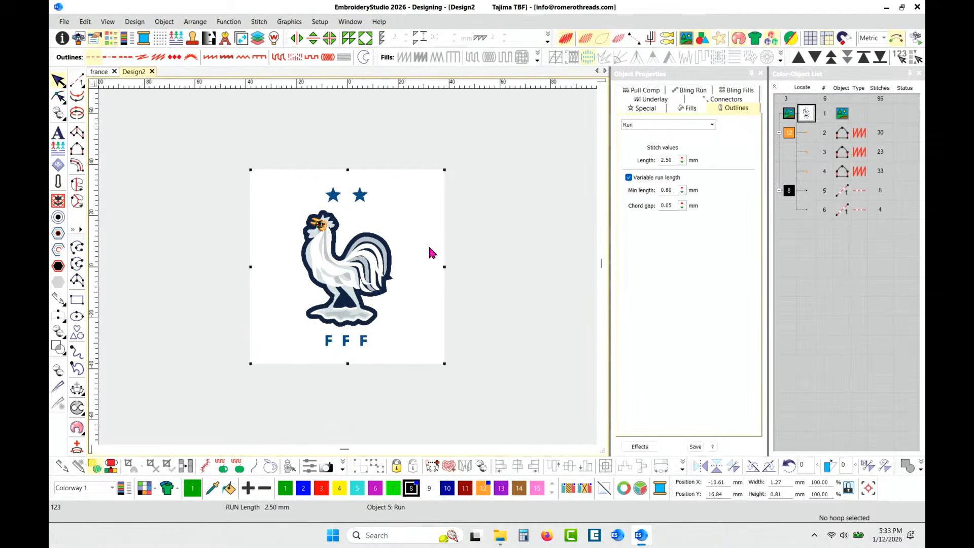
{"action": "scroll", "coordinate": [350, 273], "scroll_direction": "up", "scroll_amount": 2}
{"action": "scroll", "coordinate": [350, 273], "scroll_direction": "up", "scroll_amount": 1}
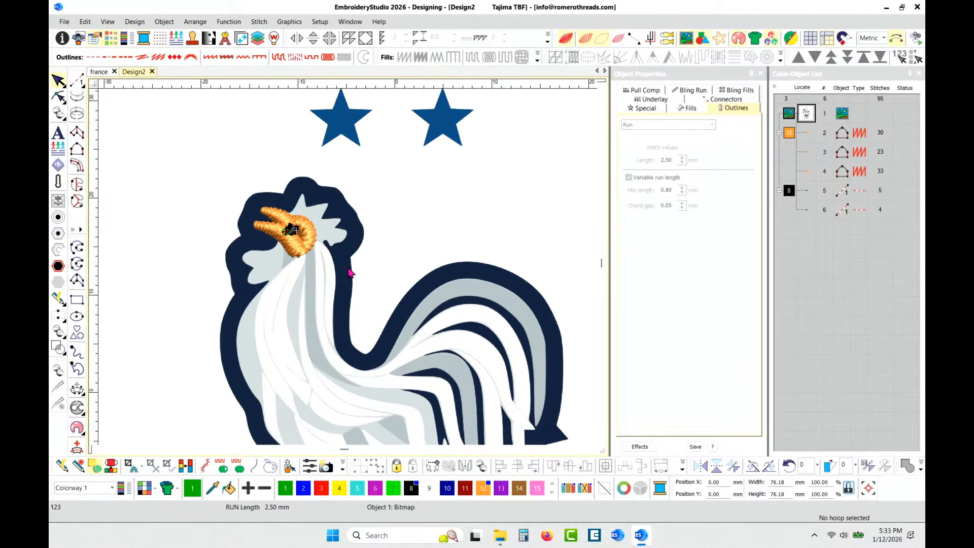
{"action": "scroll", "coordinate": [350, 273], "scroll_direction": "up", "scroll_amount": 1}
{"action": "scroll", "coordinate": [350, 272], "scroll_direction": "down", "scroll_amount": 1}
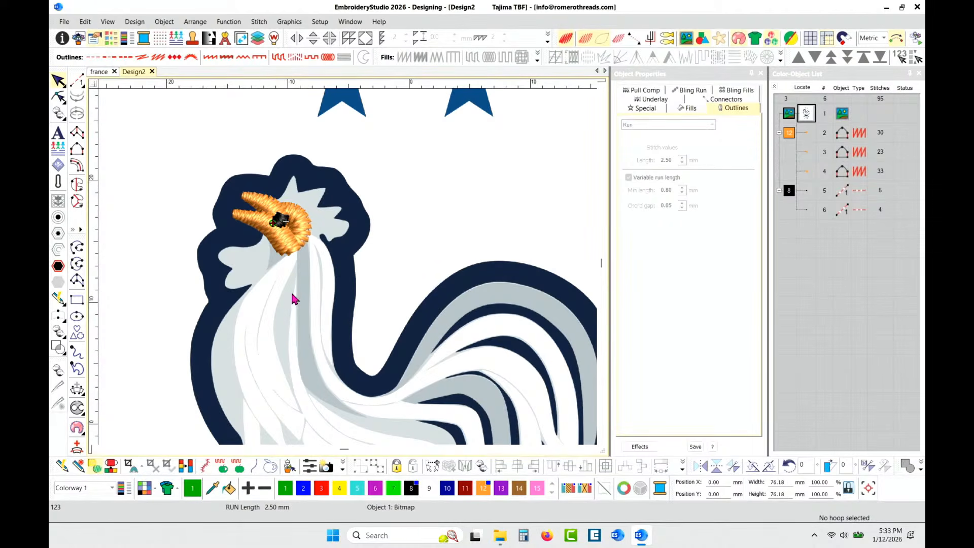
{"action": "scroll", "coordinate": [289, 271], "scroll_direction": "down", "scroll_amount": 1}
{"action": "scroll", "coordinate": [347, 264], "scroll_direction": "up", "scroll_amount": 3}
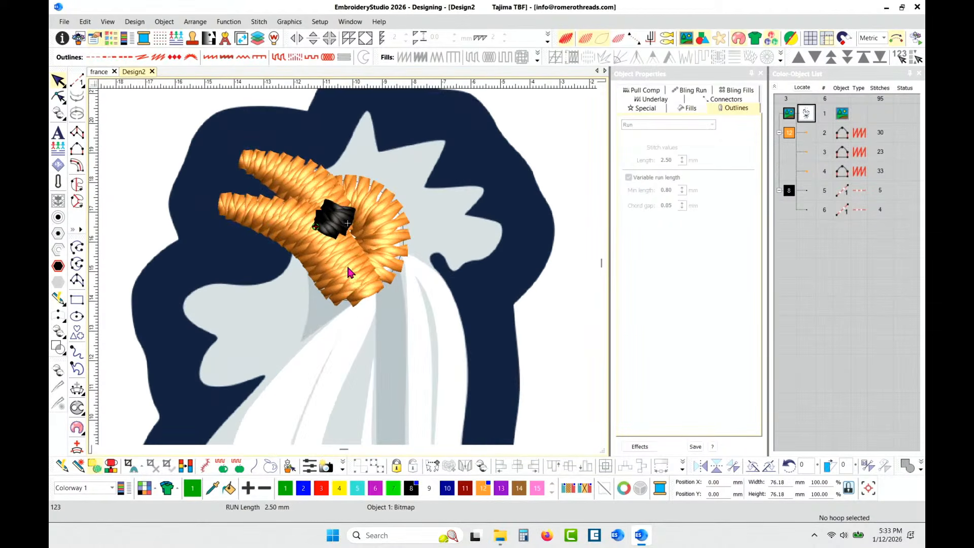
{"action": "scroll", "coordinate": [348, 268], "scroll_direction": "down", "scroll_amount": 1}
{"action": "scroll", "coordinate": [348, 269], "scroll_direction": "up", "scroll_amount": 2}
{"action": "scroll", "coordinate": [348, 269], "scroll_direction": "down", "scroll_amount": 2}
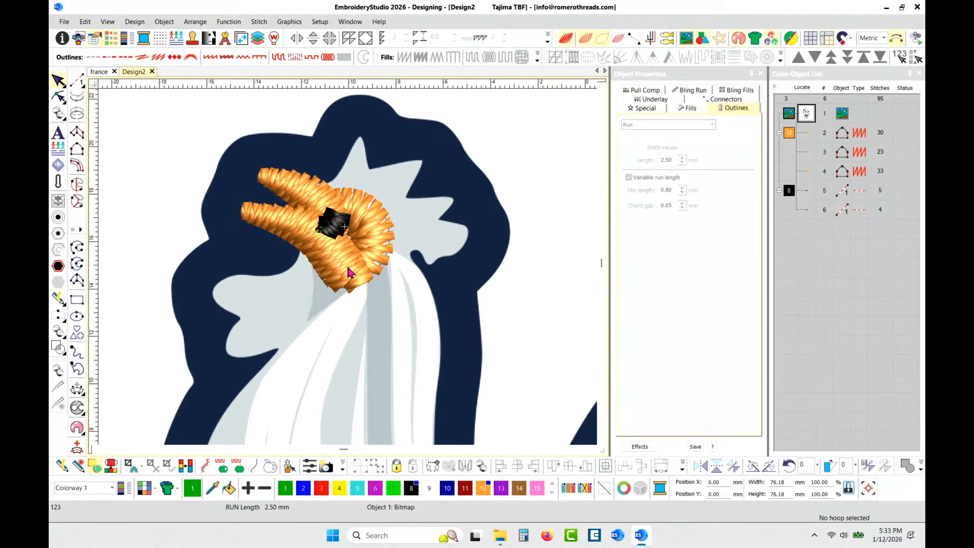
Step: With TrueView off, digitize side 1 of a satin Column B in red thread color 3 along the upper wattle lobe, from lower beak to lobe tip
{"action": "key", "text": "t"}
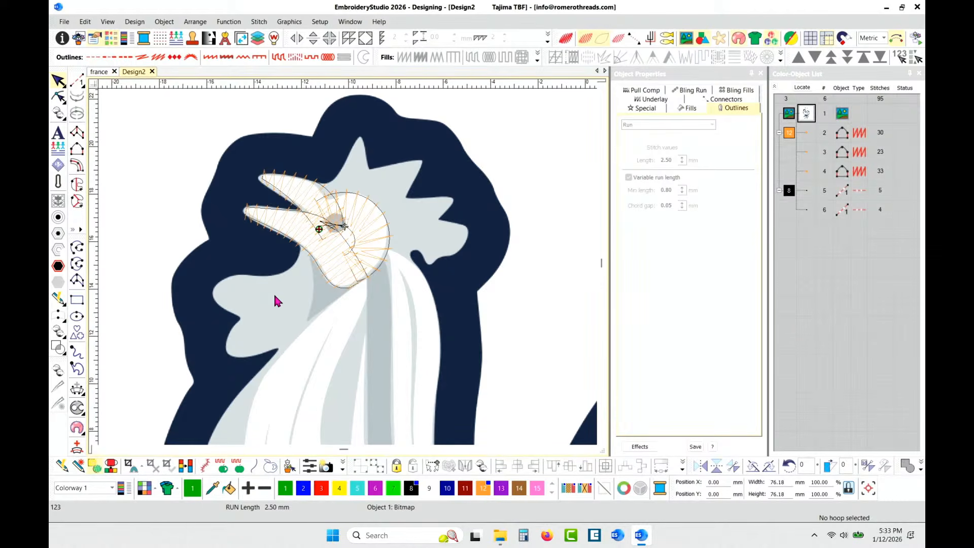
{"action": "left_click", "coordinate": [77, 148]}
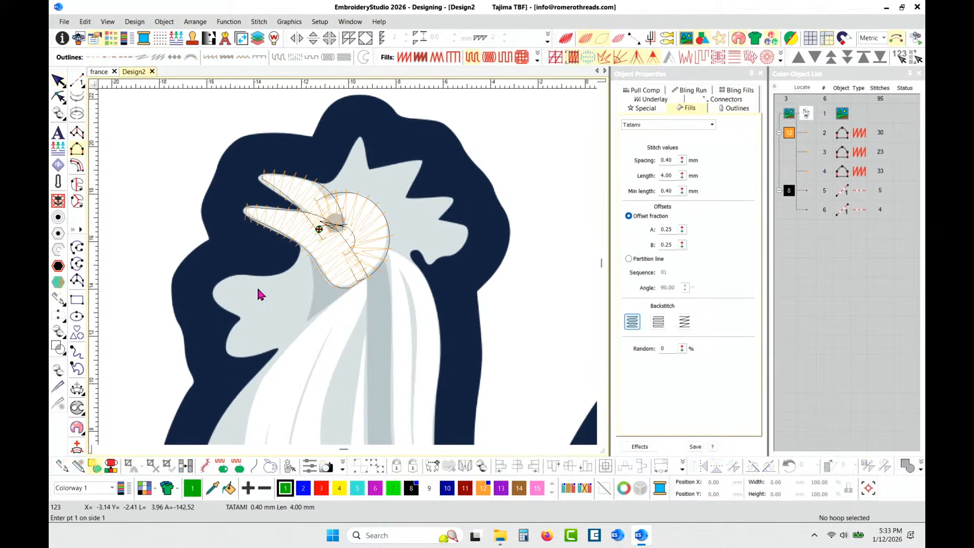
{"action": "scroll", "coordinate": [346, 264], "scroll_direction": "up", "scroll_amount": 2}
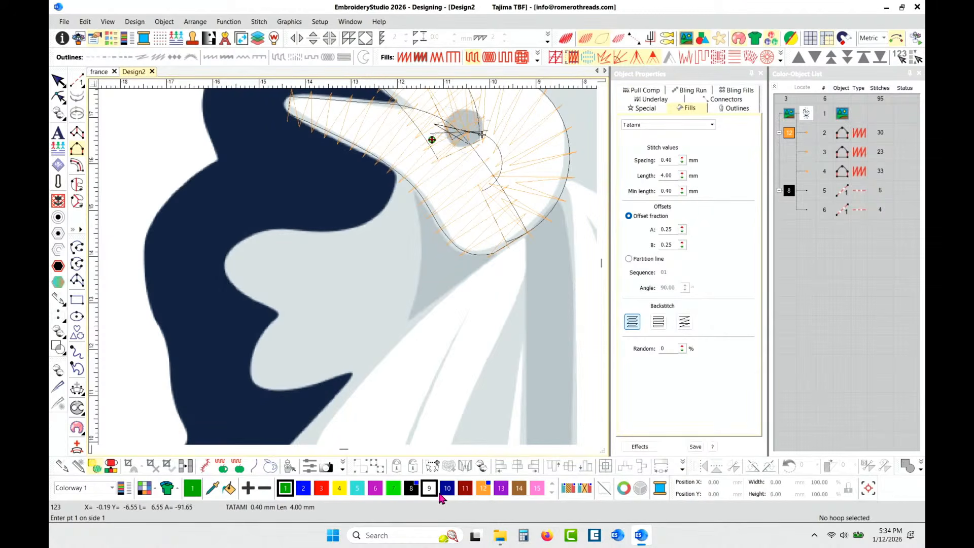
{"action": "left_click", "coordinate": [322, 488]}
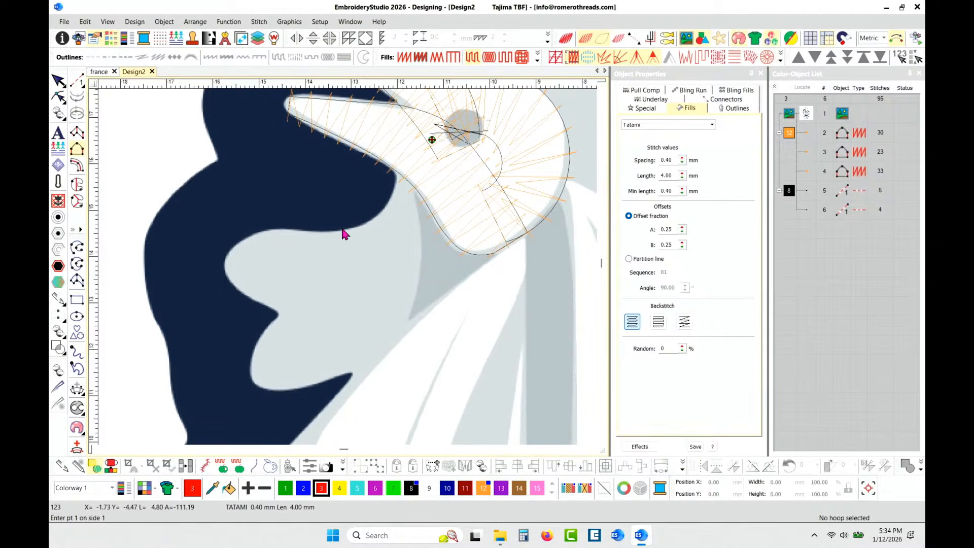
{"action": "left_click", "coordinate": [404, 57]}
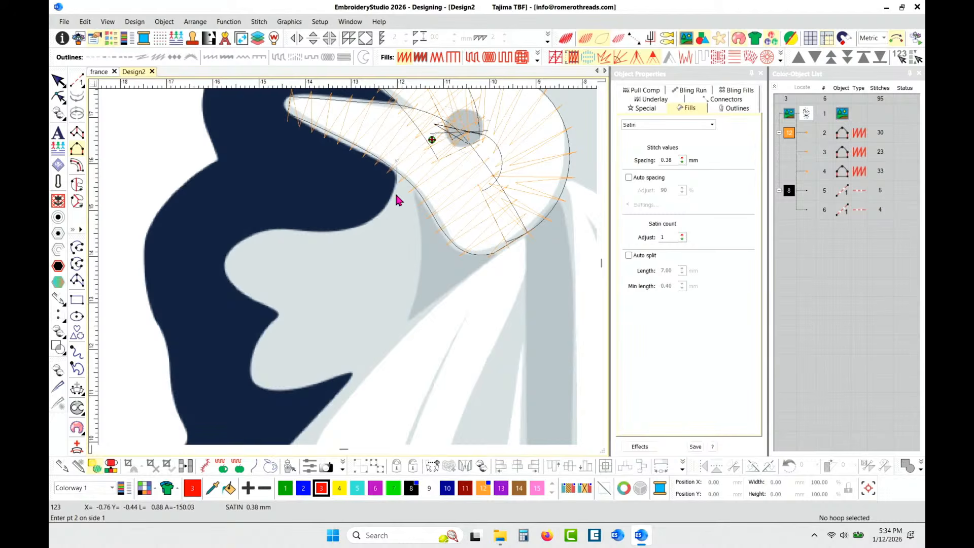
{"action": "left_click", "coordinate": [315, 232]}
{"action": "right_click", "coordinate": [244, 239]}
{"action": "left_click", "coordinate": [227, 253]}
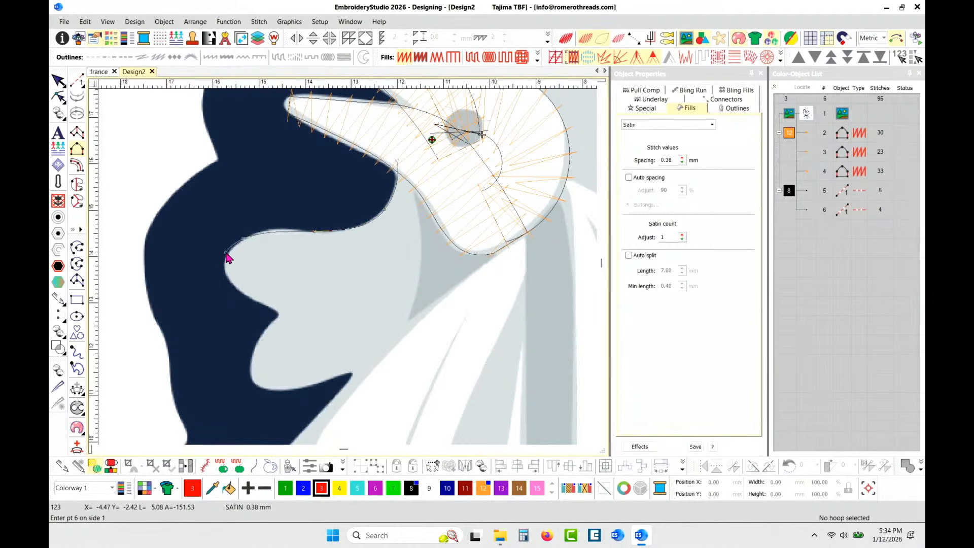
{"action": "key", "text": "Return"}
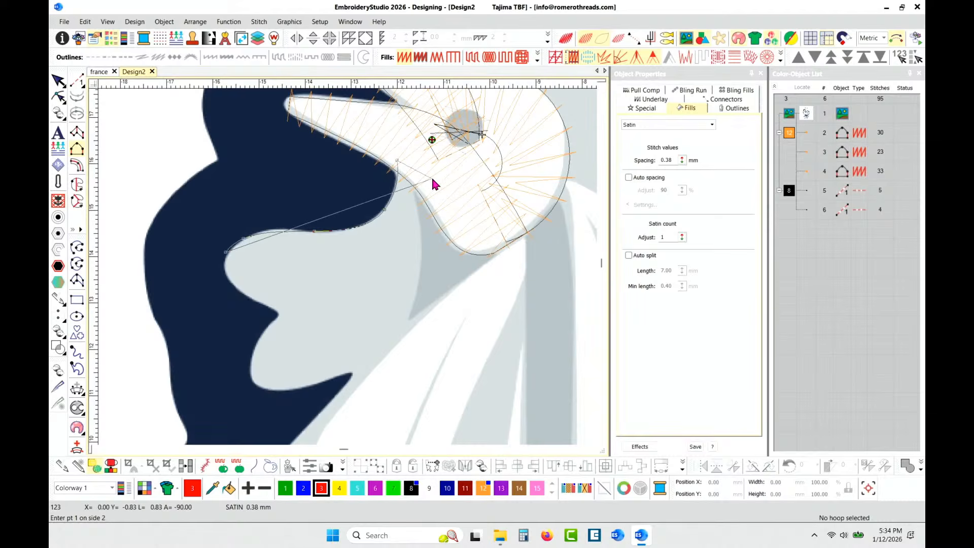
Step: Digitize side 2 of the red wattle column from the throat around the lobe's lower edge to its tip, making it about 4.8 mm wide
{"action": "left_click", "coordinate": [432, 178]}
{"action": "left_click", "coordinate": [437, 247]}
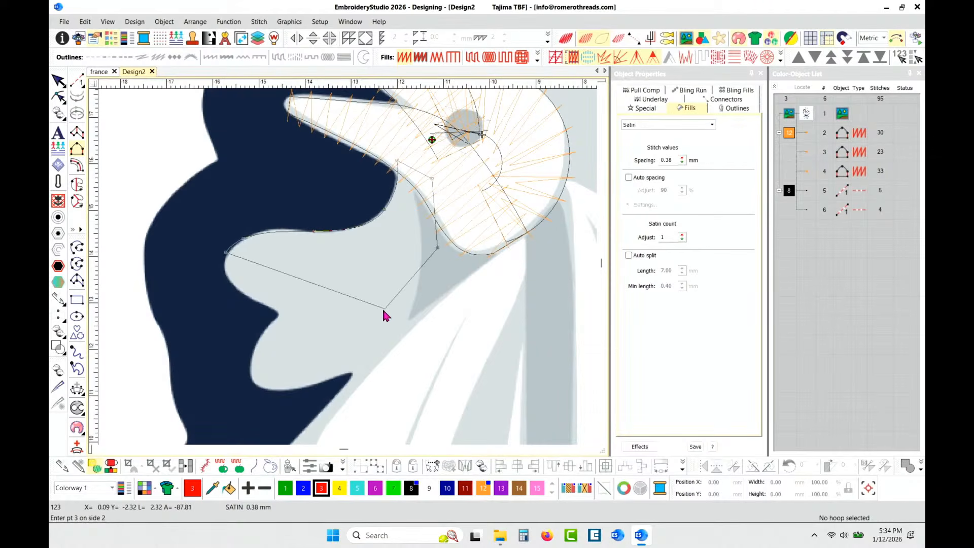
{"action": "left_click", "coordinate": [367, 314]}
{"action": "left_click", "coordinate": [277, 312]}
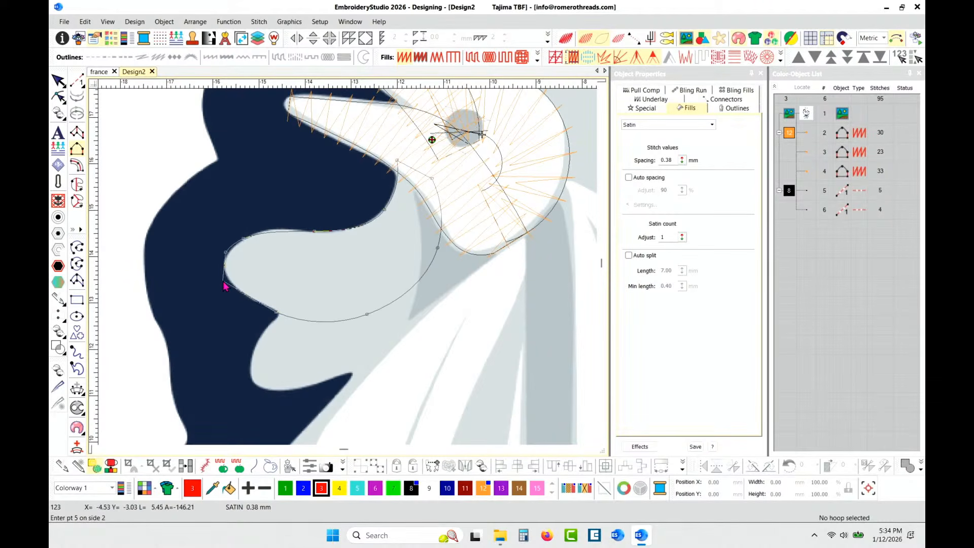
{"action": "left_click", "coordinate": [224, 283]}
{"action": "key", "text": "Return"}
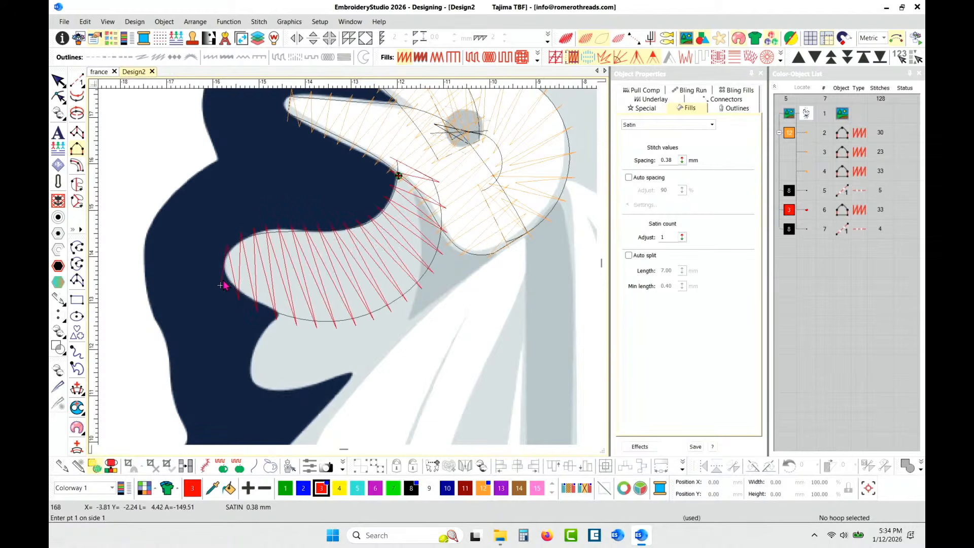
Step: Add a stitch angle across the middle of the red wattle column and view its stitches realistically against the head
{"action": "key", "text": "ctrl+h"}
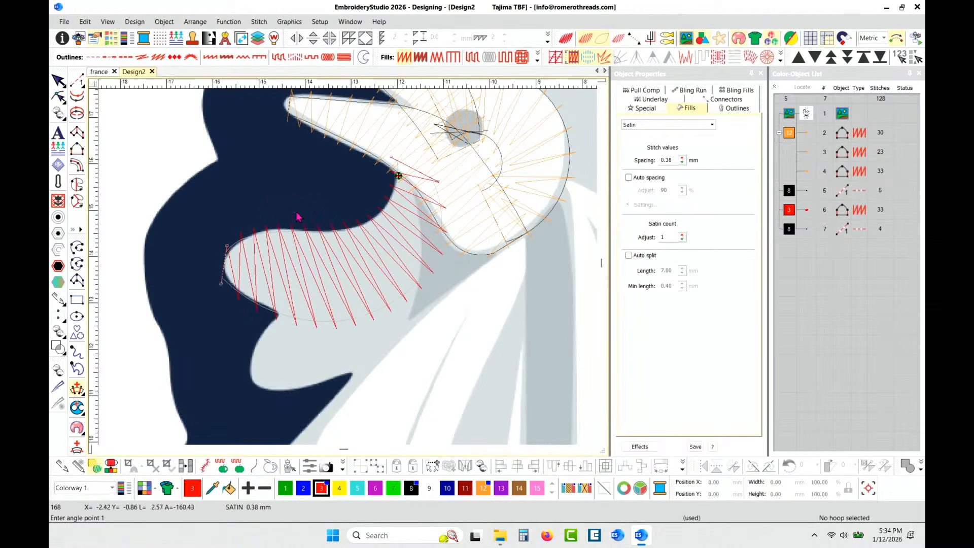
{"action": "left_click", "coordinate": [313, 201]}
{"action": "left_click", "coordinate": [386, 342]}
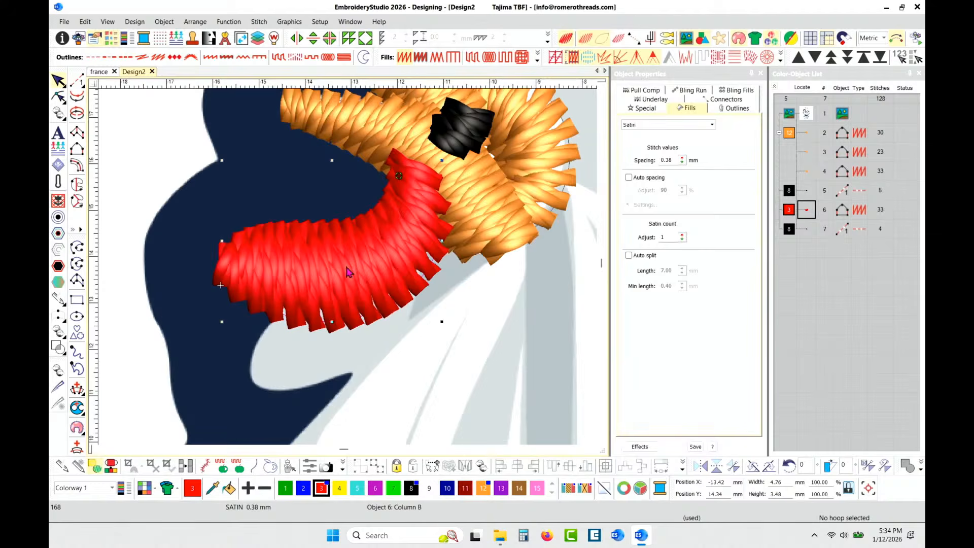
{"action": "scroll", "coordinate": [347, 266], "scroll_direction": "down", "scroll_amount": 3}
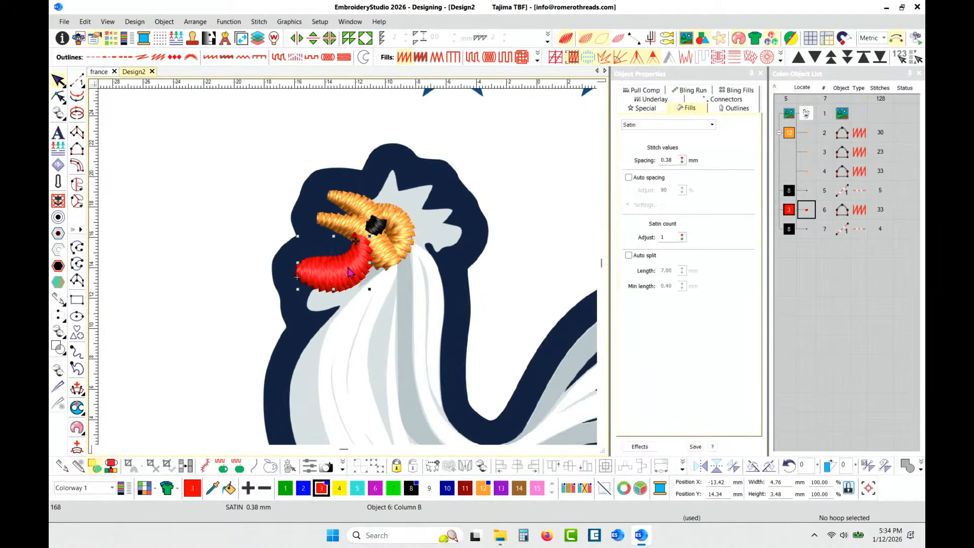
Step: With TrueView off, digitize side 1 of a second red satin Column B along the seam between both wattle lobes to the lower lobe's outer edge
{"action": "scroll", "coordinate": [348, 272], "scroll_direction": "up", "scroll_amount": 2}
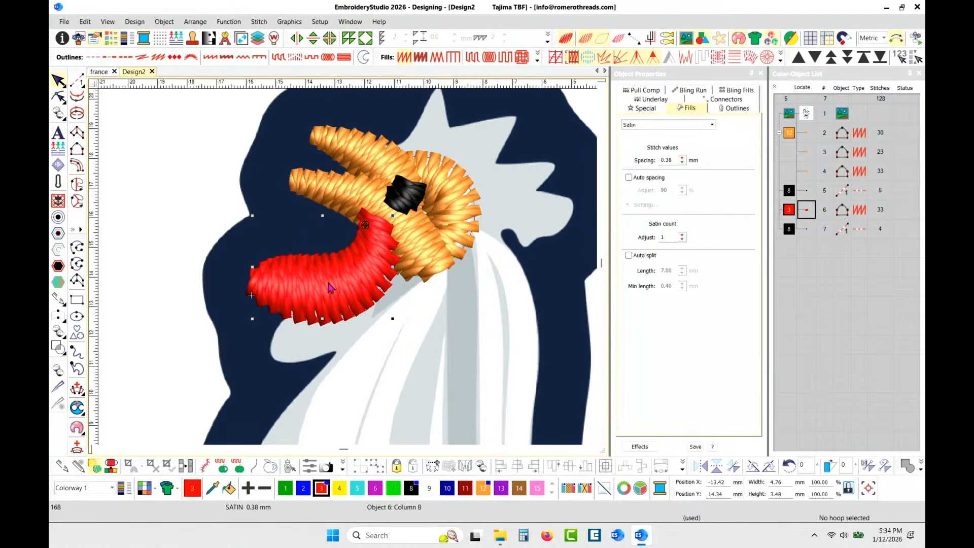
{"action": "key", "text": "t"}
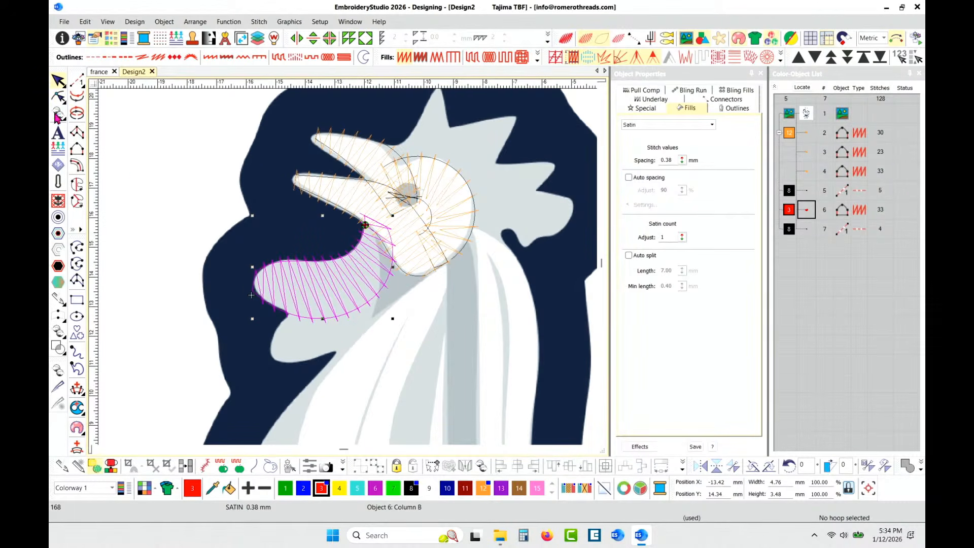
{"action": "scroll", "coordinate": [399, 269], "scroll_direction": "up", "scroll_amount": 2}
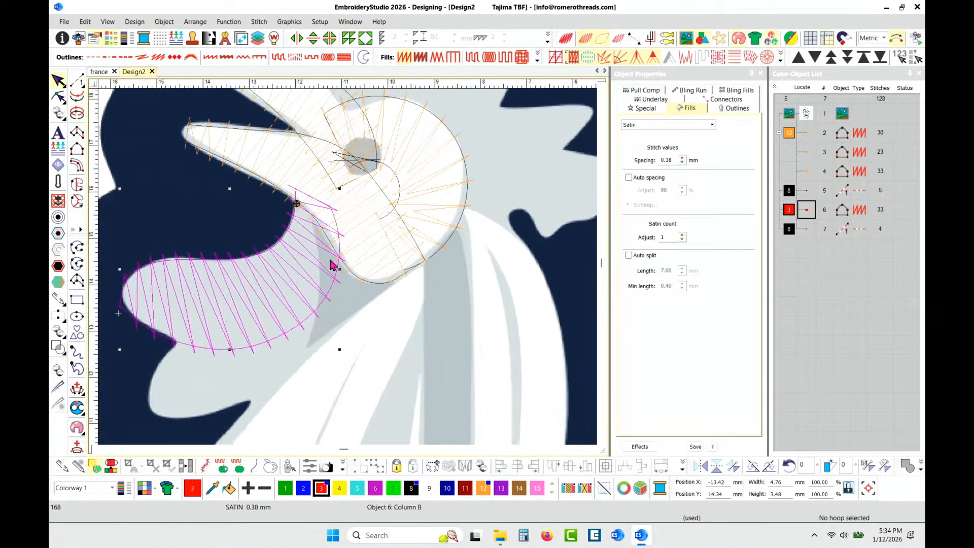
{"action": "left_click", "coordinate": [319, 241]}
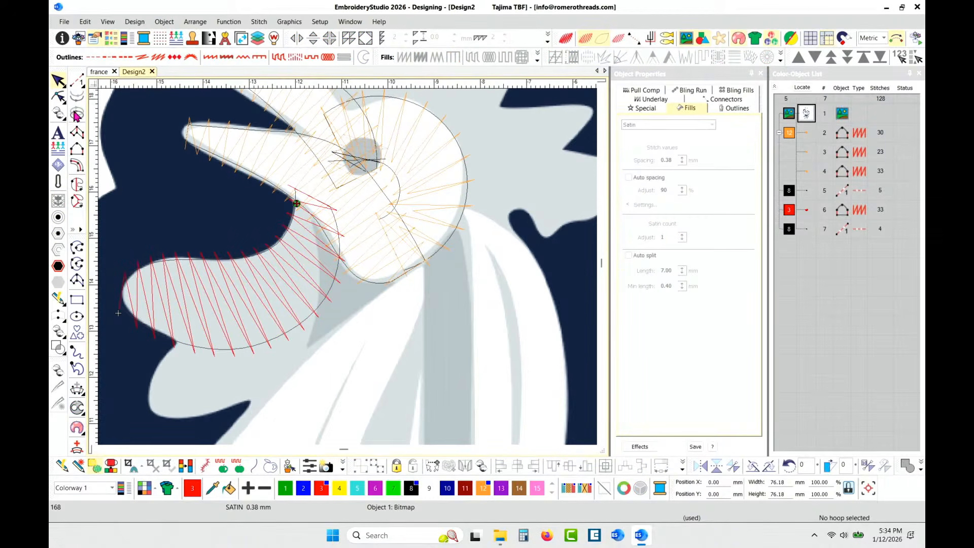
{"action": "left_click", "coordinate": [77, 148]}
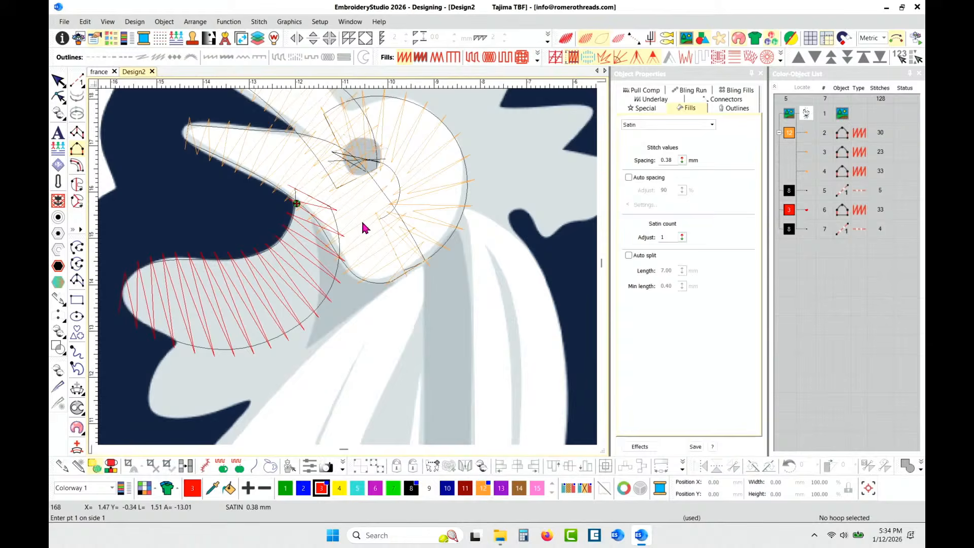
{"action": "left_click", "coordinate": [329, 227]}
{"action": "left_click", "coordinate": [318, 279]}
{"action": "left_click", "coordinate": [174, 342]}
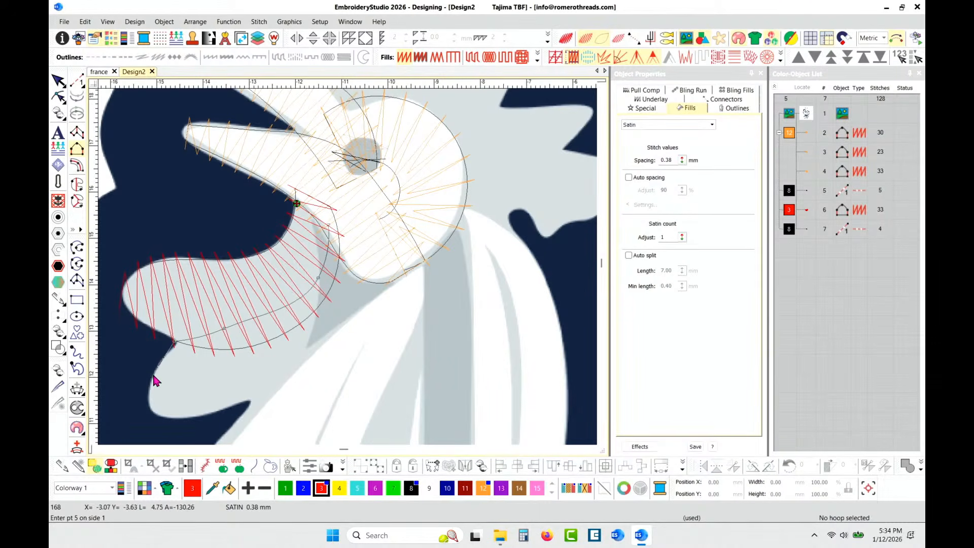
{"action": "left_click", "coordinate": [149, 393]}
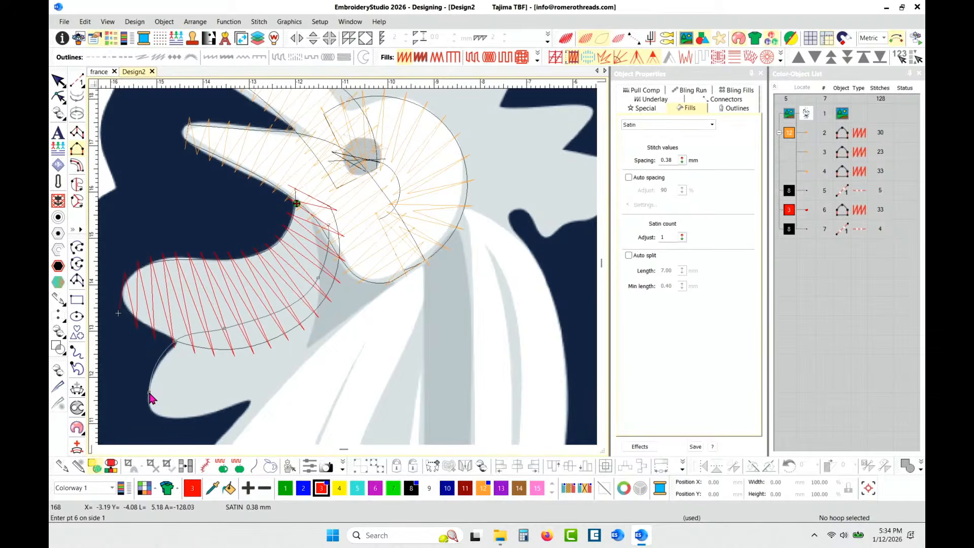
{"action": "key", "text": "Return"}
Step: Digitize side 2 of the lower wattle column from the head down along the neck edge and around the lower lobe to its tip
{"action": "left_click", "coordinate": [353, 232]}
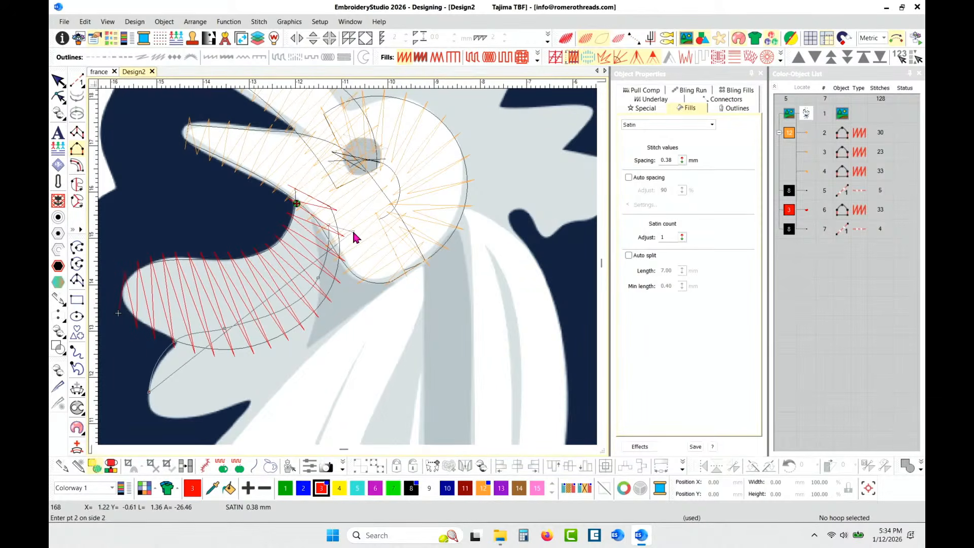
{"action": "left_click", "coordinate": [372, 280]}
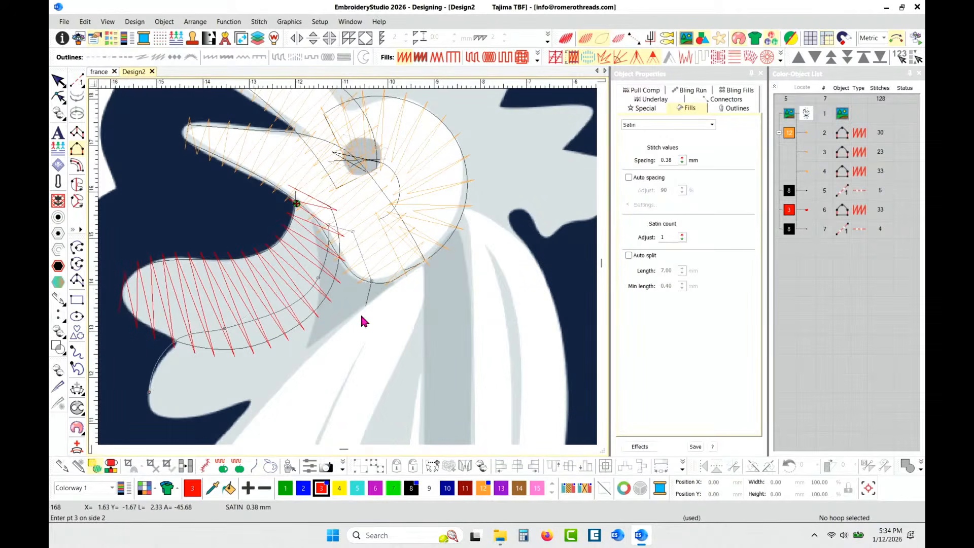
{"action": "left_click", "coordinate": [323, 345]}
{"action": "left_click", "coordinate": [264, 402]}
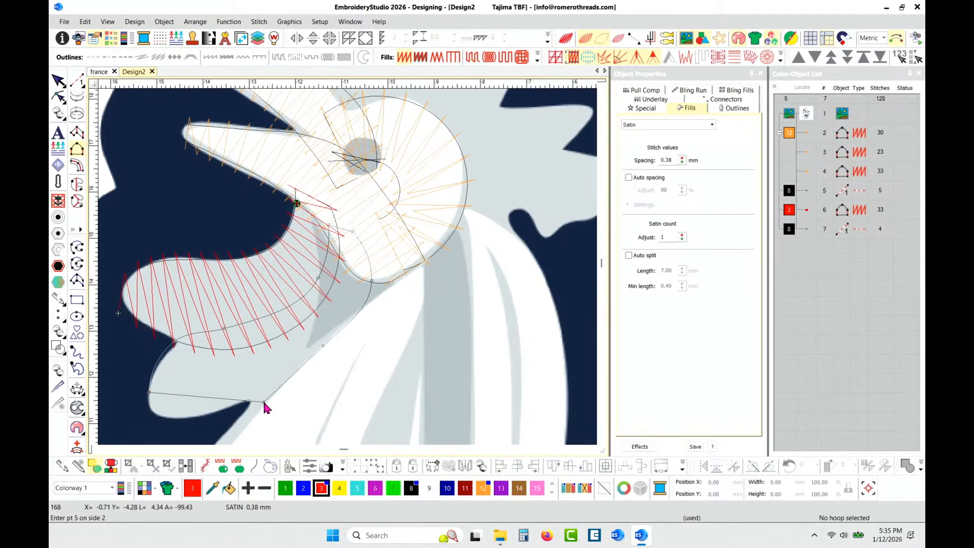
{"action": "left_click", "coordinate": [227, 407]}
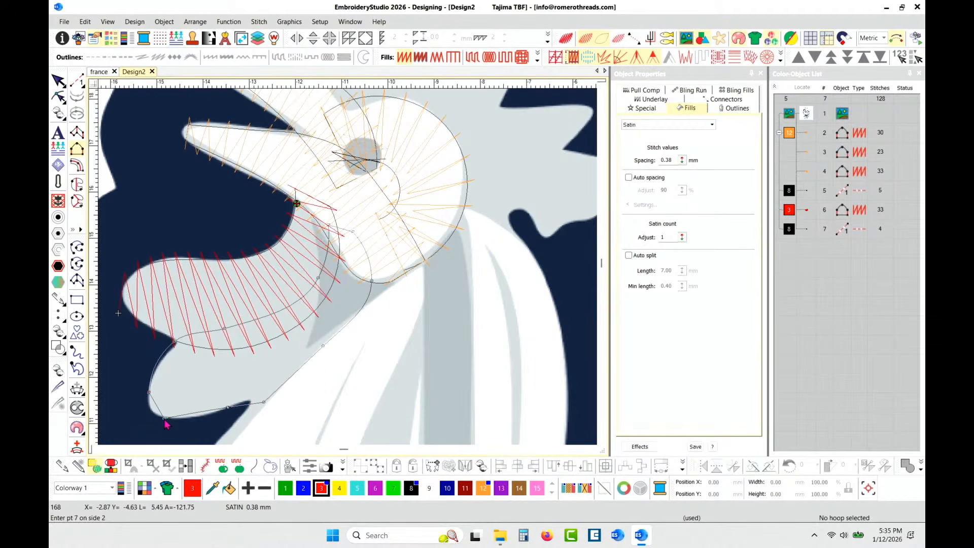
{"action": "key", "text": "Return"}
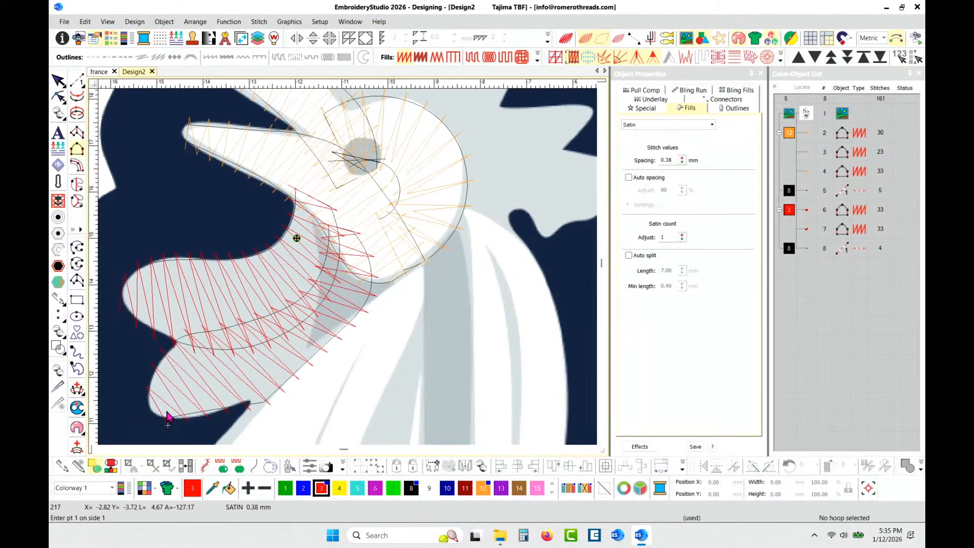
Step: Add stitch angles at the tip and across the middle of the lower wattle column, and view its stitches in TrueView
{"action": "left_click", "coordinate": [146, 388]}
{"action": "left_click", "coordinate": [261, 310]}
{"action": "left_click", "coordinate": [302, 376]}
{"action": "key", "text": "Return"}
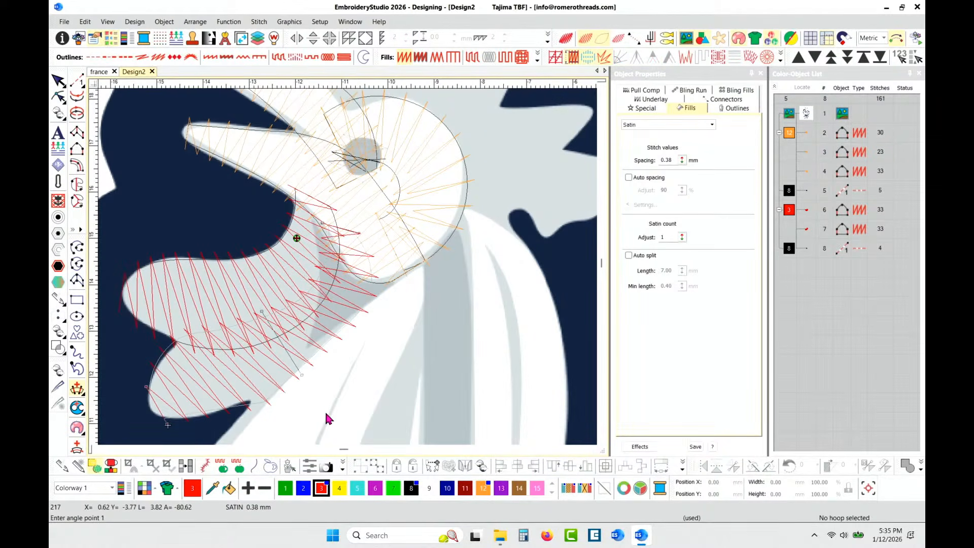
{"action": "key", "text": "Return"}
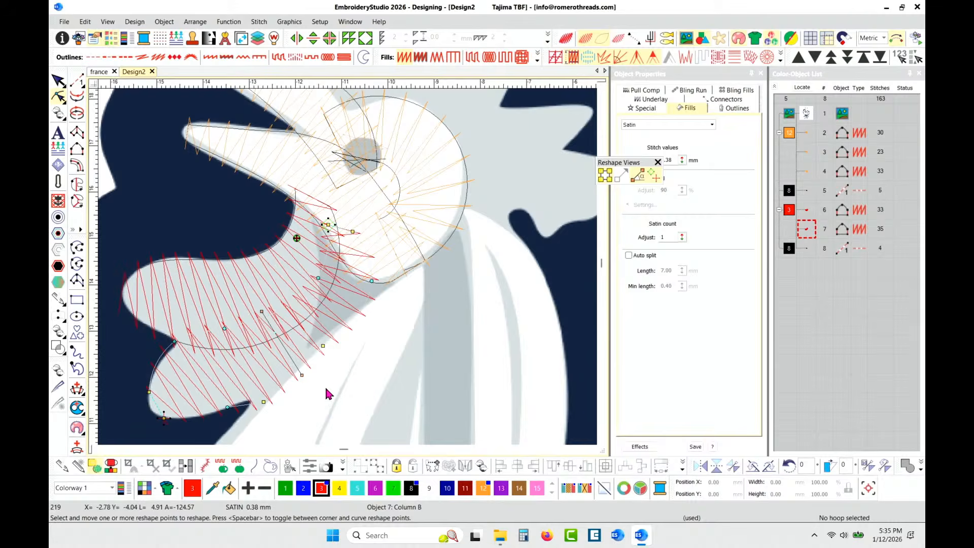
{"action": "key", "text": "Escape"}
{"action": "key", "text": "t"}
{"action": "left_click", "coordinate": [134, 184]}
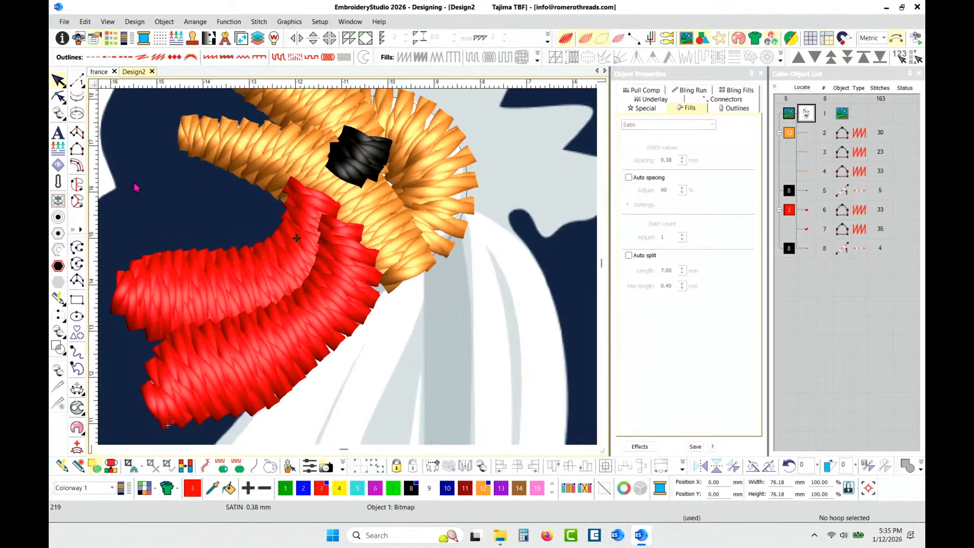
{"action": "scroll", "coordinate": [179, 178], "scroll_direction": "down", "scroll_amount": 2}
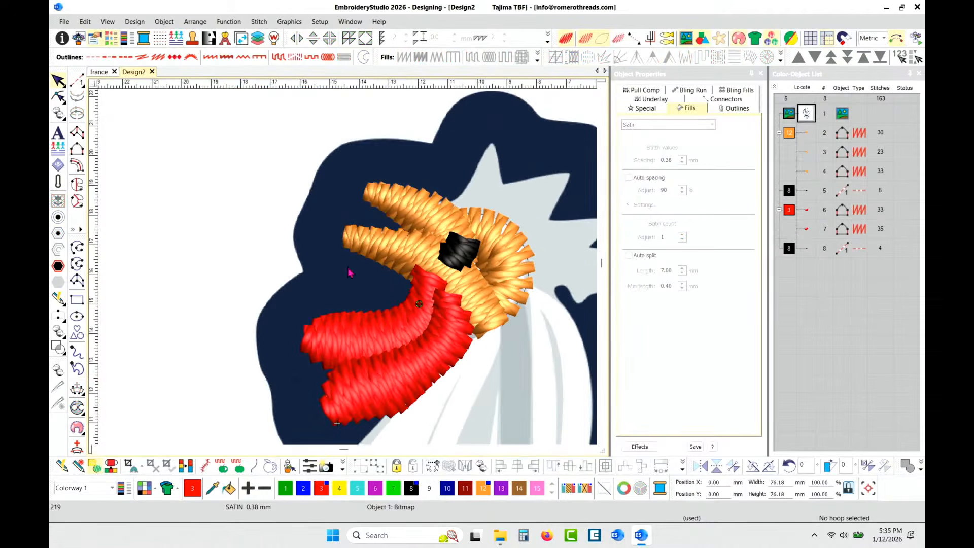
Step: Move both red wattle columns to the start of the stitching sequence so they sew beneath the orange head, and check the overlap
{"action": "left_click", "coordinate": [789, 209]}
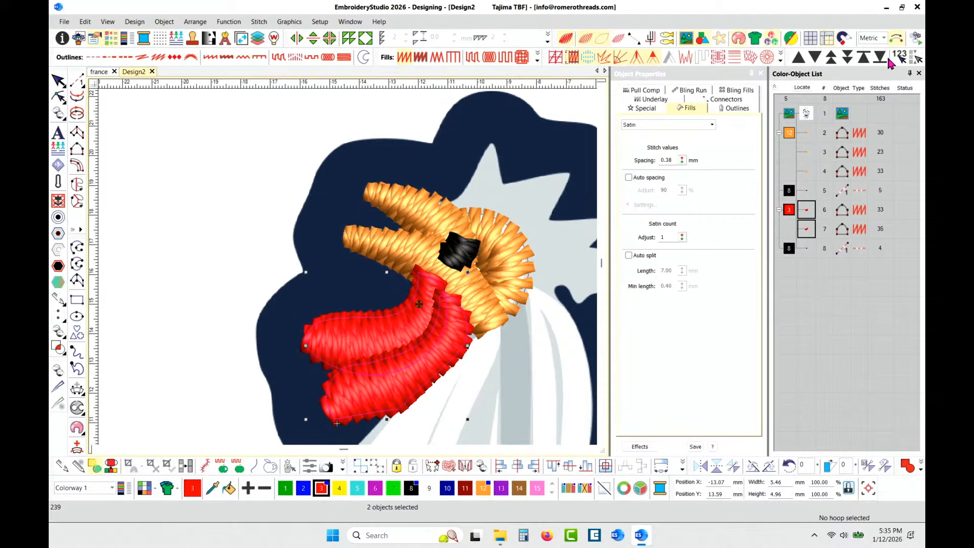
{"action": "left_click", "coordinate": [864, 57]}
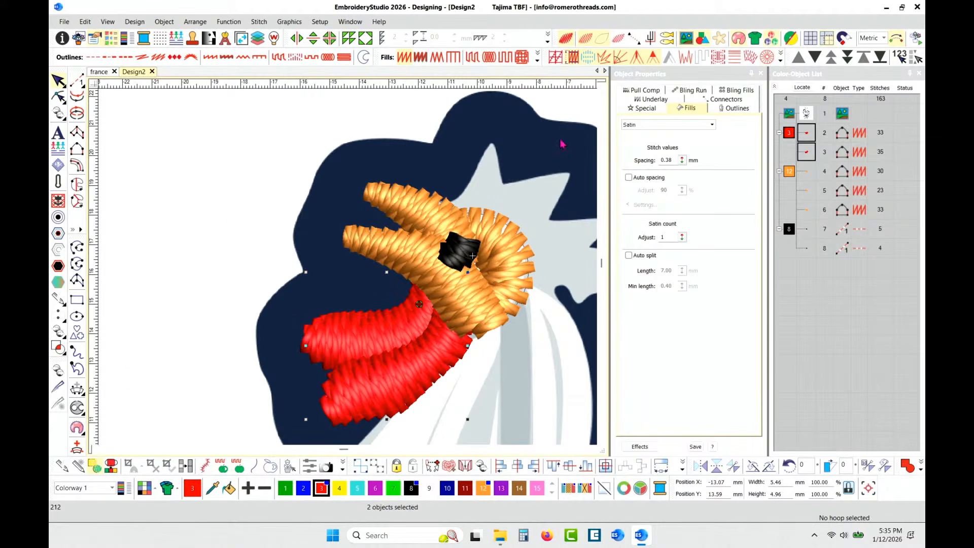
{"action": "left_click", "coordinate": [220, 215]}
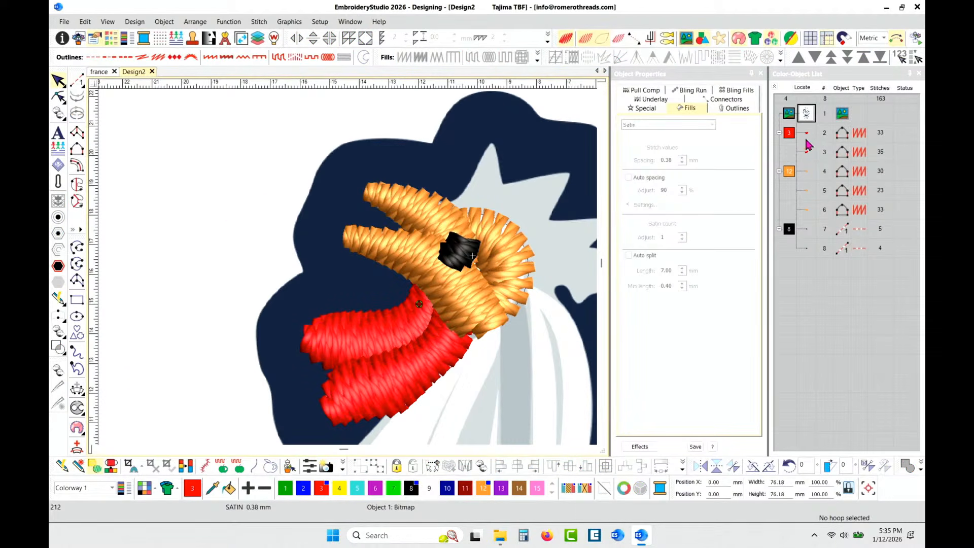
{"action": "scroll", "coordinate": [354, 273], "scroll_direction": "down", "scroll_amount": 2}
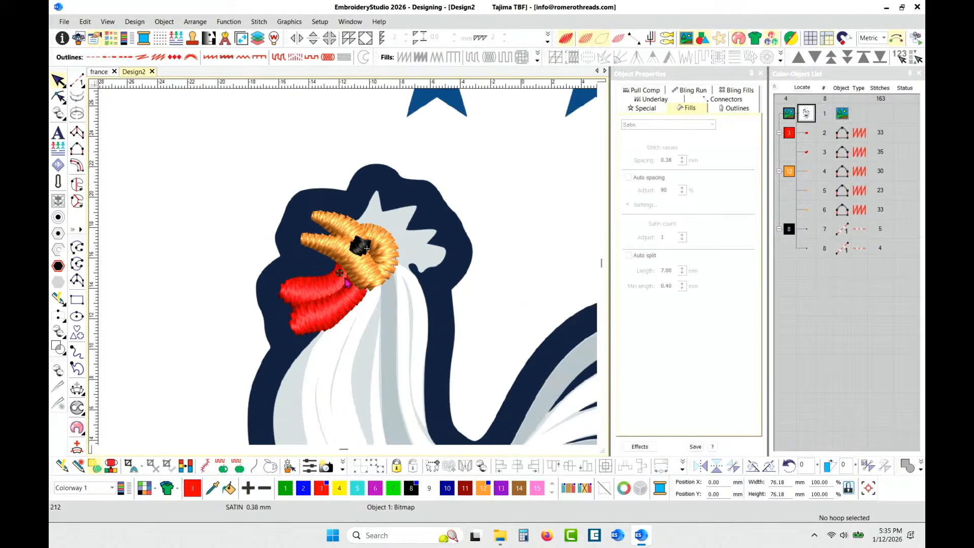
{"action": "scroll", "coordinate": [358, 274], "scroll_direction": "up", "scroll_amount": 1}
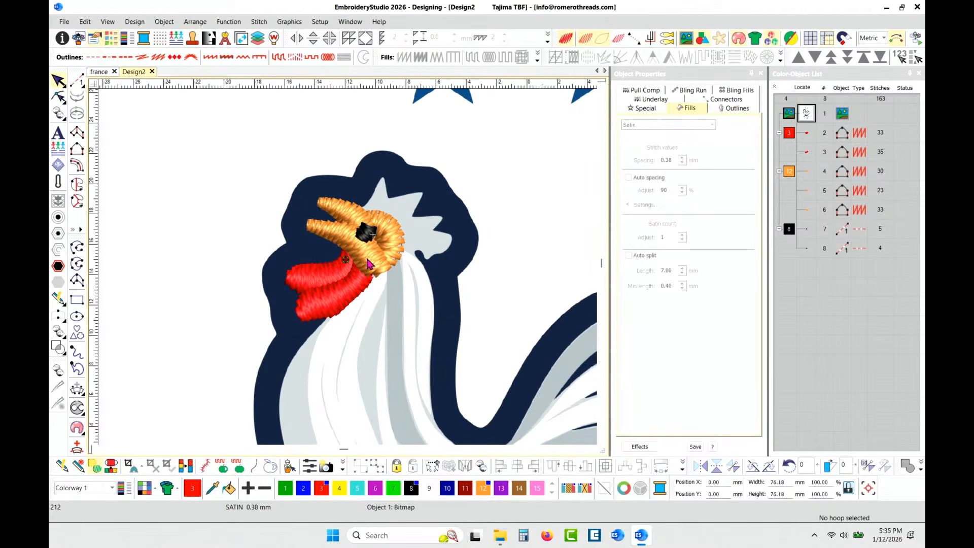
{"action": "scroll", "coordinate": [365, 261], "scroll_direction": "down", "scroll_amount": 1}
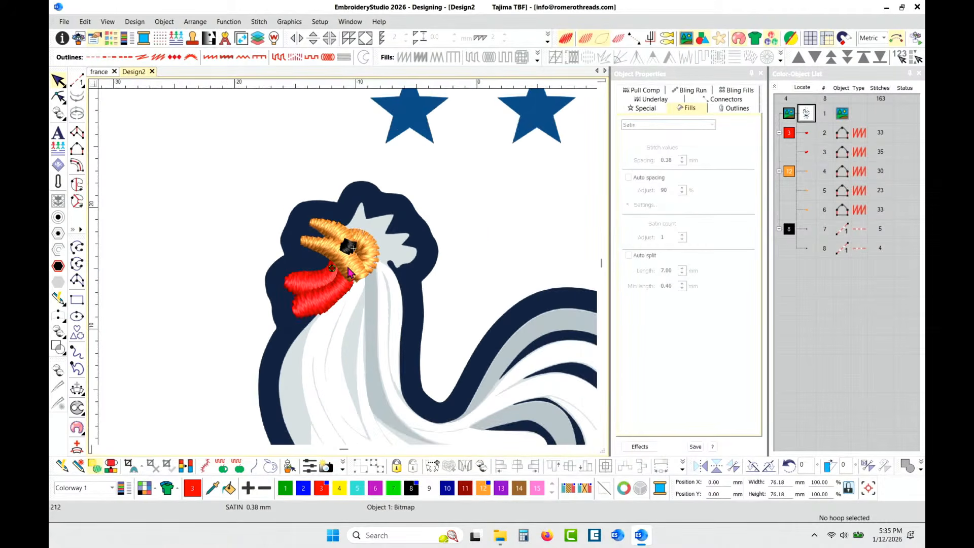
Step: With TrueView off, digitize side 1 of a red satin Column B along the front comb spike, from above its tip down into the head
{"action": "key", "text": "t"}
{"action": "scroll", "coordinate": [347, 272], "scroll_direction": "up", "scroll_amount": 3}
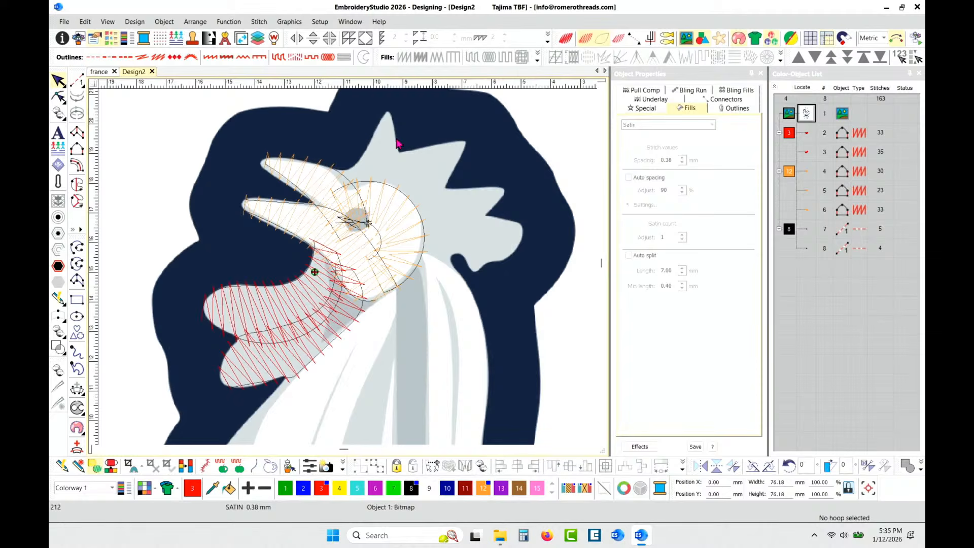
{"action": "scroll", "coordinate": [348, 266], "scroll_direction": "up", "scroll_amount": 2}
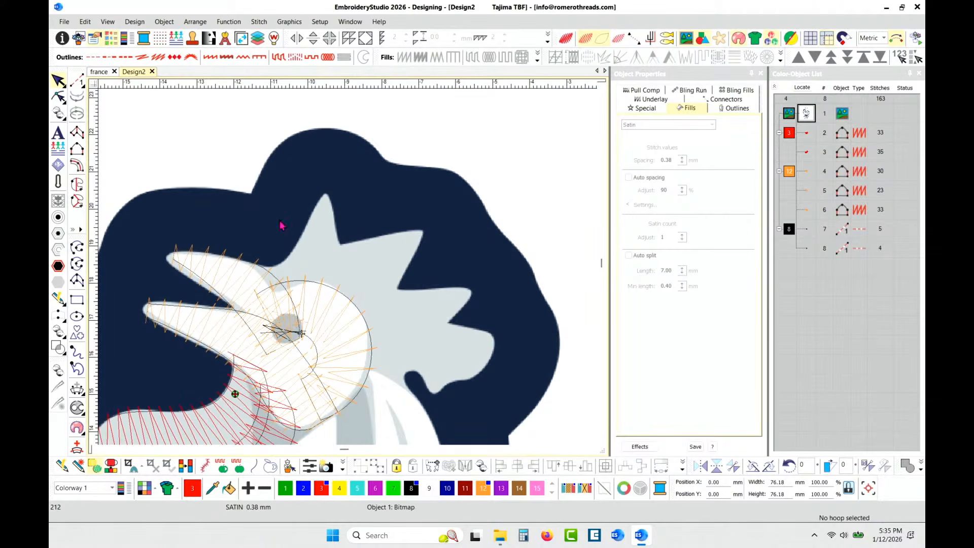
{"action": "left_click", "coordinate": [77, 148]}
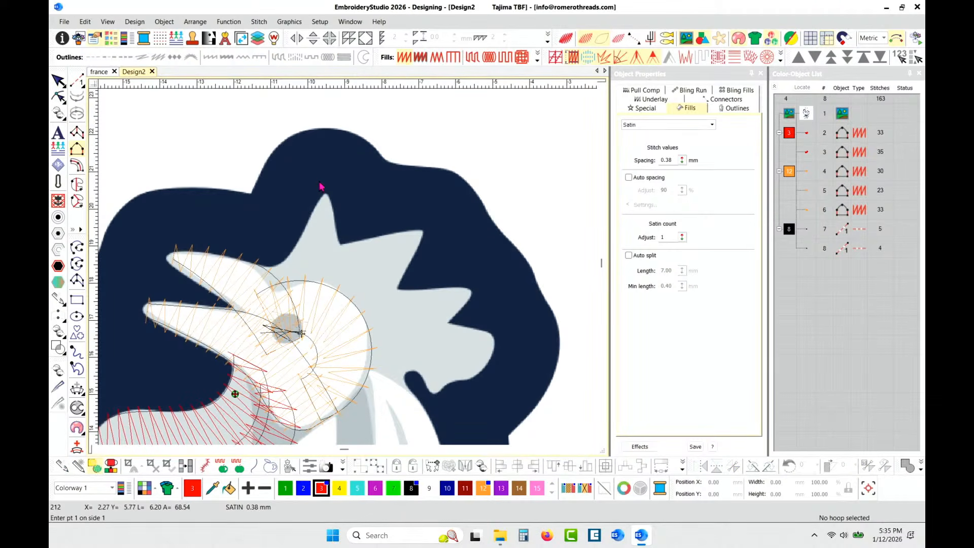
{"action": "left_click", "coordinate": [305, 215]}
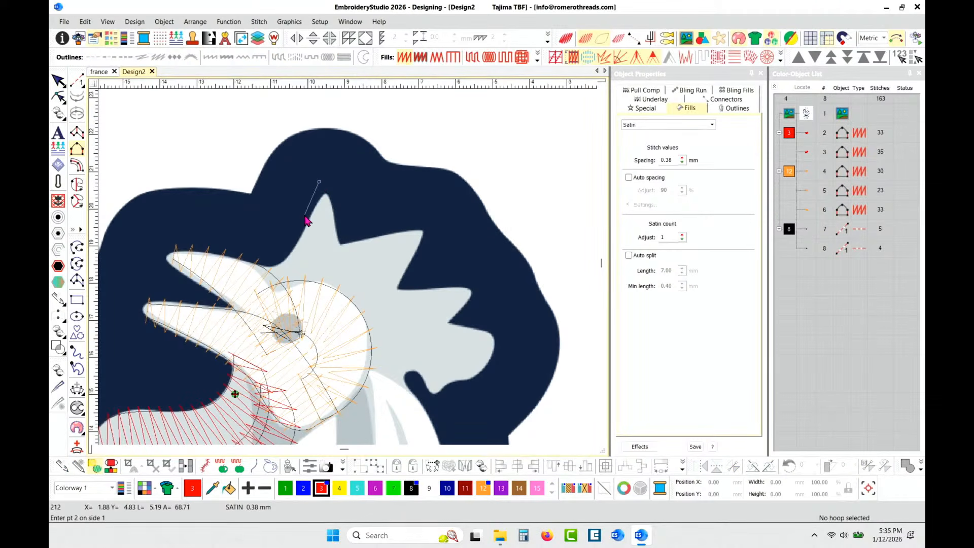
{"action": "left_click", "coordinate": [284, 288]}
{"action": "key", "text": "Return"}
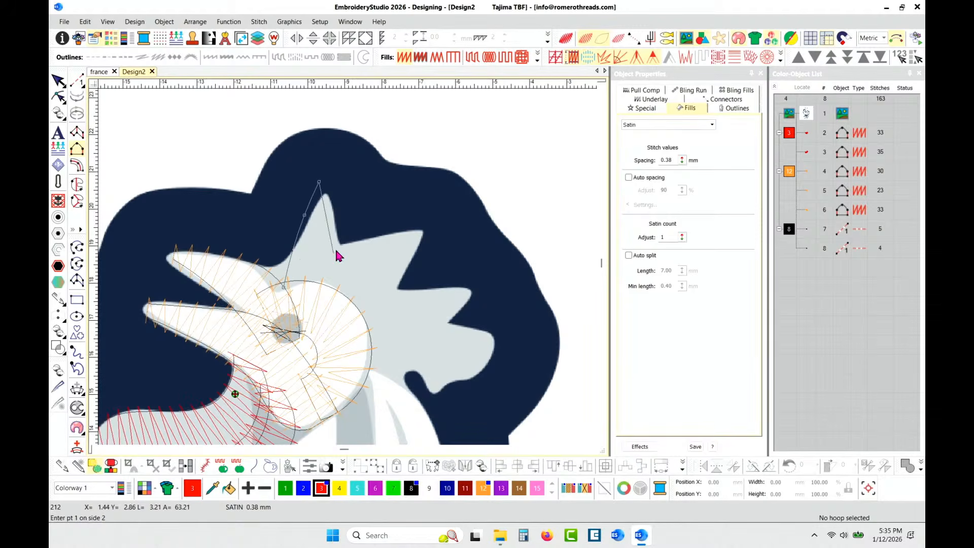
Step: Digitize side 2 of the front comb spike's red column from beyond its tip down its rear edge into the head, and generate its stitches
{"action": "left_click", "coordinate": [336, 184]}
{"action": "left_click", "coordinate": [344, 230]}
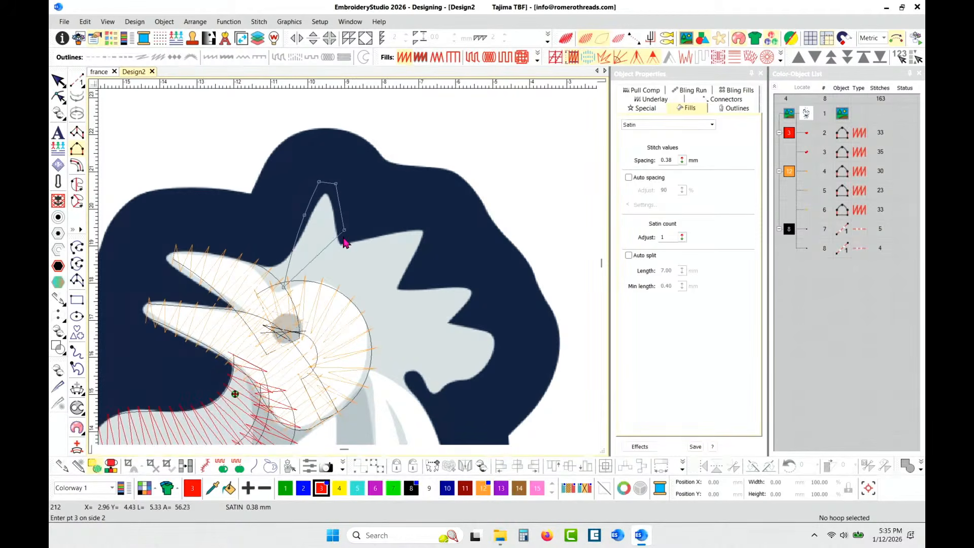
{"action": "left_click", "coordinate": [337, 272]}
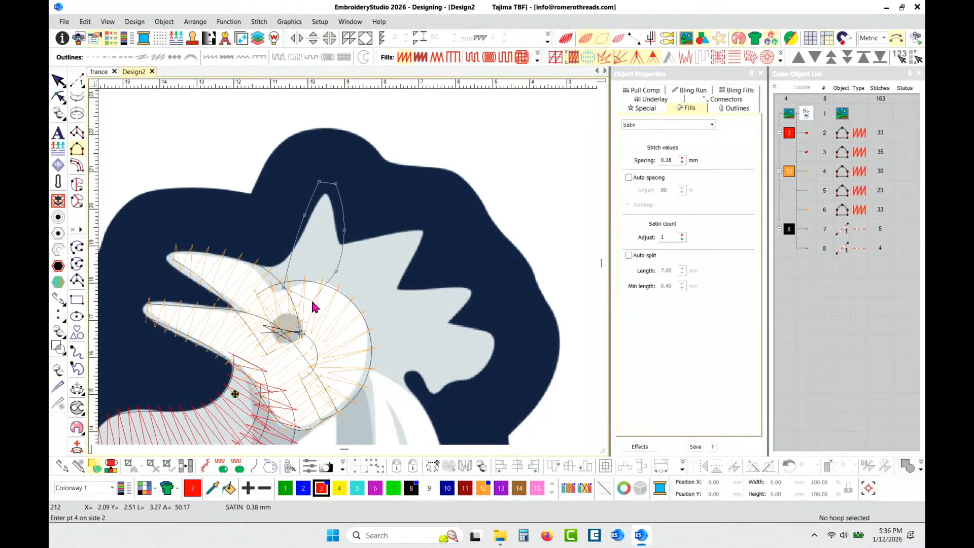
{"action": "left_click", "coordinate": [313, 304]}
{"action": "key", "text": "Return"}
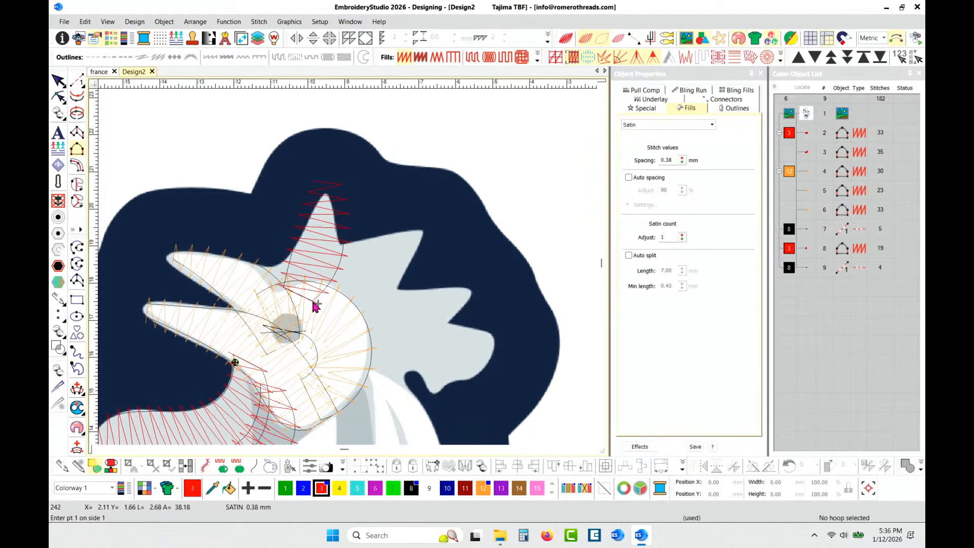
Step: Digitize a red satin Column B over the second comb spike, running from its tip into the head and overlapping the first spike
{"action": "left_click", "coordinate": [413, 226]}
{"action": "left_click", "coordinate": [366, 232]}
{"action": "left_click", "coordinate": [327, 258]}
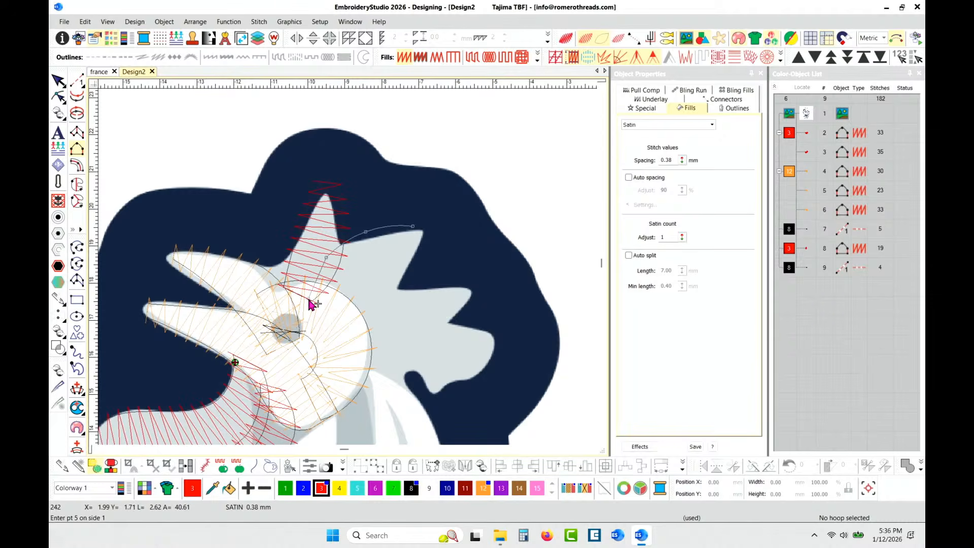
{"action": "key", "text": "Return"}
{"action": "left_click", "coordinate": [395, 298]}
{"action": "left_click", "coordinate": [323, 320]}
{"action": "key", "text": "Return"}
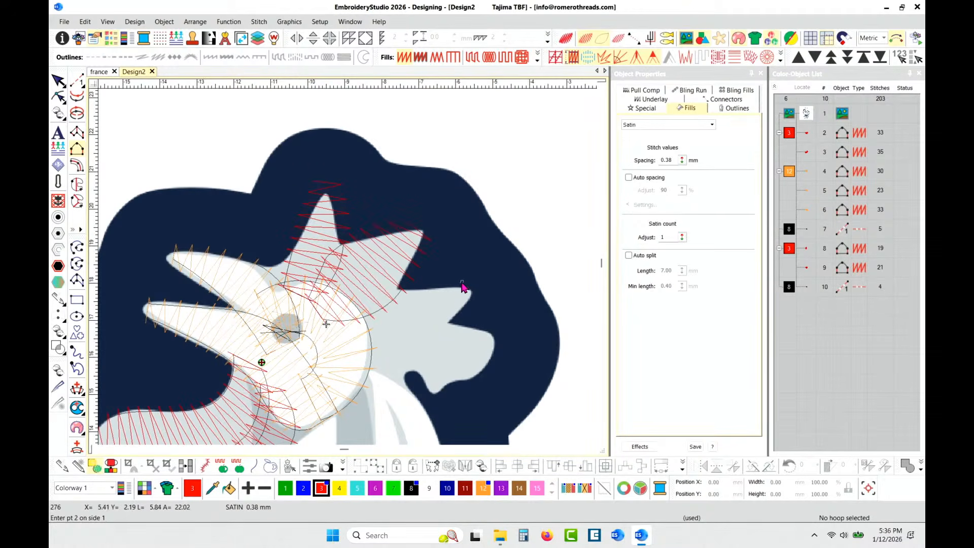
Step: Digitize a red satin Column B over the third comb spike, running from its tip into the head and overlapping the second spike
{"action": "left_click", "coordinate": [436, 283]}
{"action": "left_click", "coordinate": [395, 288]}
{"action": "left_click", "coordinate": [325, 317]}
{"action": "key", "text": "Return"}
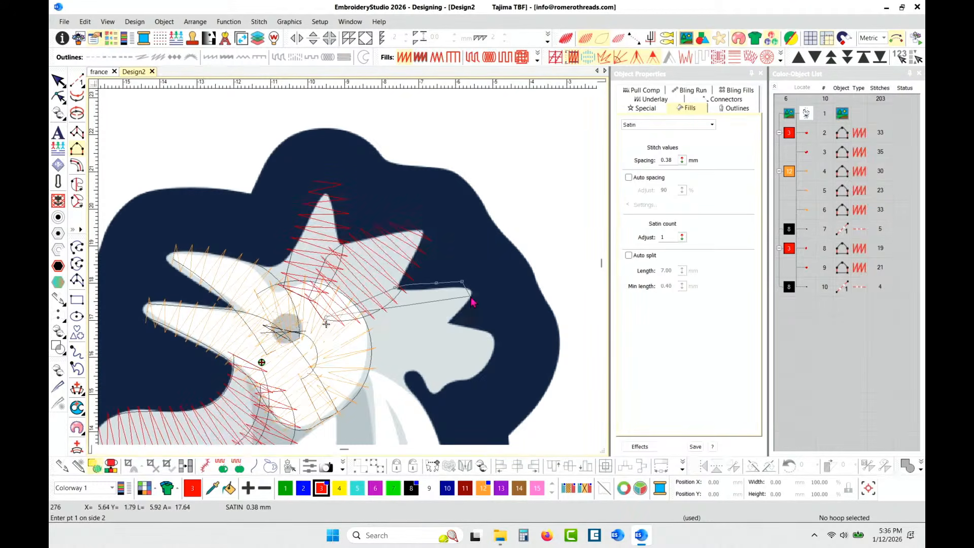
{"action": "left_click", "coordinate": [473, 298]}
{"action": "left_click", "coordinate": [449, 328]}
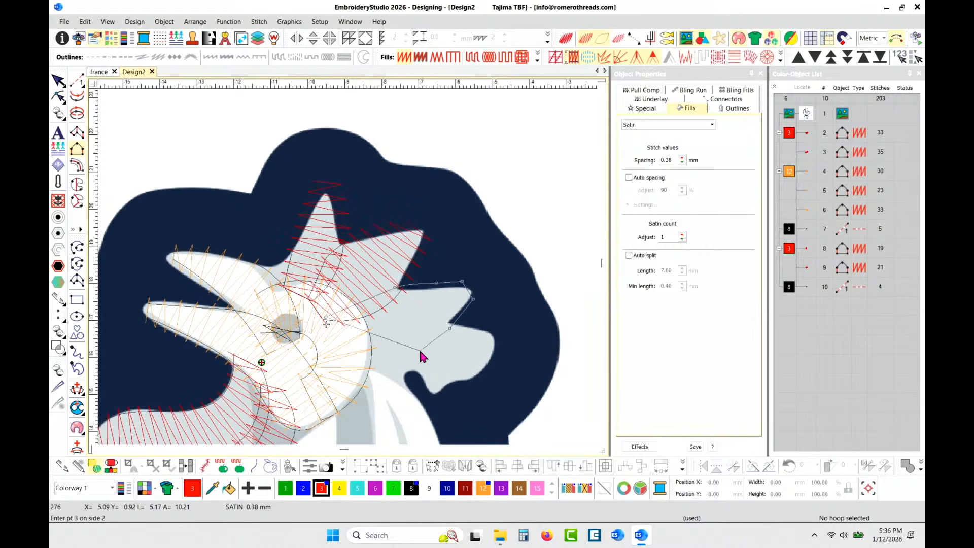
{"action": "left_click", "coordinate": [415, 346]}
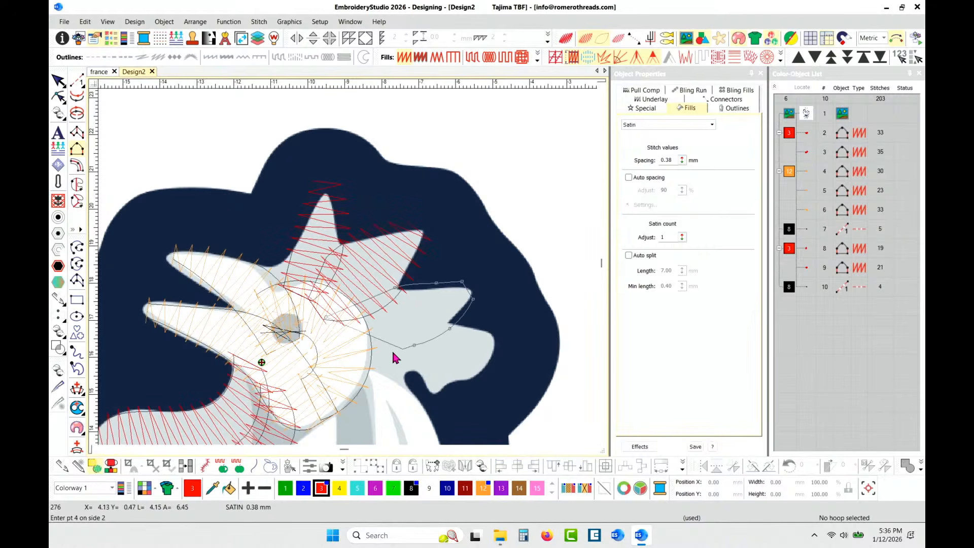
{"action": "left_click", "coordinate": [336, 345]}
{"action": "key", "text": "Return"}
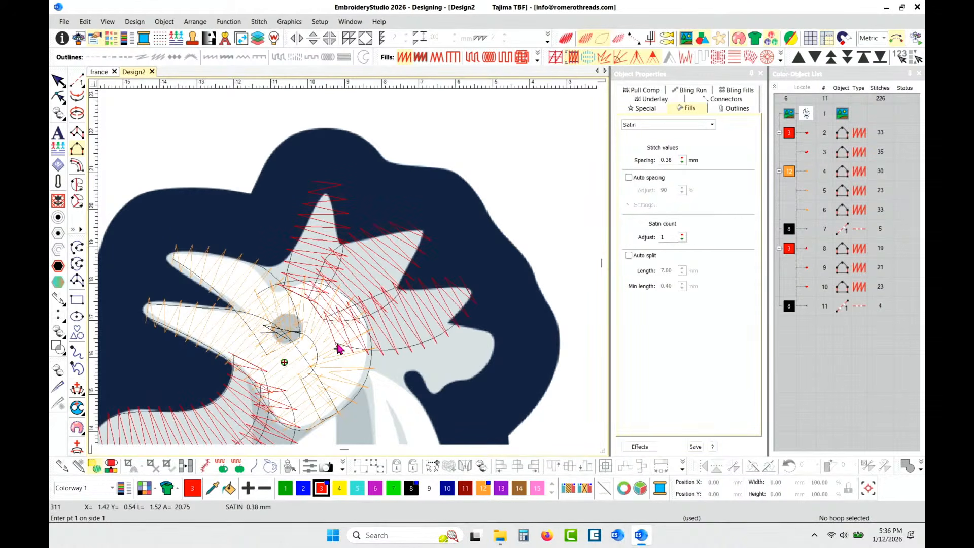
Step: Digitize a red satin Column B over the rounded rear comb lobe, bridging its small notch and ending inside the head
{"action": "key", "text": "shift+t"}
{"action": "key", "text": "shift+t"}
{"action": "left_click", "coordinate": [458, 326]}
{"action": "left_click", "coordinate": [407, 330]}
{"action": "key", "text": "Return"}
{"action": "left_click", "coordinate": [494, 350]}
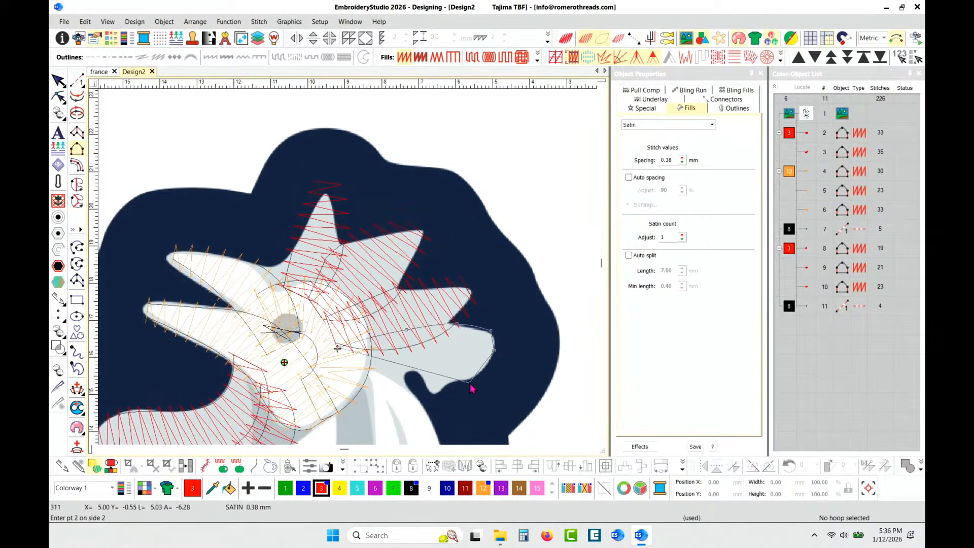
{"action": "left_click", "coordinate": [470, 382]}
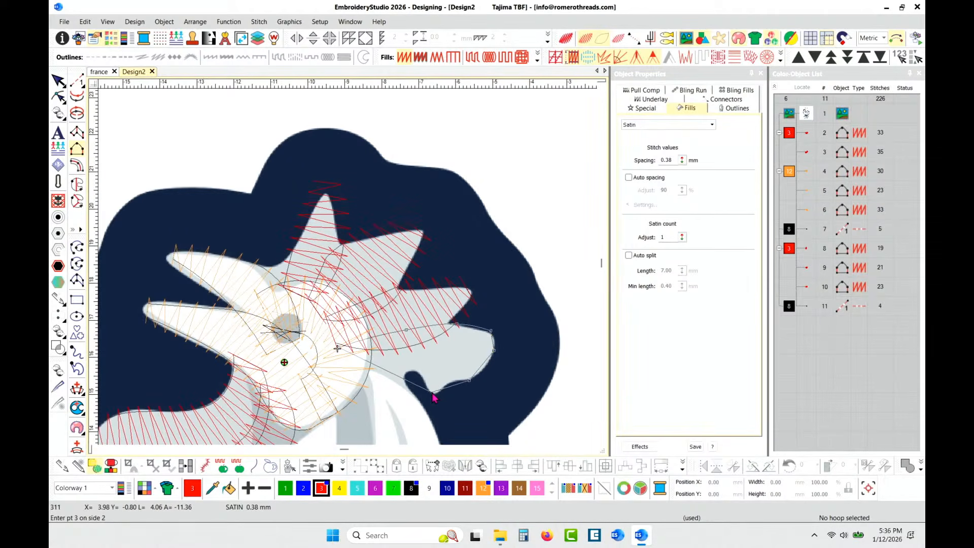
{"action": "left_click", "coordinate": [432, 392]}
{"action": "left_click", "coordinate": [376, 378]}
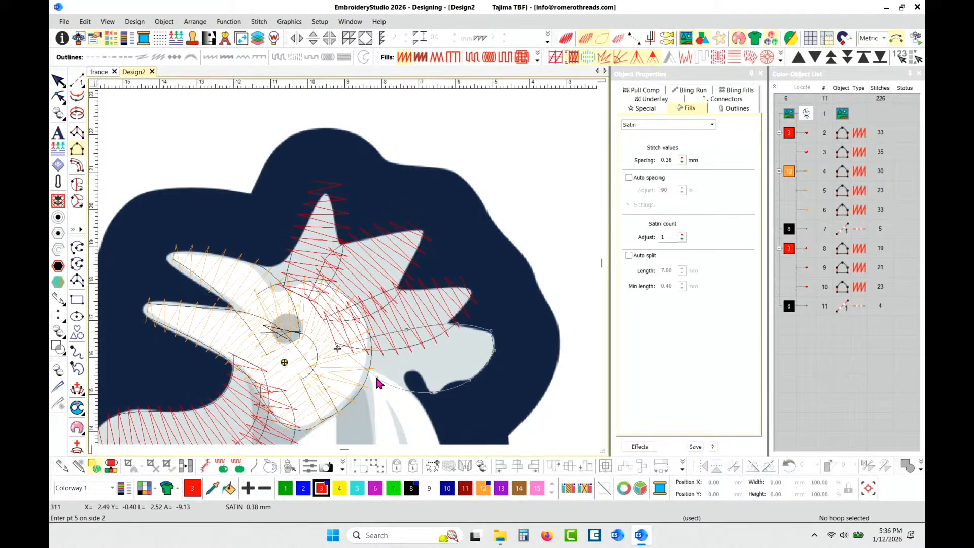
{"action": "left_click", "coordinate": [338, 369]}
{"action": "key", "text": "Return"}
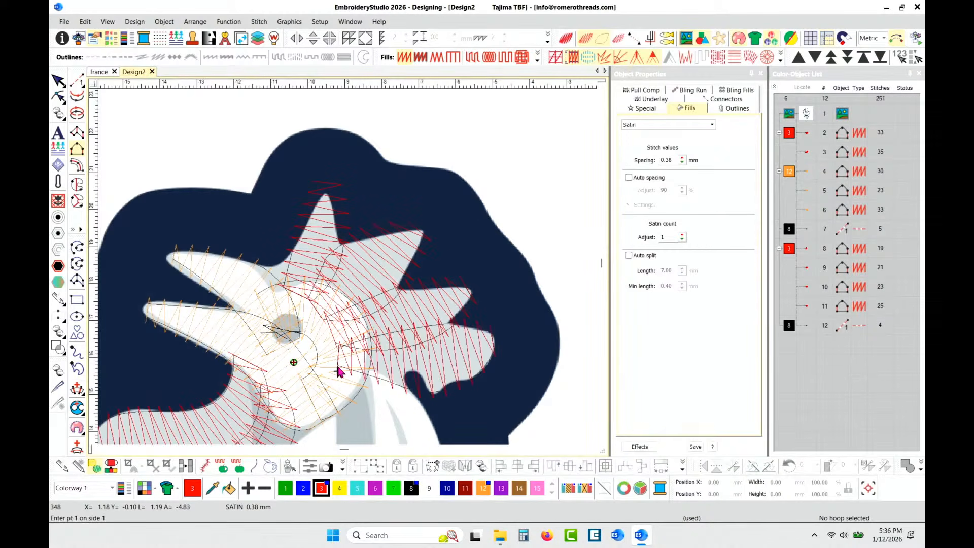
Step: Move the four red comb columns ahead of the orange head columns in the stitching sequence and check the overlap in TrueView
{"action": "key", "text": "t"}
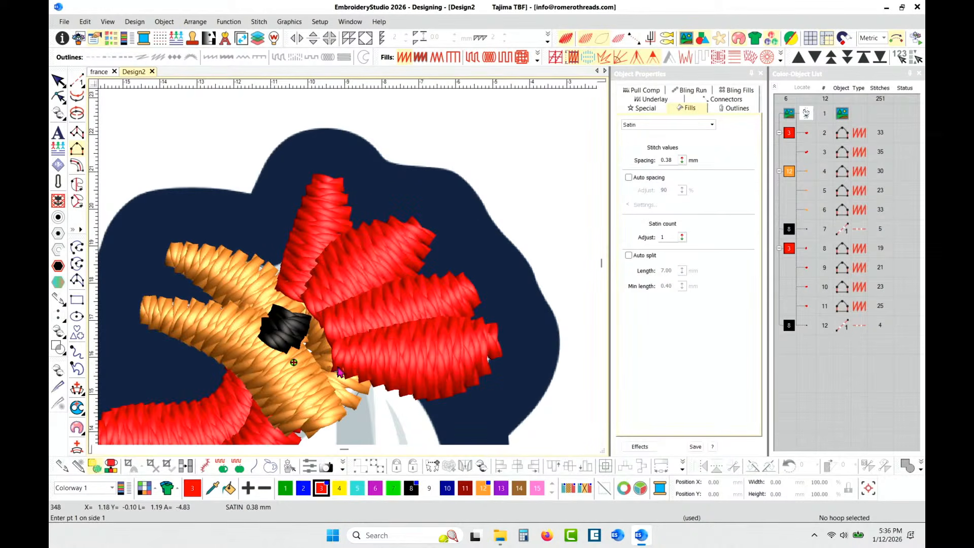
{"action": "scroll", "coordinate": [361, 336], "scroll_direction": "down", "scroll_amount": 3}
{"action": "scroll", "coordinate": [349, 271], "scroll_direction": "up", "scroll_amount": 1}
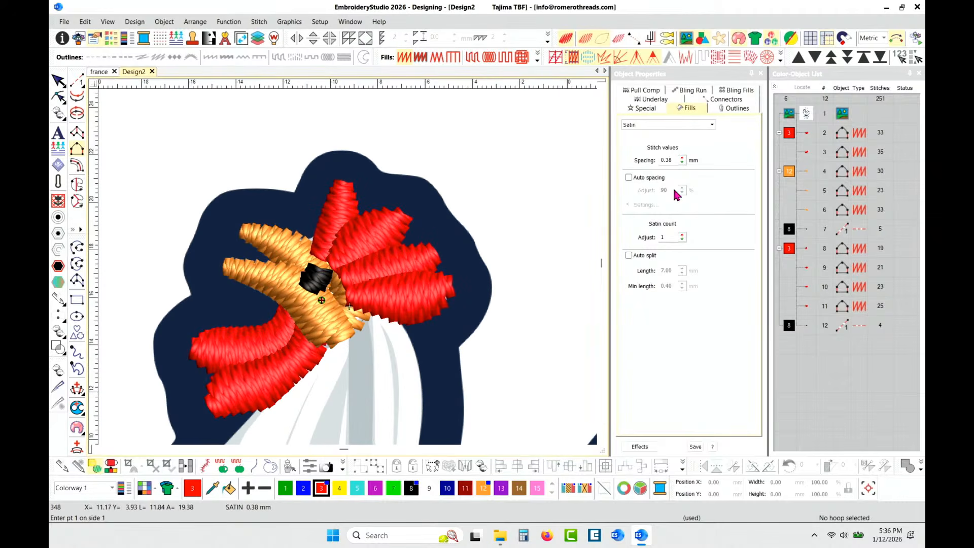
{"action": "left_click_drag", "start_coordinate": [790, 250], "coordinate": [789, 168]}
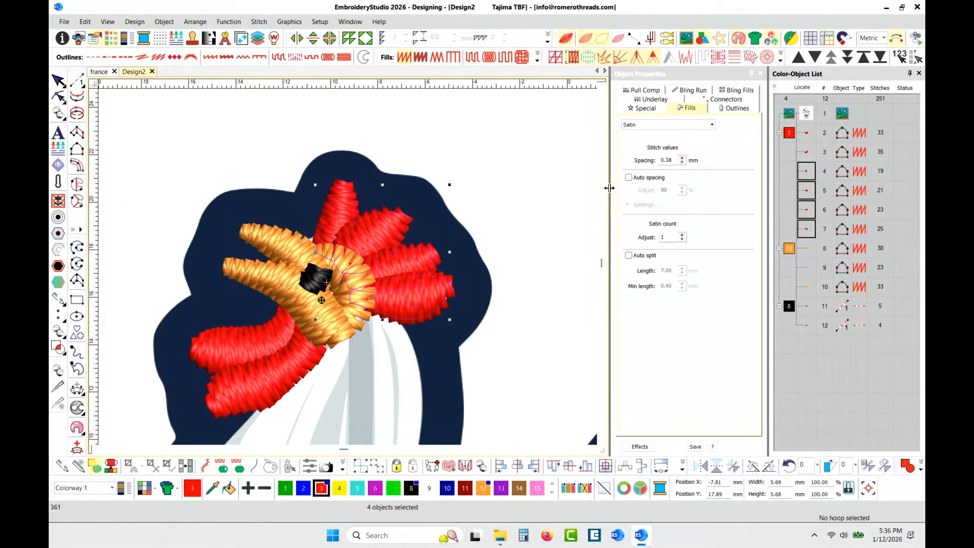
{"action": "left_click", "coordinate": [563, 211]}
{"action": "scroll", "coordinate": [353, 274], "scroll_direction": "down", "scroll_amount": 2}
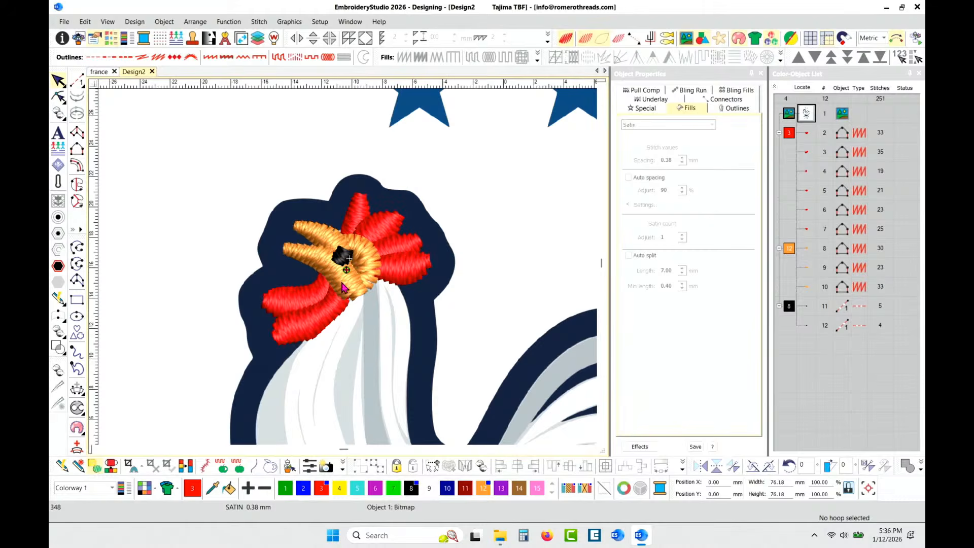
{"action": "scroll", "coordinate": [349, 273], "scroll_direction": "up", "scroll_amount": 1}
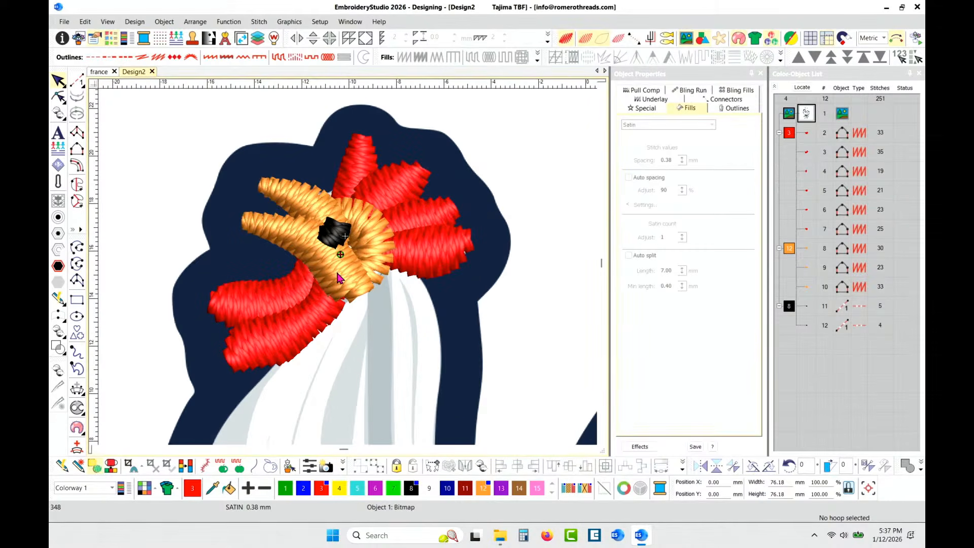
Step: Compare the head, comb and wattle stitching against the artwork with TrueView off and on
{"action": "key", "text": "t"}
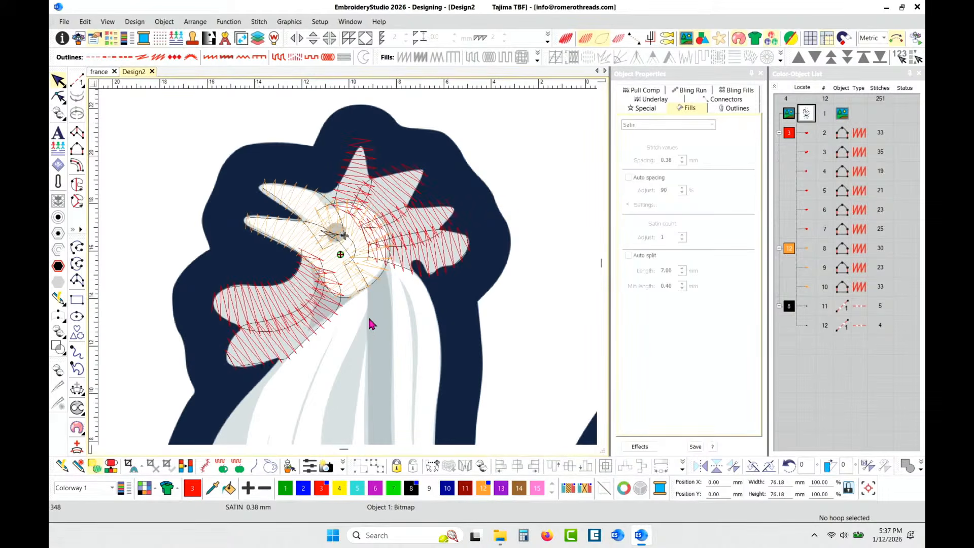
{"action": "scroll", "coordinate": [355, 294], "scroll_direction": "down", "scroll_amount": 2}
{"action": "scroll", "coordinate": [346, 270], "scroll_direction": "down", "scroll_amount": 1}
{"action": "scroll", "coordinate": [346, 268], "scroll_direction": "up", "scroll_amount": 2}
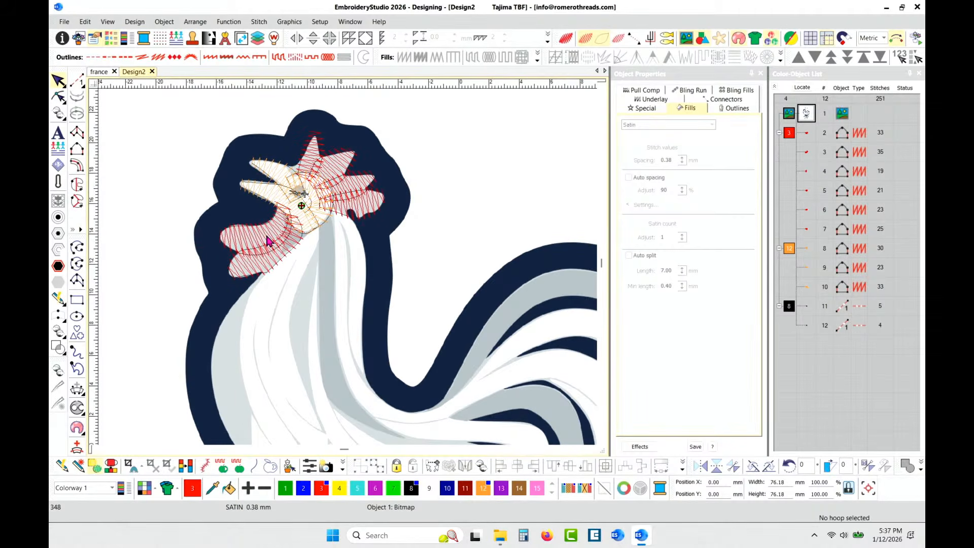
{"action": "scroll", "coordinate": [292, 213], "scroll_direction": "down", "scroll_amount": 1}
{"action": "scroll", "coordinate": [401, 254], "scroll_direction": "up", "scroll_amount": 2}
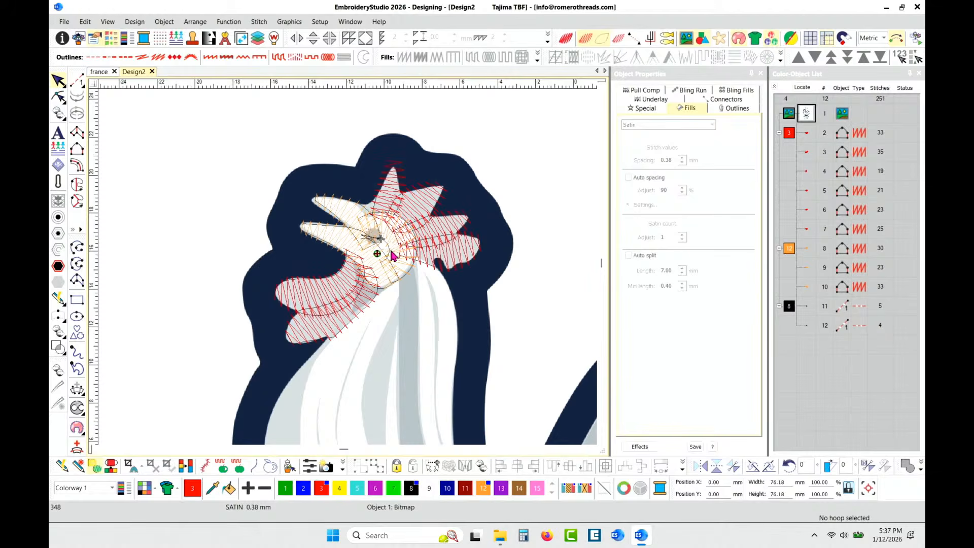
{"action": "key", "text": "t"}
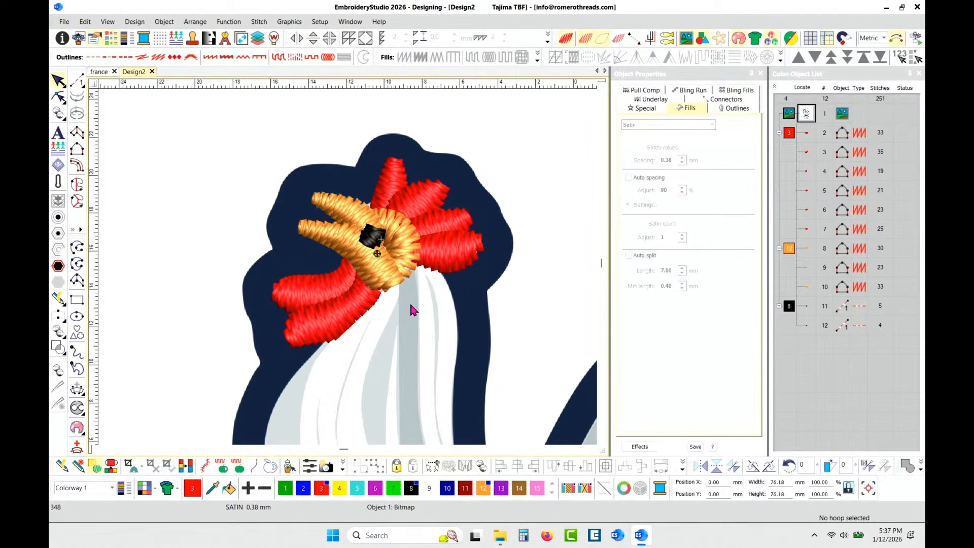
{"action": "scroll", "coordinate": [410, 297], "scroll_direction": "up", "scroll_amount": 3}
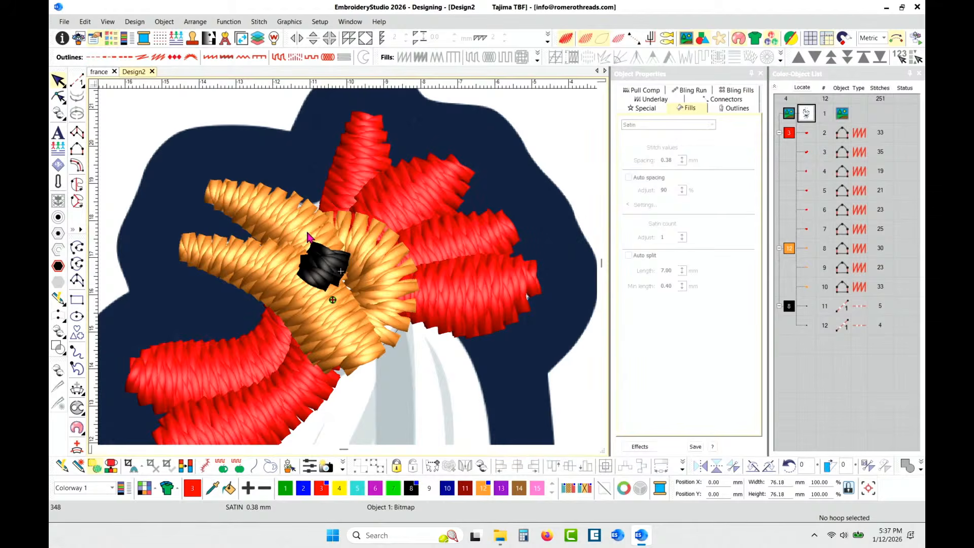
Step: With TrueView off, dim the background artwork and lock the rooster bitmap in place
{"action": "key", "text": "t"}
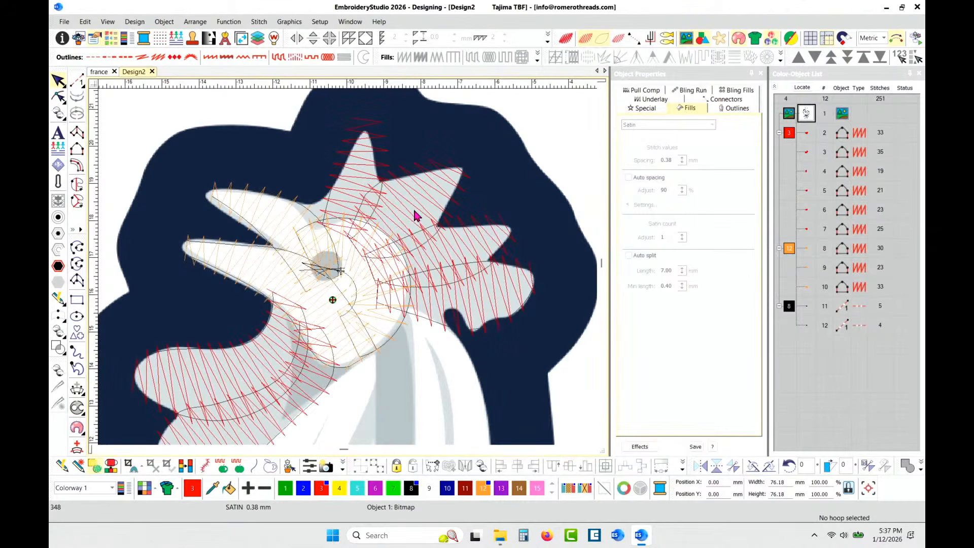
{"action": "left_click", "coordinate": [723, 40]}
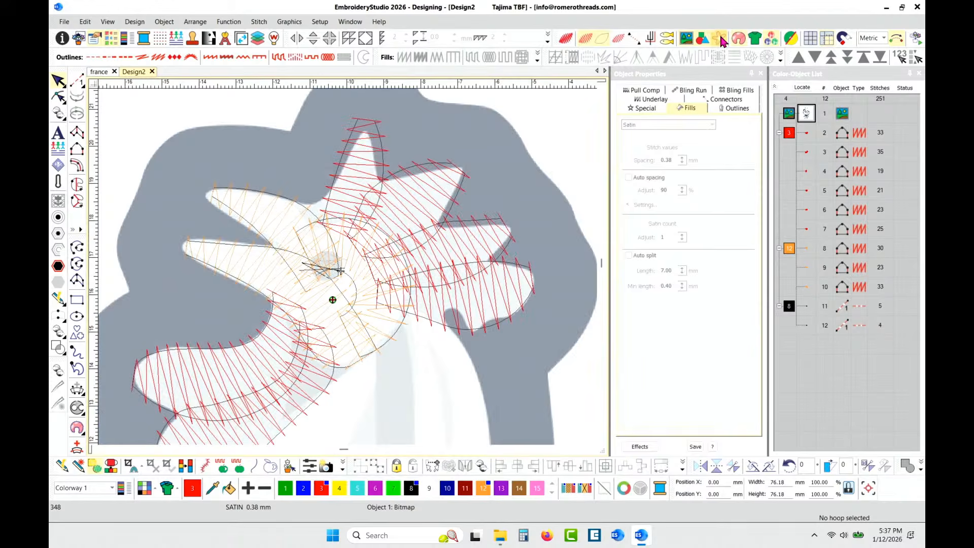
{"action": "left_click", "coordinate": [789, 115]}
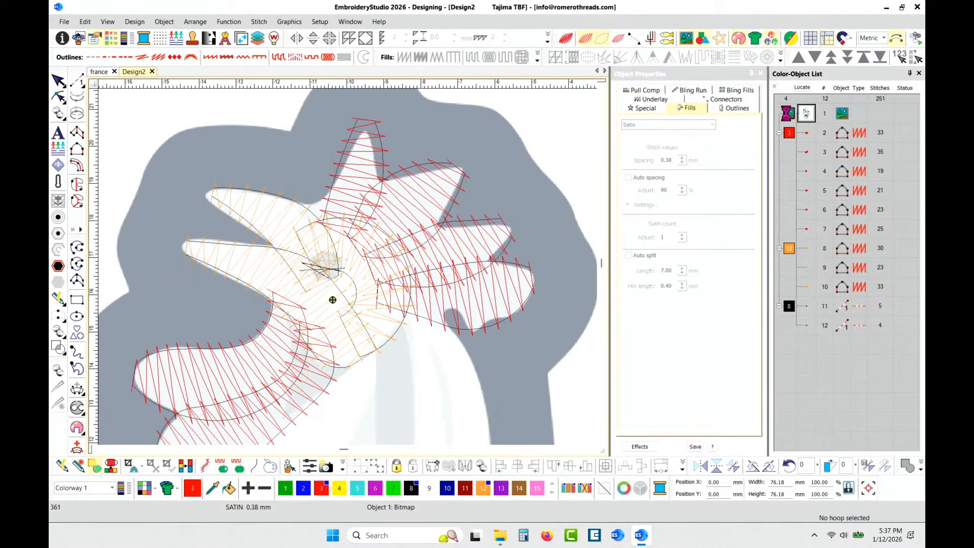
{"action": "key", "text": "k"}
Step: Examine the stitched head against the dimmed artwork and study the rooster's neck, body and tail shapes
{"action": "scroll", "coordinate": [339, 247], "scroll_direction": "down", "scroll_amount": 3}
{"action": "scroll", "coordinate": [341, 276], "scroll_direction": "up", "scroll_amount": 3}
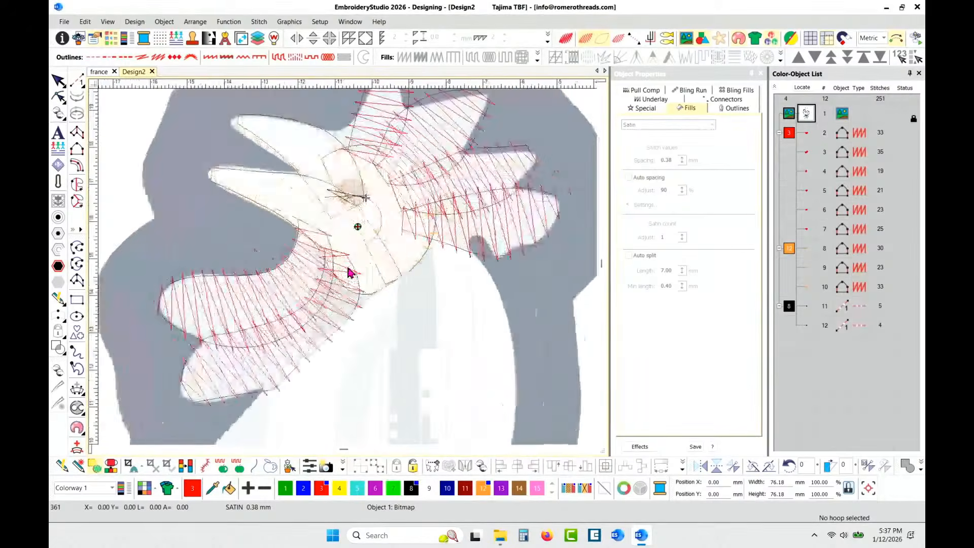
{"action": "scroll", "coordinate": [369, 258], "scroll_direction": "down", "scroll_amount": 2}
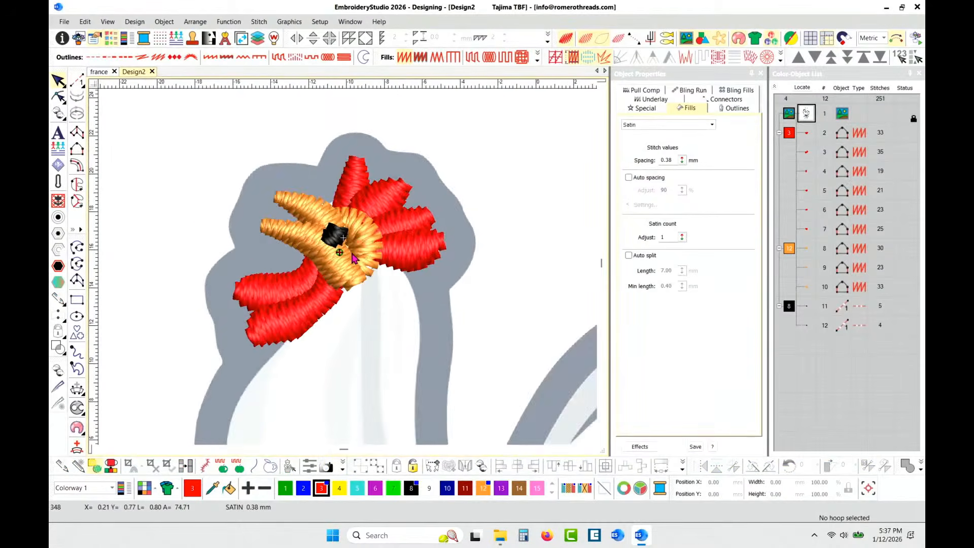
{"action": "scroll", "coordinate": [352, 254], "scroll_direction": "up", "scroll_amount": 3}
{"action": "scroll", "coordinate": [345, 264], "scroll_direction": "down", "scroll_amount": 1}
{"action": "scroll", "coordinate": [349, 274], "scroll_direction": "down", "scroll_amount": 1}
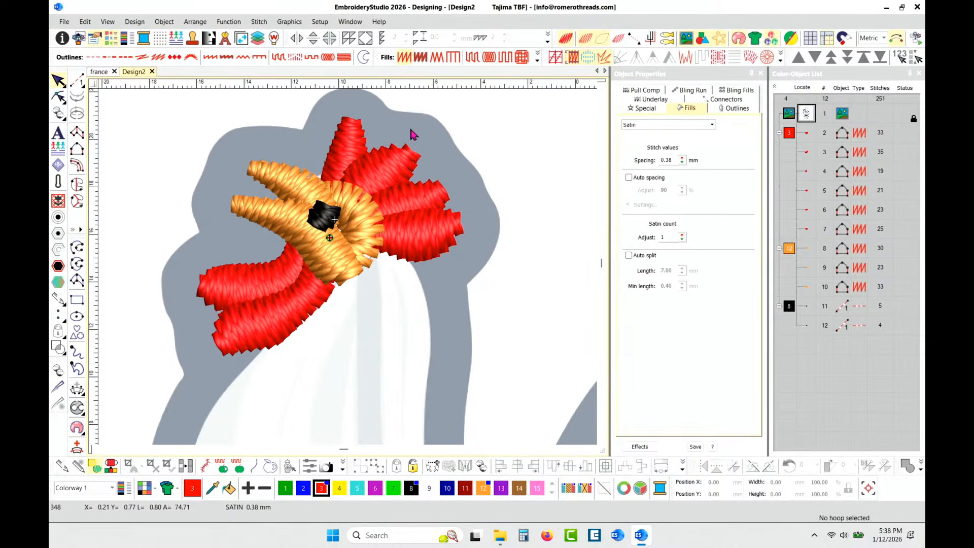
{"action": "scroll", "coordinate": [348, 266], "scroll_direction": "down", "scroll_amount": 5}
{"action": "scroll", "coordinate": [348, 270], "scroll_direction": "up", "scroll_amount": 3}
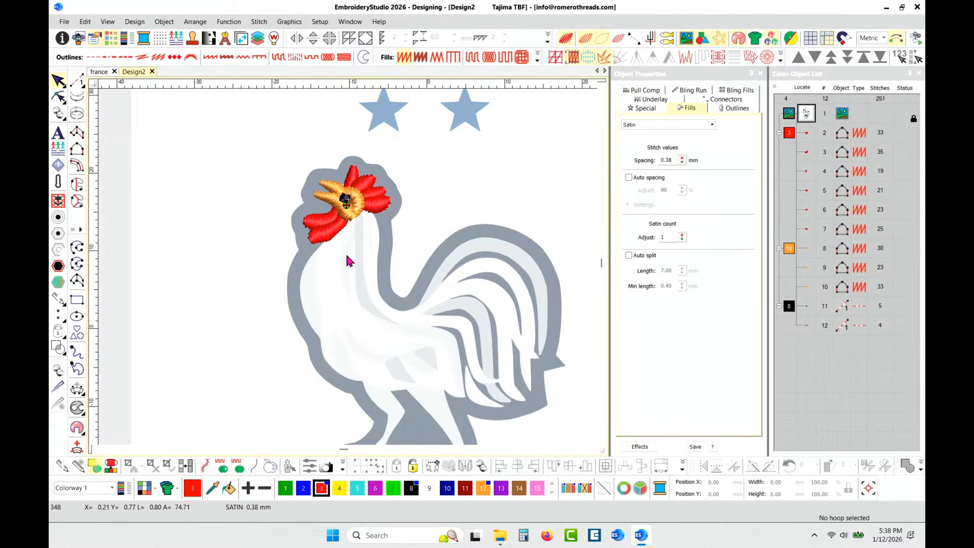
{"action": "scroll", "coordinate": [345, 259], "scroll_direction": "down", "scroll_amount": 1}
{"action": "scroll", "coordinate": [346, 269], "scroll_direction": "up", "scroll_amount": 3}
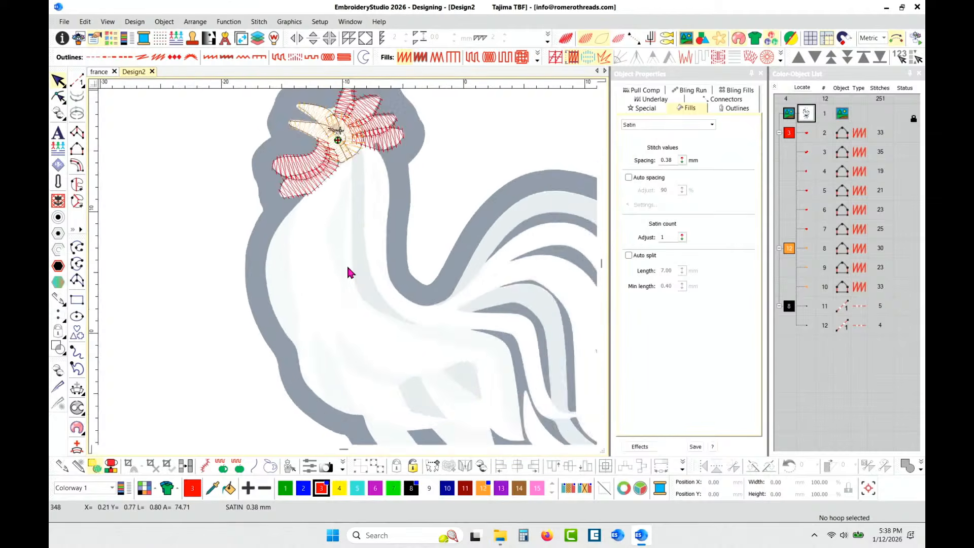
{"action": "scroll", "coordinate": [347, 268], "scroll_direction": "up", "scroll_amount": 1}
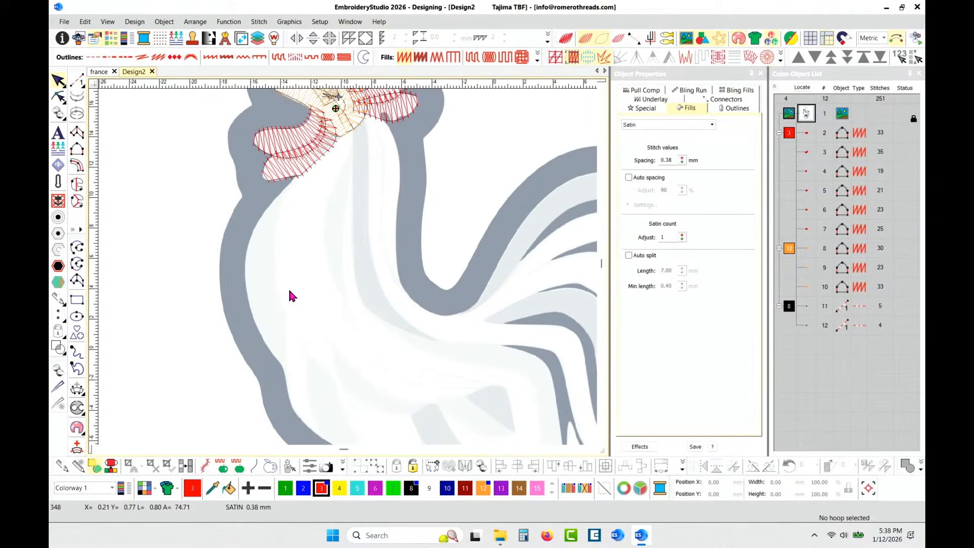
{"action": "scroll", "coordinate": [346, 264], "scroll_direction": "down", "scroll_amount": 2}
{"action": "scroll", "coordinate": [346, 264], "scroll_direction": "up", "scroll_amount": 2}
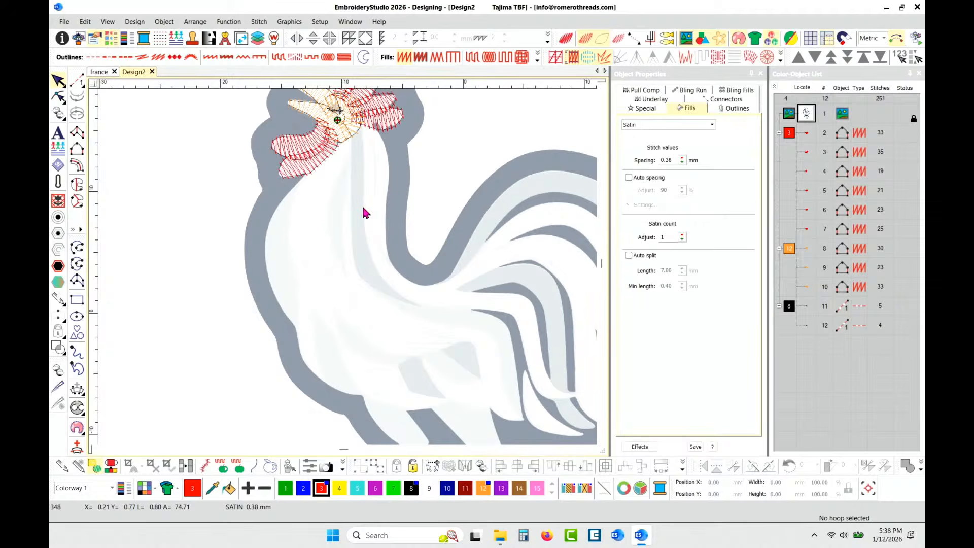
{"action": "scroll", "coordinate": [348, 269], "scroll_direction": "down", "scroll_amount": 2}
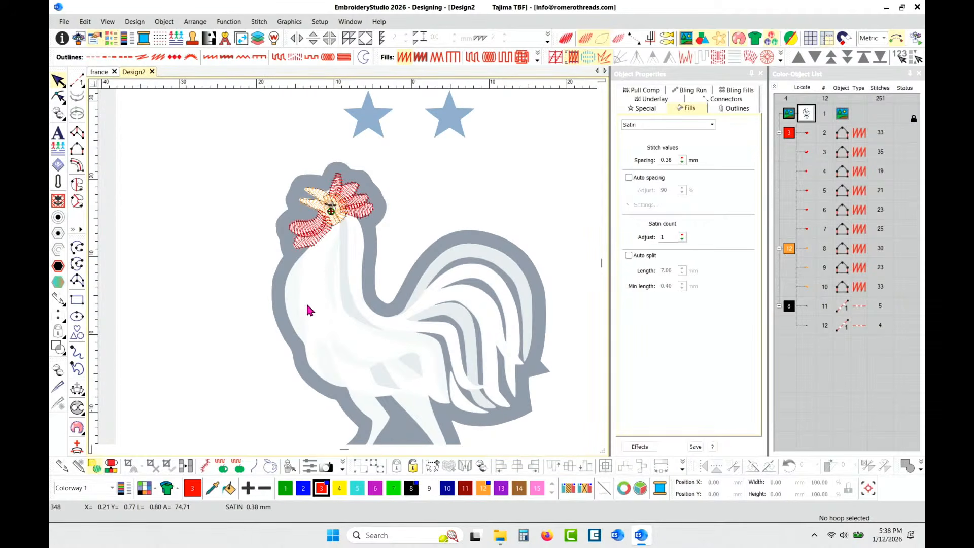
{"action": "scroll", "coordinate": [346, 269], "scroll_direction": "up", "scroll_amount": 3}
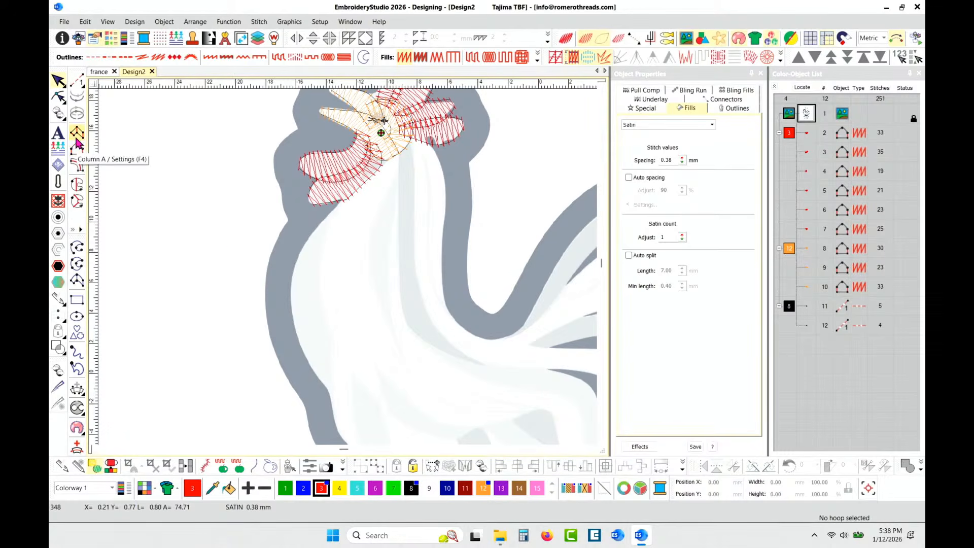
Step: Start a Tatami Complex Fill for the body, tracing its boundary from under the head down the breast to the front of the legs
{"action": "left_click", "coordinate": [76, 264]}
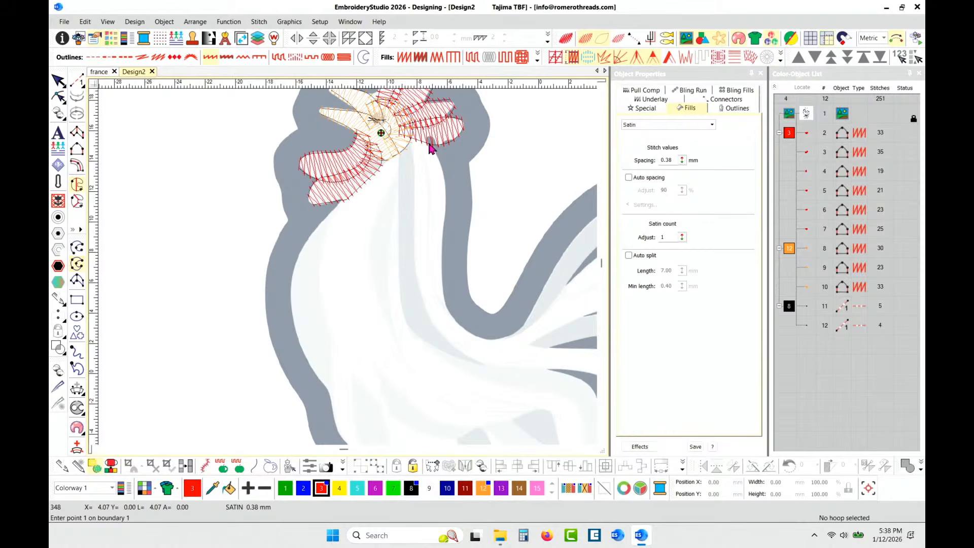
{"action": "left_click", "coordinate": [470, 56]}
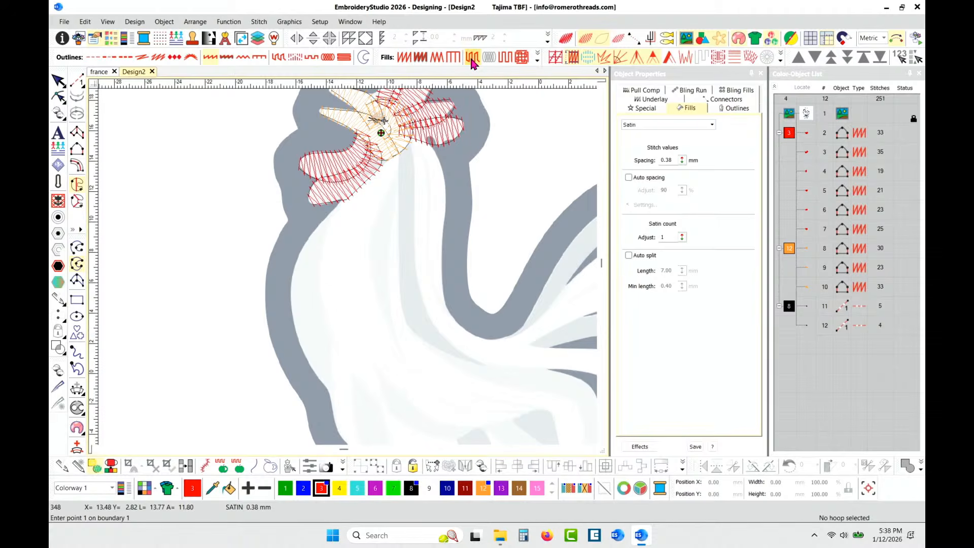
{"action": "left_click", "coordinate": [387, 147]}
{"action": "left_click", "coordinate": [355, 194]}
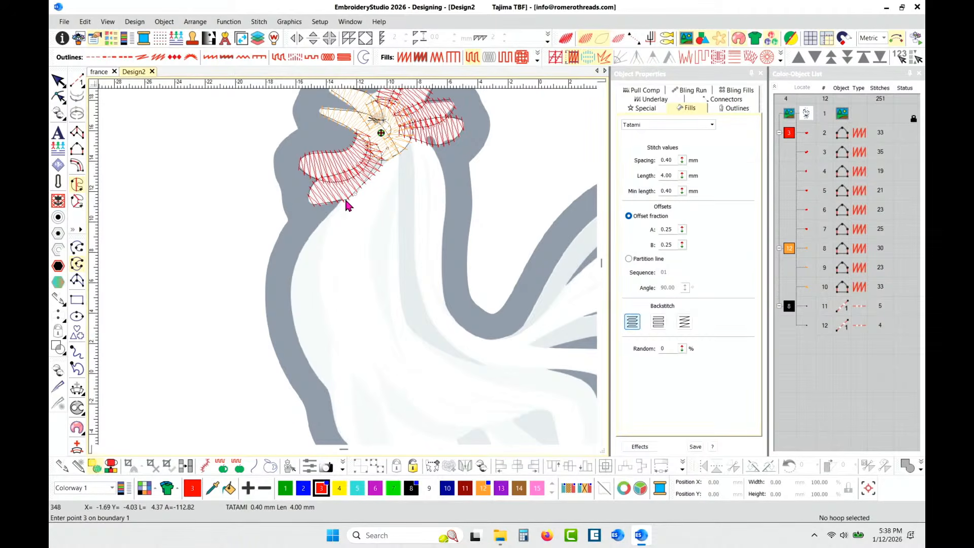
{"action": "left_click", "coordinate": [321, 226]}
{"action": "left_click", "coordinate": [291, 298]}
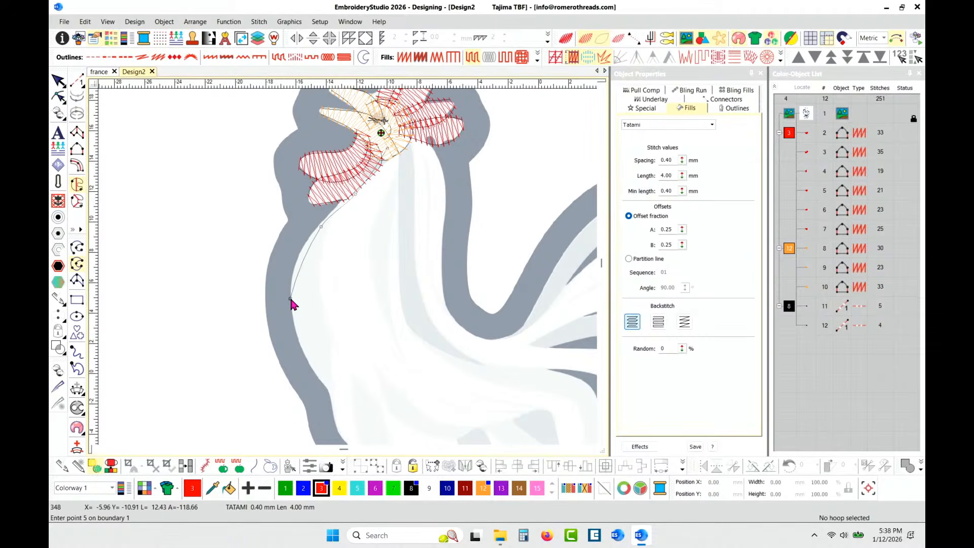
{"action": "left_click", "coordinate": [313, 374]}
{"action": "left_click", "coordinate": [329, 389]}
{"action": "left_click", "coordinate": [335, 419]}
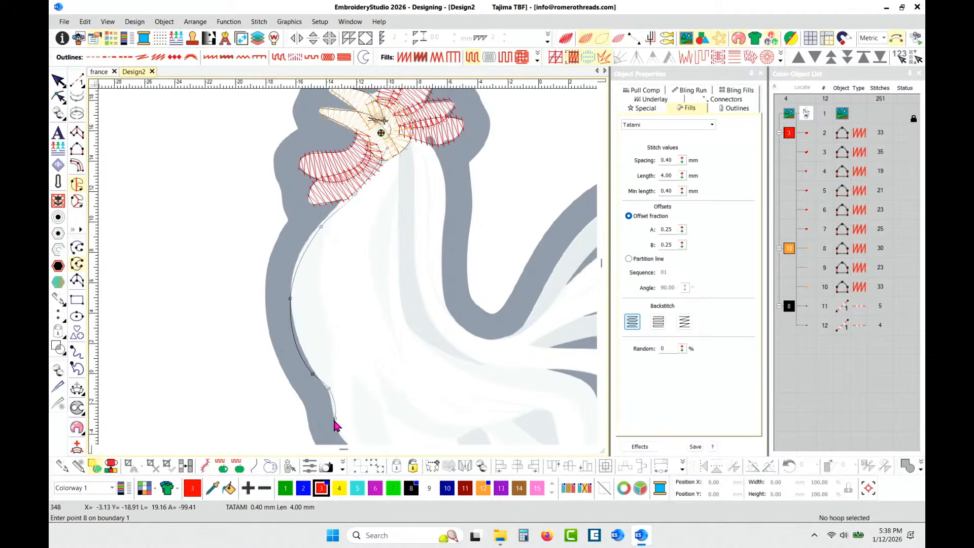
{"action": "left_click", "coordinate": [358, 367]}
{"action": "left_click", "coordinate": [399, 394]}
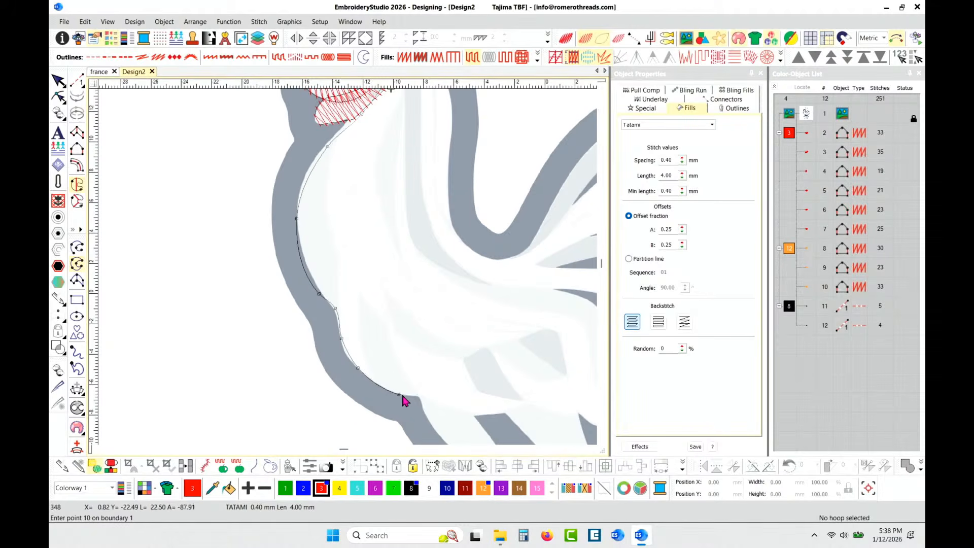
{"action": "left_click", "coordinate": [419, 397]}
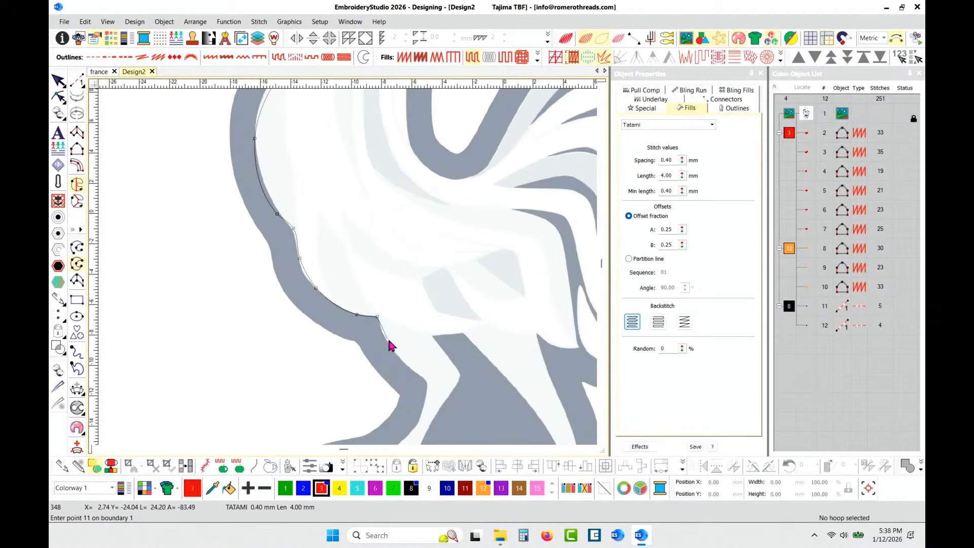
Step: Continue the body boundary across the tops of both legs and up the rear of the body to the base of the tail
{"action": "left_click", "coordinate": [410, 337]}
{"action": "left_click", "coordinate": [434, 336]}
{"action": "left_click", "coordinate": [464, 333]}
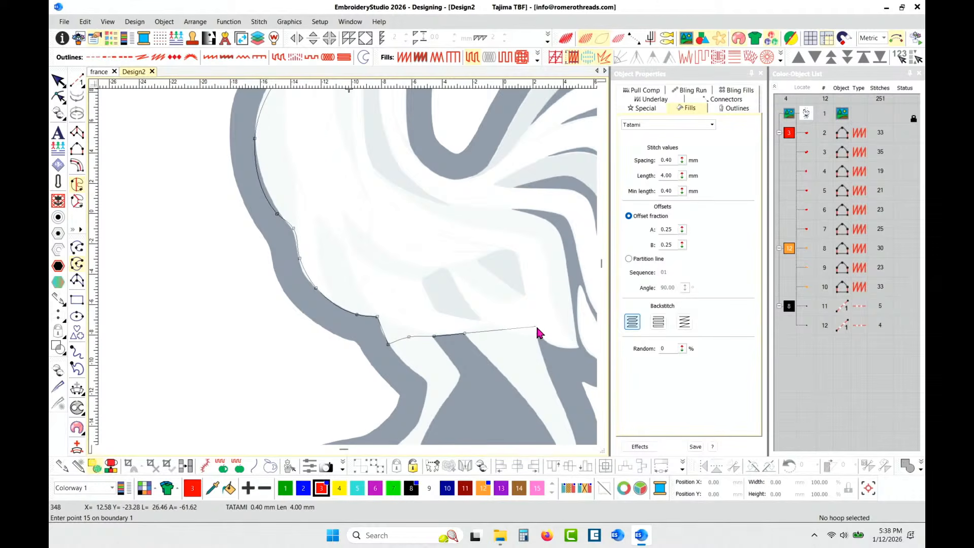
{"action": "left_click", "coordinate": [501, 333]}
{"action": "scroll", "coordinate": [539, 339], "scroll_direction": "down", "scroll_amount": 1}
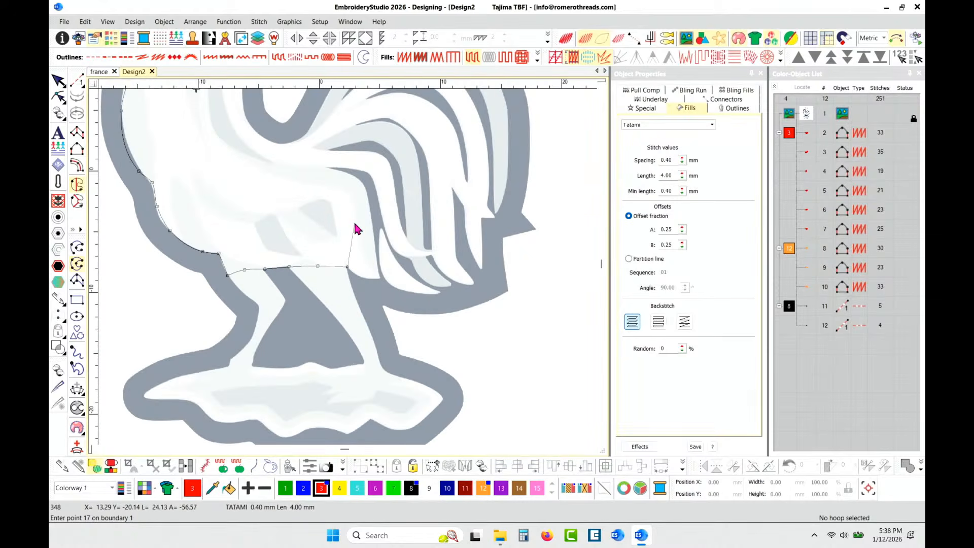
{"action": "scroll", "coordinate": [355, 230], "scroll_direction": "down", "scroll_amount": 1}
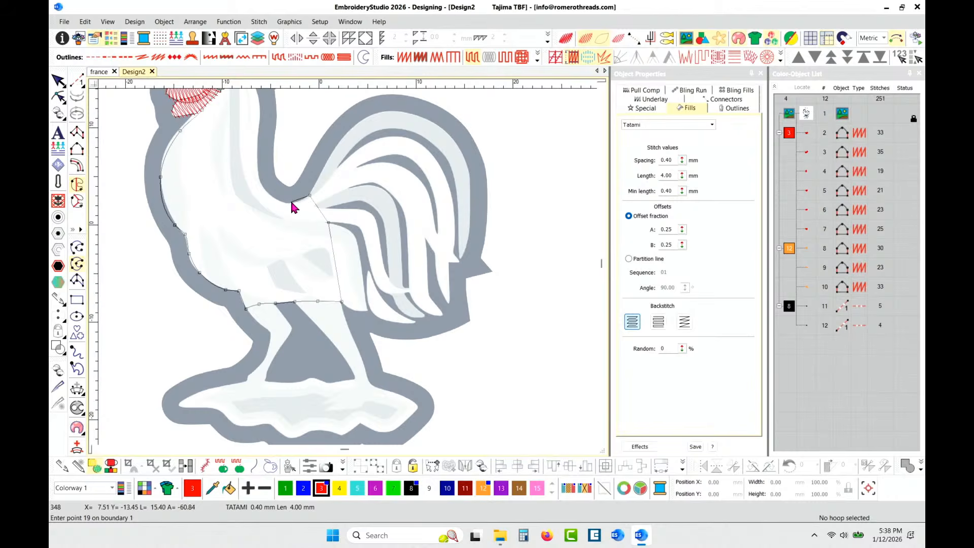
Step: Trace the boundary along the rooster's back and up the neck to the head, and generate the Tatami body fill with default entry and exit
{"action": "right_click", "coordinate": [292, 202]}
{"action": "right_click", "coordinate": [262, 184]}
{"action": "right_click", "coordinate": [258, 155]}
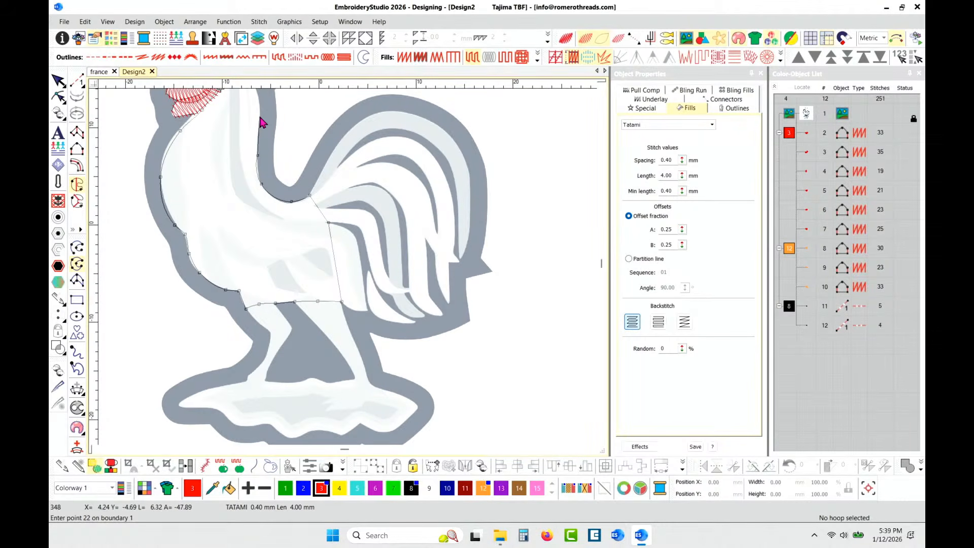
{"action": "right_click", "coordinate": [260, 117]}
{"action": "scroll", "coordinate": [260, 118], "scroll_direction": "down", "scroll_amount": 1}
{"action": "scroll", "coordinate": [344, 234], "scroll_direction": "up", "scroll_amount": 2}
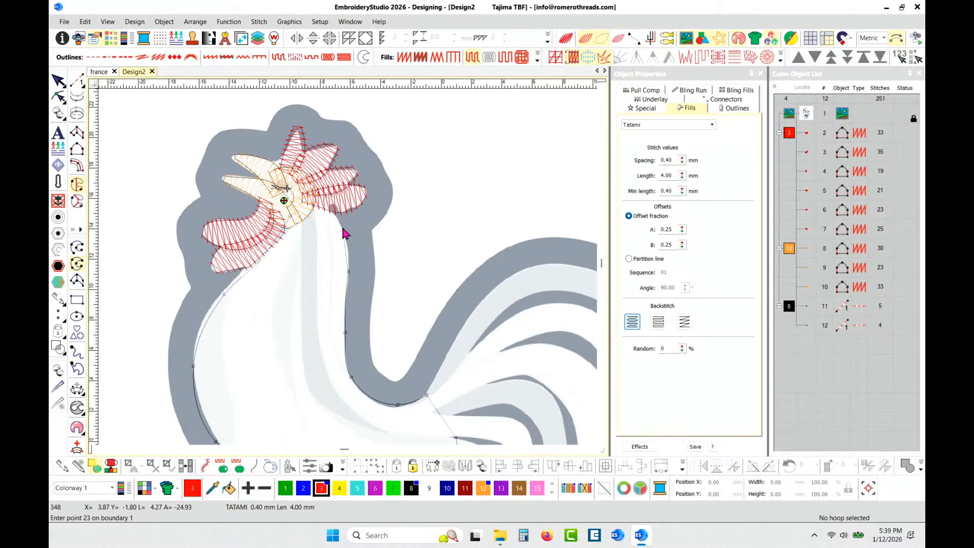
{"action": "right_click", "coordinate": [343, 229]}
{"action": "right_click", "coordinate": [329, 211]}
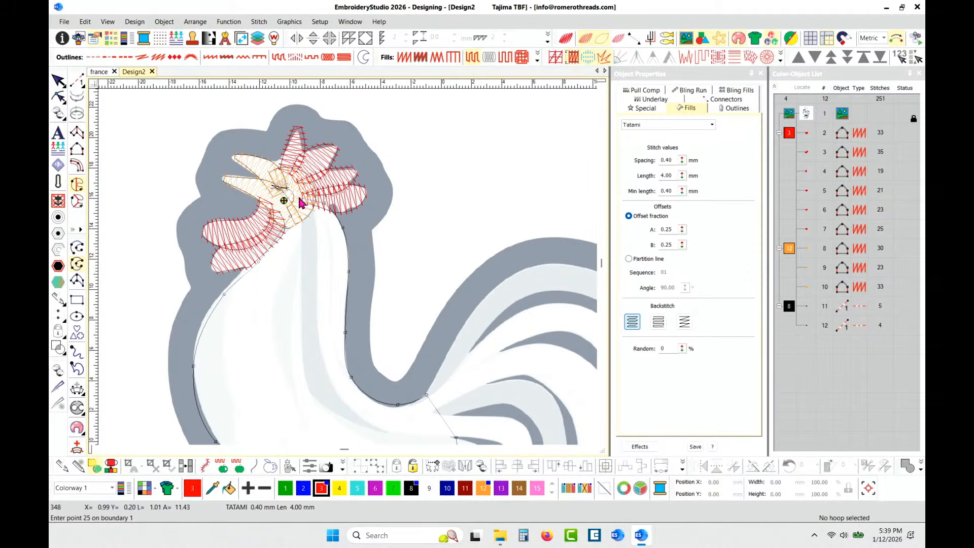
{"action": "key", "text": "Return"}
{"action": "key", "text": "Return"}
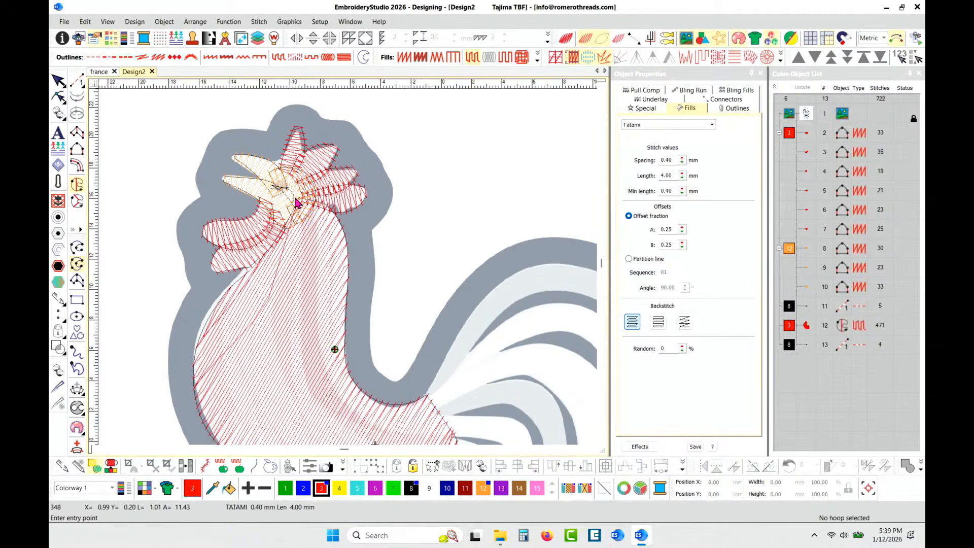
{"action": "key", "text": "Escape"}
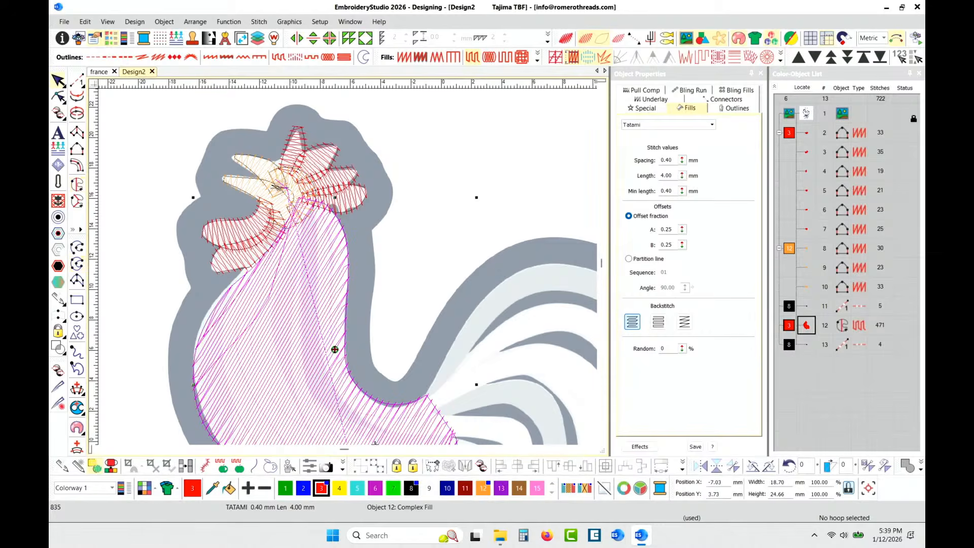
Step: Recolour the body fill to black (colour 8) and display it in TrueView
{"action": "left_click", "coordinate": [410, 488]}
{"action": "scroll", "coordinate": [408, 373], "scroll_direction": "down", "scroll_amount": 2}
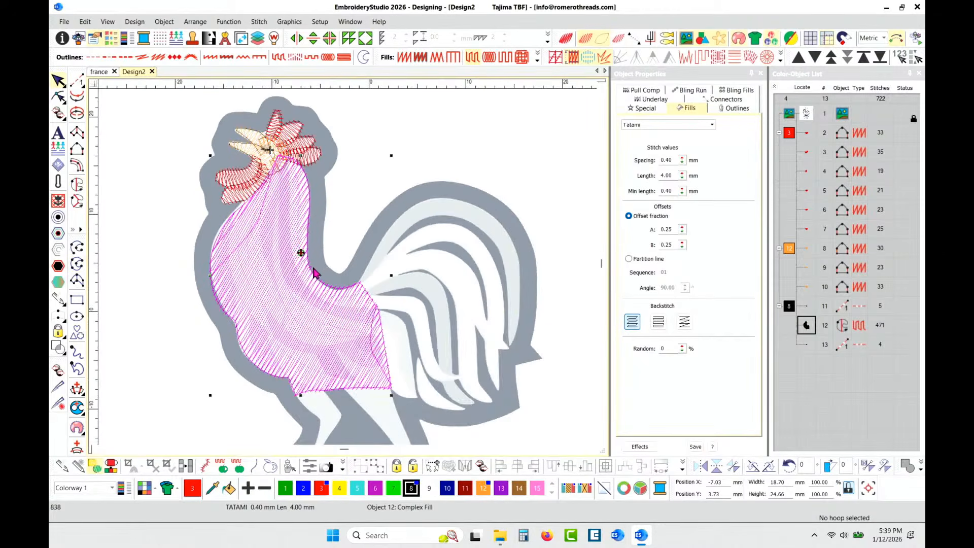
{"action": "key", "text": "t"}
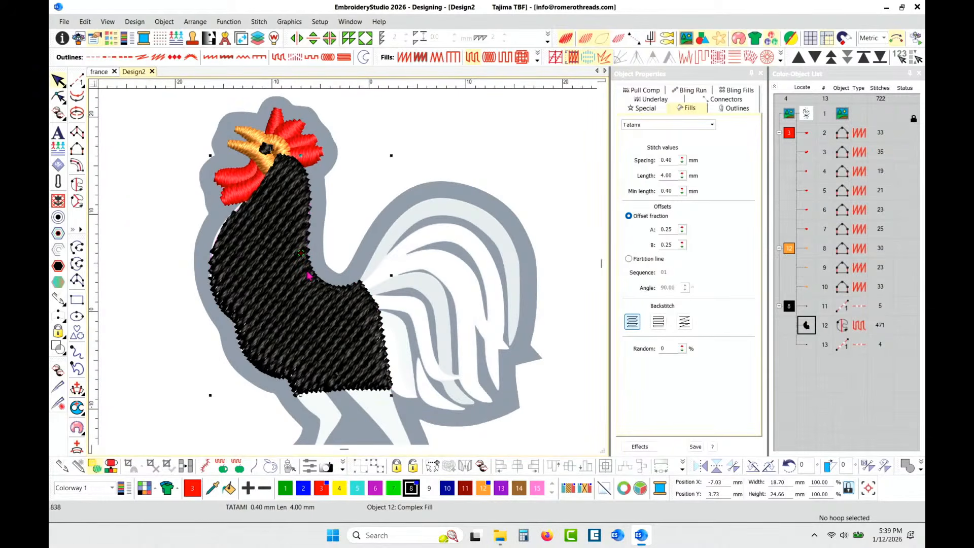
Step: Reshape the body fill's stitch angle to a shallow upward slope toward the tail and deselect the fill
{"action": "key", "text": "v"}
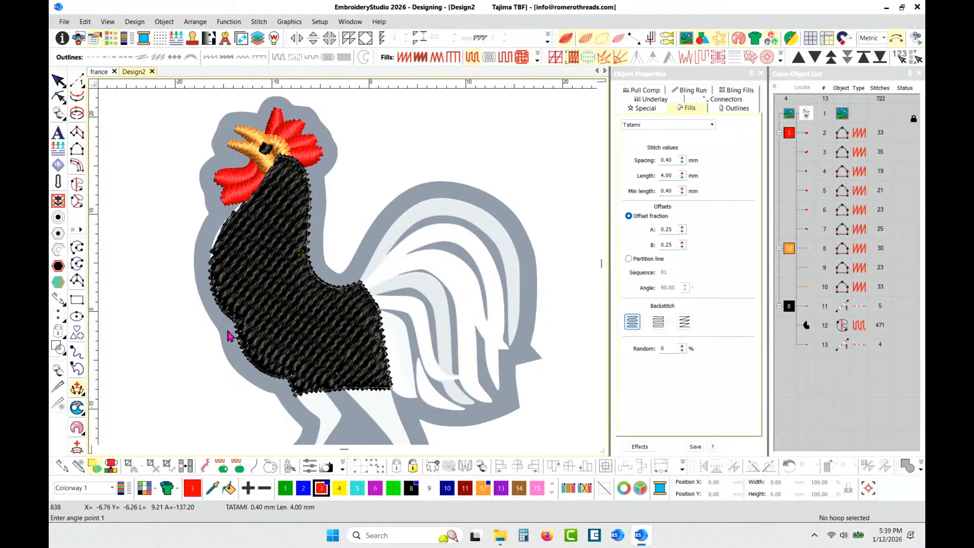
{"action": "key", "text": "Escape"}
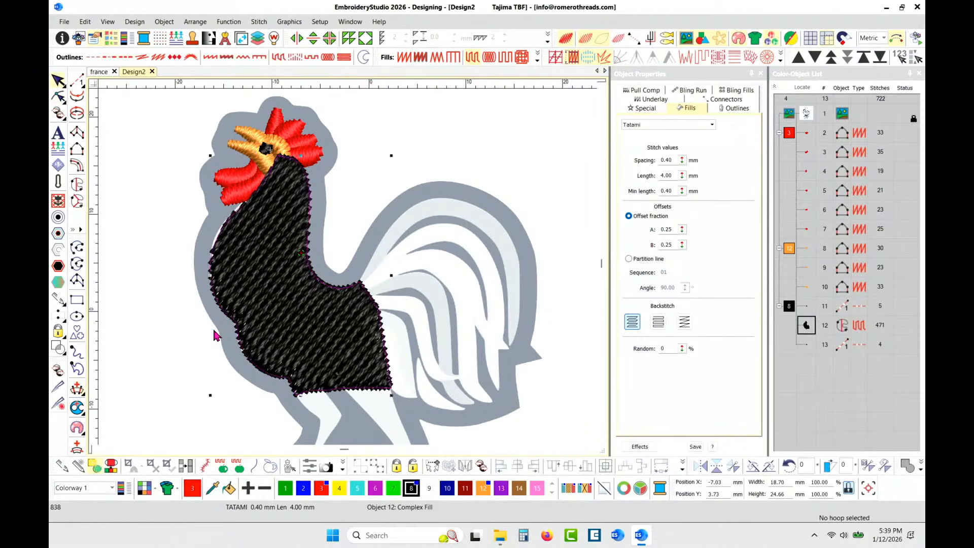
{"action": "key", "text": "h"}
{"action": "left_click_drag", "start_coordinate": [307, 232], "coordinate": [459, 293]}
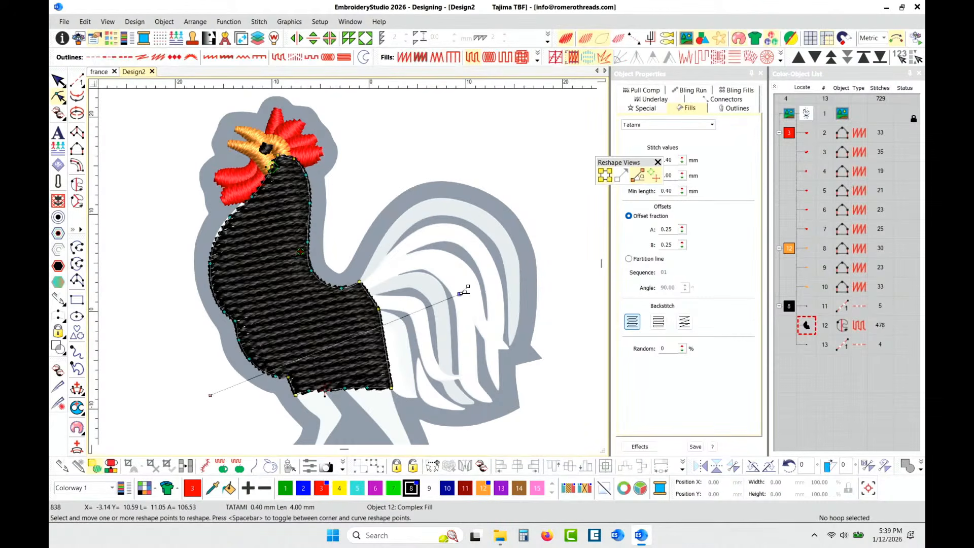
{"action": "left_click", "coordinate": [59, 84]}
{"action": "left_click", "coordinate": [155, 180]}
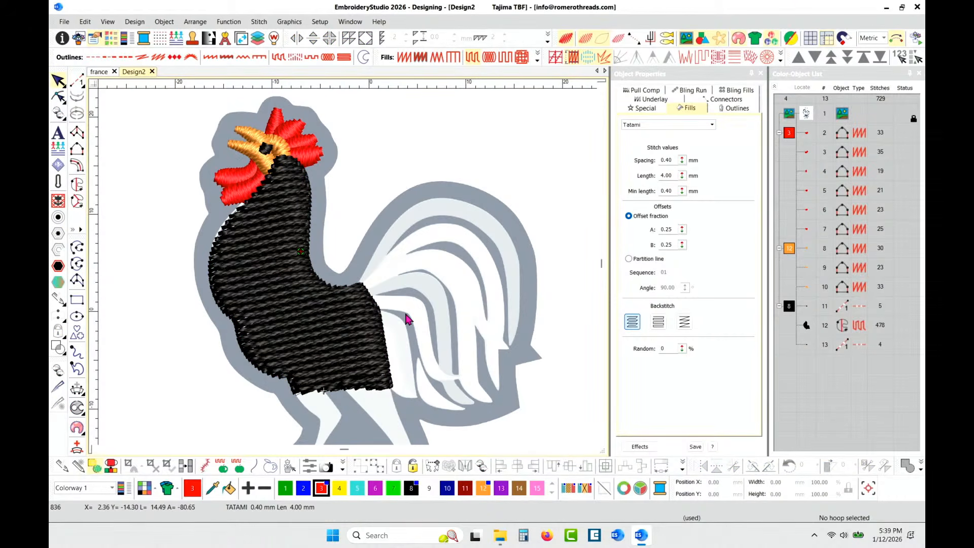
Step: Move the black objects to the start of the stitching sequence, and the five-stitch eye run after the orange head columns
{"action": "left_click", "coordinate": [790, 306]}
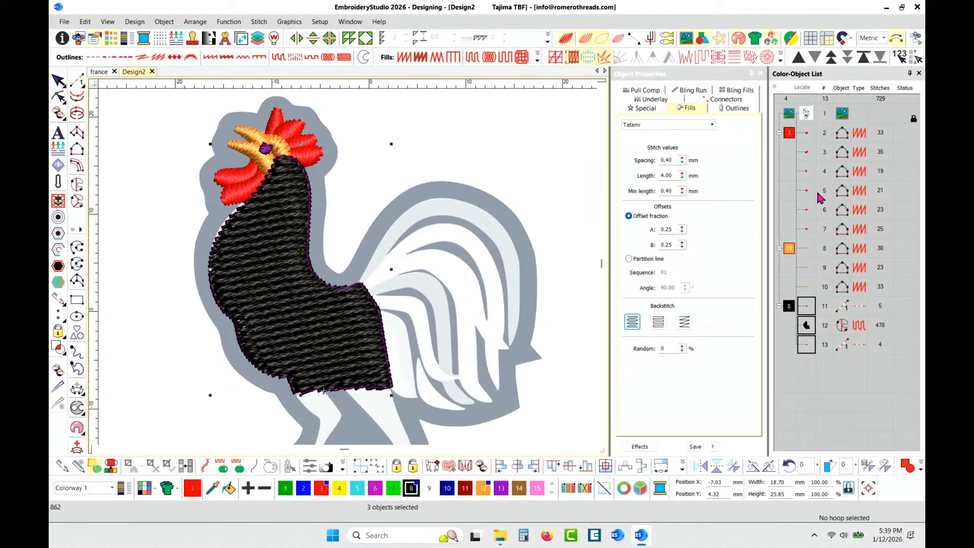
{"action": "left_click", "coordinate": [865, 57]}
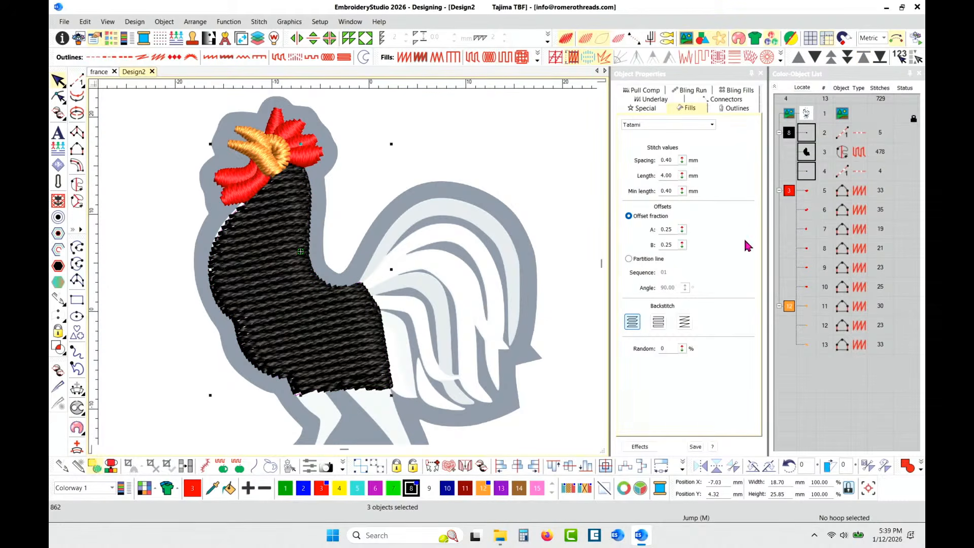
{"action": "left_click_drag", "start_coordinate": [807, 134], "coordinate": [807, 289]}
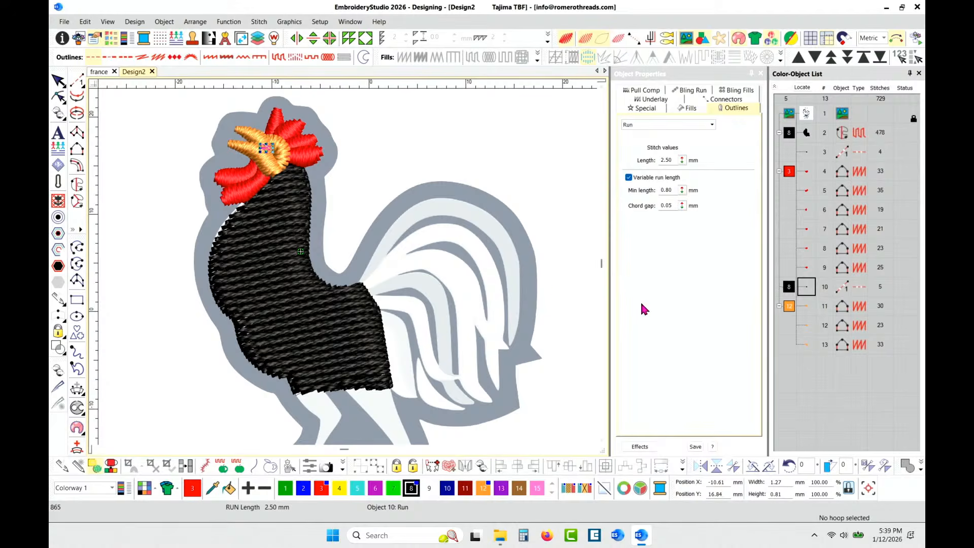
{"action": "left_click_drag", "start_coordinate": [806, 287], "coordinate": [802, 353]}
{"action": "left_click", "coordinate": [557, 321]}
{"action": "scroll", "coordinate": [465, 308], "scroll_direction": "down", "scroll_amount": 3}
{"action": "scroll", "coordinate": [339, 262], "scroll_direction": "up", "scroll_amount": 1}
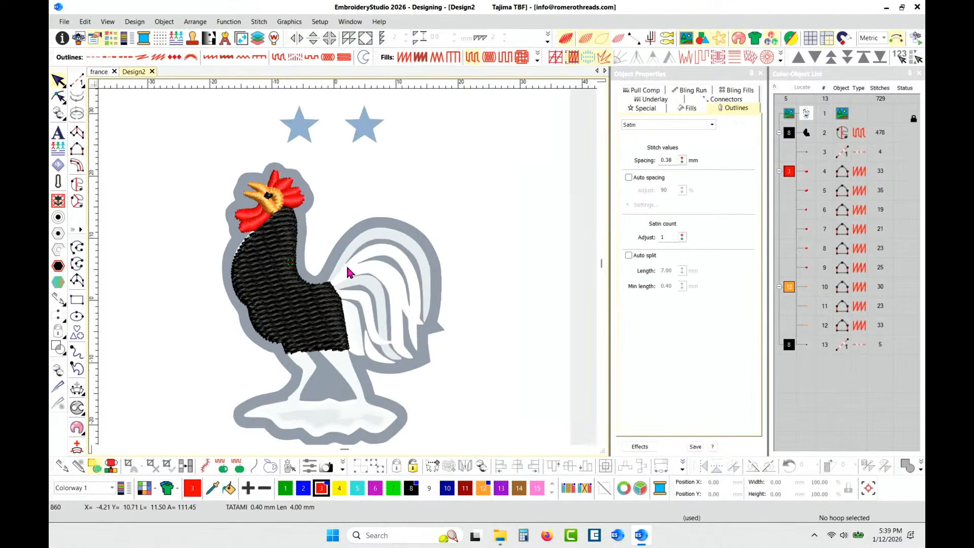
{"action": "scroll", "coordinate": [348, 268], "scroll_direction": "up", "scroll_amount": 1}
{"action": "scroll", "coordinate": [343, 267], "scroll_direction": "up", "scroll_amount": 1}
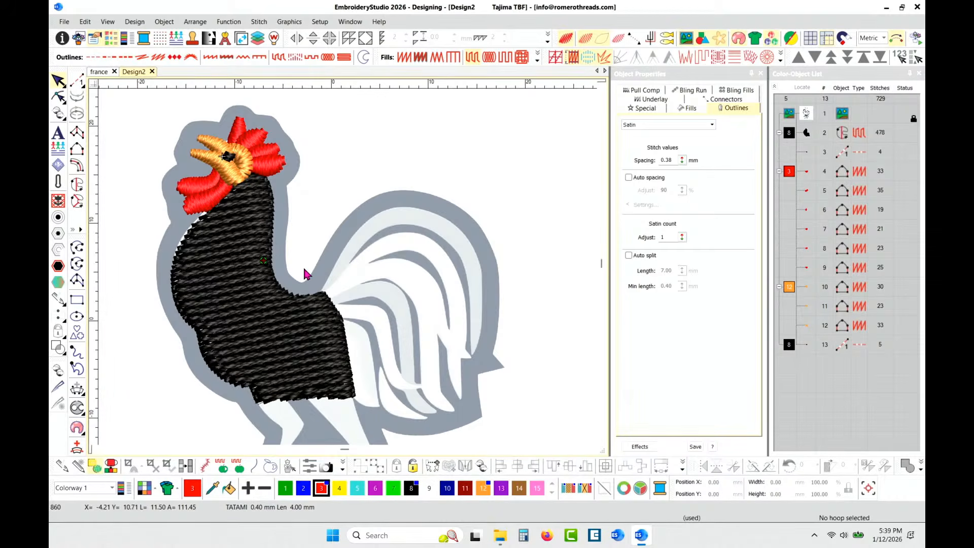
{"action": "left_click", "coordinate": [794, 346]}
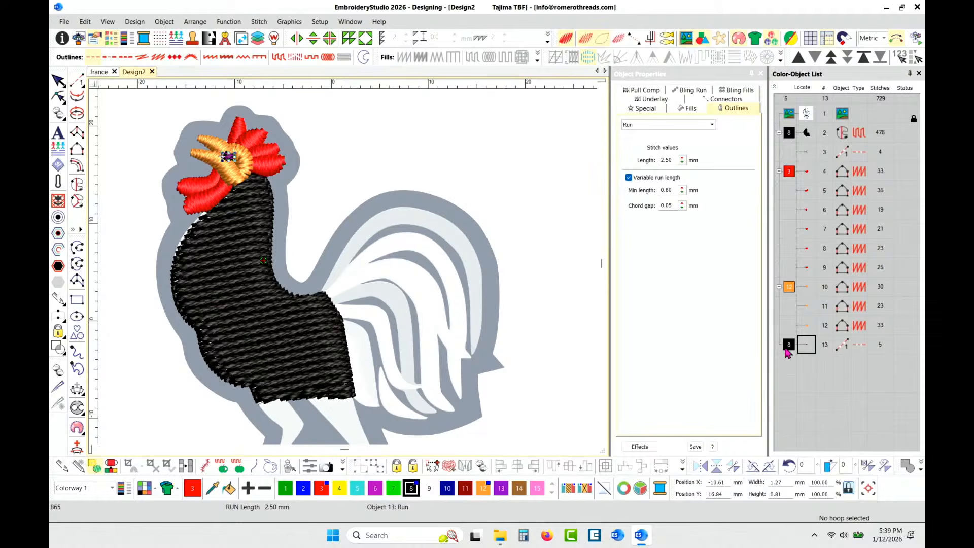
{"action": "key", "text": "Delete"}
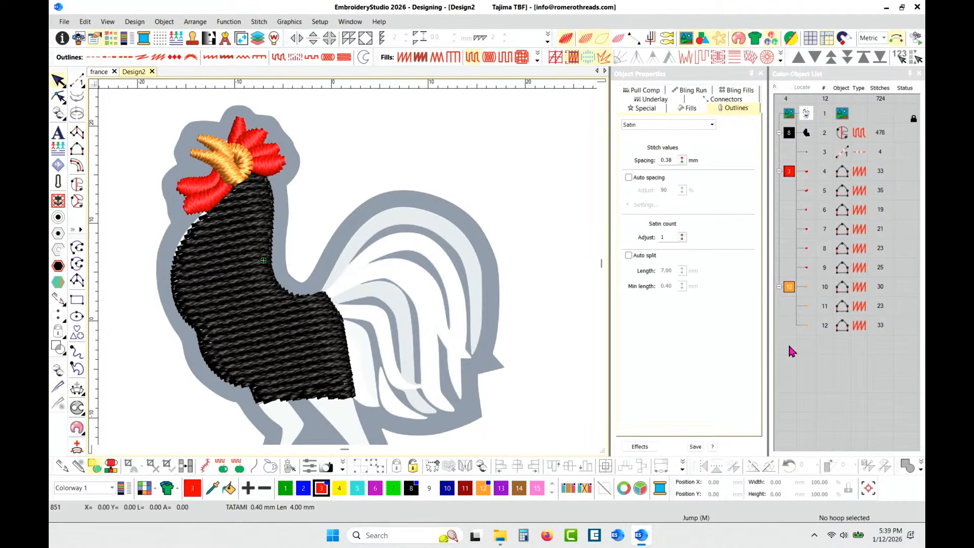
{"action": "key", "text": "ctrl+z"}
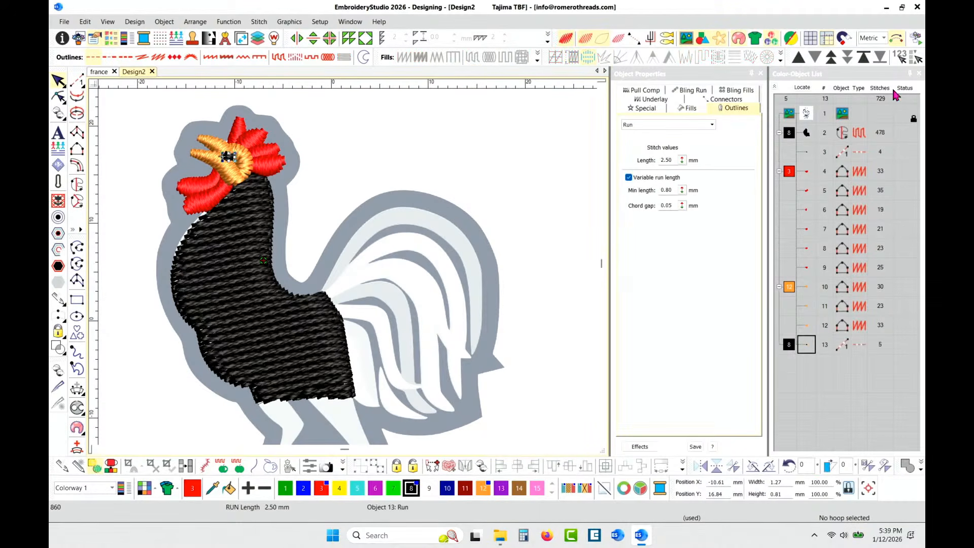
Step: Delete the black Tatami body fill
{"action": "left_click", "coordinate": [807, 134]}
{"action": "key", "text": "Delete"}
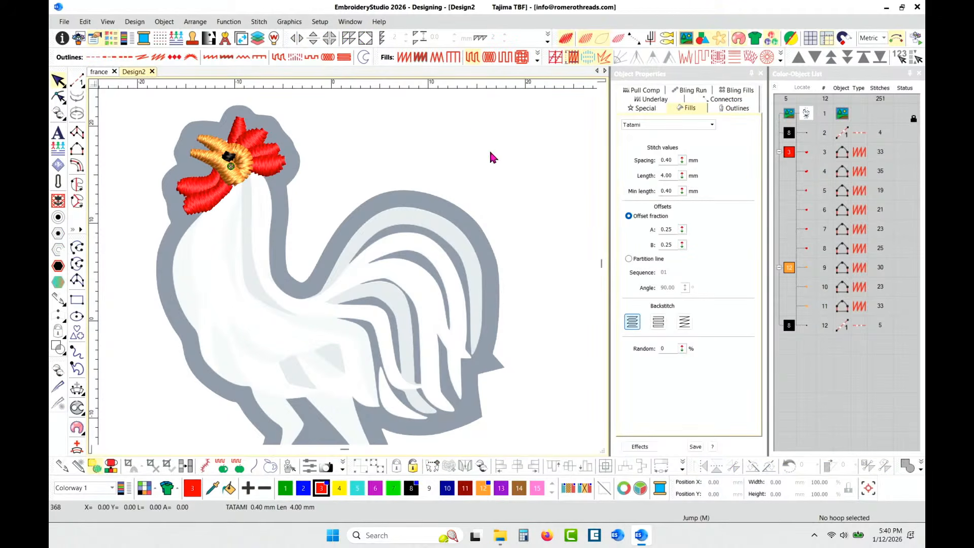
{"action": "scroll", "coordinate": [184, 202], "scroll_direction": "up", "scroll_amount": 2}
{"action": "scroll", "coordinate": [349, 276], "scroll_direction": "down", "scroll_amount": 3}
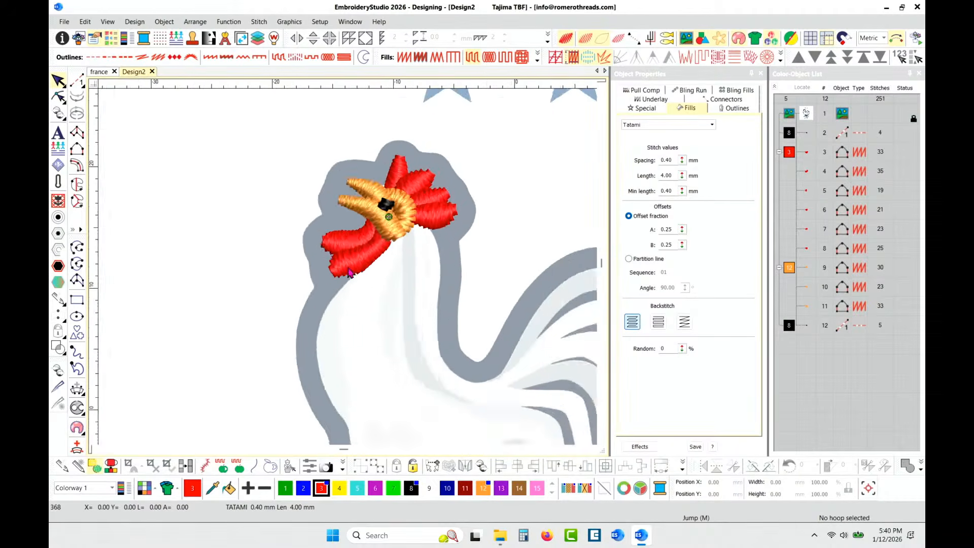
{"action": "scroll", "coordinate": [346, 276], "scroll_direction": "up", "scroll_amount": 2}
{"action": "scroll", "coordinate": [348, 274], "scroll_direction": "down", "scroll_amount": 1}
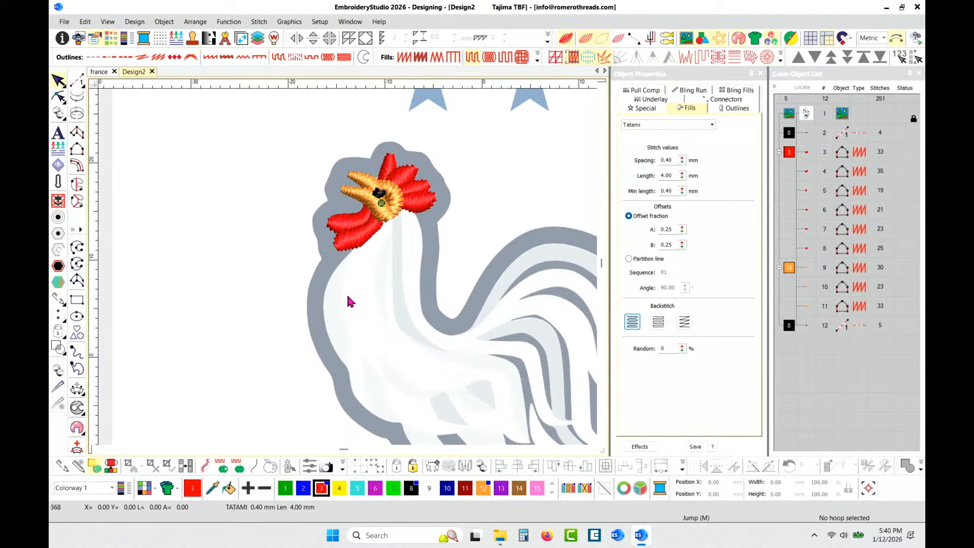
{"action": "scroll", "coordinate": [349, 301], "scroll_direction": "up", "scroll_amount": 2}
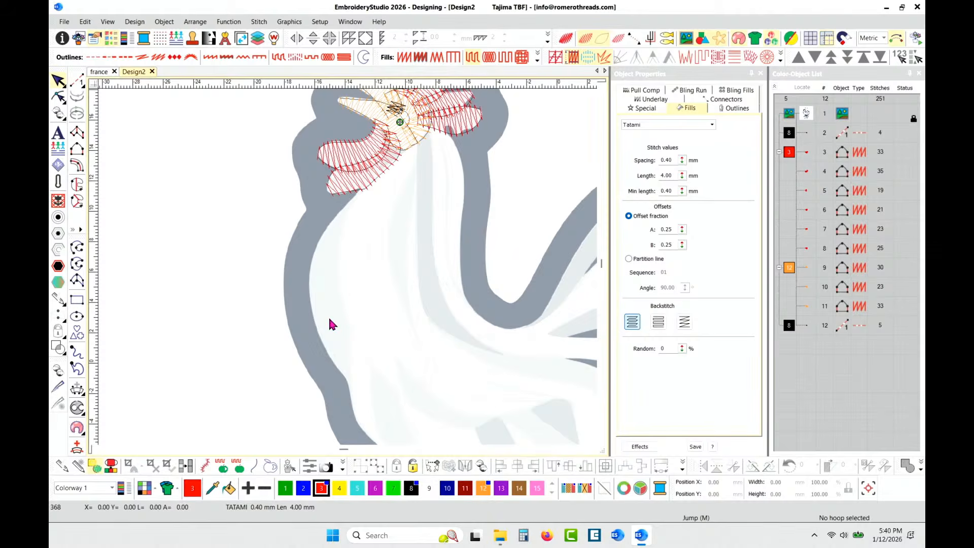
{"action": "scroll", "coordinate": [422, 329], "scroll_direction": "down", "scroll_amount": 1}
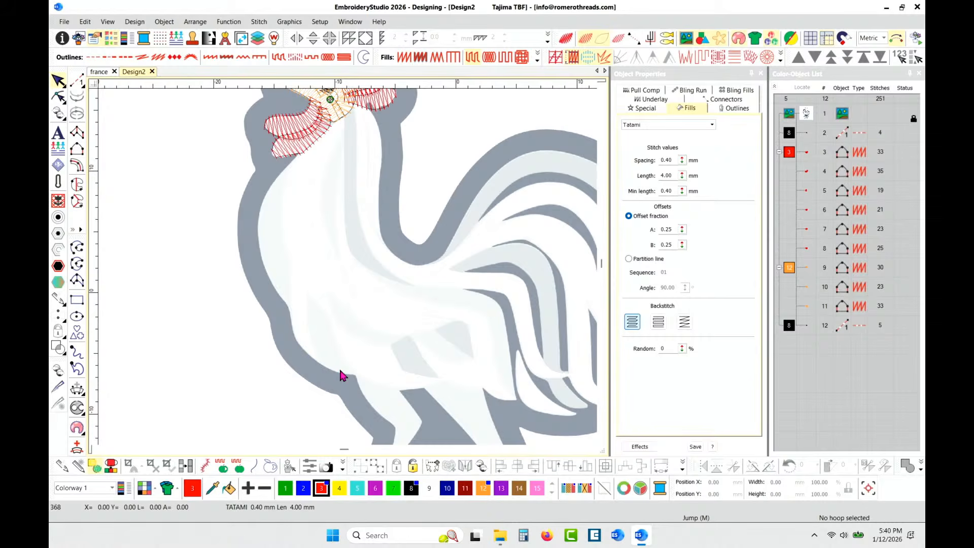
{"action": "left_click", "coordinate": [76, 81]}
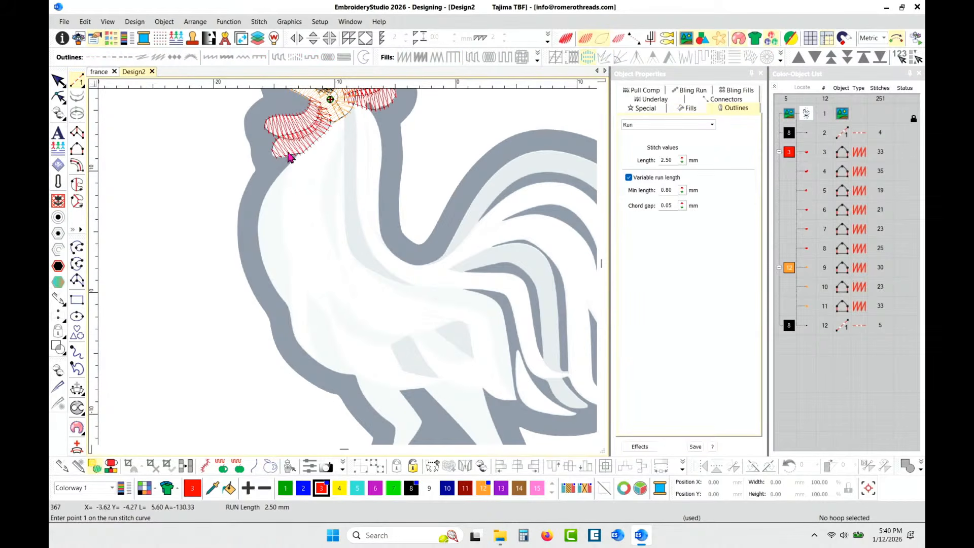
{"action": "left_click", "coordinate": [340, 114]}
{"action": "left_click", "coordinate": [280, 174]}
{"action": "key", "text": "Escape"}
Step: Create a narrow curved Tatami Complex Fill along the rooster's breast edge, from under the head down past the wattle
{"action": "left_click", "coordinate": [77, 268]}
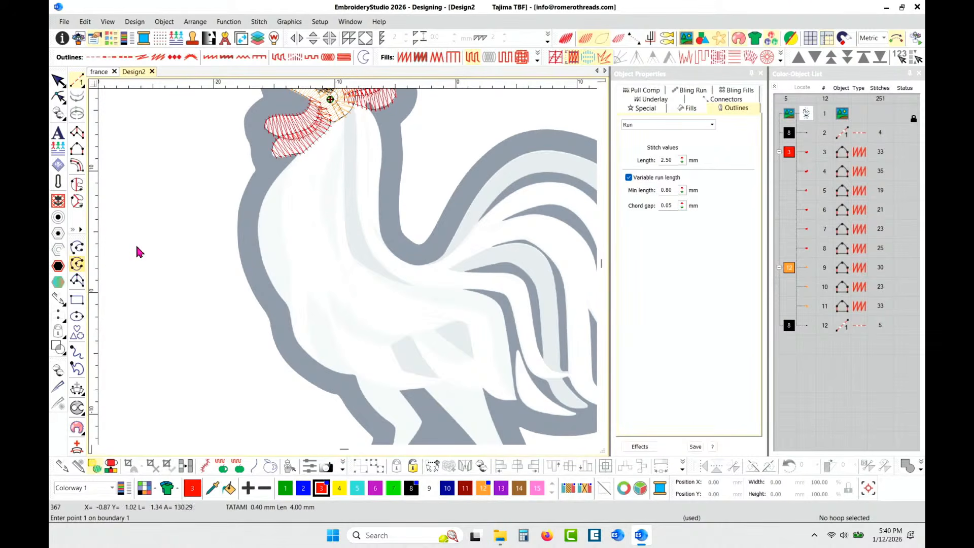
{"action": "left_click", "coordinate": [316, 135]}
{"action": "left_click", "coordinate": [278, 174]}
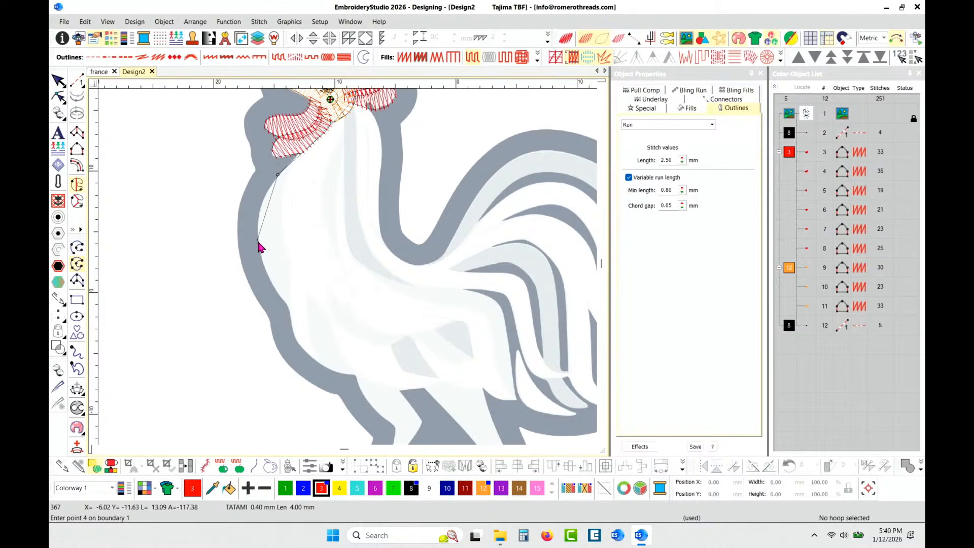
{"action": "left_click", "coordinate": [258, 243]}
{"action": "left_click", "coordinate": [291, 308]}
{"action": "left_click", "coordinate": [291, 261]}
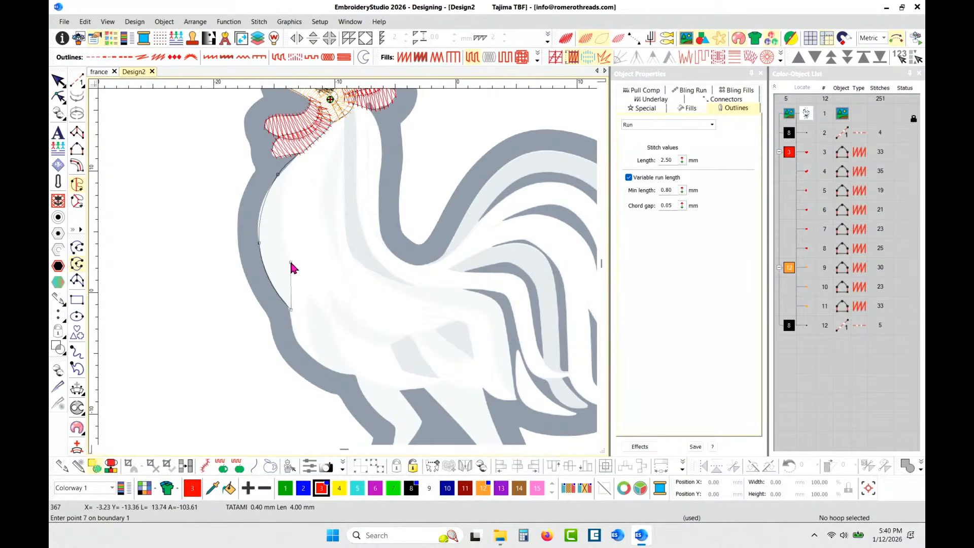
{"action": "left_click", "coordinate": [278, 198]}
{"action": "left_click", "coordinate": [318, 144]}
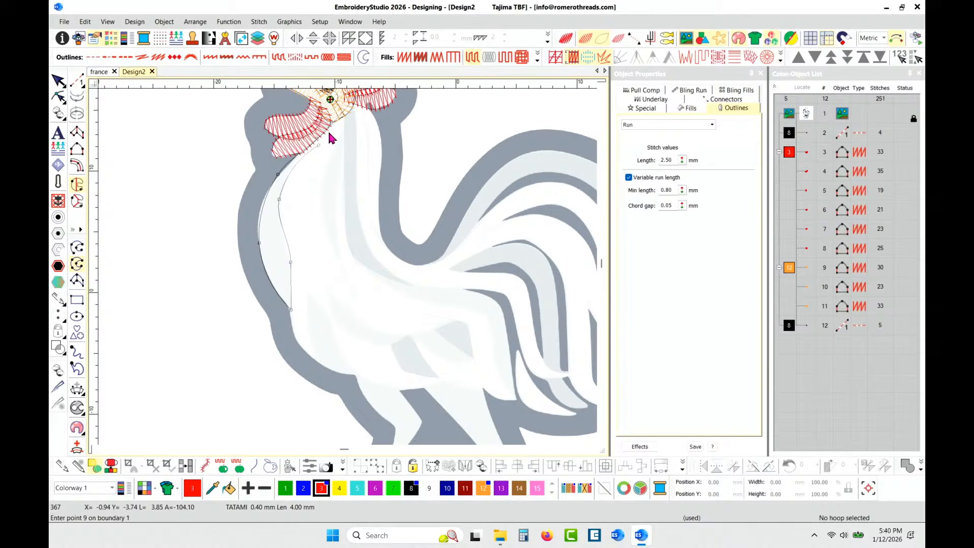
{"action": "left_click", "coordinate": [358, 108]}
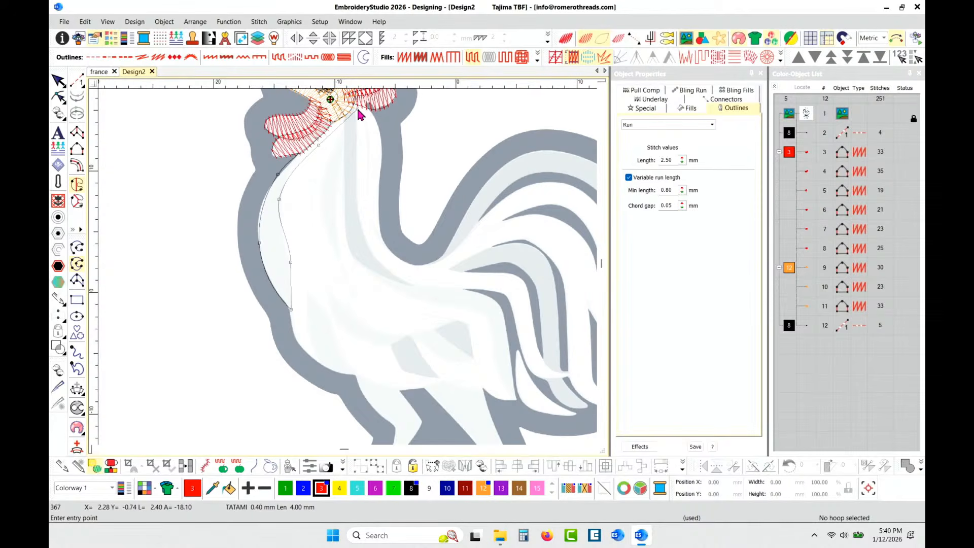
{"action": "key", "text": "Return"}
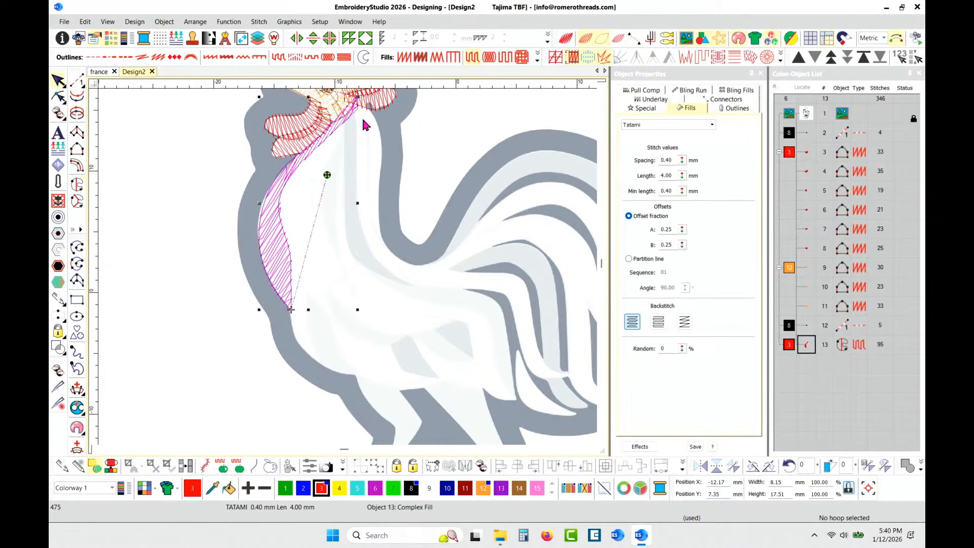
Step: Convert the breast-edge fill to a Run outline, and convert that outline to a red vector polygon
{"action": "left_click", "coordinate": [93, 57]}
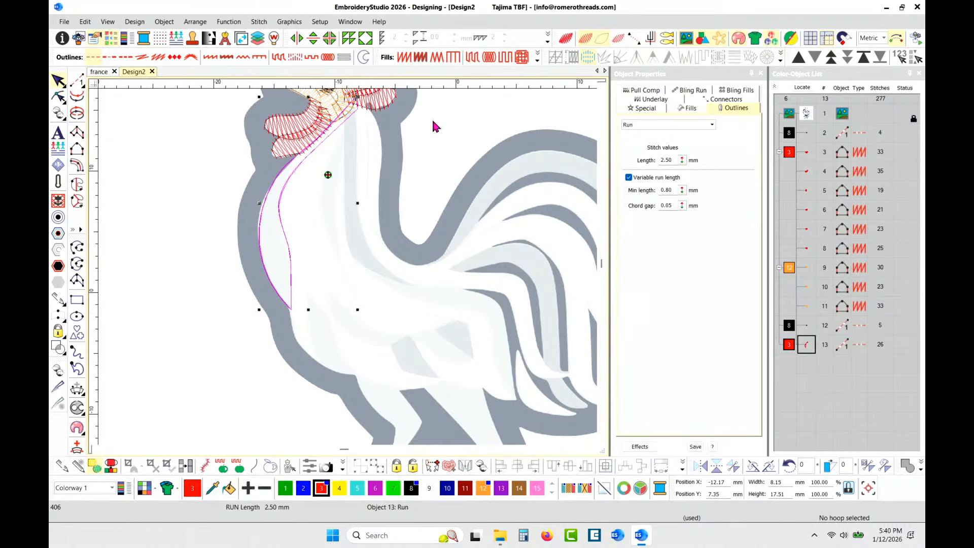
{"action": "left_click", "coordinate": [294, 23]}
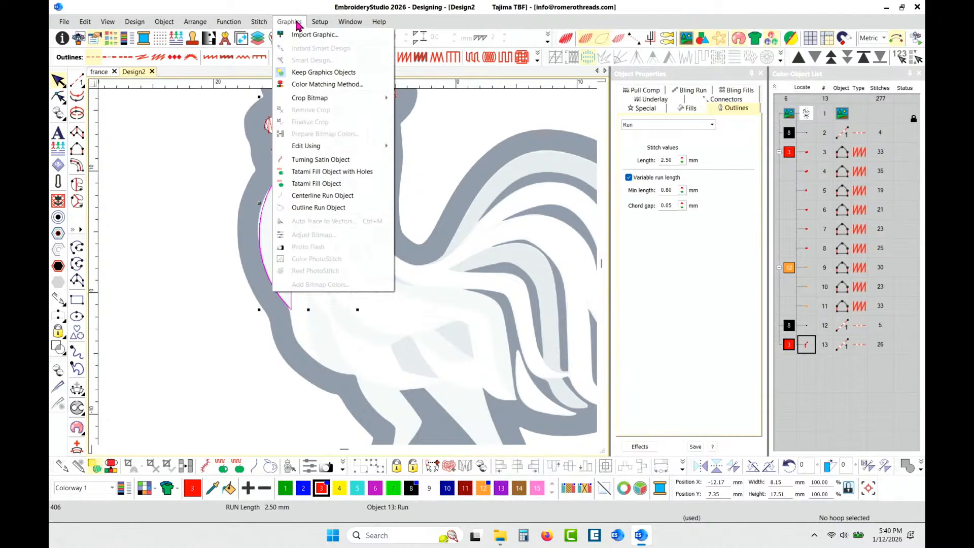
{"action": "mouse_move", "coordinate": [322, 23]}
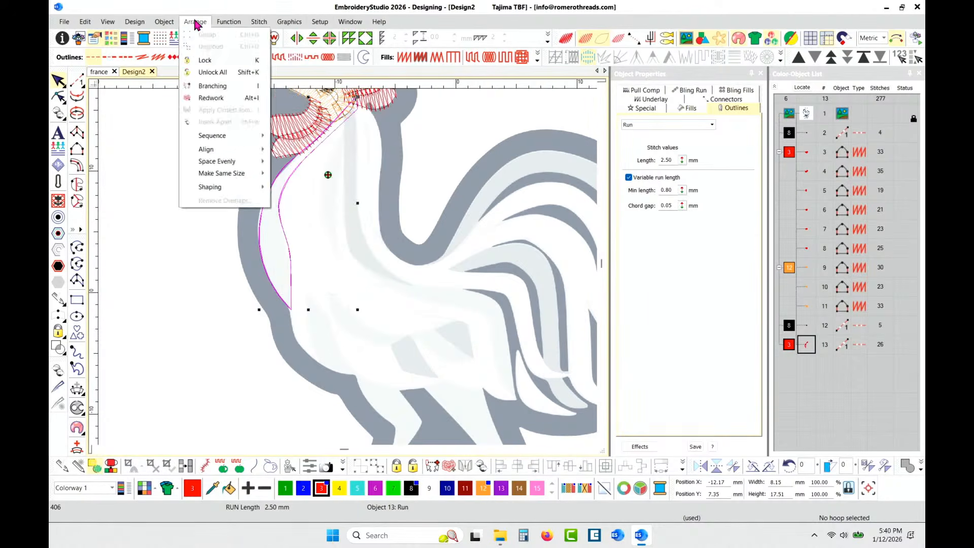
{"action": "mouse_move", "coordinate": [138, 27]}
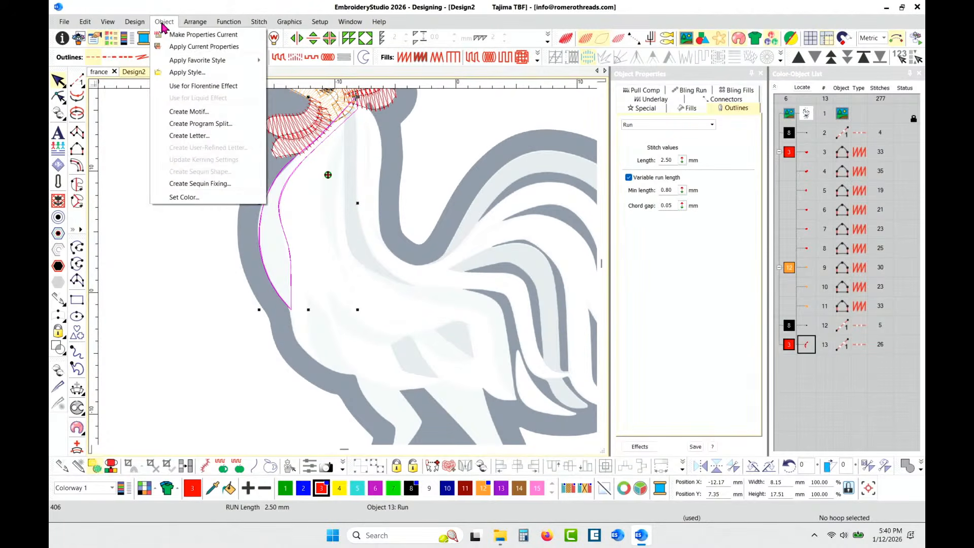
{"action": "mouse_move", "coordinate": [195, 25]}
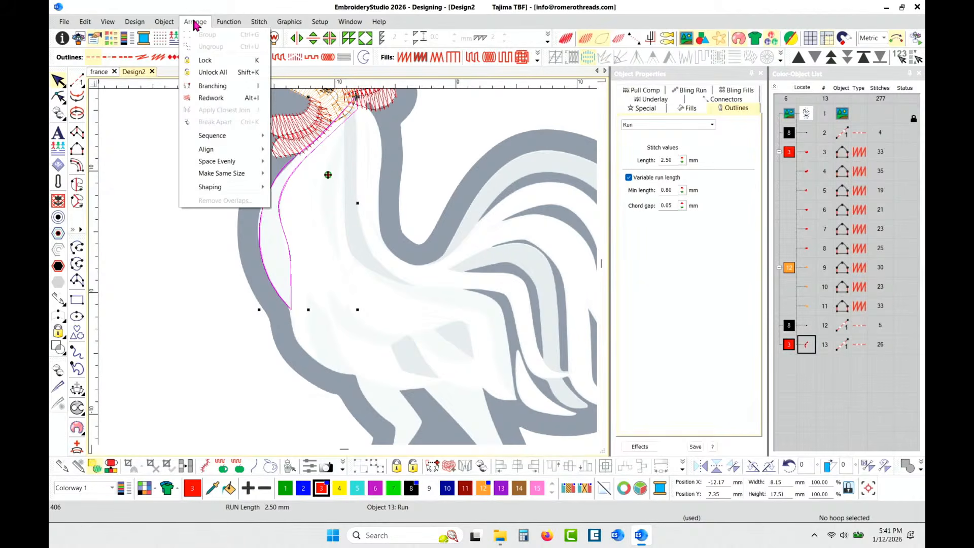
{"action": "left_click", "coordinate": [224, 23]}
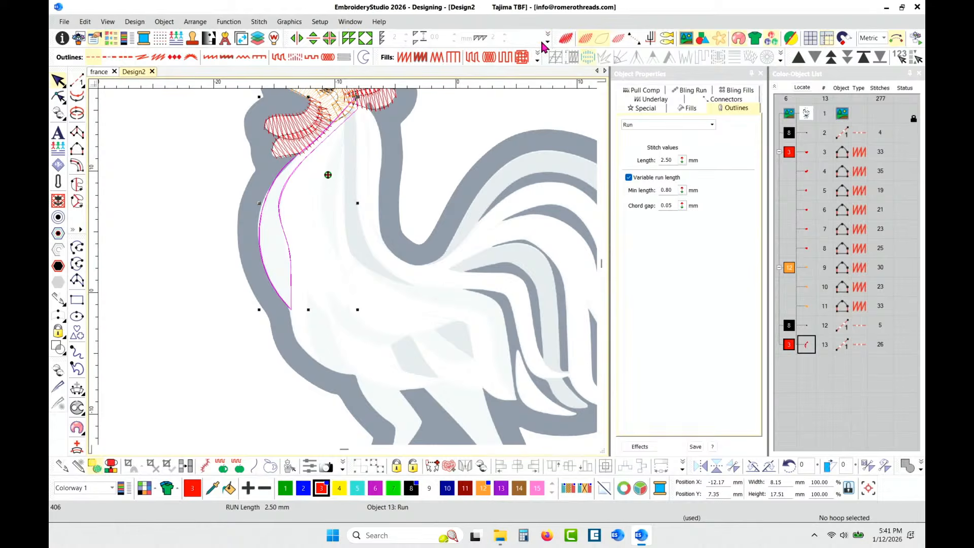
{"action": "left_click", "coordinate": [360, 60]}
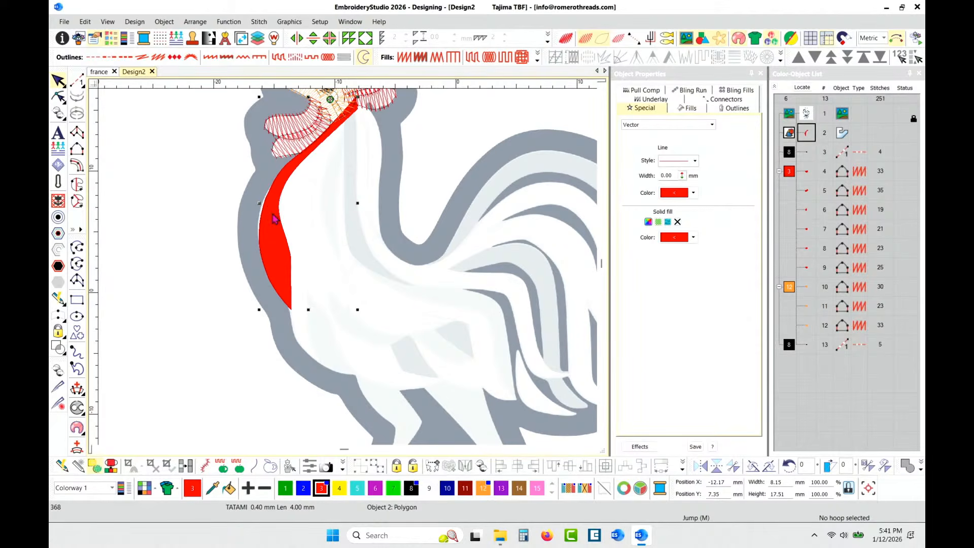
Step: Reshape the vector polygon's outer curve to follow the breast edge, and delete the polygon
{"action": "key", "text": "h"}
{"action": "scroll", "coordinate": [270, 210], "scroll_direction": "up", "scroll_amount": 3}
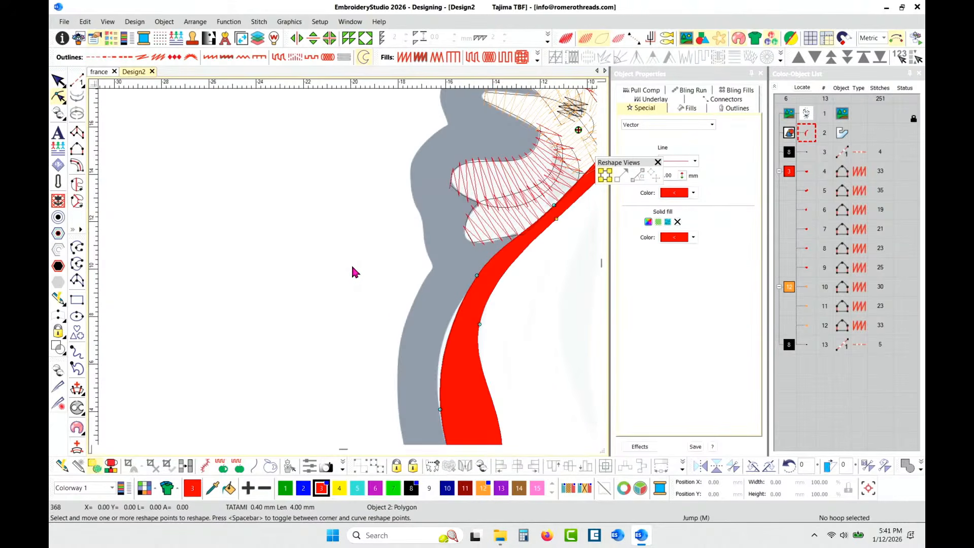
{"action": "left_click", "coordinate": [446, 339]}
{"action": "scroll", "coordinate": [461, 404], "scroll_direction": "down", "scroll_amount": 1}
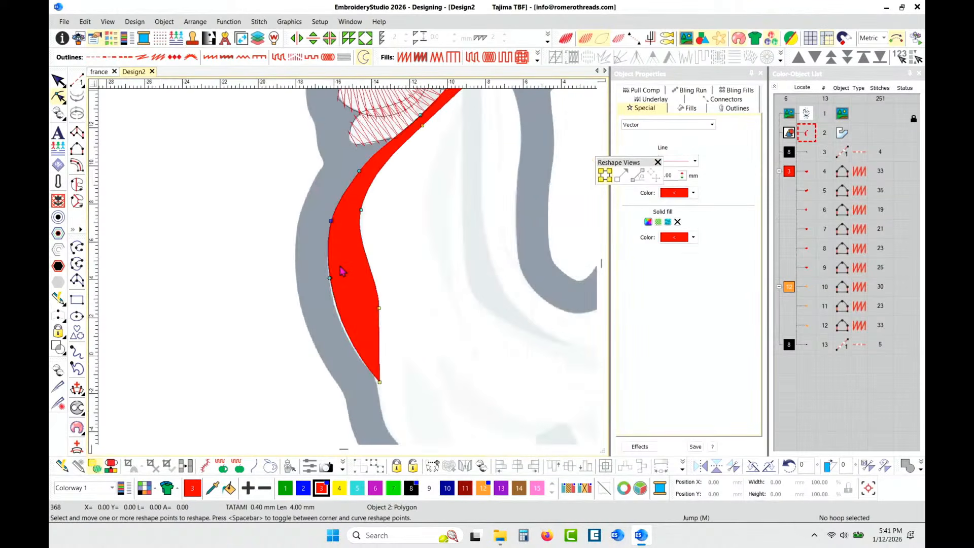
{"action": "scroll", "coordinate": [348, 272], "scroll_direction": "down", "scroll_amount": 1}
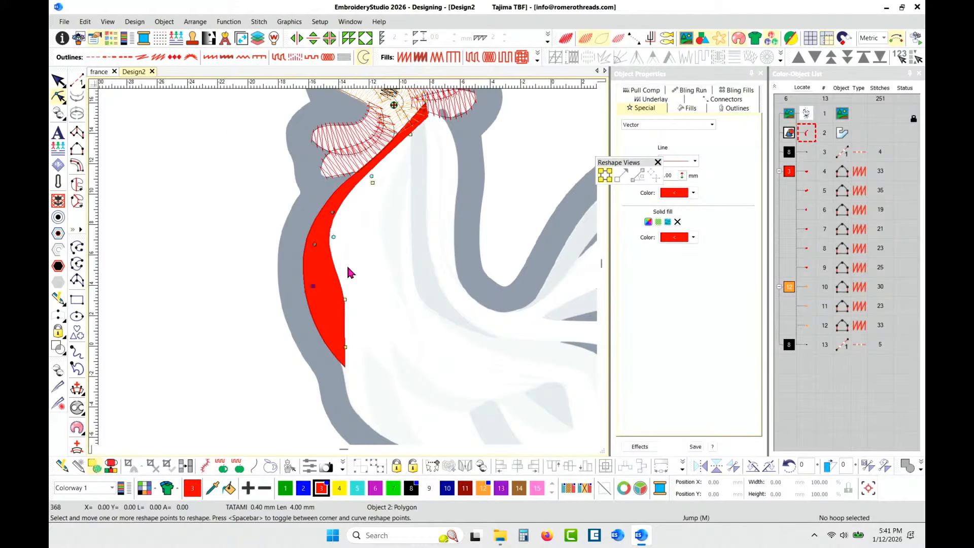
{"action": "scroll", "coordinate": [325, 272], "scroll_direction": "down", "scroll_amount": 1}
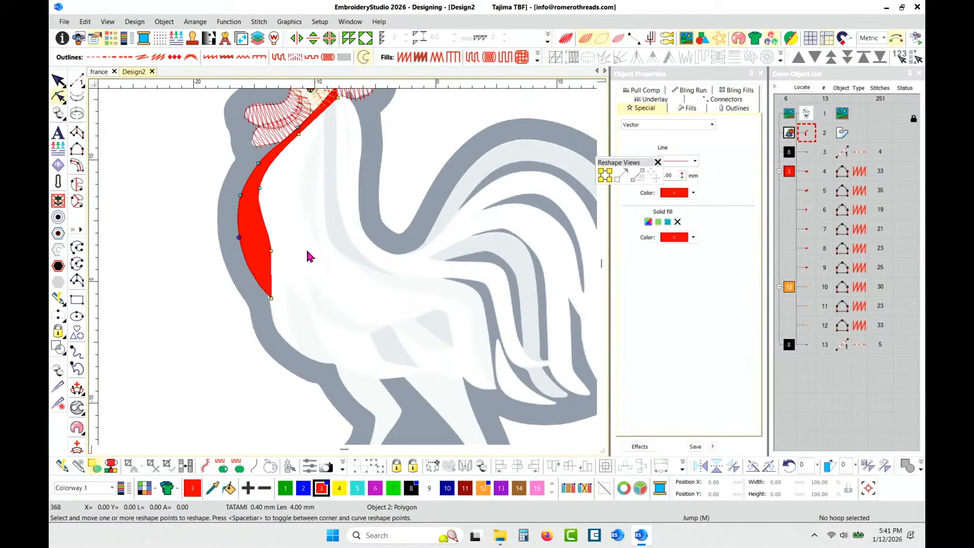
{"action": "key", "text": "Escape"}
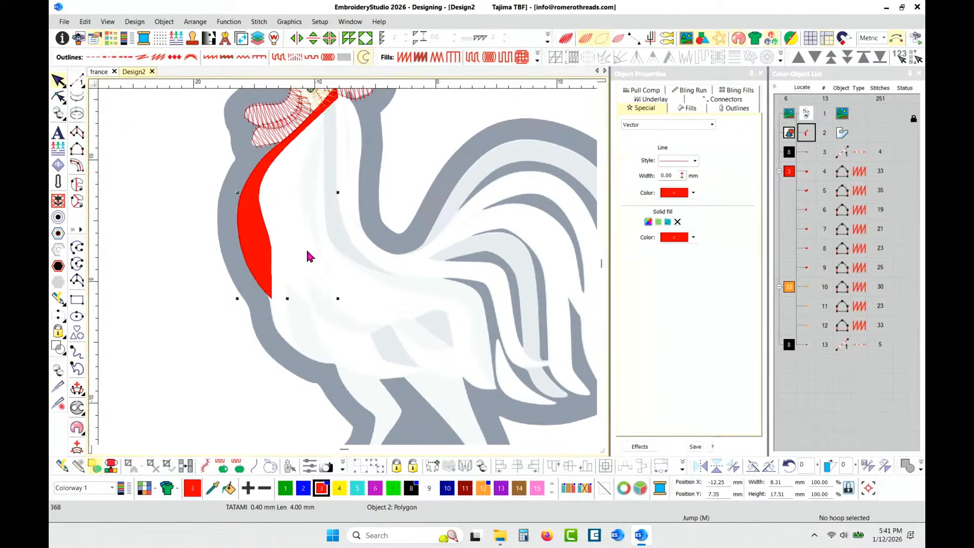
{"action": "key", "text": "Delete"}
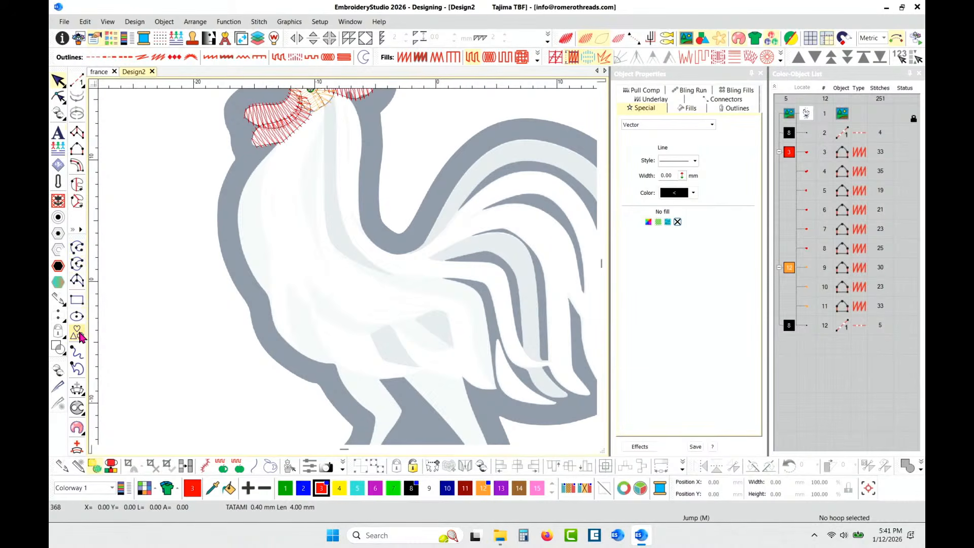
Step: Start a Column B shape and examine the rooster's head, wattle and neck artwork in stitch view and TrueView
{"action": "left_click", "coordinate": [78, 149]}
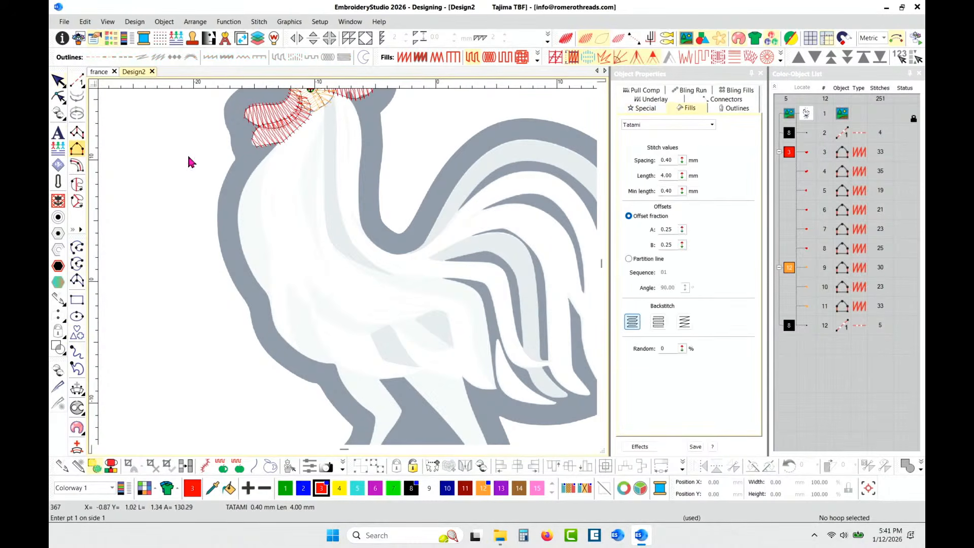
{"action": "scroll", "coordinate": [258, 142], "scroll_direction": "up", "scroll_amount": 2}
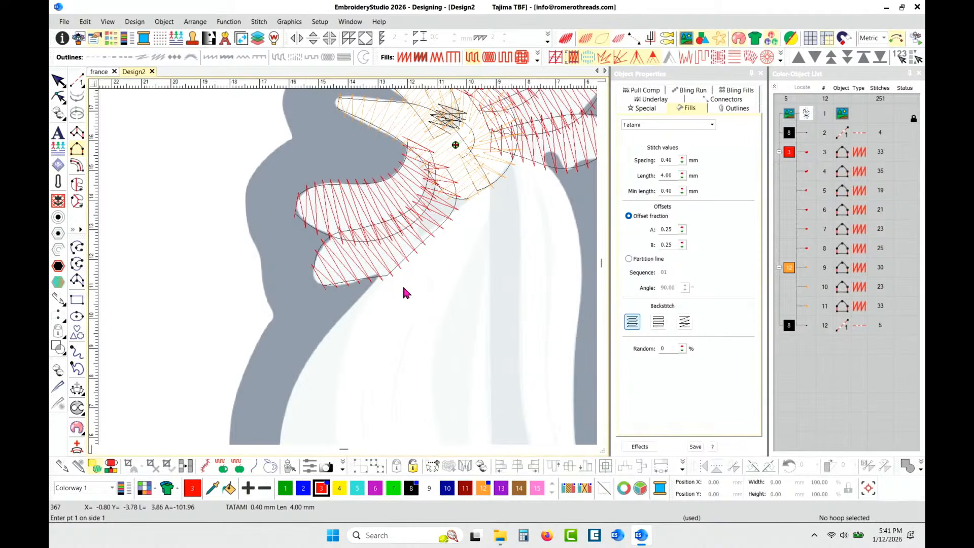
{"action": "scroll", "coordinate": [349, 274], "scroll_direction": "down", "scroll_amount": 1}
{"action": "scroll", "coordinate": [344, 273], "scroll_direction": "down", "scroll_amount": 1}
{"action": "scroll", "coordinate": [338, 323], "scroll_direction": "up", "scroll_amount": 1}
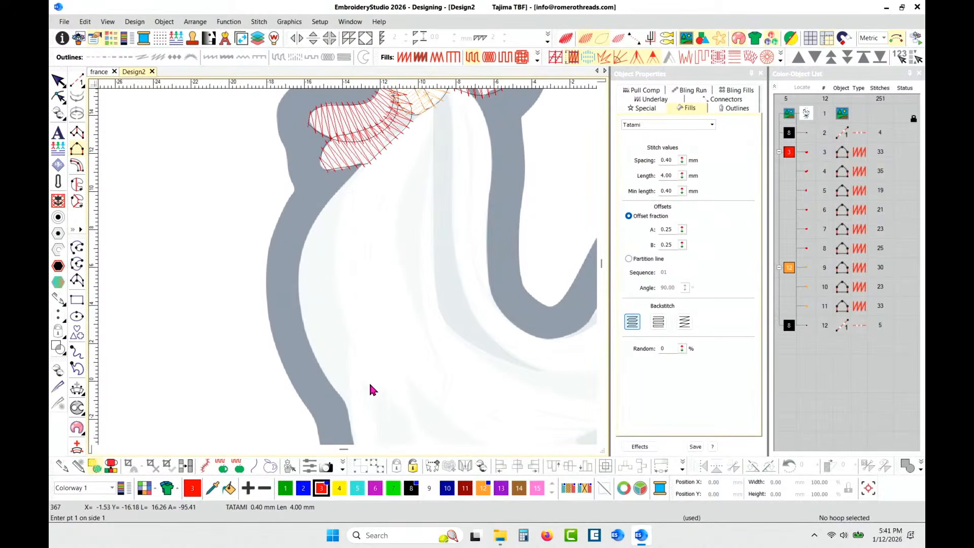
{"action": "scroll", "coordinate": [347, 272], "scroll_direction": "down", "scroll_amount": 1}
{"action": "scroll", "coordinate": [347, 267], "scroll_direction": "up", "scroll_amount": 1}
{"action": "scroll", "coordinate": [346, 268], "scroll_direction": "down", "scroll_amount": 2}
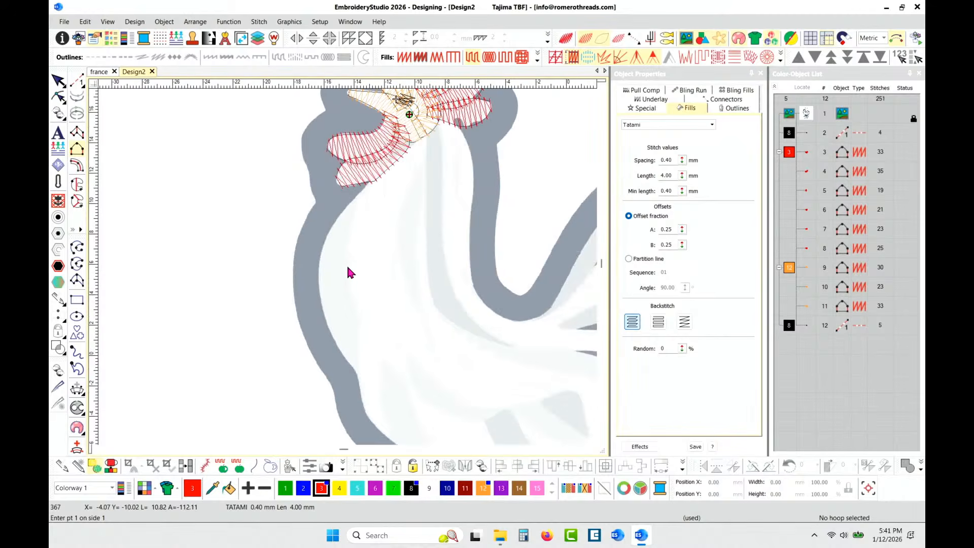
{"action": "scroll", "coordinate": [353, 257], "scroll_direction": "down", "scroll_amount": 2}
{"action": "scroll", "coordinate": [348, 269], "scroll_direction": "up", "scroll_amount": 1}
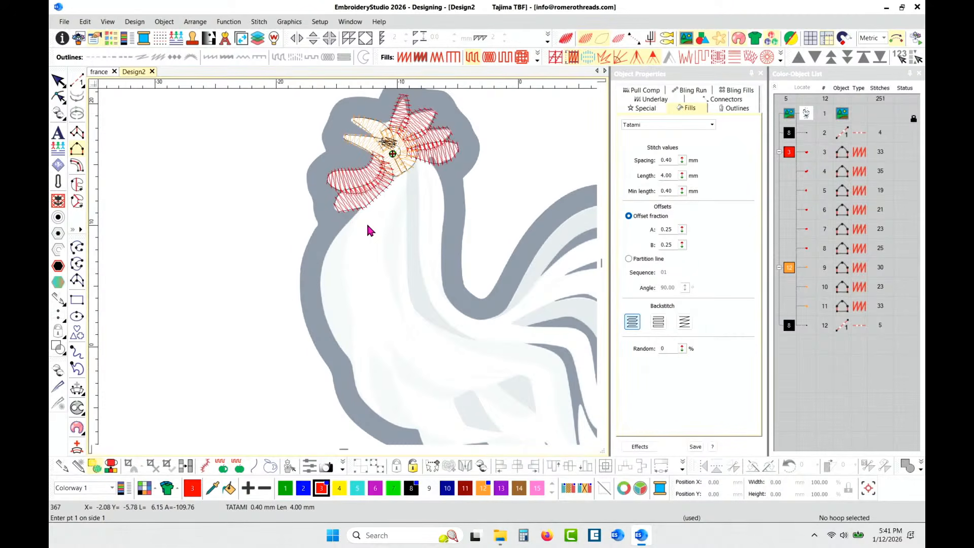
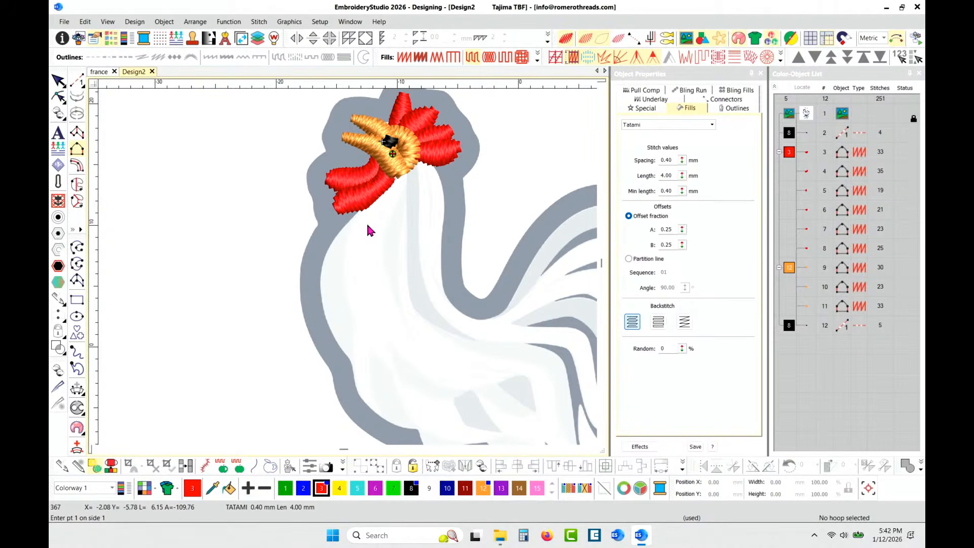
{"action": "scroll", "coordinate": [366, 263], "scroll_direction": "down", "scroll_amount": 2}
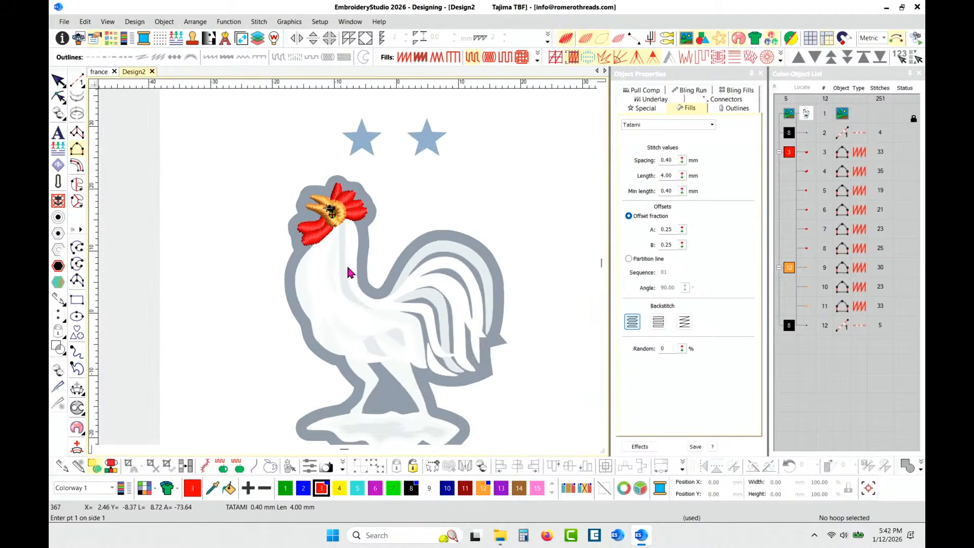
{"action": "scroll", "coordinate": [348, 269], "scroll_direction": "up", "scroll_amount": 2}
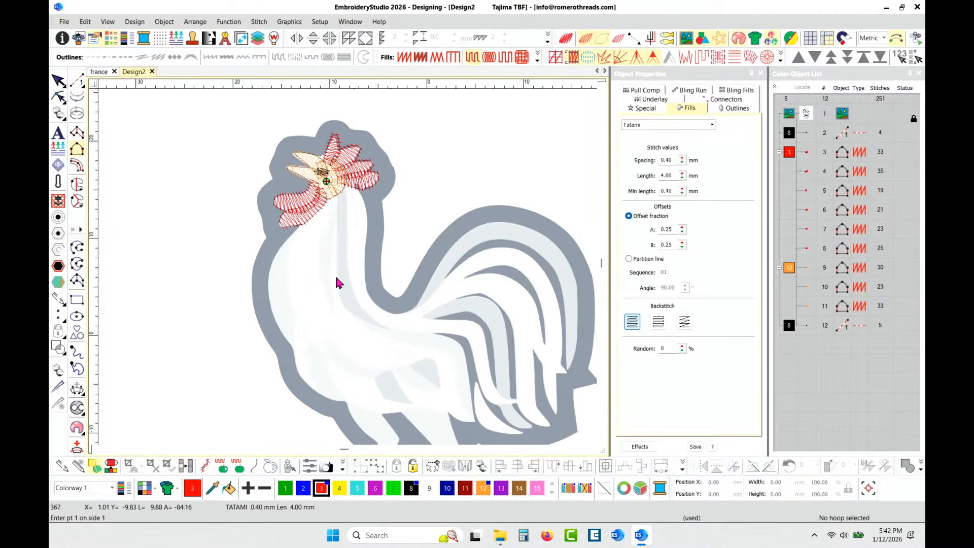
{"action": "scroll", "coordinate": [342, 266], "scroll_direction": "up", "scroll_amount": 1}
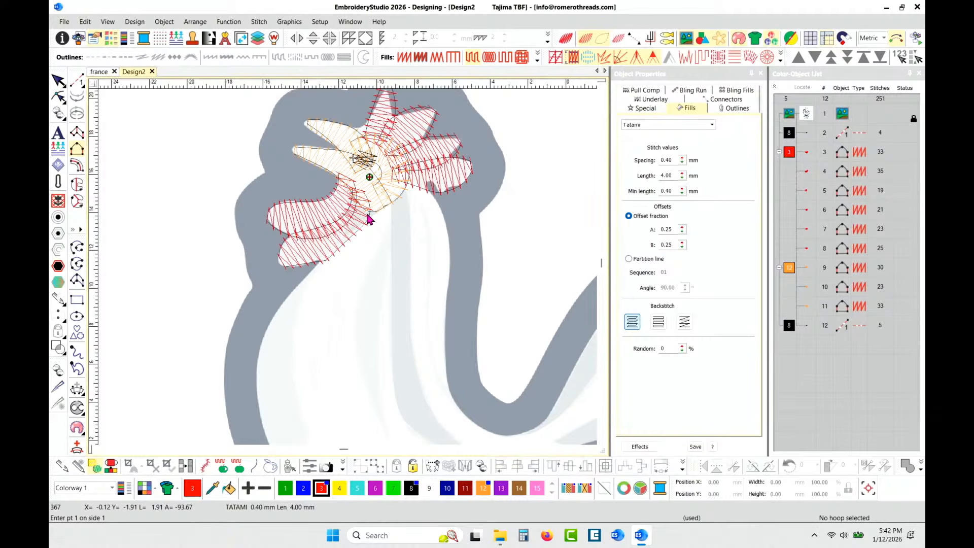
{"action": "scroll", "coordinate": [345, 251], "scroll_direction": "up", "scroll_amount": 2}
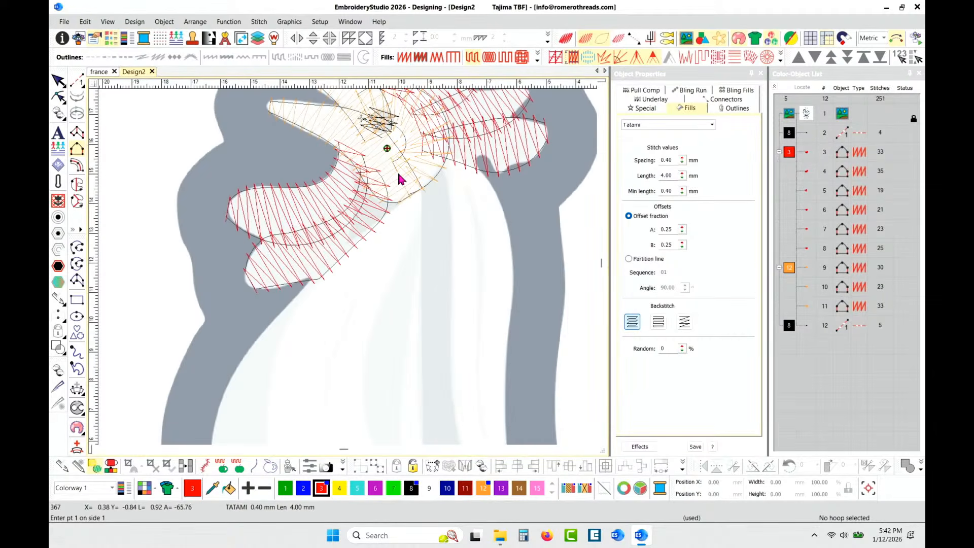
{"action": "key", "text": "t"}
{"action": "scroll", "coordinate": [399, 175], "scroll_direction": "down", "scroll_amount": 2}
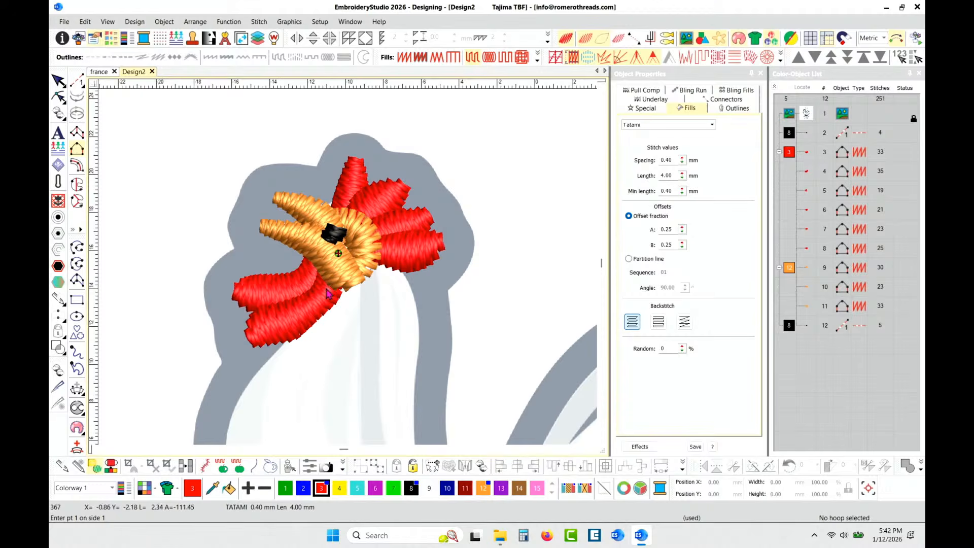
{"action": "key", "text": "t"}
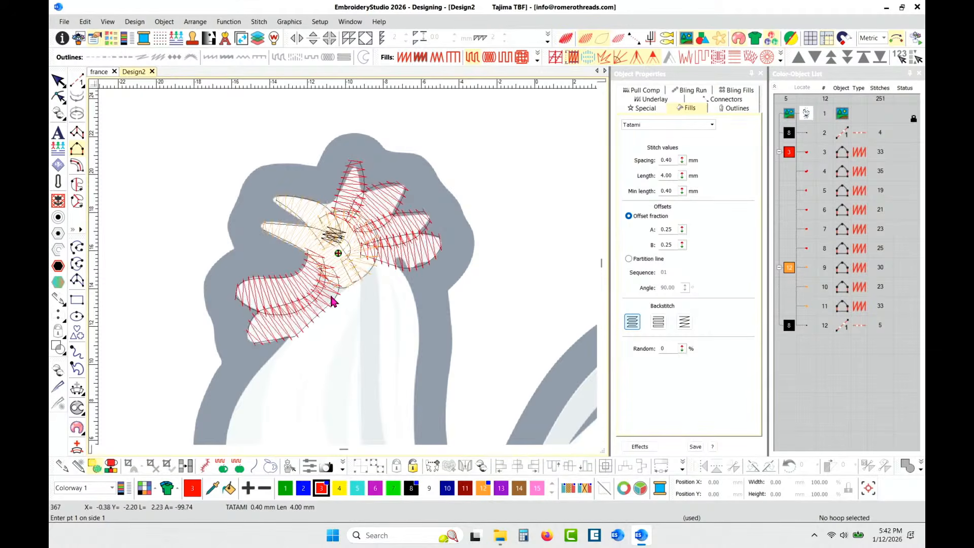
Step: Digitize side 1 of the Column B shape from under the head, past the wattle tip, down along the curved outer breast edge
{"action": "scroll", "coordinate": [350, 273], "scroll_direction": "up", "scroll_amount": 2}
{"action": "scroll", "coordinate": [350, 273], "scroll_direction": "up", "scroll_amount": 2}
{"action": "left_click", "coordinate": [388, 219]}
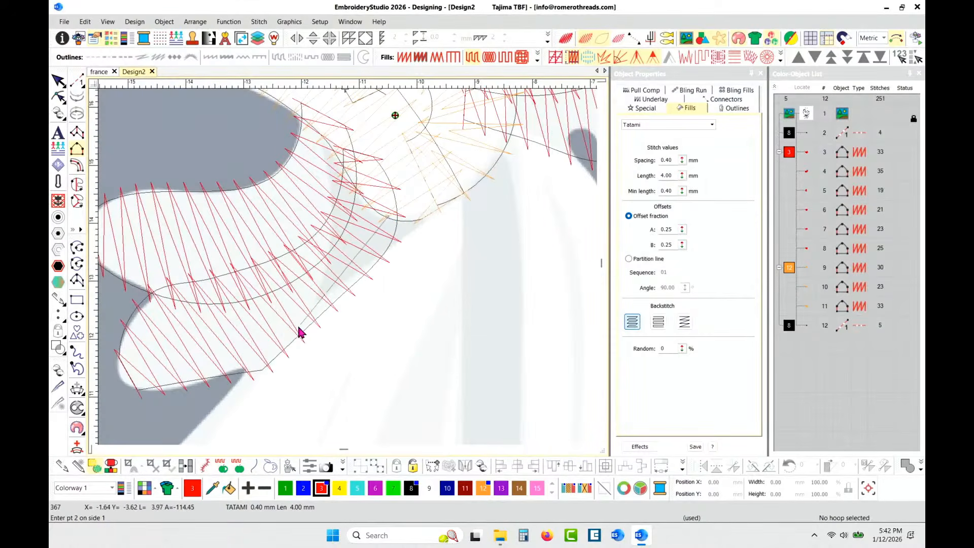
{"action": "left_click", "coordinate": [262, 362]}
{"action": "left_click", "coordinate": [216, 401]}
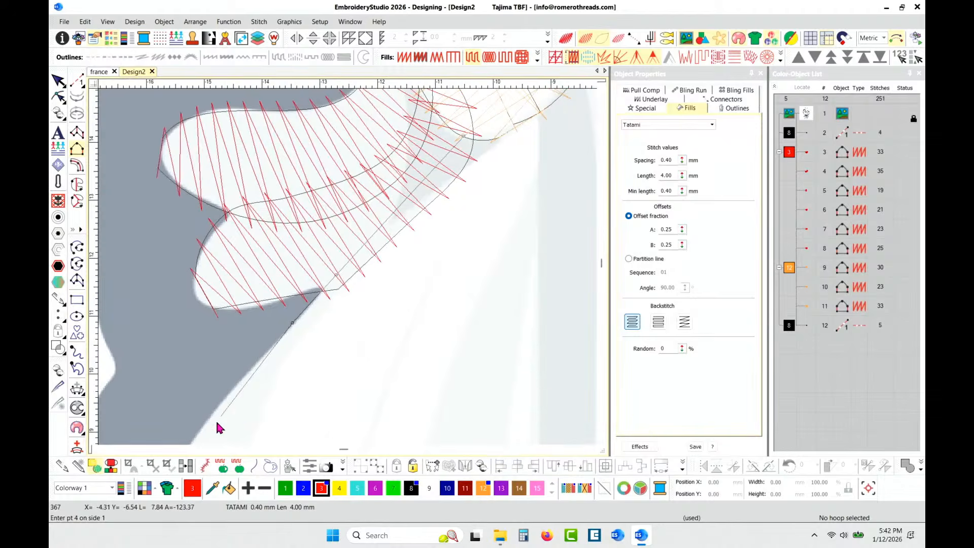
{"action": "right_click", "coordinate": [220, 405]}
{"action": "scroll", "coordinate": [260, 380], "scroll_direction": "down", "scroll_amount": 1}
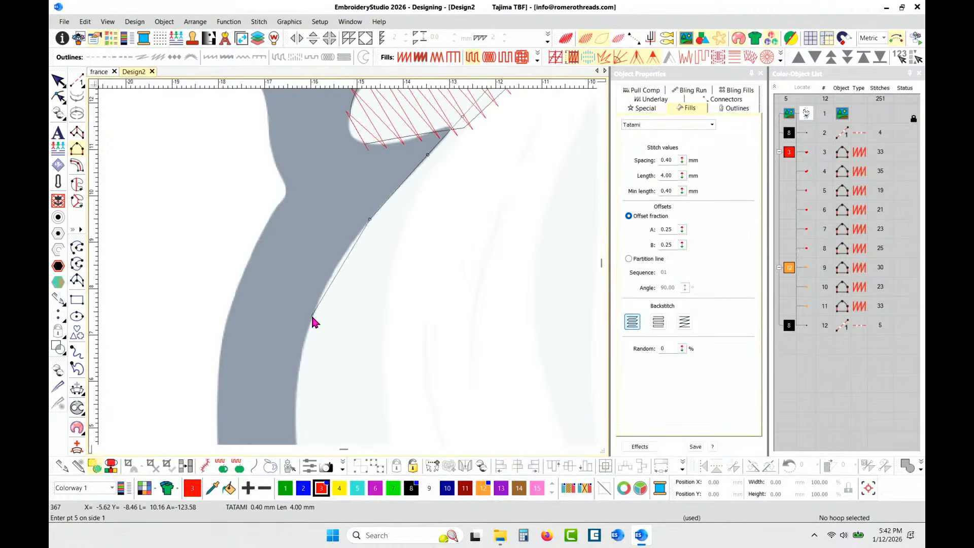
{"action": "right_click", "coordinate": [311, 316]}
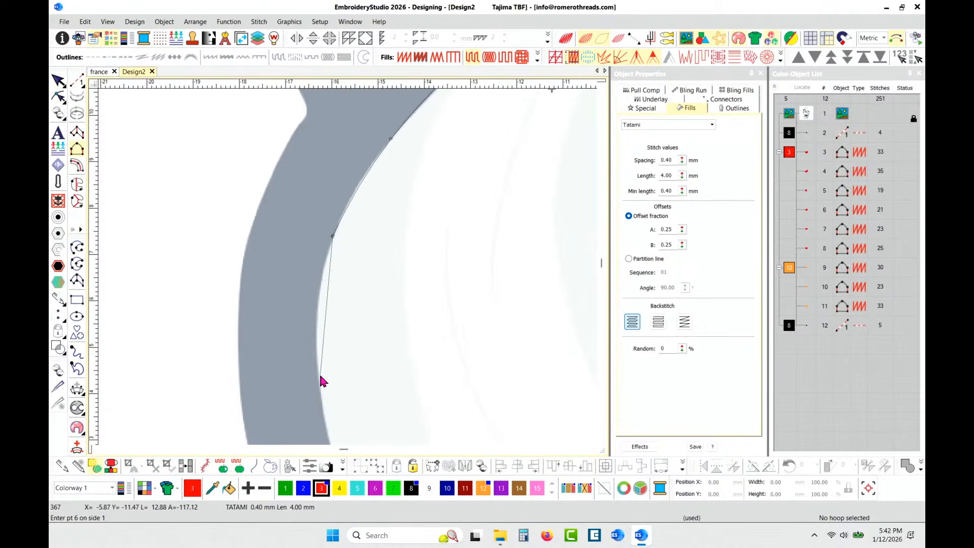
{"action": "right_click", "coordinate": [321, 379]}
{"action": "scroll", "coordinate": [331, 385], "scroll_direction": "down", "scroll_amount": 1}
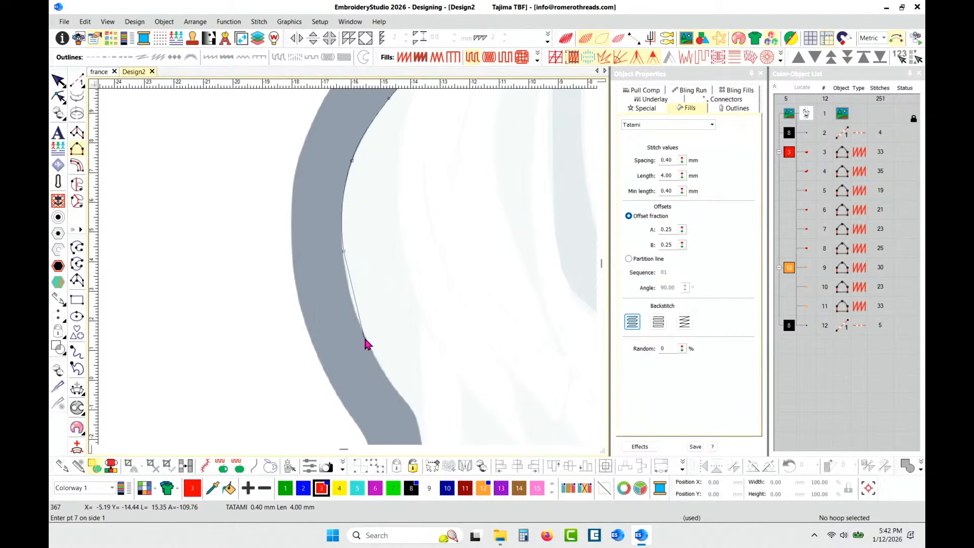
{"action": "right_click", "coordinate": [365, 340]}
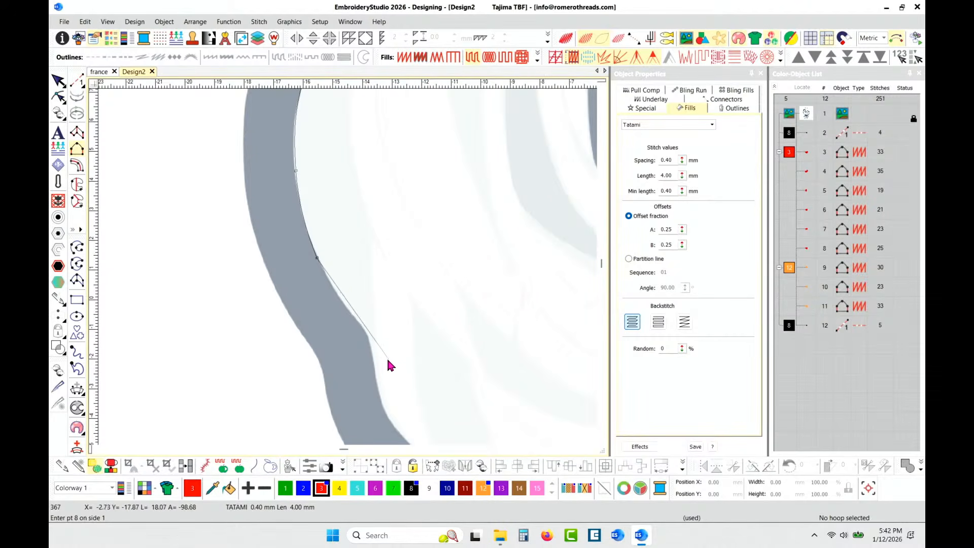
{"action": "right_click", "coordinate": [386, 361]}
{"action": "key", "text": "Return"}
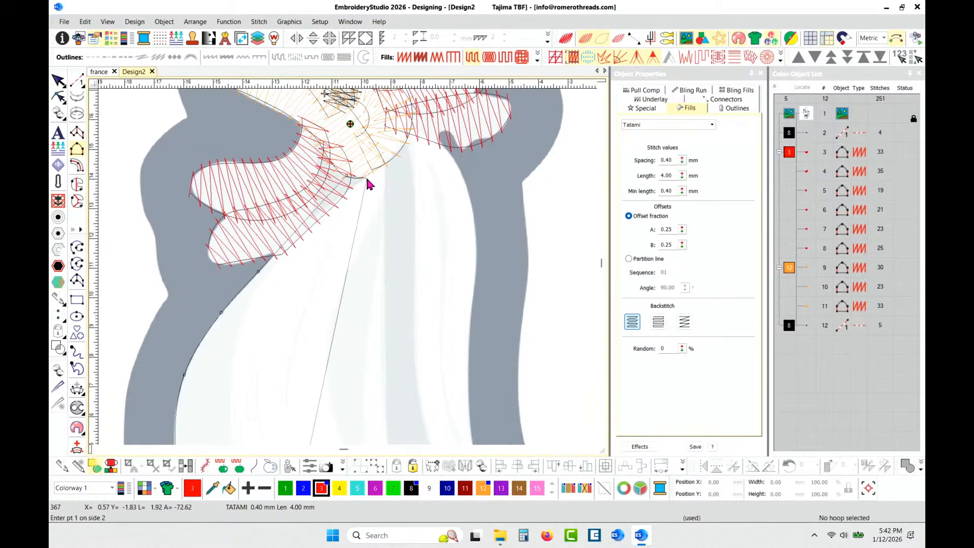
Step: Digitize side 2 from beneath the head down the inside of the breast to a narrow lower tip, and generate the column
{"action": "left_click", "coordinate": [362, 180]}
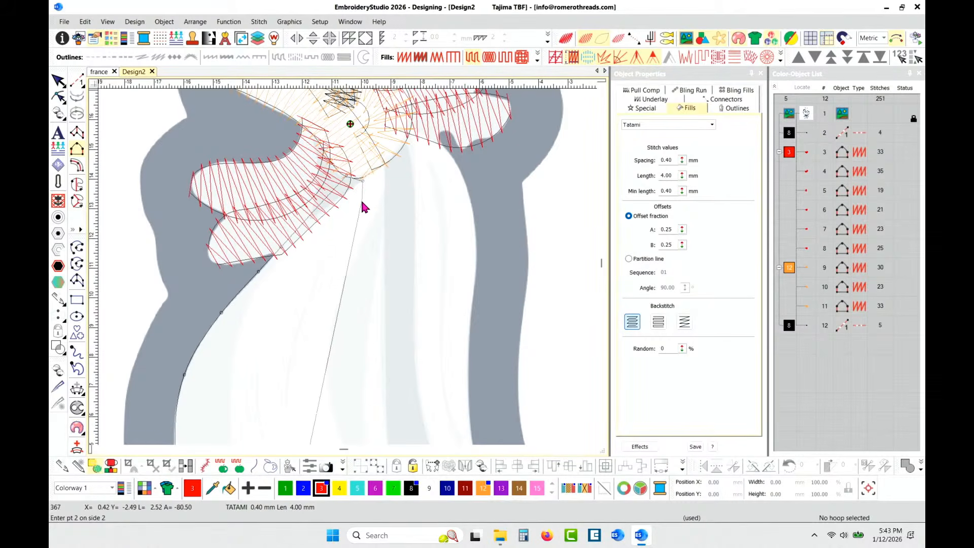
{"action": "left_click", "coordinate": [314, 232]}
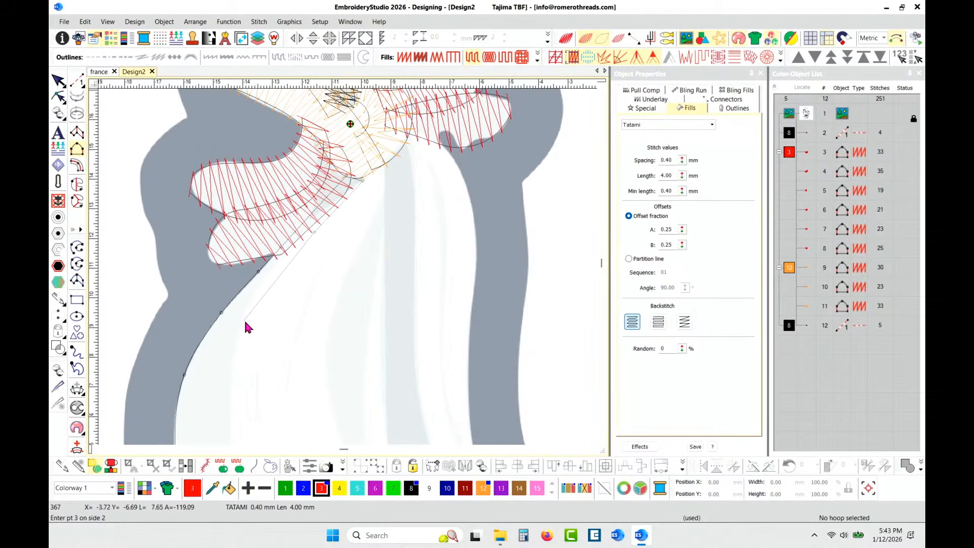
{"action": "left_click", "coordinate": [259, 296]}
{"action": "left_click", "coordinate": [239, 390]}
{"action": "left_click", "coordinate": [326, 337]}
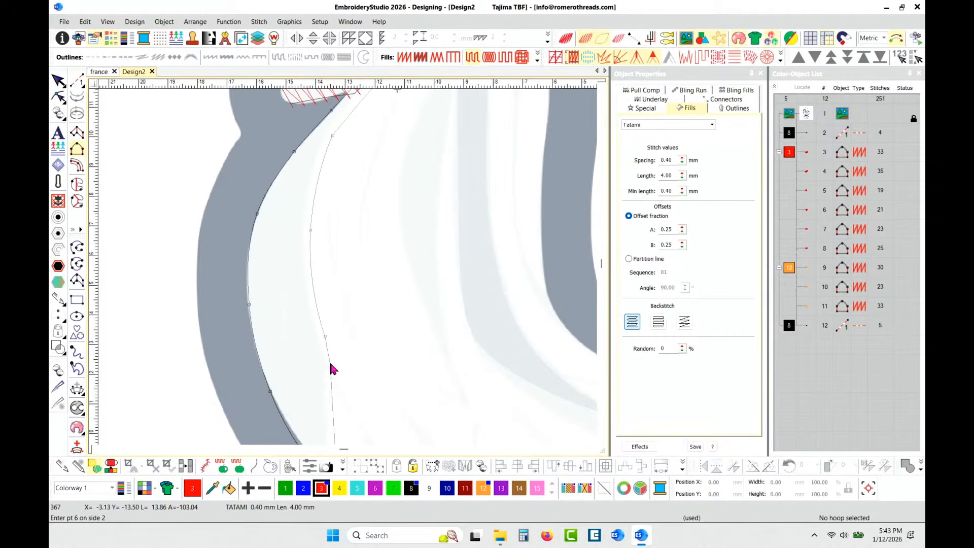
{"action": "left_click", "coordinate": [332, 362]}
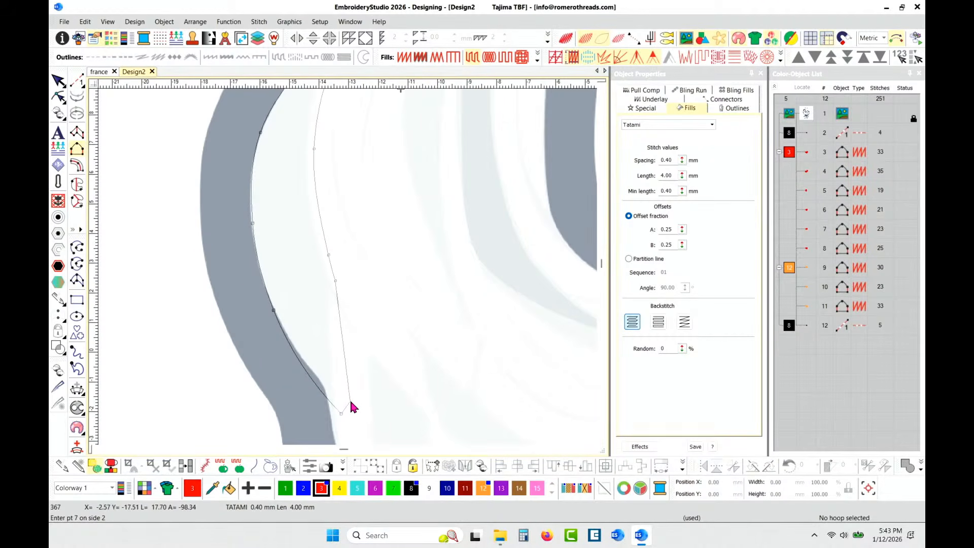
{"action": "key", "text": "Return"}
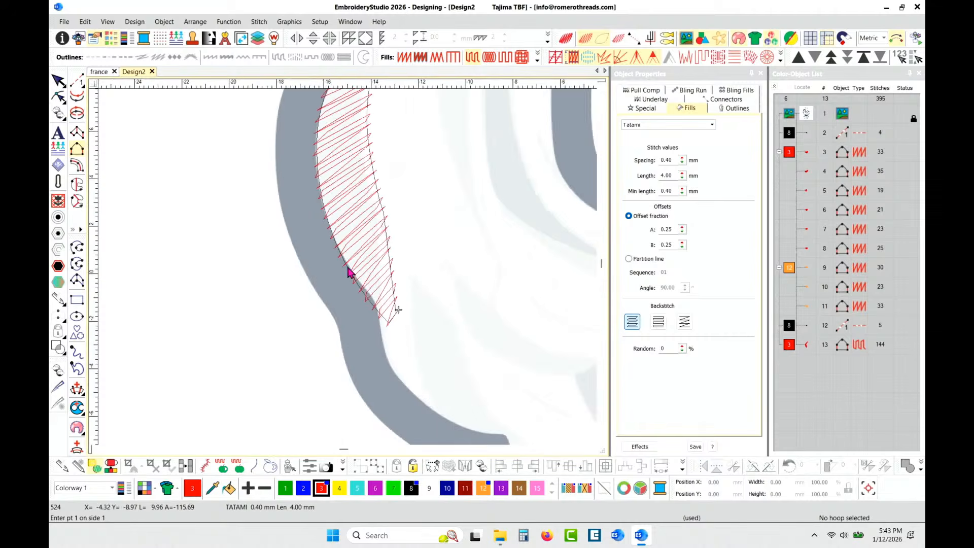
Step: Change the breast column's fill from Tatami to Satin and view it in TrueView
{"action": "key", "text": "Escape"}
{"action": "left_click", "coordinate": [404, 58]}
{"action": "scroll", "coordinate": [349, 265], "scroll_direction": "down", "scroll_amount": 3}
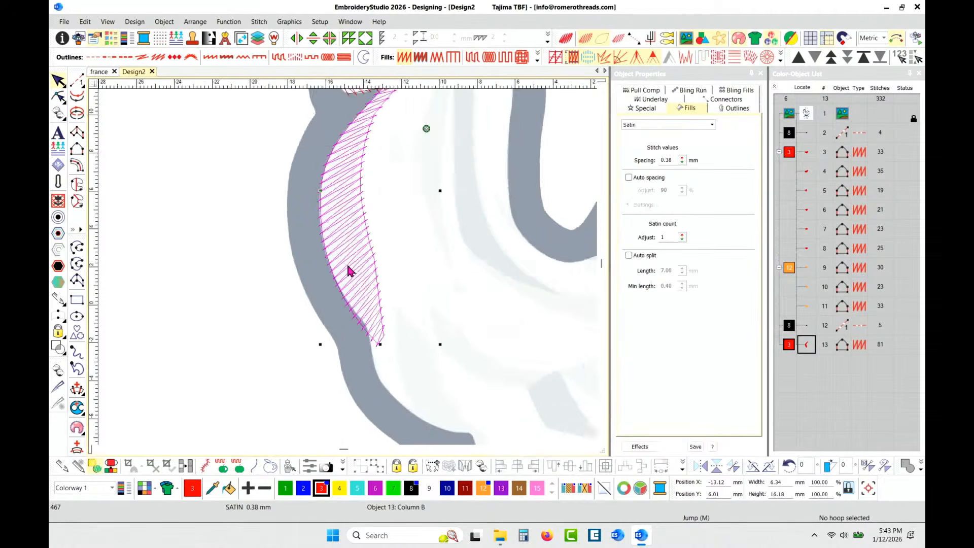
{"action": "key", "text": "t"}
{"action": "scroll", "coordinate": [349, 240], "scroll_direction": "up", "scroll_amount": 3}
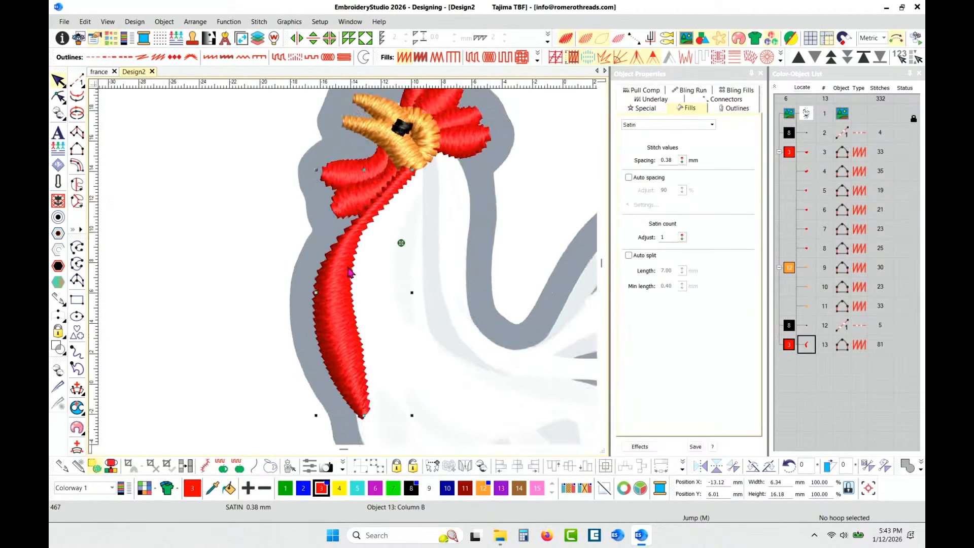
Step: Add a stitch angle across the upper part of the breast column, just below the wattle, and recolor the column black
{"action": "key", "text": "ctrl+h"}
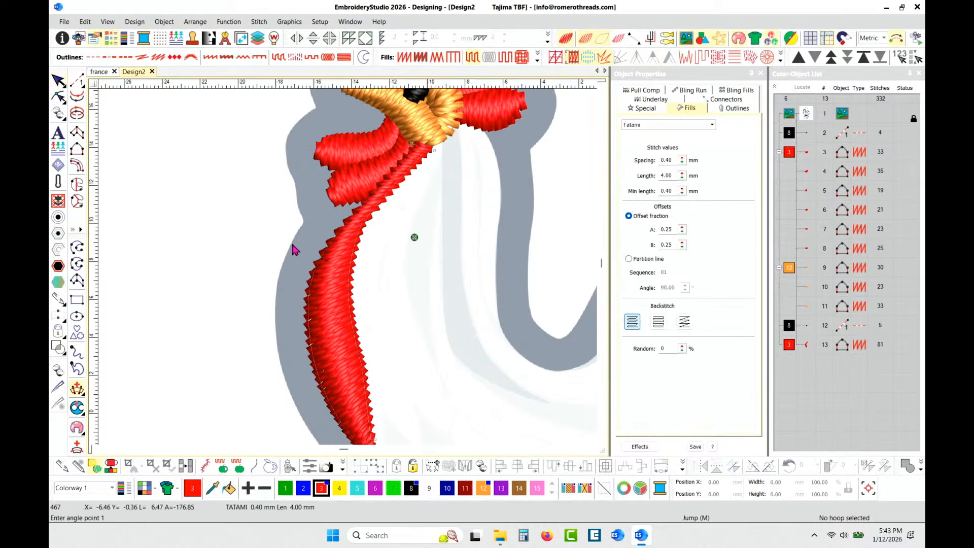
{"action": "left_click", "coordinate": [292, 245]}
{"action": "left_click", "coordinate": [400, 272]}
{"action": "key", "text": "Escape"}
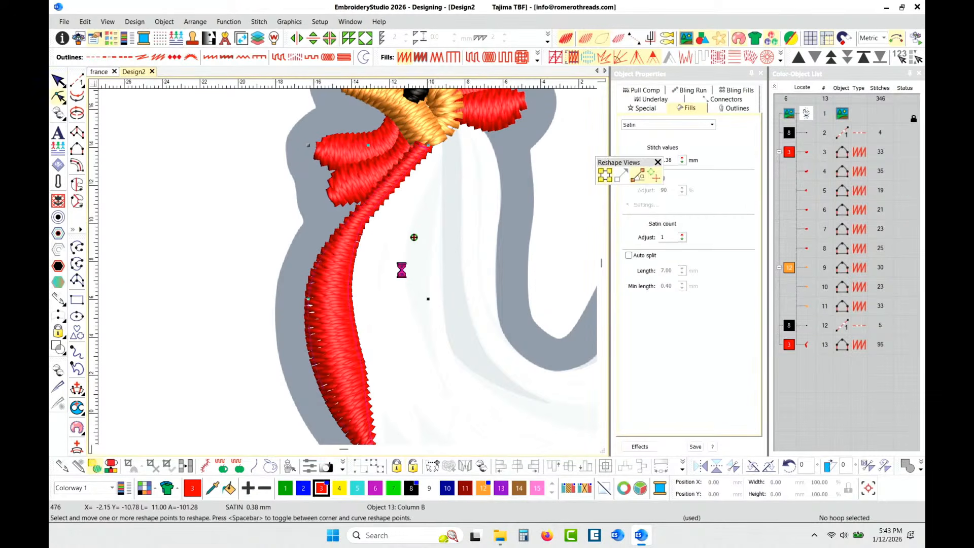
{"action": "left_click", "coordinate": [410, 488]}
{"action": "scroll", "coordinate": [448, 290], "scroll_direction": "down", "scroll_amount": 1}
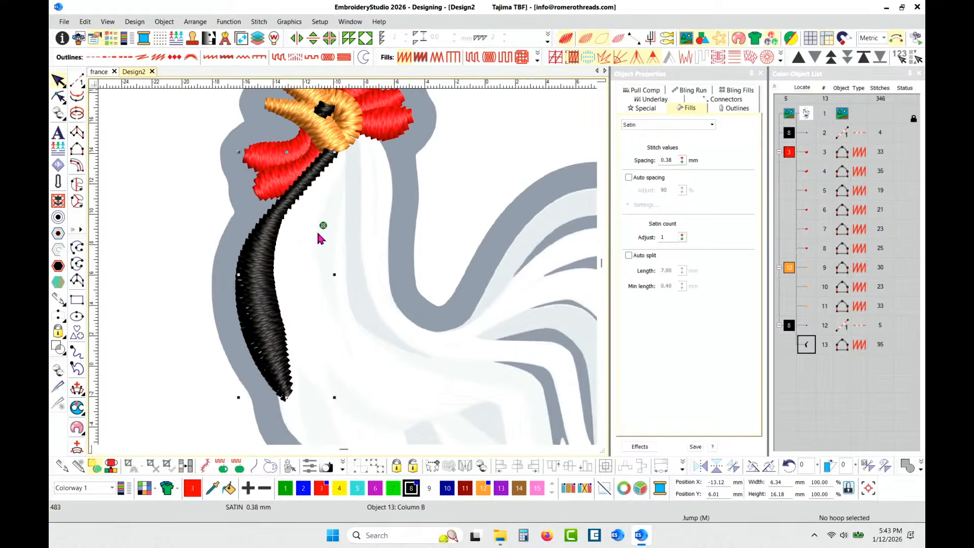
Step: Measure the satin stitch length where the breast column narrows beside the wattle's lower tip
{"action": "scroll", "coordinate": [318, 232], "scroll_direction": "up", "scroll_amount": 3}
{"action": "scroll", "coordinate": [328, 256], "scroll_direction": "up", "scroll_amount": 3}
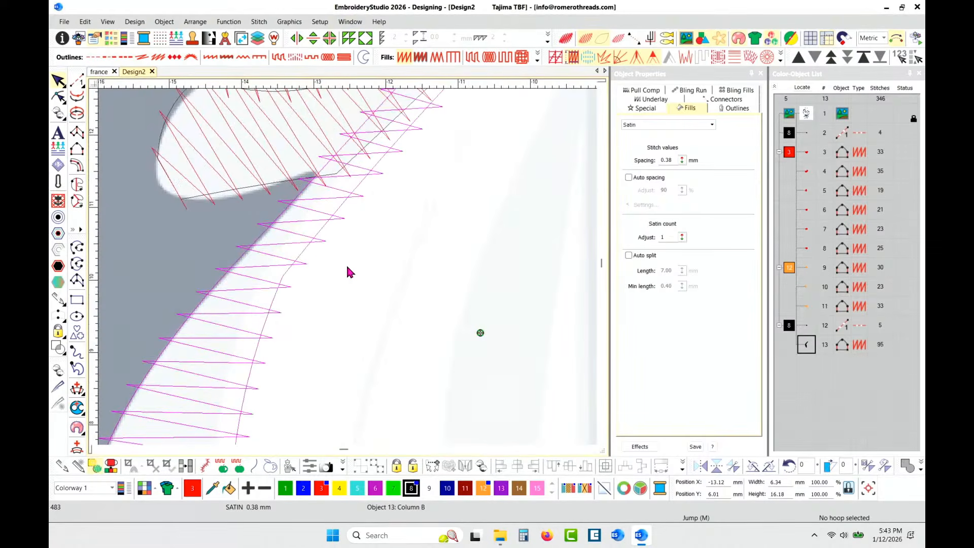
{"action": "key", "text": "m"}
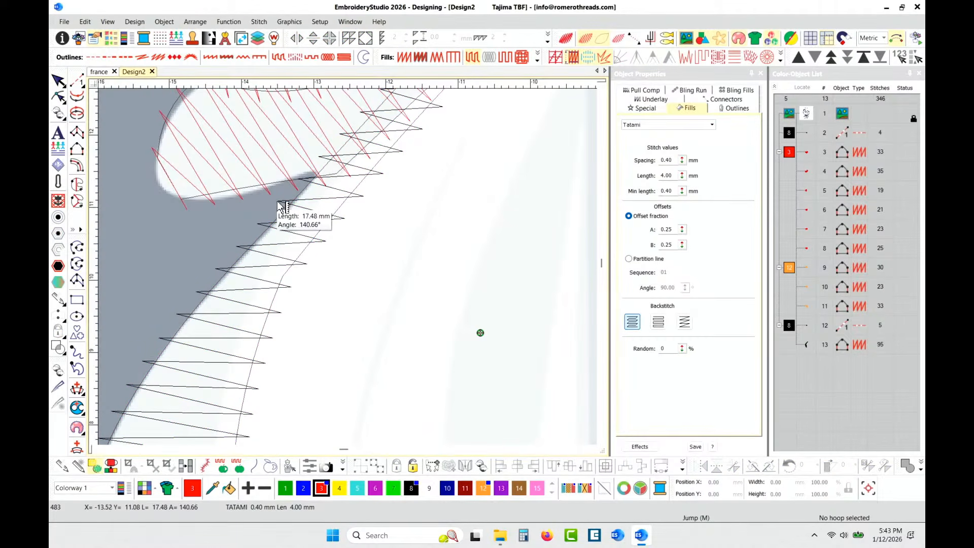
{"action": "left_click", "coordinate": [277, 202]}
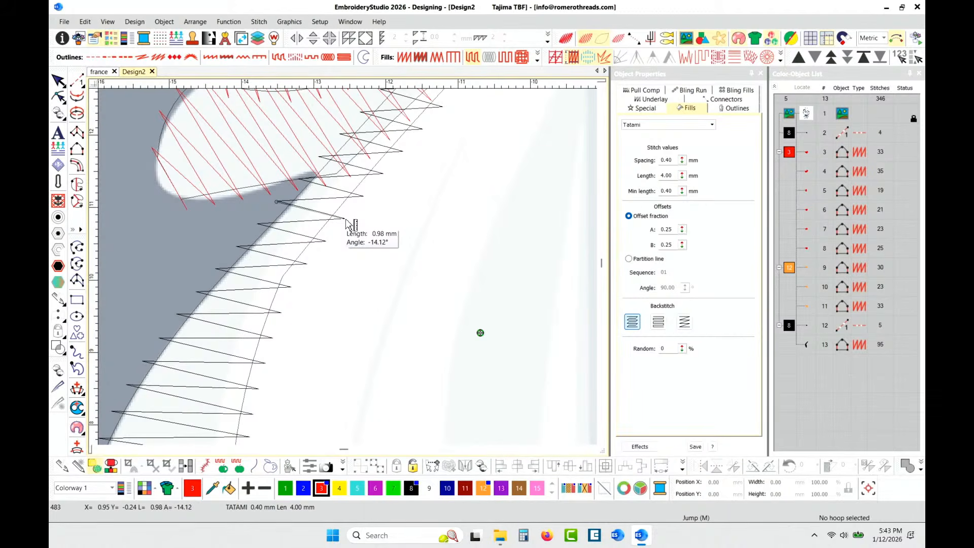
{"action": "scroll", "coordinate": [350, 261], "scroll_direction": "down", "scroll_amount": 2}
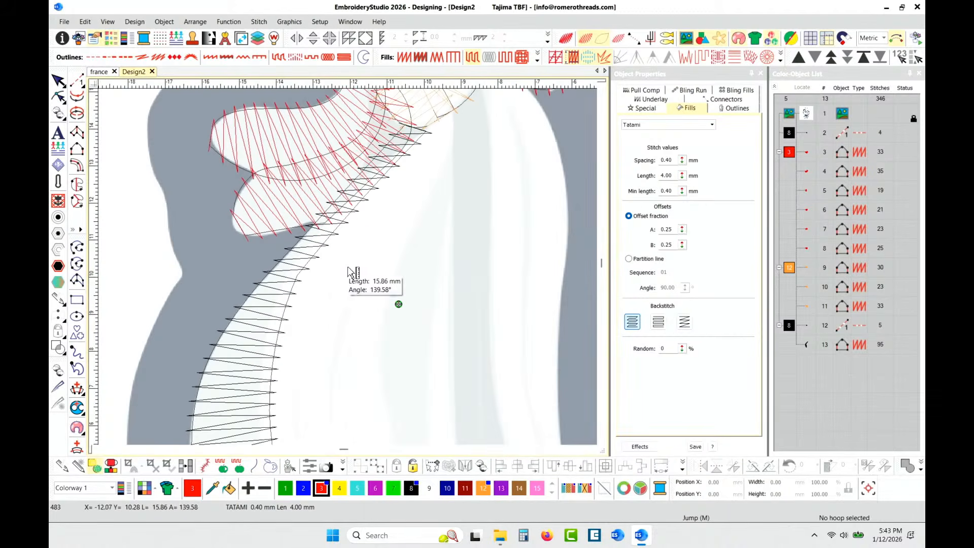
Step: Reshape the breast column by moving an inner-edge point slightly outward beside the wattle's lower tip to widen the satin there
{"action": "left_click", "coordinate": [59, 82]}
{"action": "left_click", "coordinate": [301, 230]}
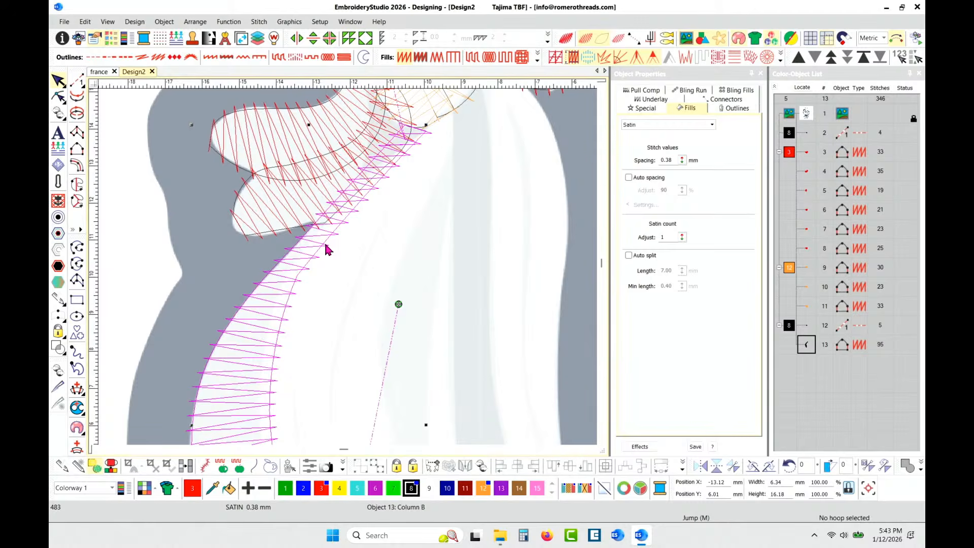
{"action": "key", "text": "h"}
{"action": "left_click", "coordinate": [427, 132]}
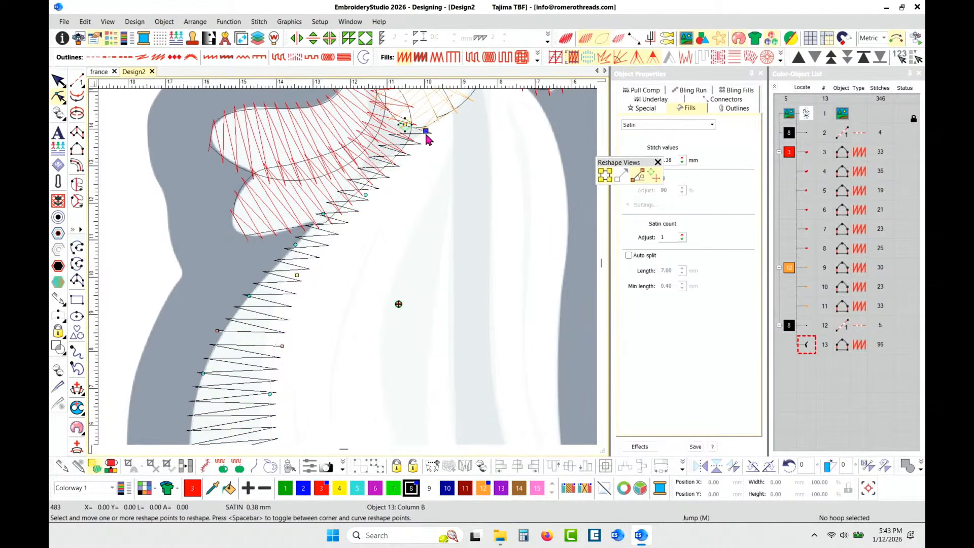
{"action": "scroll", "coordinate": [365, 297], "scroll_direction": "down", "scroll_amount": 2}
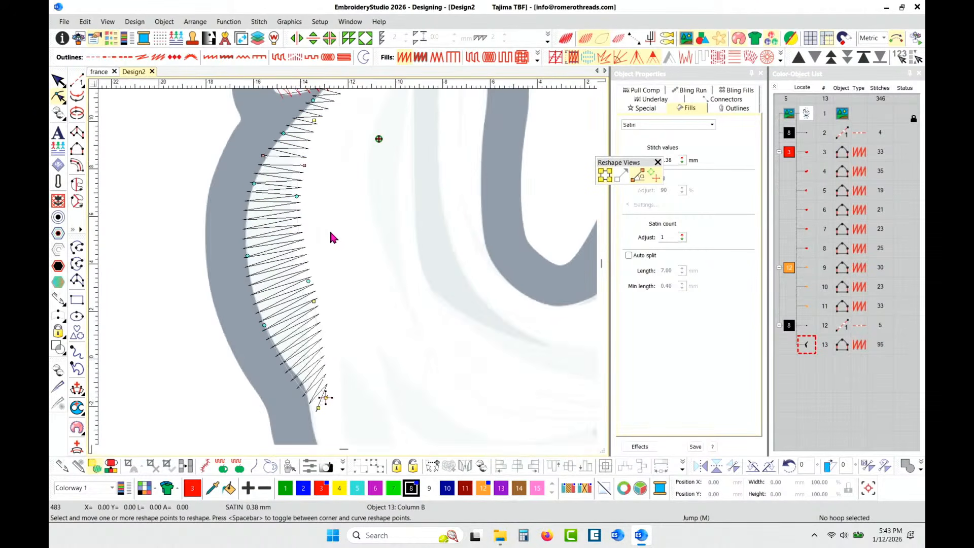
{"action": "scroll", "coordinate": [332, 238], "scroll_direction": "up", "scroll_amount": 2}
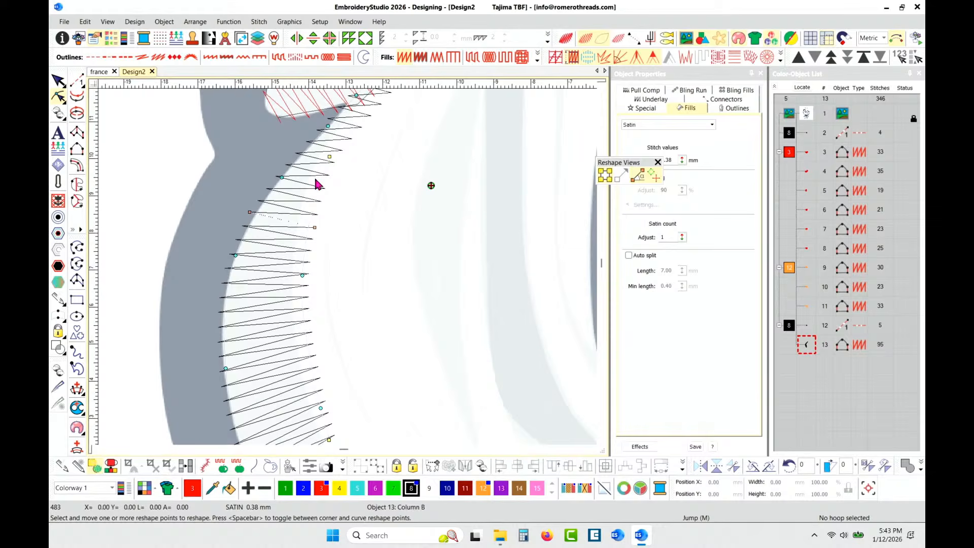
{"action": "scroll", "coordinate": [350, 268], "scroll_direction": "down", "scroll_amount": 1}
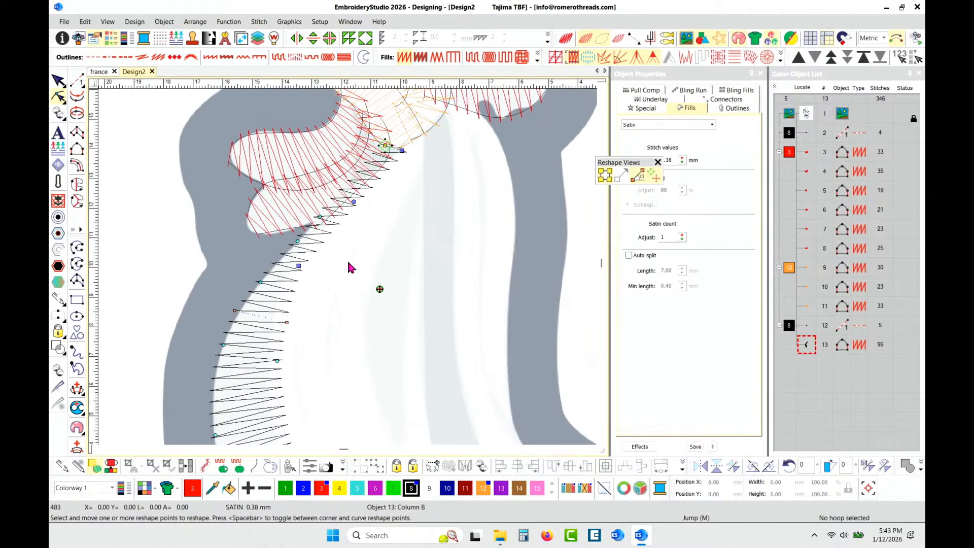
{"action": "left_click_drag", "start_coordinate": [355, 204], "coordinate": [363, 205]}
{"action": "scroll", "coordinate": [351, 273], "scroll_direction": "down", "scroll_amount": 1}
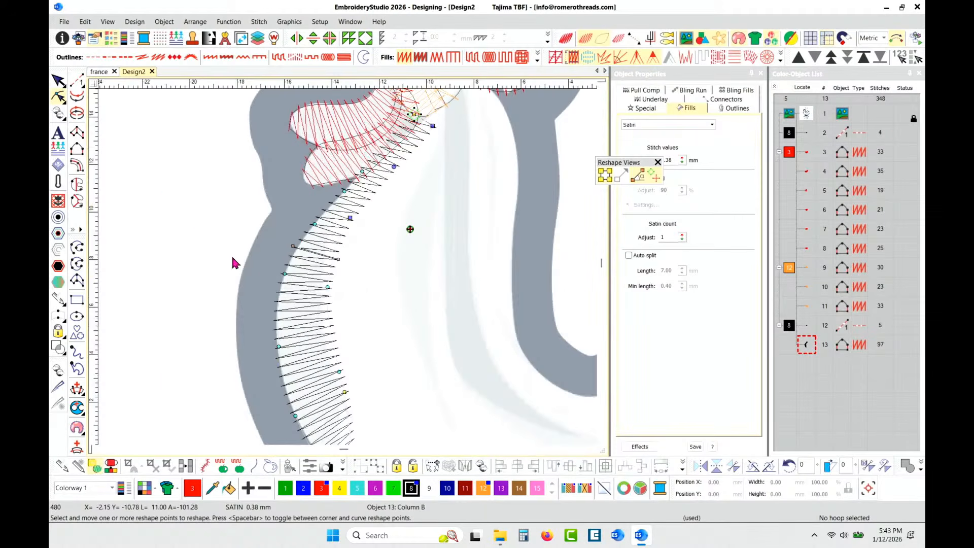
{"action": "left_click", "coordinate": [58, 80]}
{"action": "left_click", "coordinate": [180, 171]}
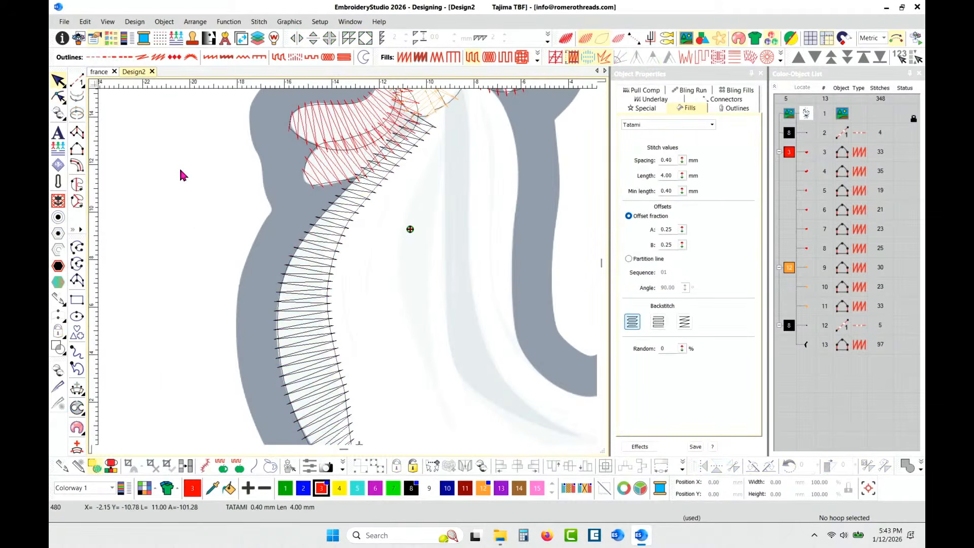
Step: Start another Column B from a lower point inside the breast, running side 1 up to the first column's inner edge
{"action": "scroll", "coordinate": [359, 276], "scroll_direction": "down", "scroll_amount": 3}
{"action": "scroll", "coordinate": [367, 279], "scroll_direction": "up", "scroll_amount": 2}
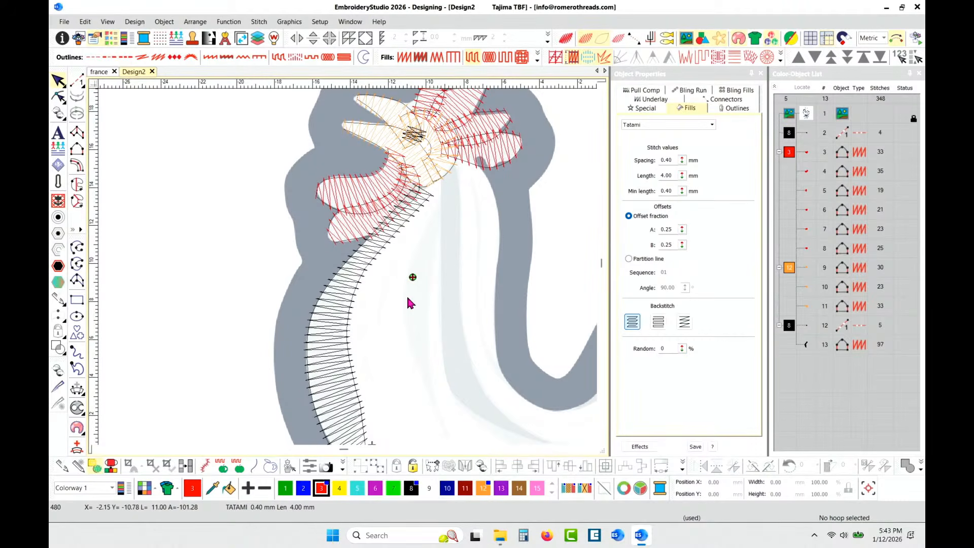
{"action": "scroll", "coordinate": [354, 296], "scroll_direction": "down", "scroll_amount": 1}
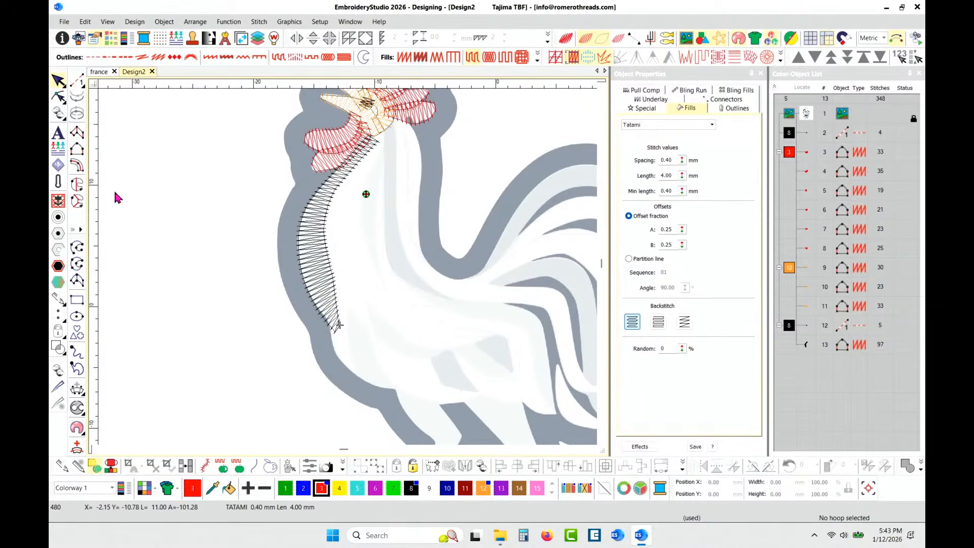
{"action": "left_click", "coordinate": [76, 149]}
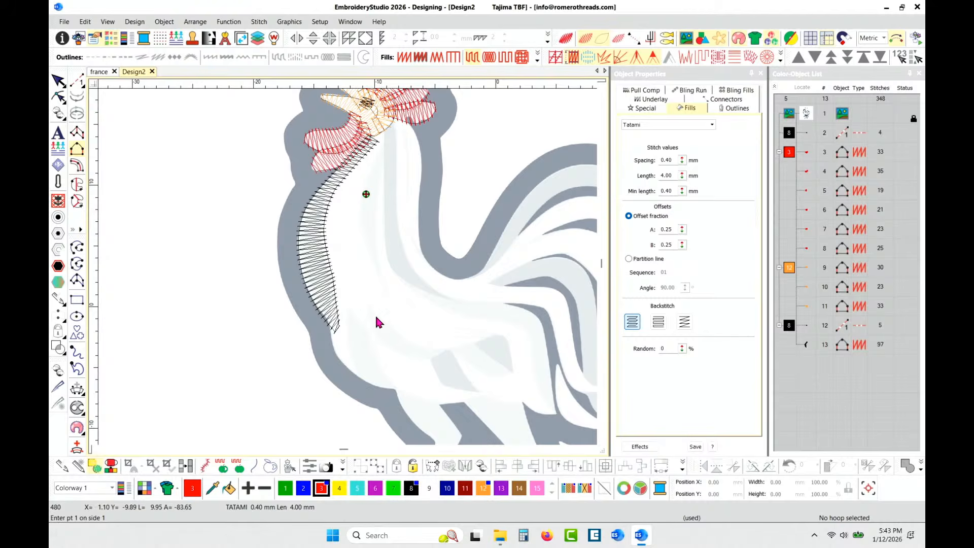
{"action": "scroll", "coordinate": [376, 313], "scroll_direction": "up", "scroll_amount": 2}
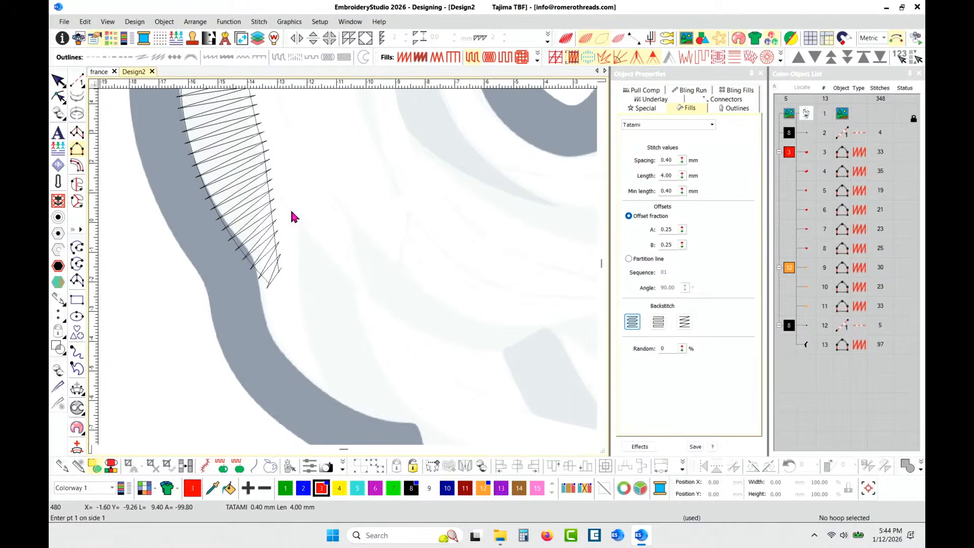
{"action": "left_click", "coordinate": [364, 303]}
{"action": "left_click", "coordinate": [289, 207]}
{"action": "key", "text": "c"}
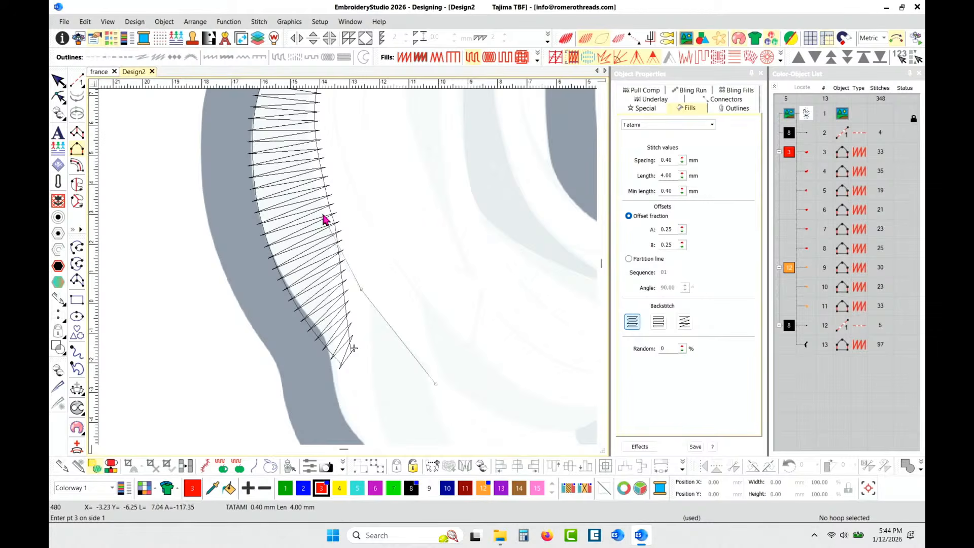
{"action": "left_click", "coordinate": [323, 215]}
Step: Continue side 1 with curve points just inside the first column's inner edge, past the wattle to beneath the head, and finish the side
{"action": "scroll", "coordinate": [348, 272], "scroll_direction": "down", "scroll_amount": 1}
{"action": "scroll", "coordinate": [350, 273], "scroll_direction": "up", "scroll_amount": 4}
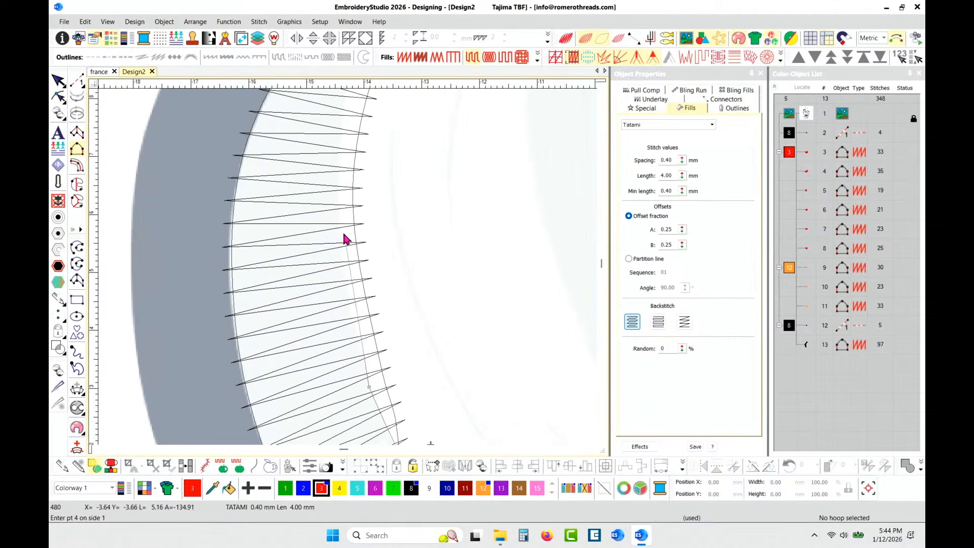
{"action": "left_click", "coordinate": [341, 227]}
{"action": "key", "text": "c"}
{"action": "left_click", "coordinate": [353, 160]}
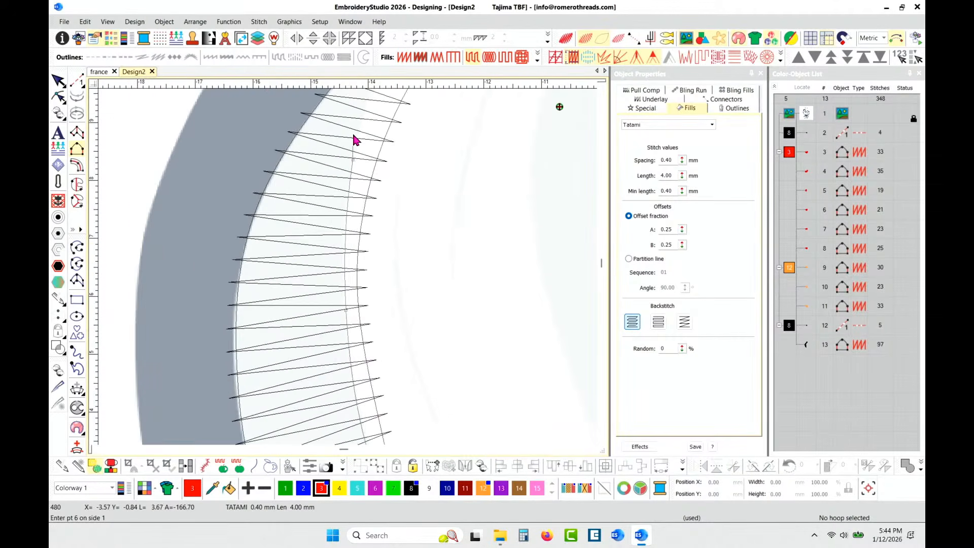
{"action": "key", "text": "c"}
{"action": "right_click", "coordinate": [385, 142]}
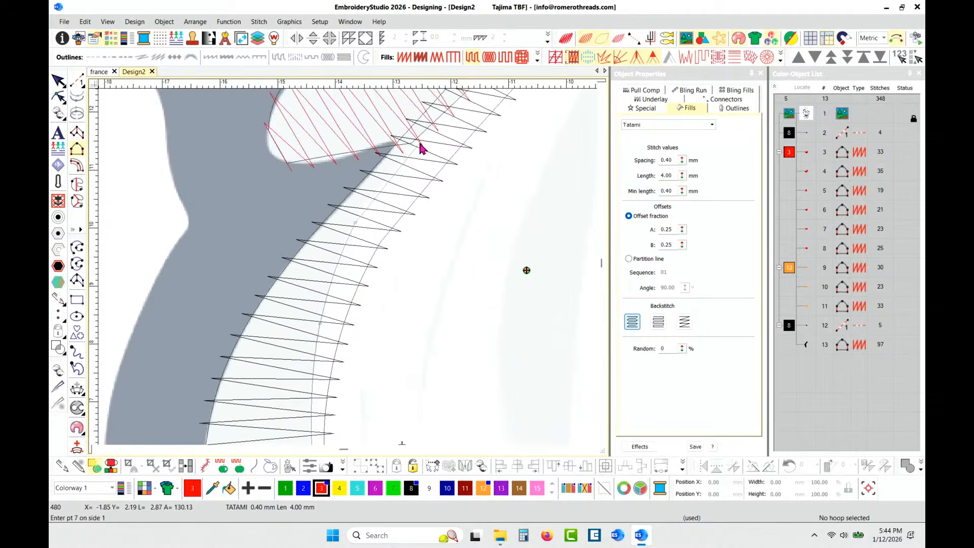
{"action": "right_click", "coordinate": [405, 158]}
{"action": "right_click", "coordinate": [405, 157]}
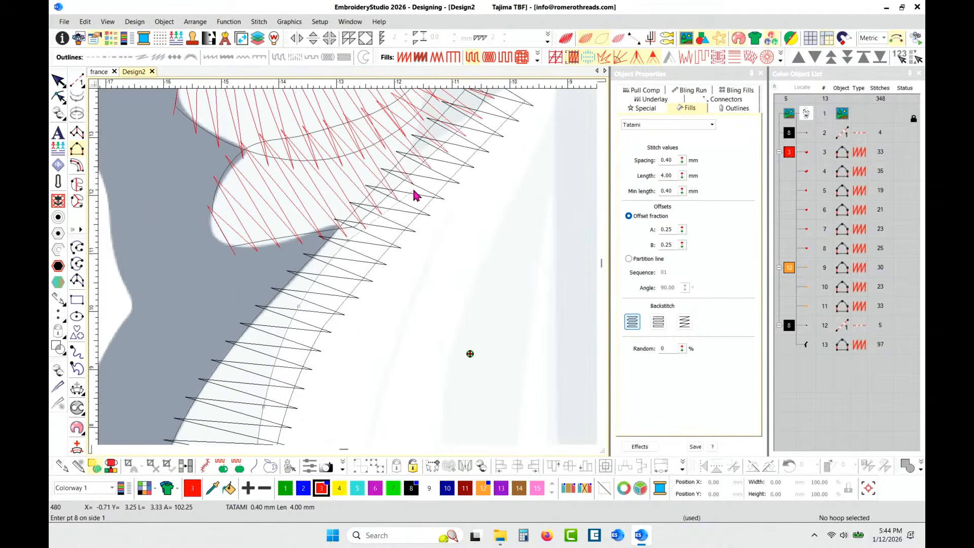
{"action": "right_click", "coordinate": [465, 127]}
{"action": "right_click", "coordinate": [429, 176]}
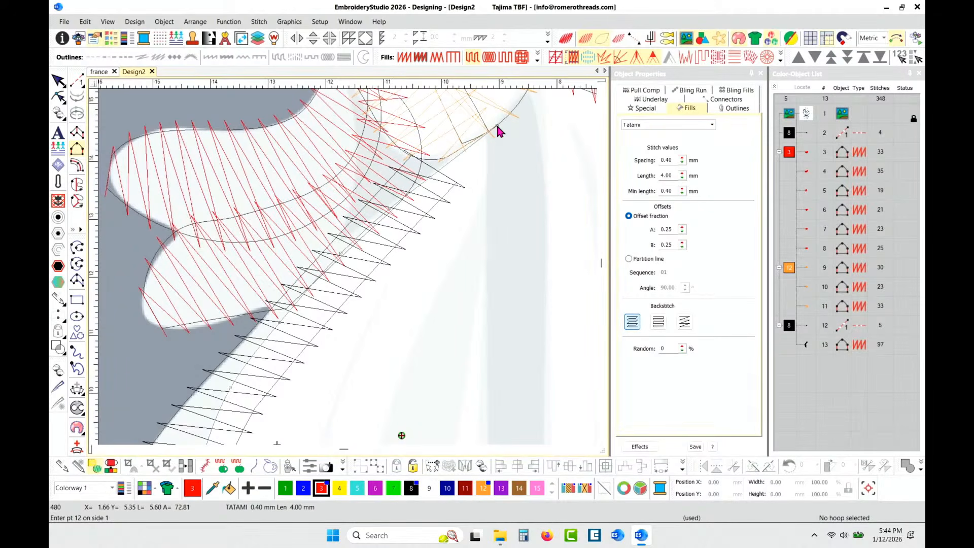
{"action": "key", "text": "Return"}
Step: Digitize side 2 from the lower tip up the inside of the neck in a parallel curve to beneath the head, and generate the column
{"action": "scroll", "coordinate": [496, 126], "scroll_direction": "down", "scroll_amount": 4}
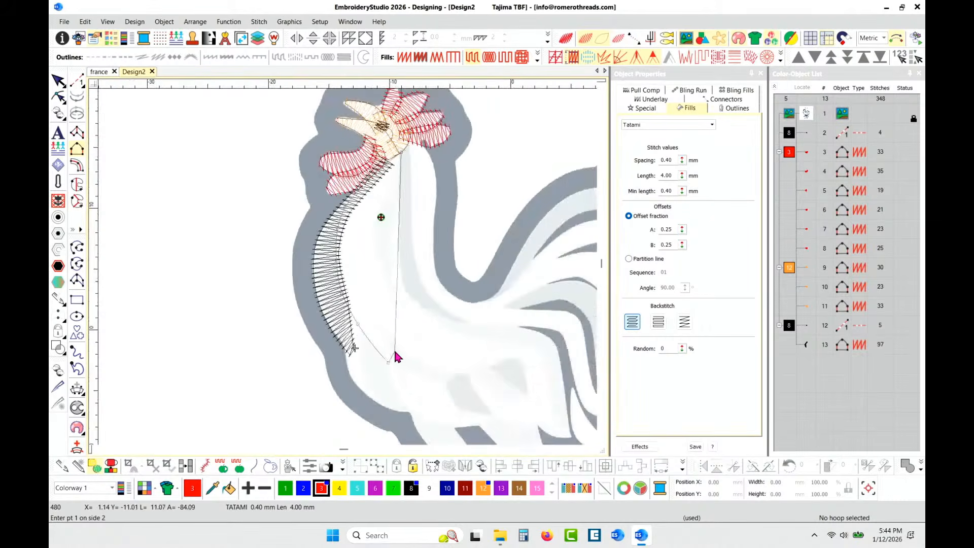
{"action": "scroll", "coordinate": [395, 352], "scroll_direction": "up", "scroll_amount": 3}
{"action": "left_click", "coordinate": [354, 312]}
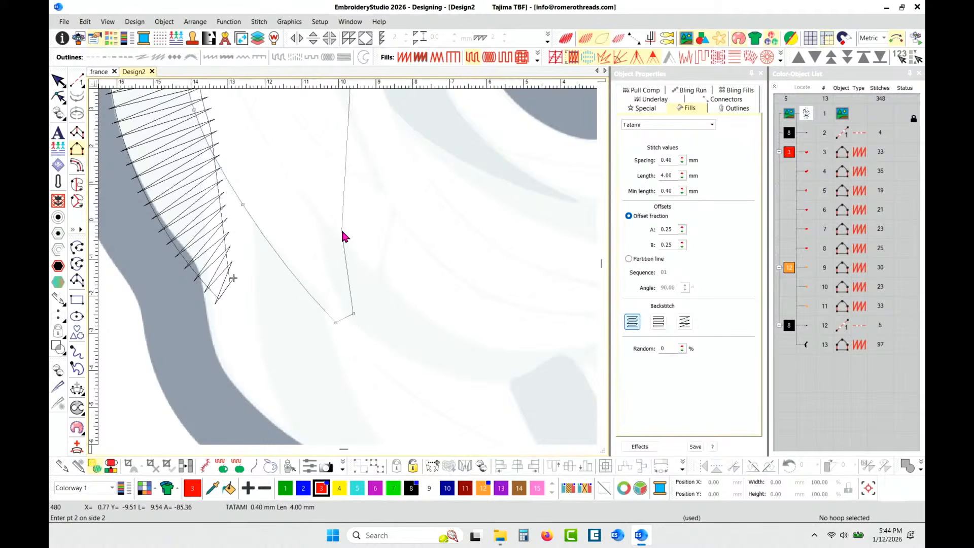
{"action": "left_click", "coordinate": [322, 214]}
{"action": "key", "text": "c"}
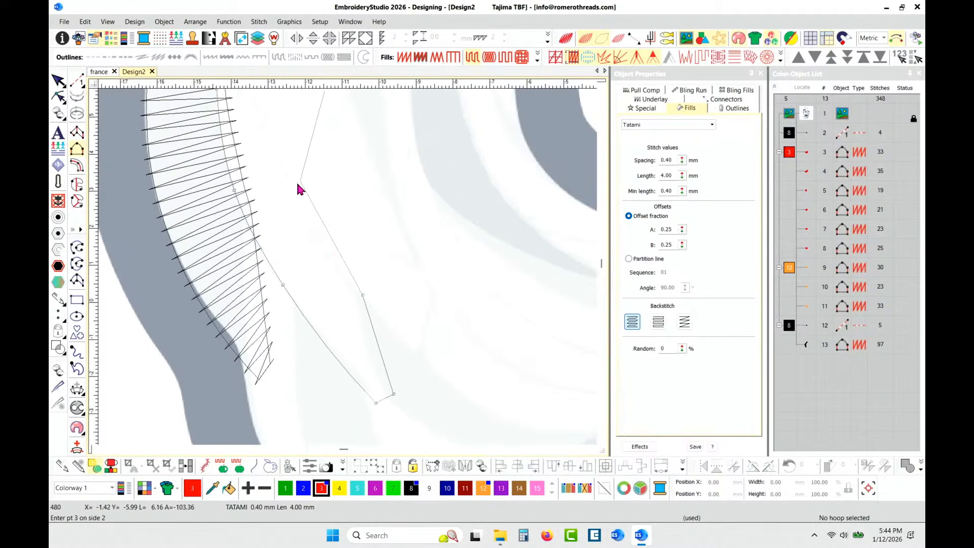
{"action": "right_click", "coordinate": [285, 185]}
{"action": "key", "text": "c"}
{"action": "right_click", "coordinate": [314, 218]}
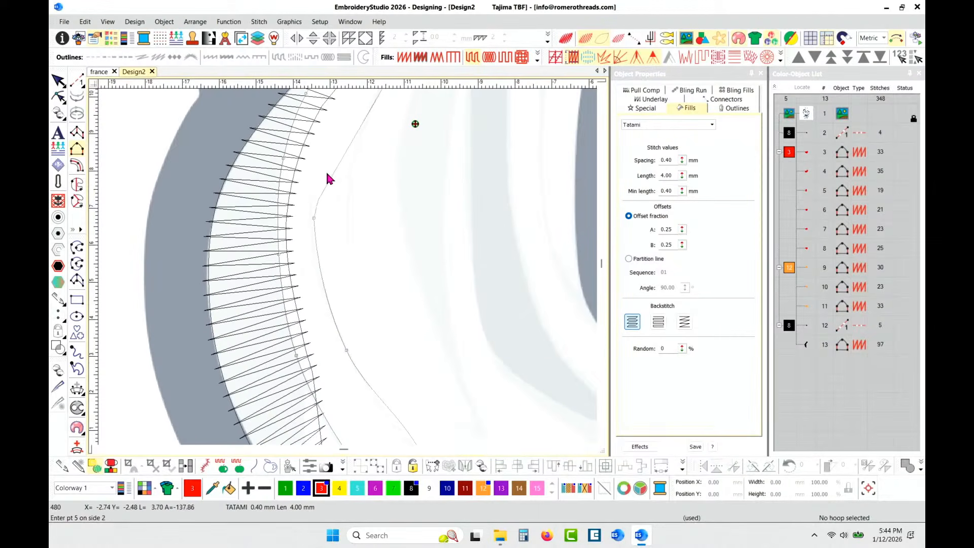
{"action": "key", "text": "c"}
{"action": "right_click", "coordinate": [353, 168]}
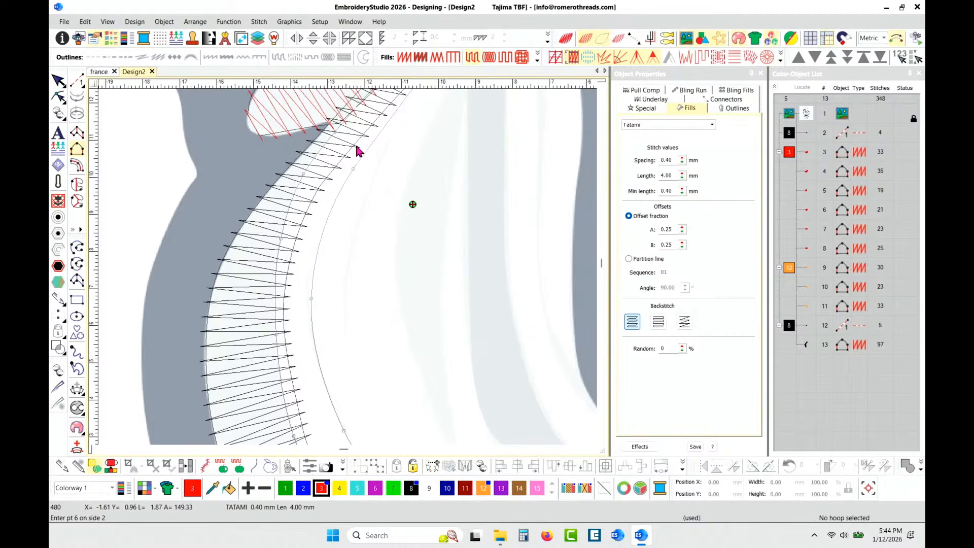
{"action": "key", "text": "c"}
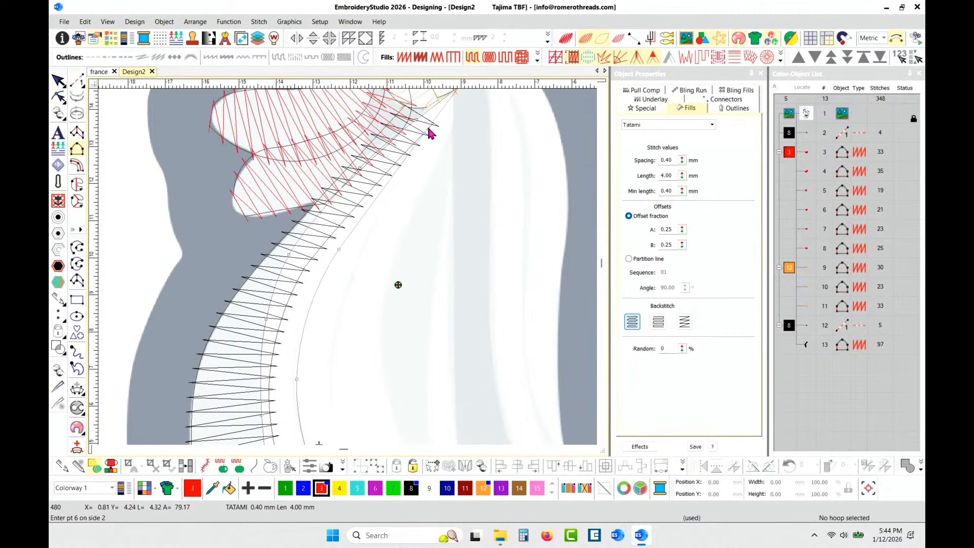
{"action": "left_click", "coordinate": [429, 133]}
{"action": "key", "text": "Return"}
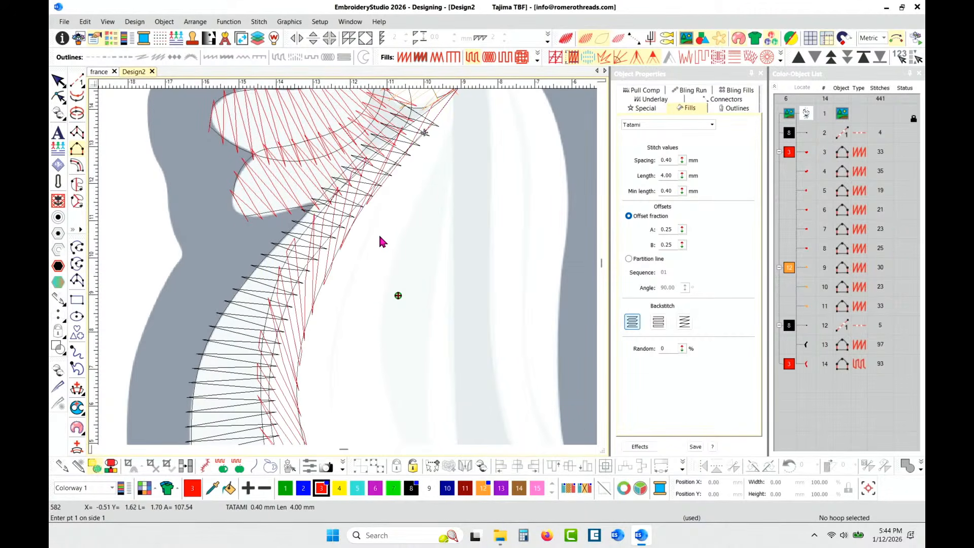
Step: Change the new inner column's fill to Satin and recolor it black
{"action": "key", "text": "Escape"}
{"action": "left_click", "coordinate": [403, 58]}
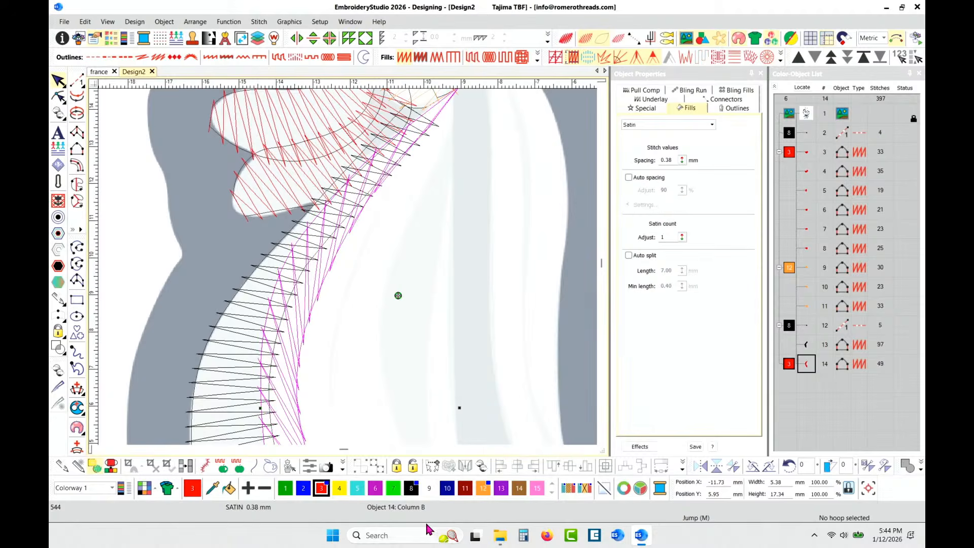
{"action": "scroll", "coordinate": [349, 271], "scroll_direction": "down", "scroll_amount": 2}
{"action": "scroll", "coordinate": [349, 268], "scroll_direction": "down", "scroll_amount": 2}
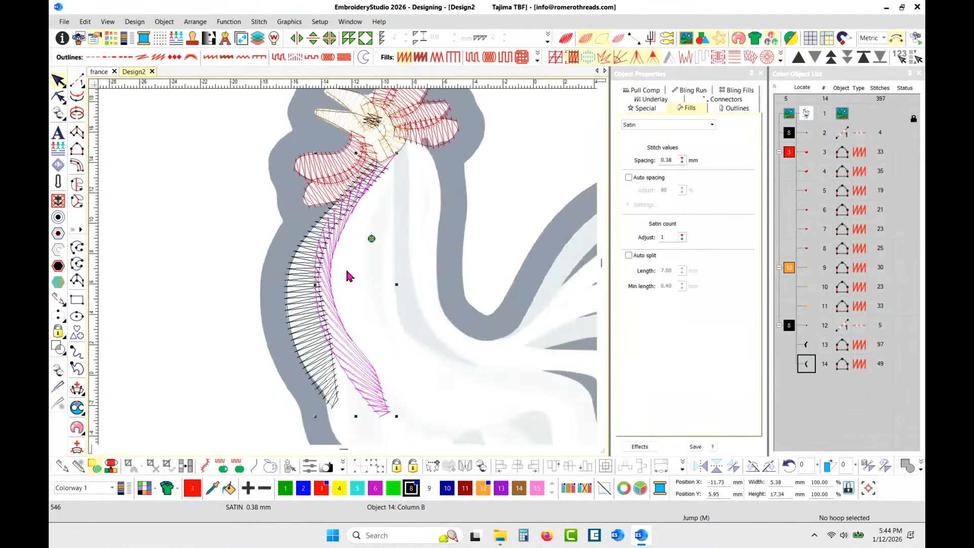
Step: Add a nearly horizontal stitch angle across the middle of the inner column and show the design in TrueView
{"action": "key", "text": "ctrl+h"}
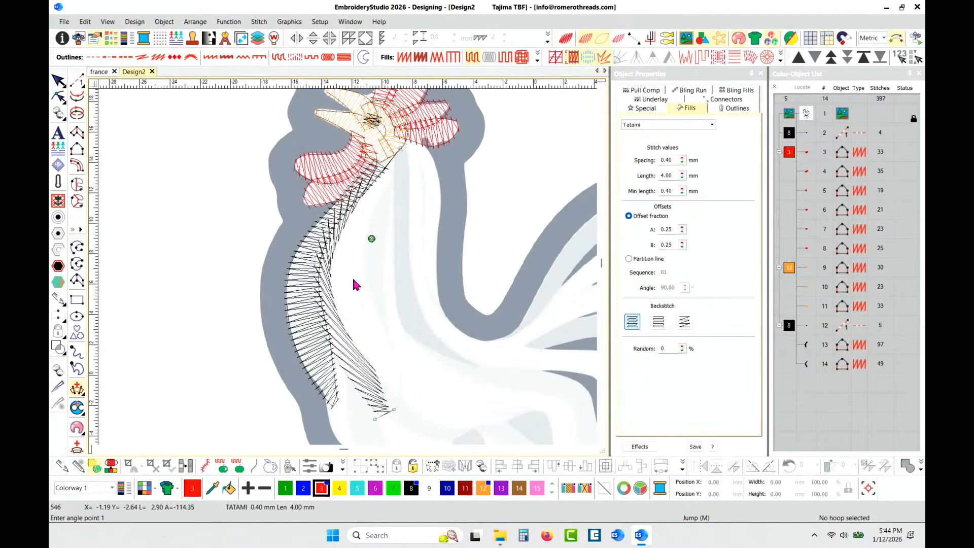
{"action": "key", "text": "t"}
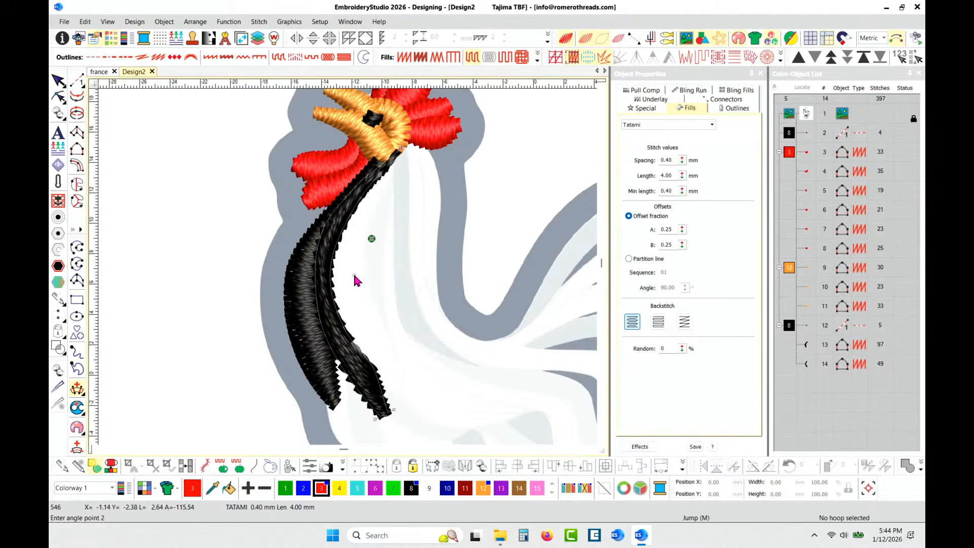
{"action": "left_click", "coordinate": [355, 276]}
{"action": "left_click", "coordinate": [235, 285]}
{"action": "key", "text": "Return"}
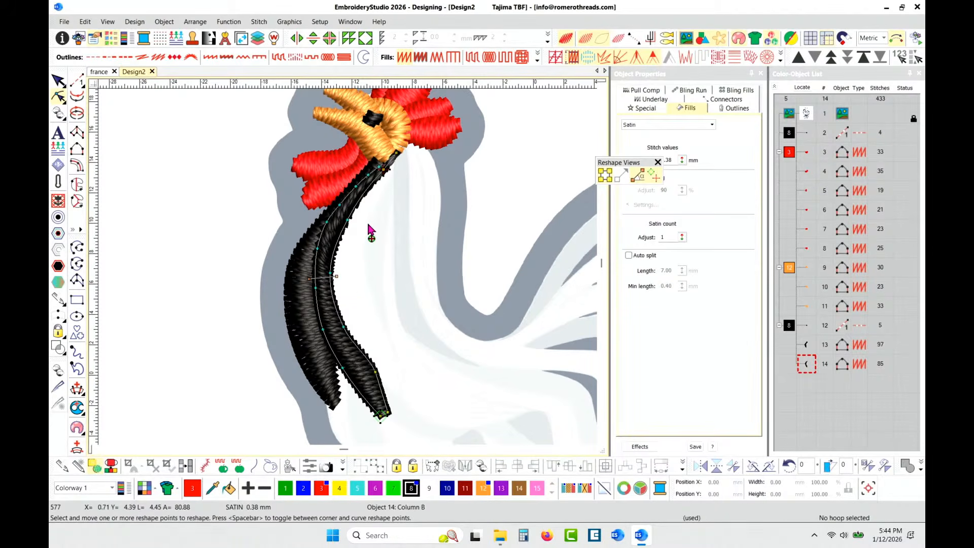
Step: Add a stitch angle of about 157° across the inner column's upper part below the wattle, and switch TrueView off
{"action": "key", "text": "ctrl+h"}
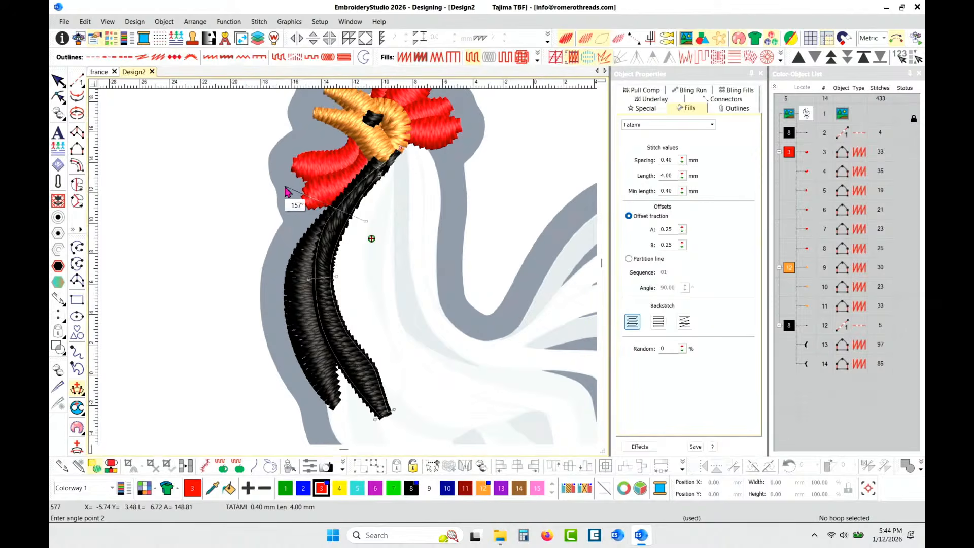
{"action": "key", "text": "Return"}
{"action": "scroll", "coordinate": [371, 239], "scroll_direction": "up", "scroll_amount": 3}
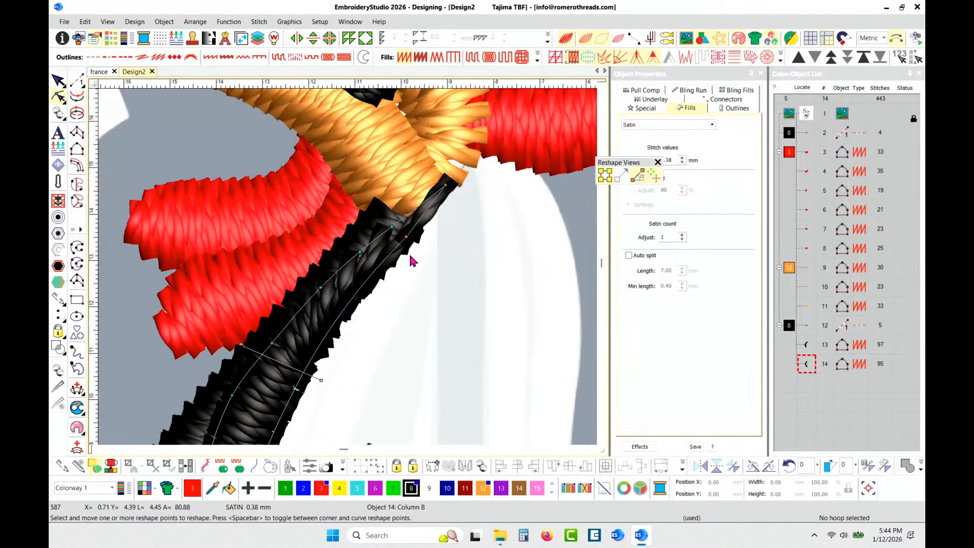
{"action": "key", "text": "t"}
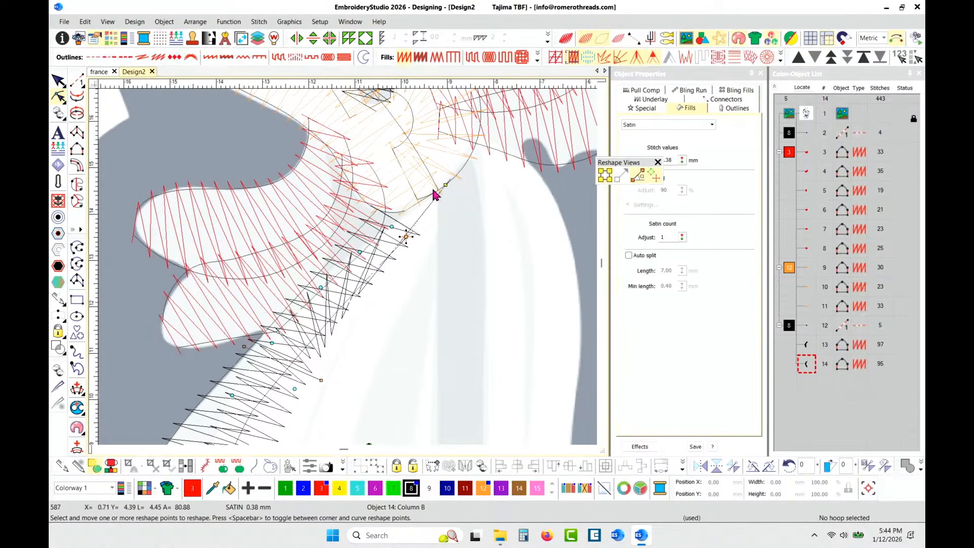
Step: Reshape the upper end of the inner black neck column to meet the orange face, removing surplus reshape points along its outer edge
{"action": "left_click_drag", "start_coordinate": [447, 185], "coordinate": [411, 190]}
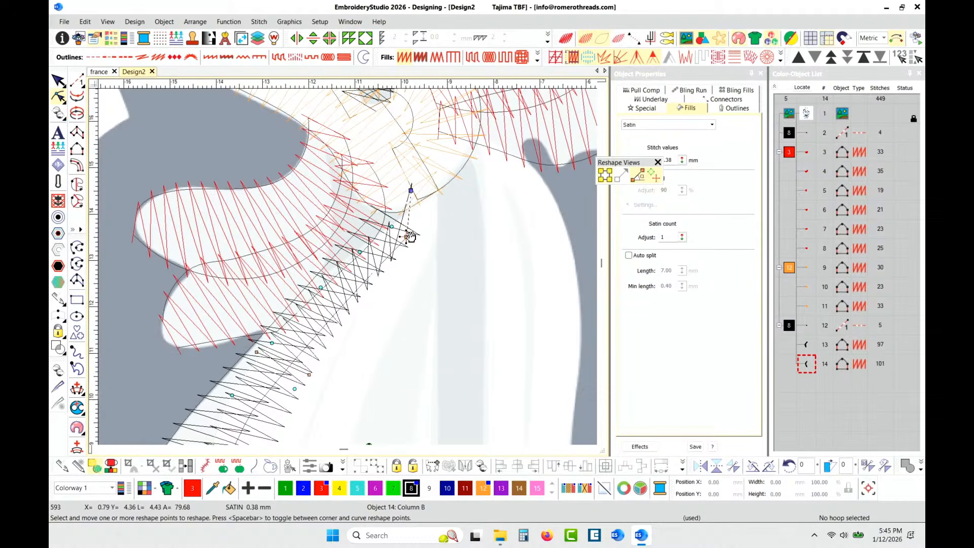
{"action": "left_click_drag", "start_coordinate": [409, 237], "coordinate": [431, 212]}
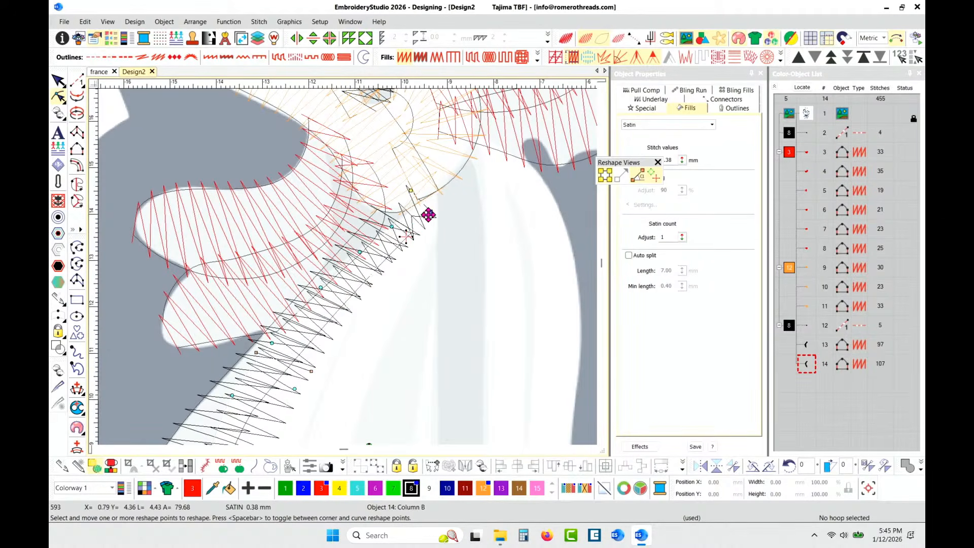
{"action": "key", "text": "Delete"}
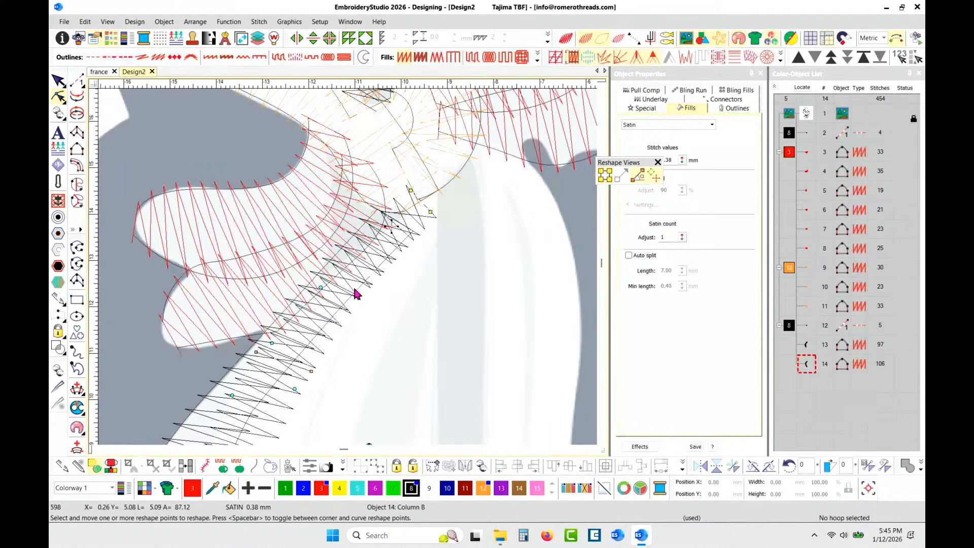
{"action": "left_click_drag", "start_coordinate": [321, 287], "coordinate": [339, 260]}
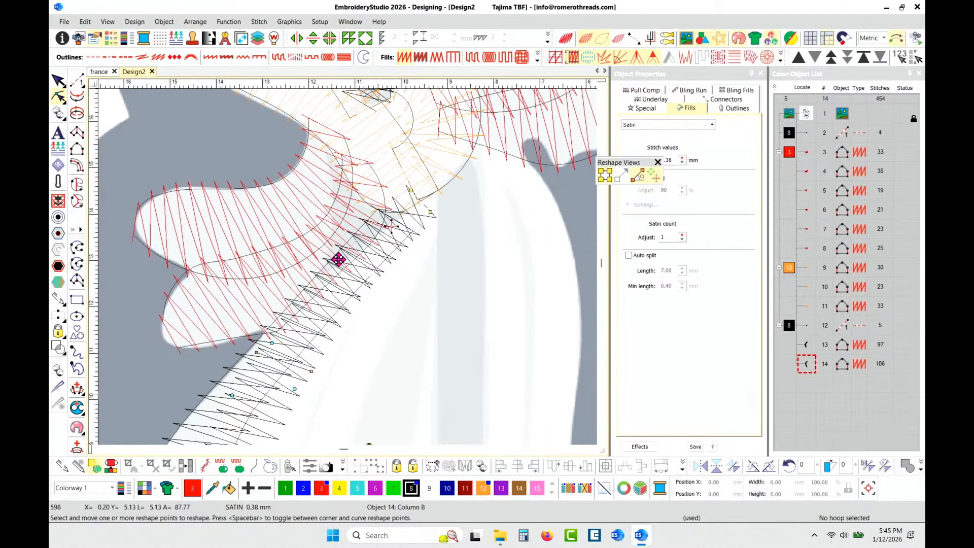
{"action": "key", "text": "Escape"}
Step: Measure the overlap between the two black neck columns around the middle of their length
{"action": "scroll", "coordinate": [406, 371], "scroll_direction": "down", "scroll_amount": 2}
{"action": "scroll", "coordinate": [349, 268], "scroll_direction": "down", "scroll_amount": 2}
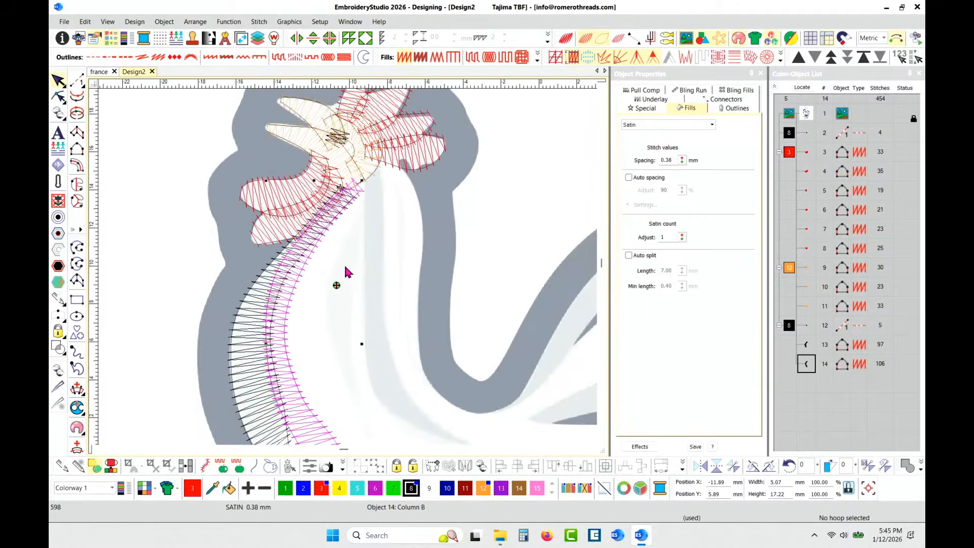
{"action": "scroll", "coordinate": [310, 332], "scroll_direction": "up", "scroll_amount": 2}
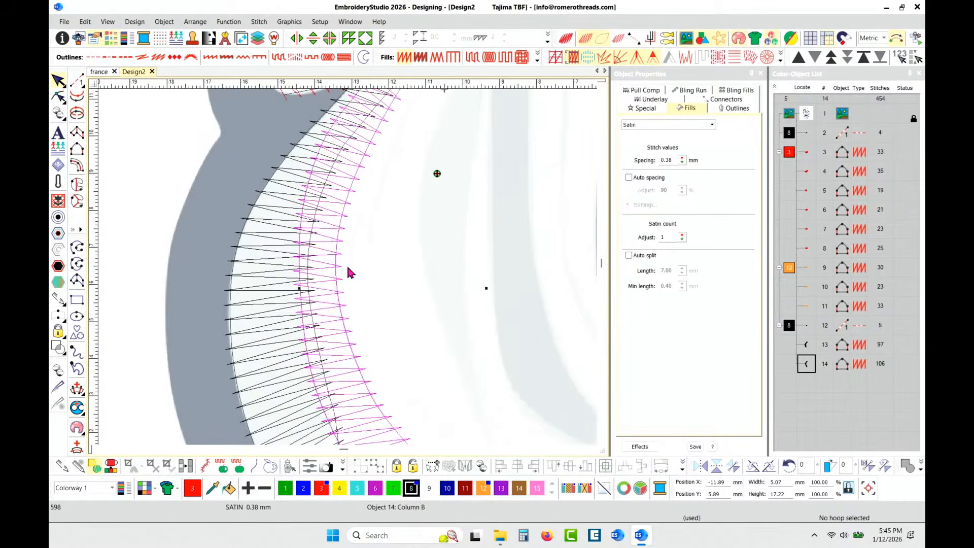
{"action": "scroll", "coordinate": [348, 272], "scroll_direction": "up", "scroll_amount": 2}
{"action": "key", "text": "m"}
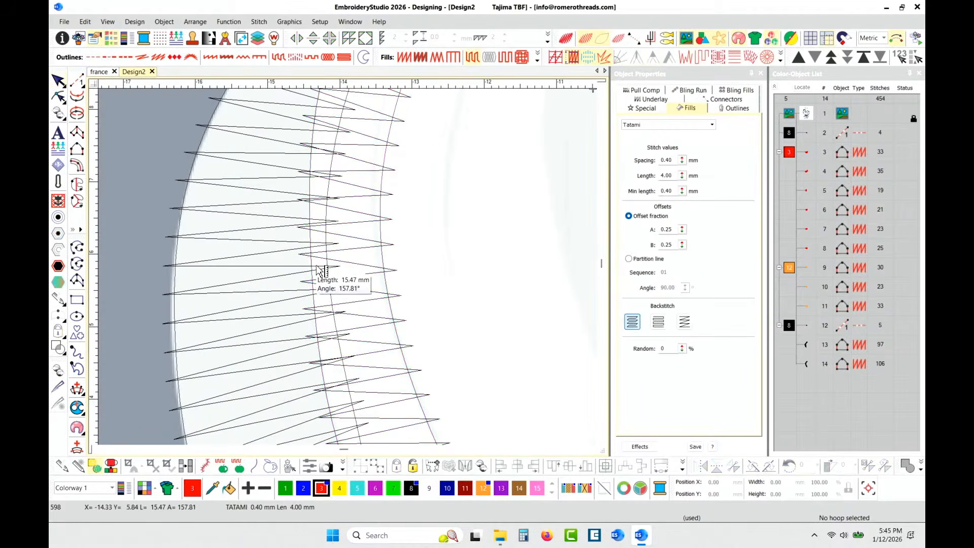
{"action": "left_click_drag", "start_coordinate": [298, 253], "coordinate": [343, 255]}
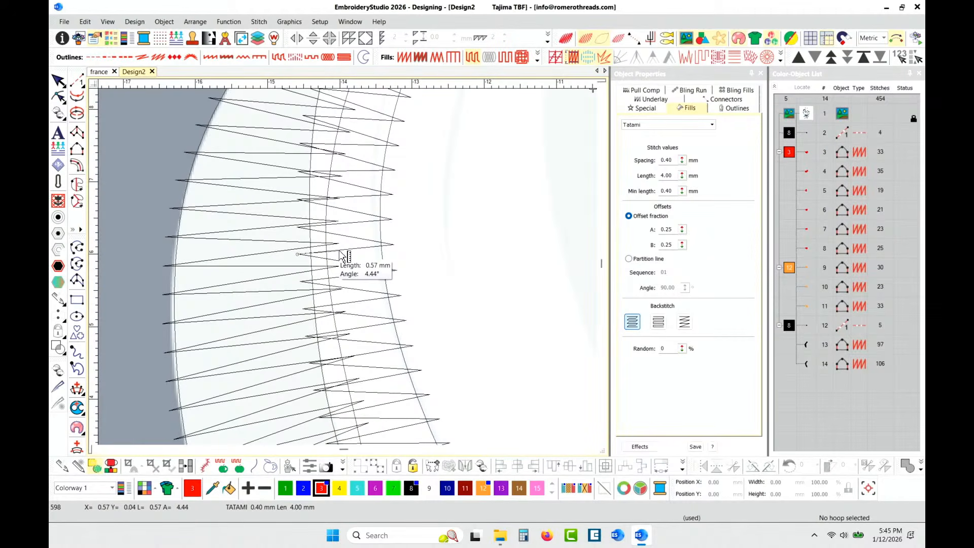
{"action": "left_click", "coordinate": [340, 252]}
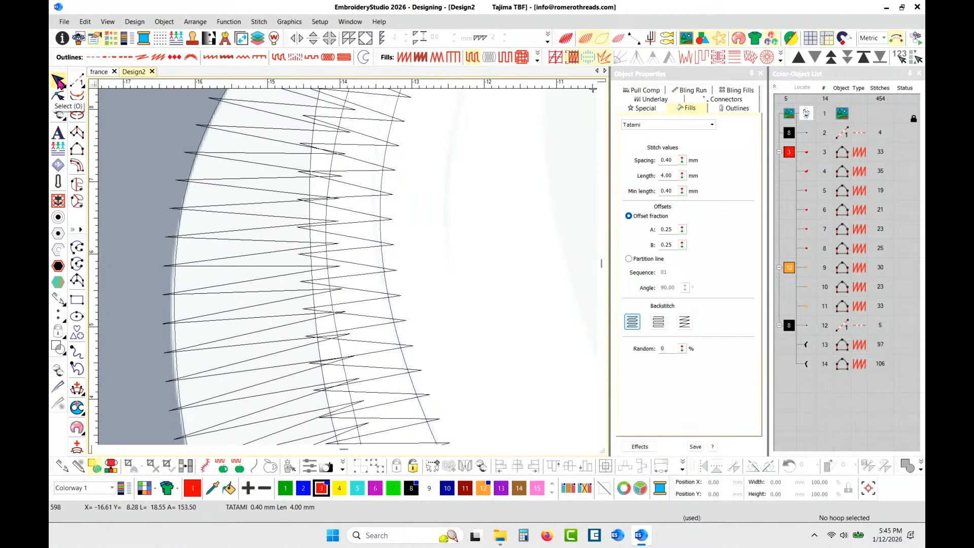
Step: Set the inner black neck column's pull compensation to 0.40 mm on both sides
{"action": "left_click", "coordinate": [357, 184]}
{"action": "scroll", "coordinate": [349, 273], "scroll_direction": "down", "scroll_amount": 5}
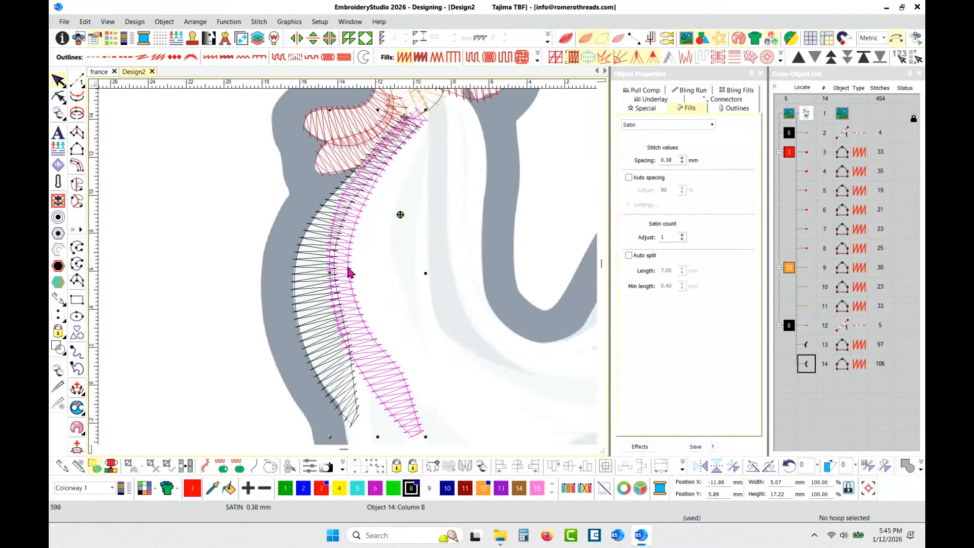
{"action": "scroll", "coordinate": [349, 273], "scroll_direction": "up", "scroll_amount": 1}
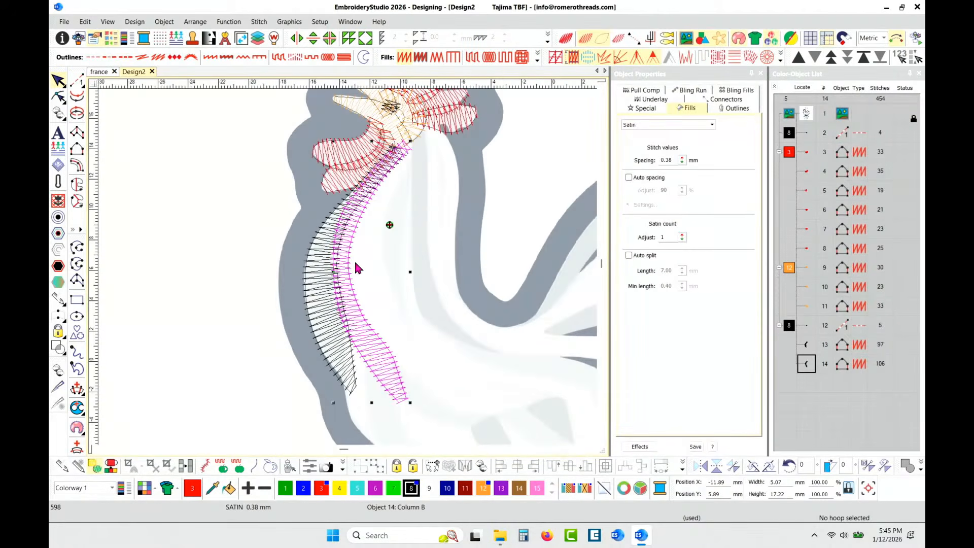
{"action": "left_click", "coordinate": [655, 92]}
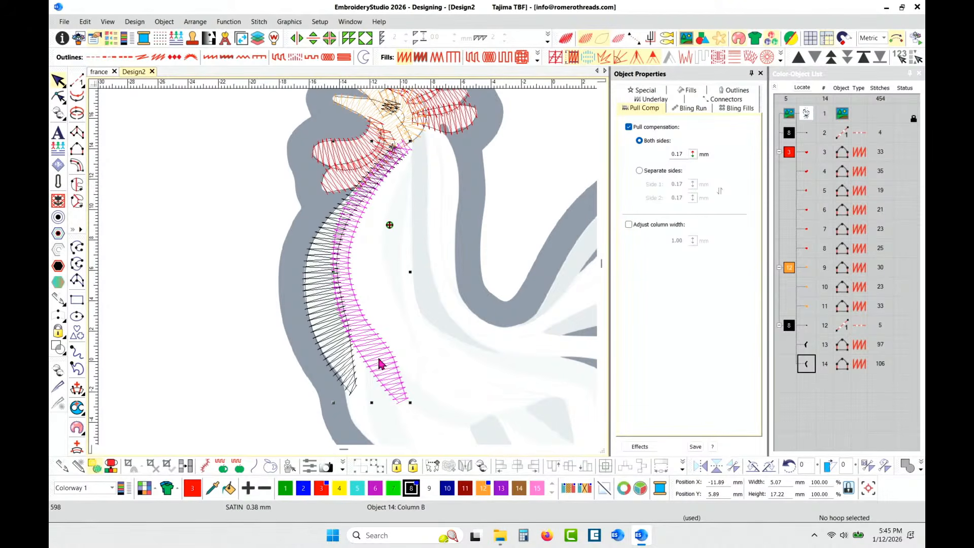
{"action": "double_click", "coordinate": [676, 153]}
{"action": "type", "text": "4"}
{"action": "key", "text": "Return"}
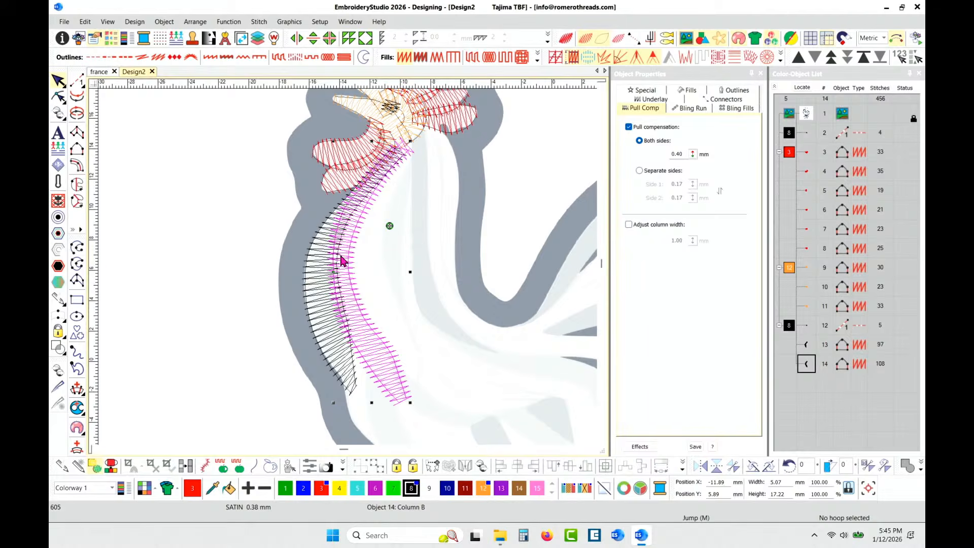
Step: Reshape the inner black neck column by moving its outer edge point slightly further over the neighbouring column, then deselect it
{"action": "scroll", "coordinate": [341, 261], "scroll_direction": "up", "scroll_amount": 2}
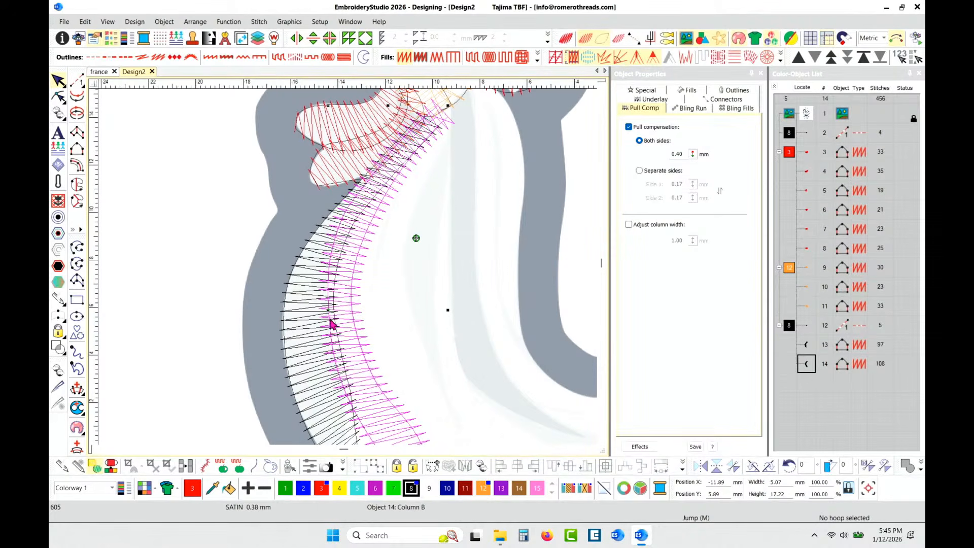
{"action": "key", "text": "h"}
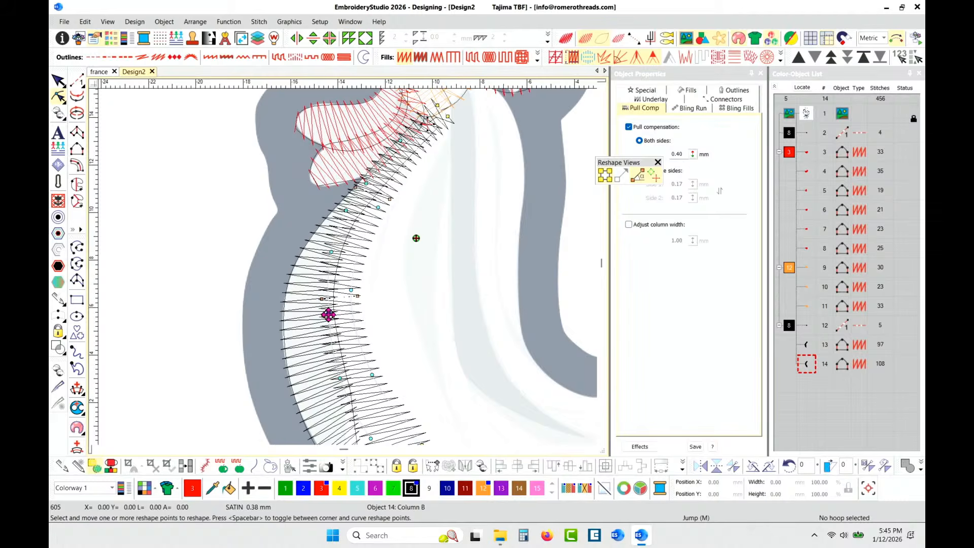
{"action": "left_click_drag", "start_coordinate": [328, 314], "coordinate": [323, 315]}
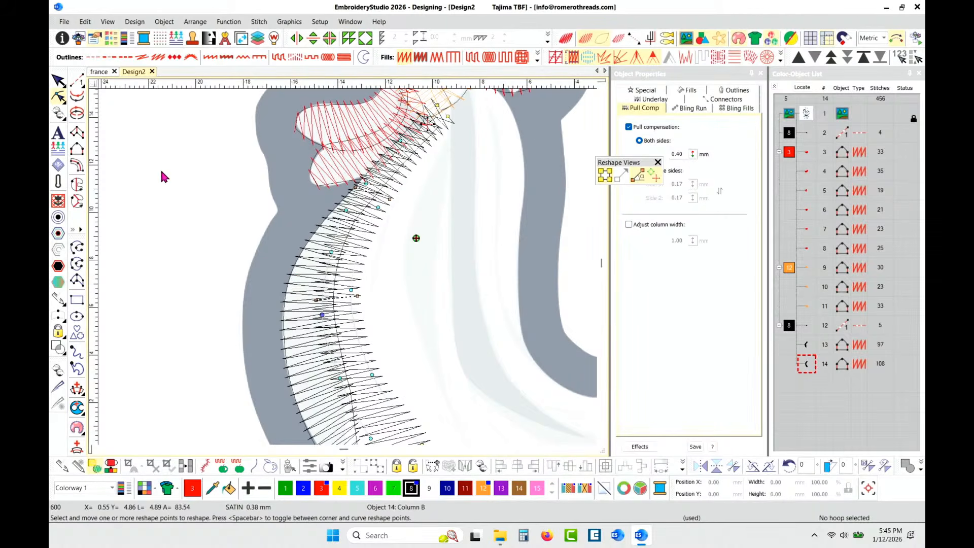
{"action": "left_click", "coordinate": [57, 81]}
{"action": "left_click", "coordinate": [236, 194]}
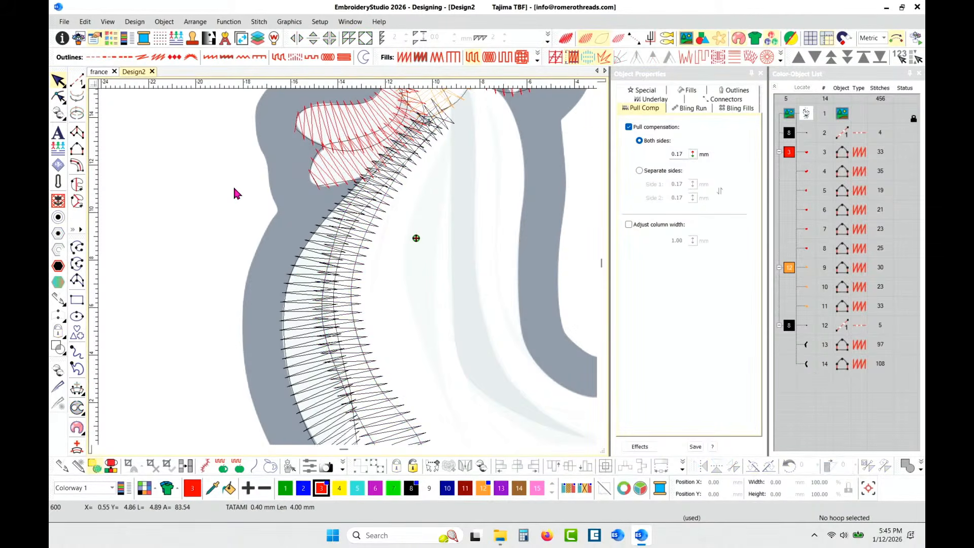
Step: Display the stitches in realistic TrueView and check the neck columns against the whole rooster
{"action": "key", "text": "t"}
{"action": "scroll", "coordinate": [360, 273], "scroll_direction": "down", "scroll_amount": 3}
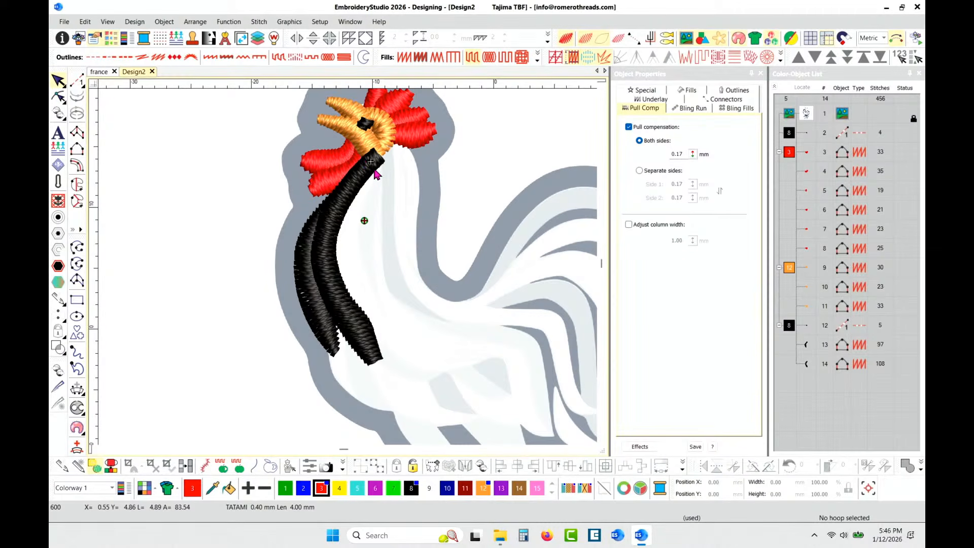
{"action": "scroll", "coordinate": [375, 174], "scroll_direction": "down", "scroll_amount": 2}
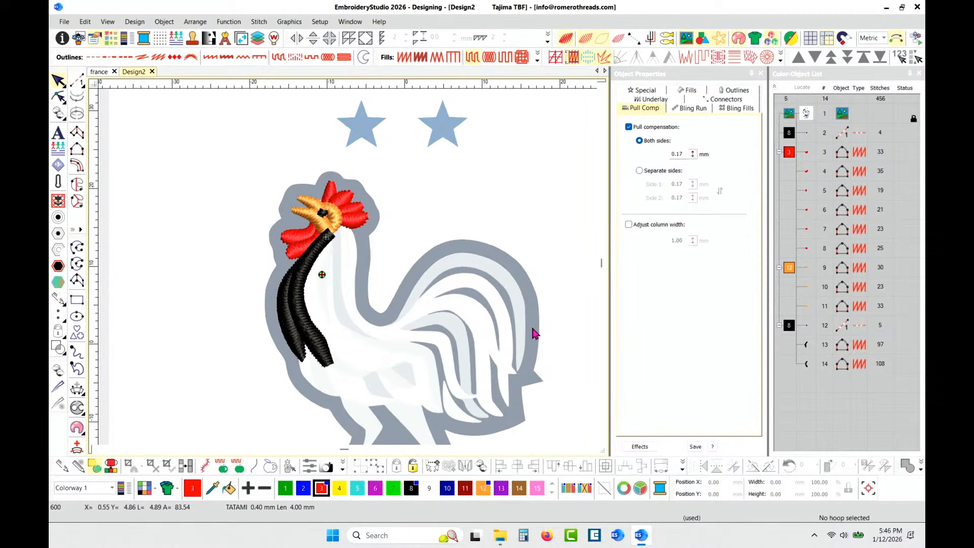
{"action": "scroll", "coordinate": [379, 381], "scroll_direction": "down", "scroll_amount": 1}
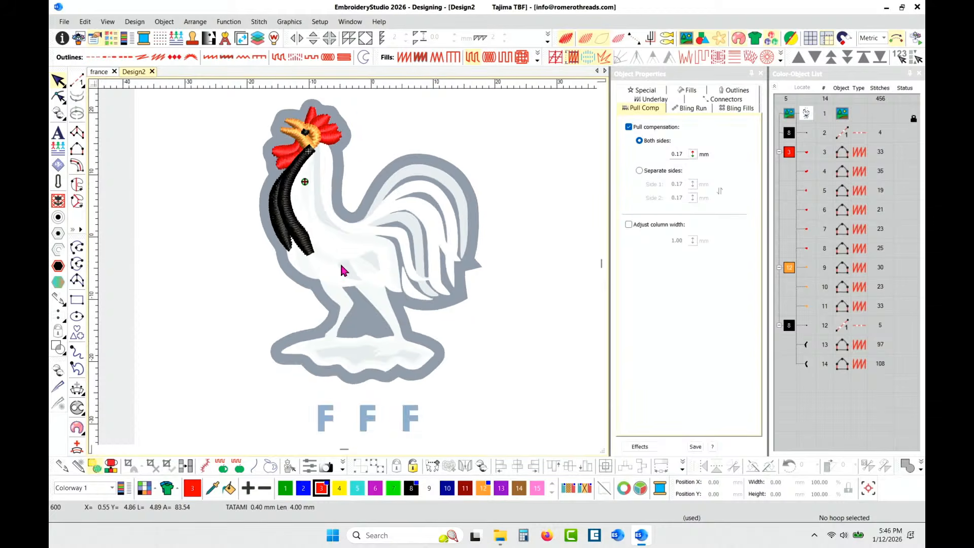
{"action": "scroll", "coordinate": [341, 269], "scroll_direction": "up", "scroll_amount": 2}
{"action": "scroll", "coordinate": [346, 249], "scroll_direction": "down", "scroll_amount": 2}
{"action": "scroll", "coordinate": [351, 256], "scroll_direction": "up", "scroll_amount": 2}
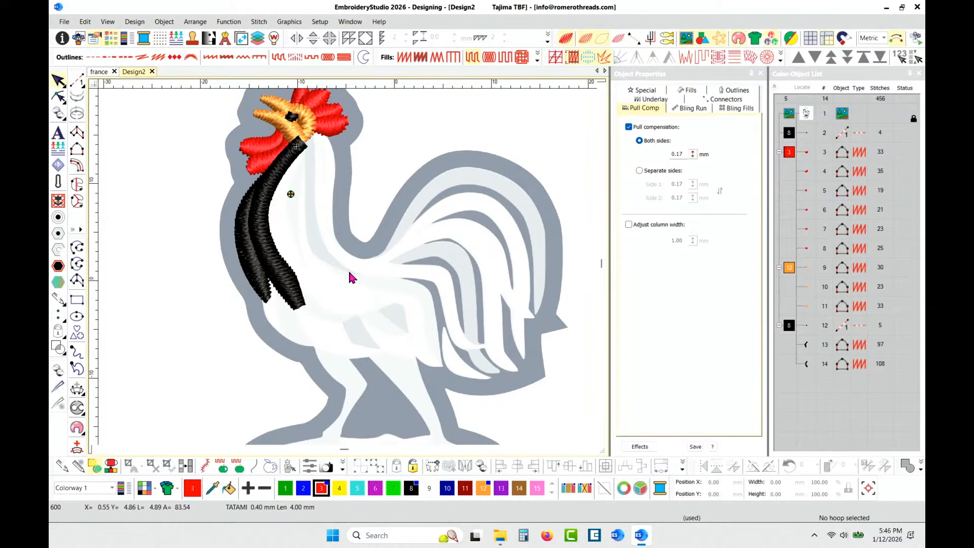
{"action": "scroll", "coordinate": [347, 269], "scroll_direction": "down", "scroll_amount": 3}
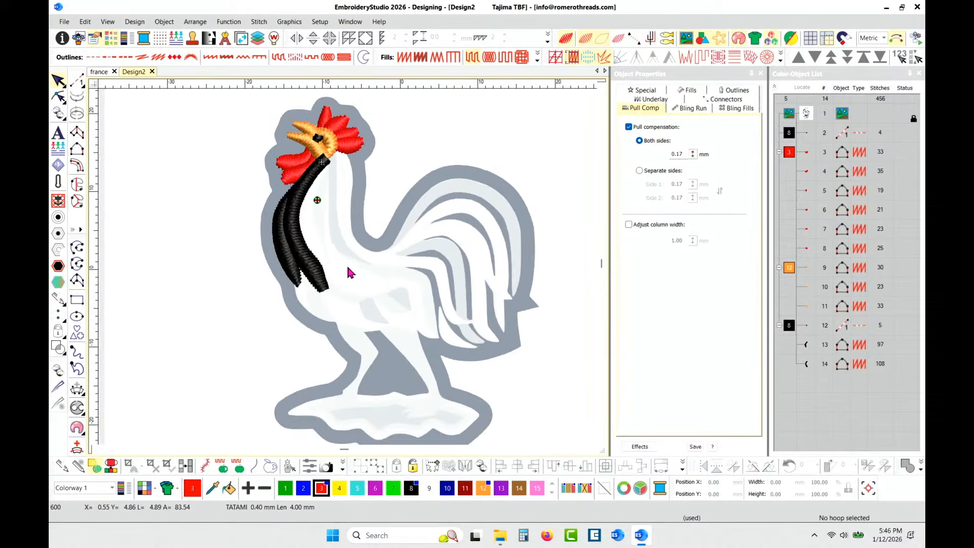
Step: Examine the rooster's feet and the wavy base in the artwork, where the front leg joins the ground
{"action": "scroll", "coordinate": [355, 281], "scroll_direction": "up", "scroll_amount": 2}
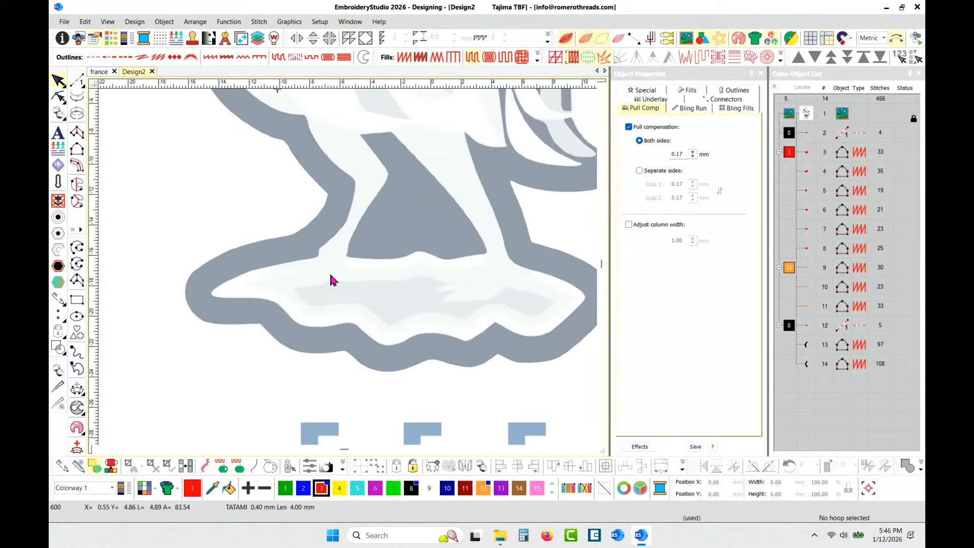
{"action": "scroll", "coordinate": [335, 276], "scroll_direction": "up", "scroll_amount": 2}
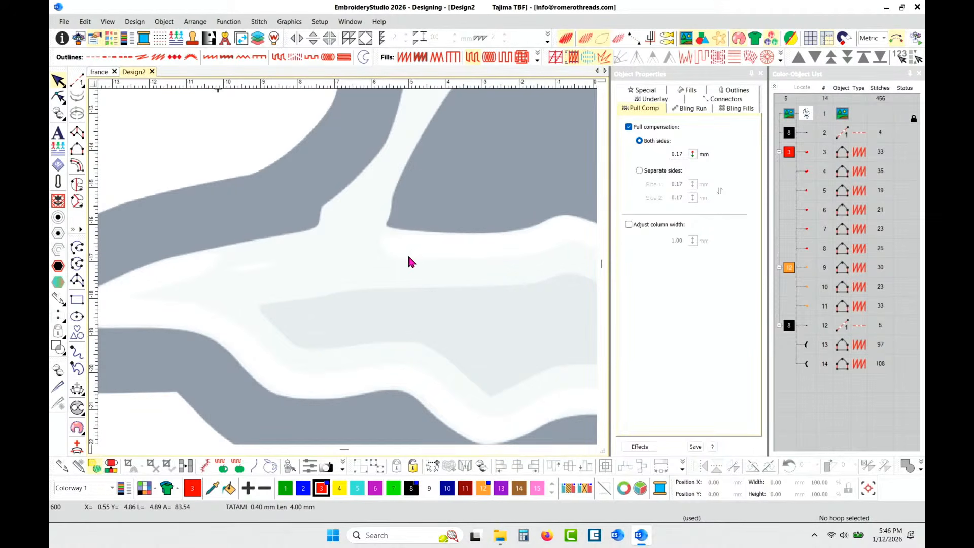
{"action": "scroll", "coordinate": [348, 271], "scroll_direction": "down", "scroll_amount": 2}
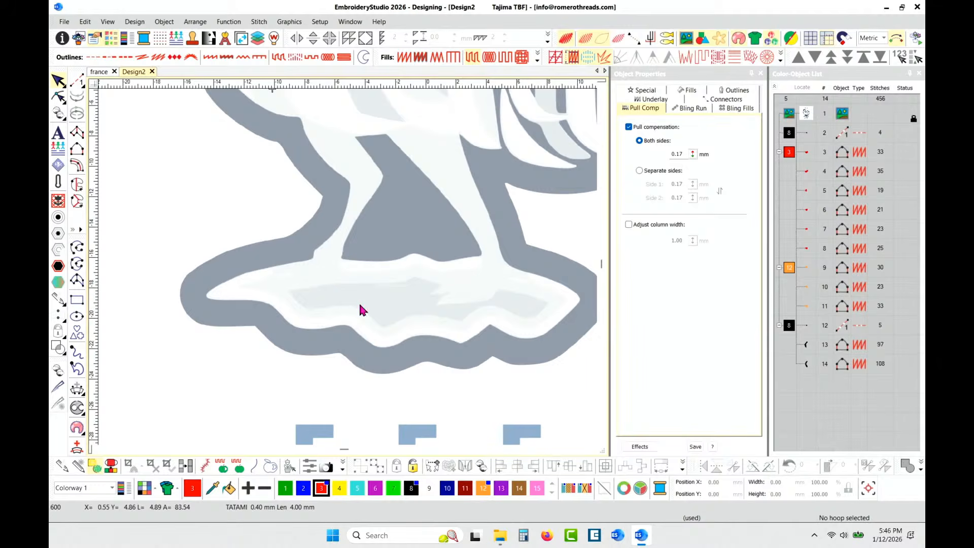
{"action": "scroll", "coordinate": [330, 269], "scroll_direction": "up", "scroll_amount": 2}
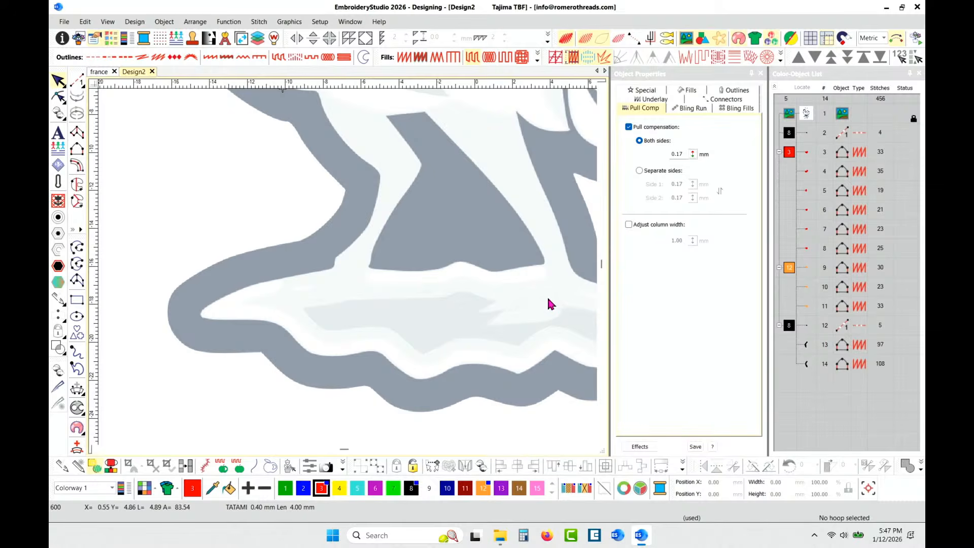
{"action": "scroll", "coordinate": [547, 295], "scroll_direction": "down", "scroll_amount": 1}
{"action": "scroll", "coordinate": [344, 264], "scroll_direction": "up", "scroll_amount": 2}
{"action": "scroll", "coordinate": [339, 264], "scroll_direction": "down", "scroll_amount": 1}
{"action": "scroll", "coordinate": [203, 279], "scroll_direction": "down", "scroll_amount": 1}
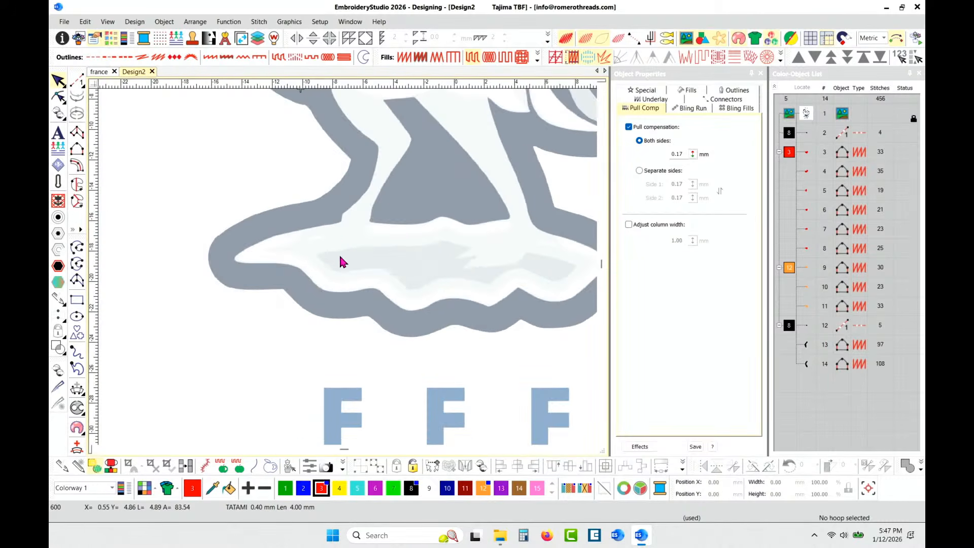
{"action": "scroll", "coordinate": [340, 262], "scroll_direction": "up", "scroll_amount": 2}
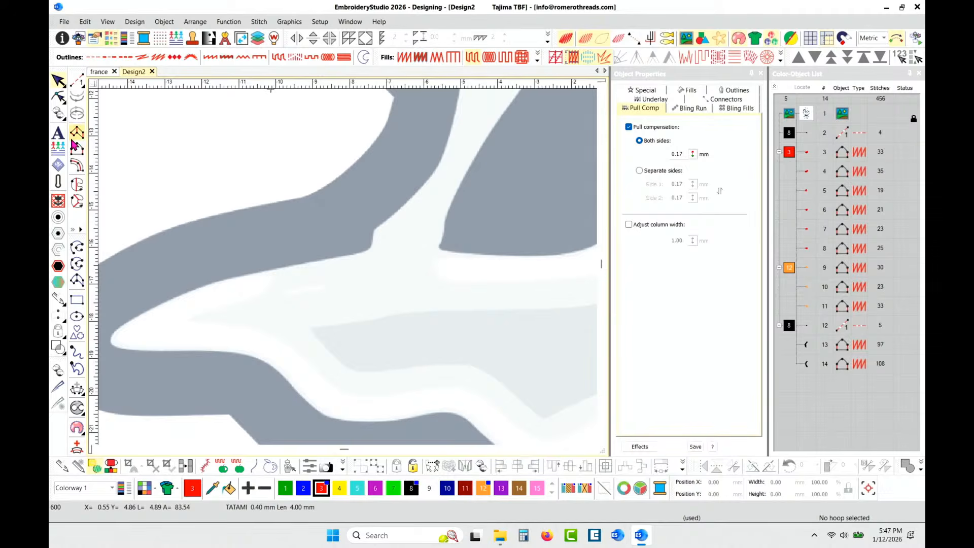
Step: Digitize a red Tatami Column B shape about 3.5 mm long on the base's upper edge, beside the front foot
{"action": "left_click", "coordinate": [79, 157]}
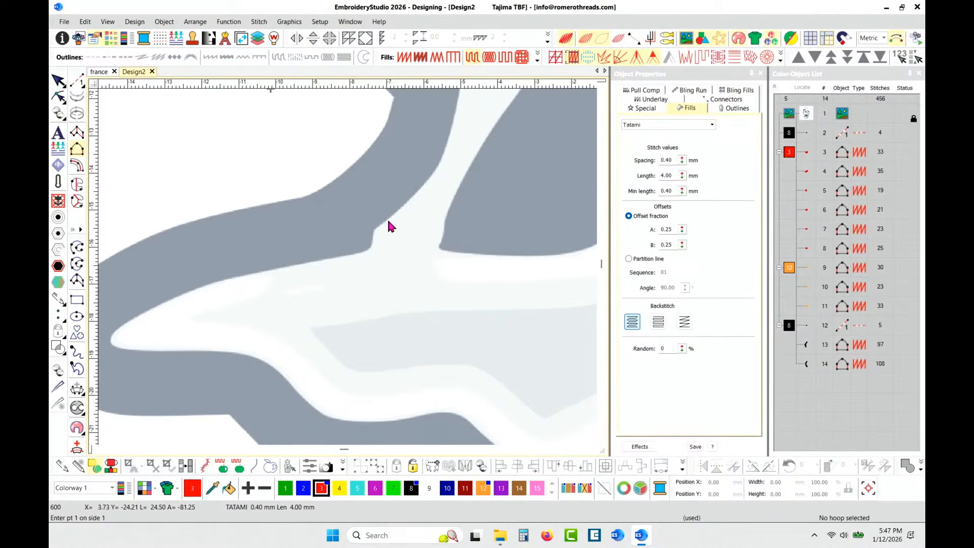
{"action": "scroll", "coordinate": [388, 222], "scroll_direction": "down", "scroll_amount": 2}
{"action": "scroll", "coordinate": [394, 165], "scroll_direction": "down", "scroll_amount": 2}
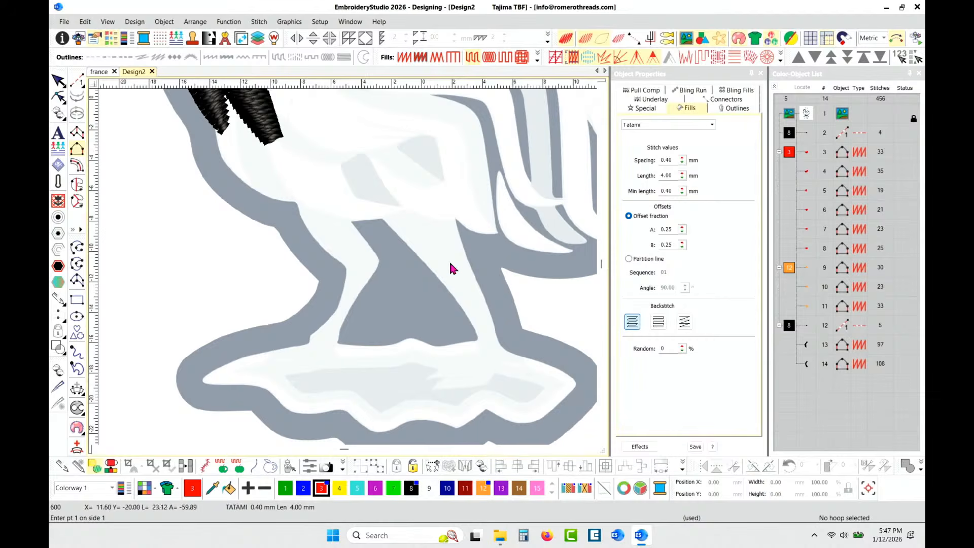
{"action": "scroll", "coordinate": [429, 254], "scroll_direction": "down", "scroll_amount": 1}
{"action": "scroll", "coordinate": [279, 347], "scroll_direction": "up", "scroll_amount": 2}
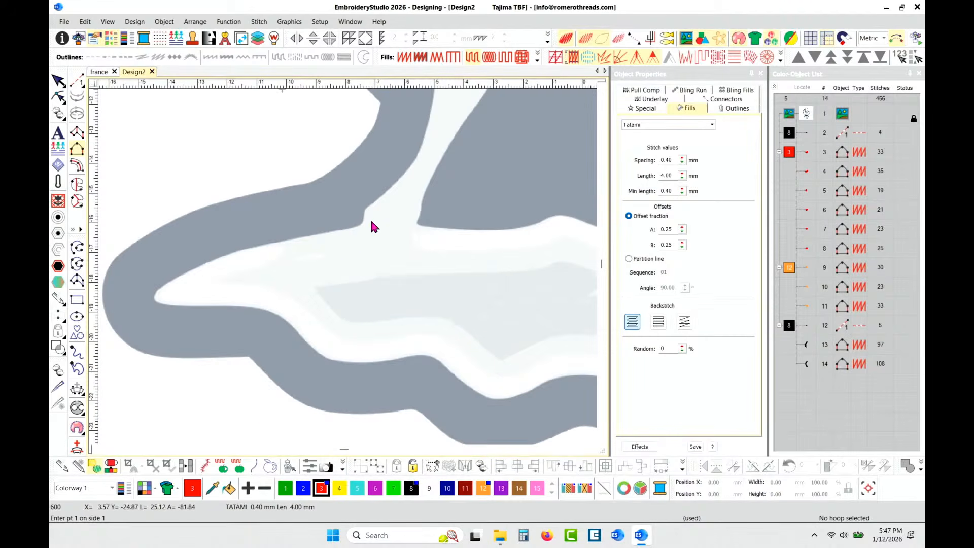
{"action": "scroll", "coordinate": [352, 226], "scroll_direction": "up", "scroll_amount": 1}
{"action": "left_click", "coordinate": [373, 253]}
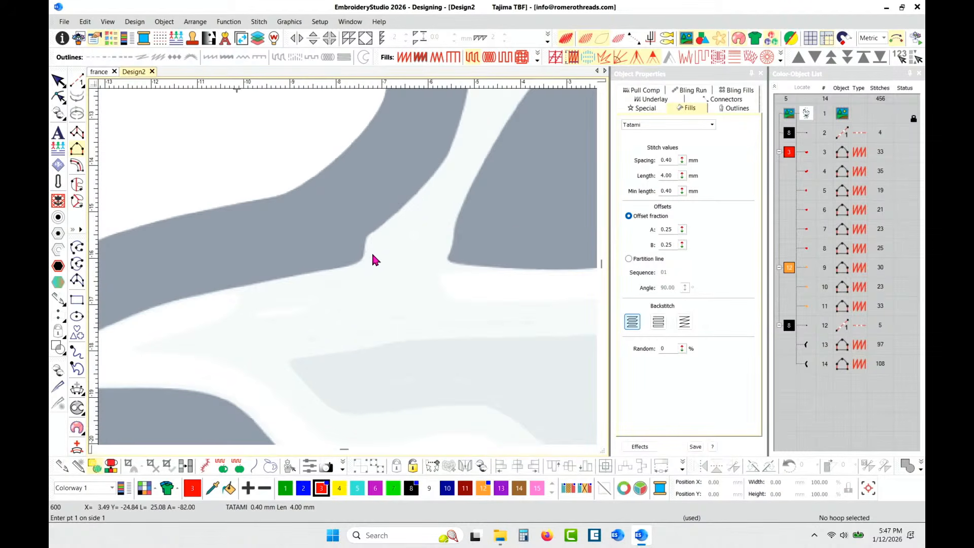
{"action": "left_click", "coordinate": [346, 265]}
{"action": "key", "text": "Return"}
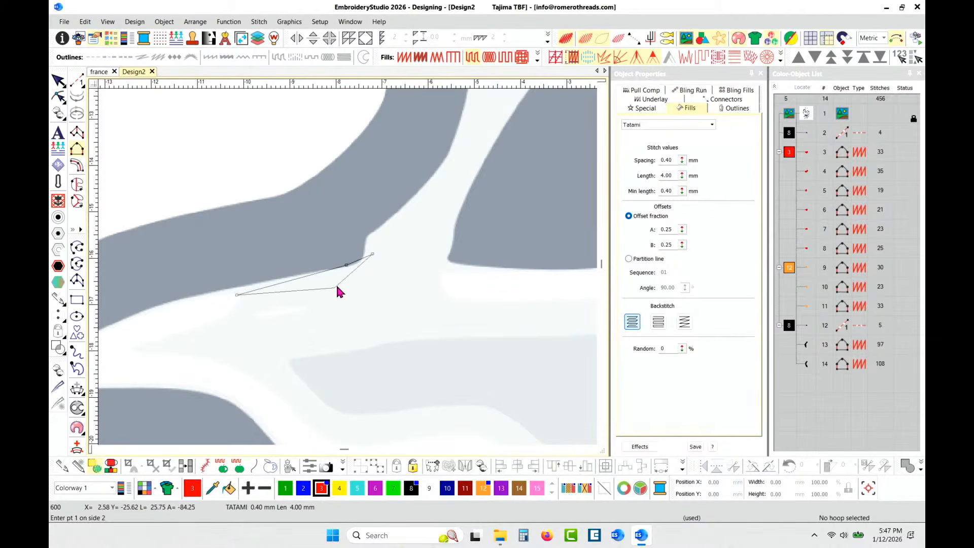
{"action": "left_click", "coordinate": [389, 268]}
{"action": "left_click", "coordinate": [353, 288]}
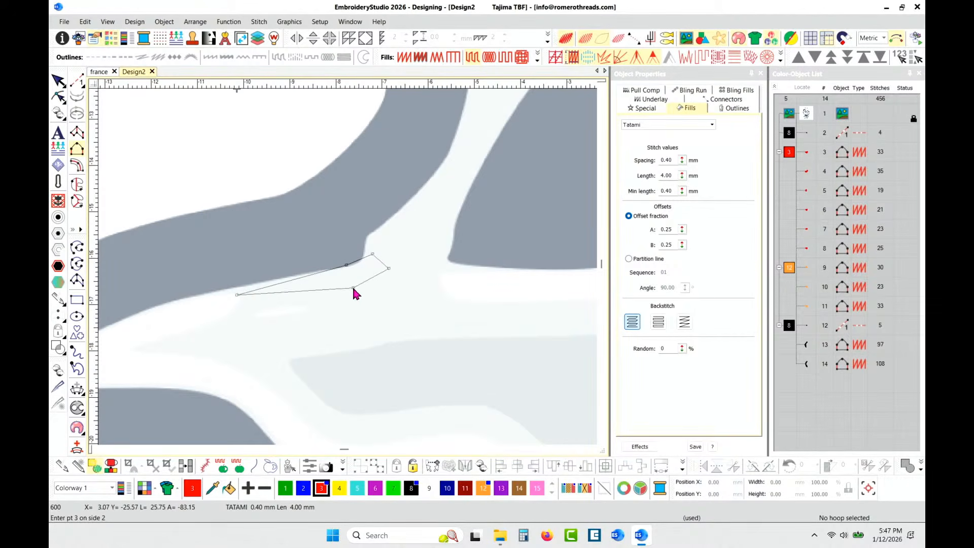
{"action": "left_click", "coordinate": [246, 317]}
{"action": "key", "text": "Return"}
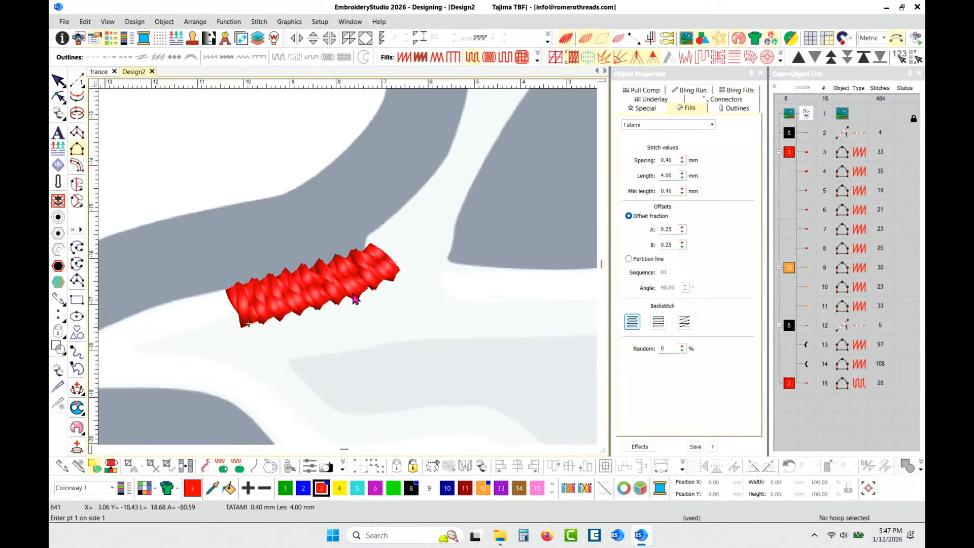
Step: Convert the red Column B toe shape to a Satin fill and recolour it black (colour 8)
{"action": "left_click", "coordinate": [404, 57]}
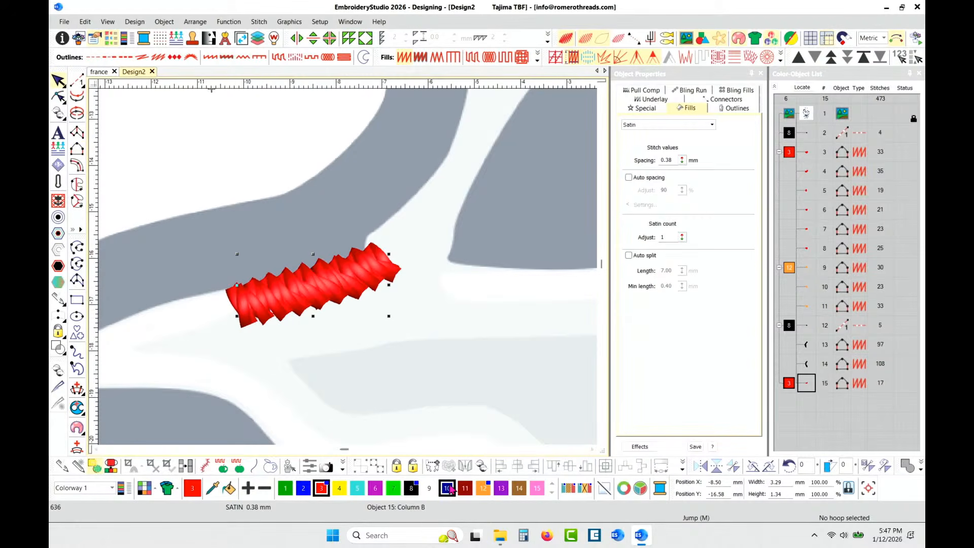
{"action": "left_click", "coordinate": [411, 488]}
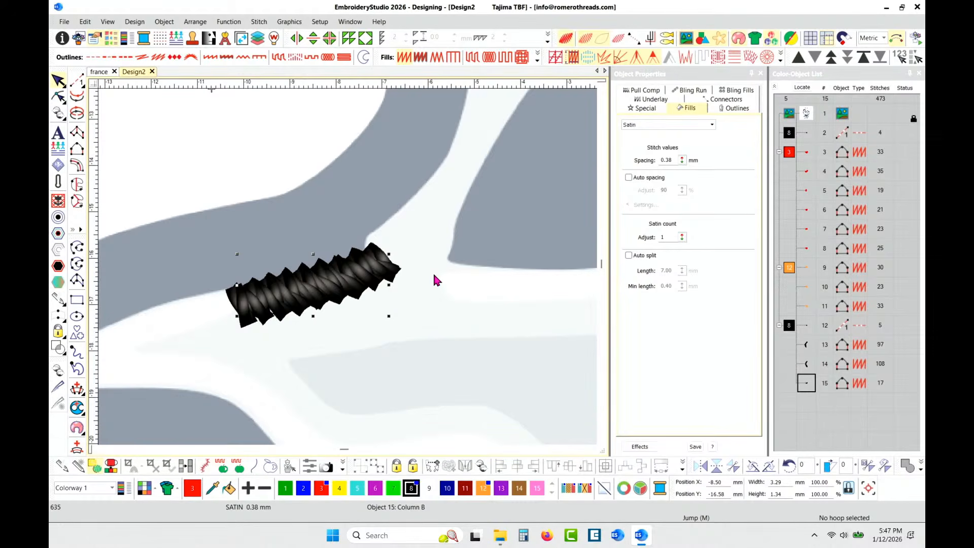
{"action": "key", "text": "t"}
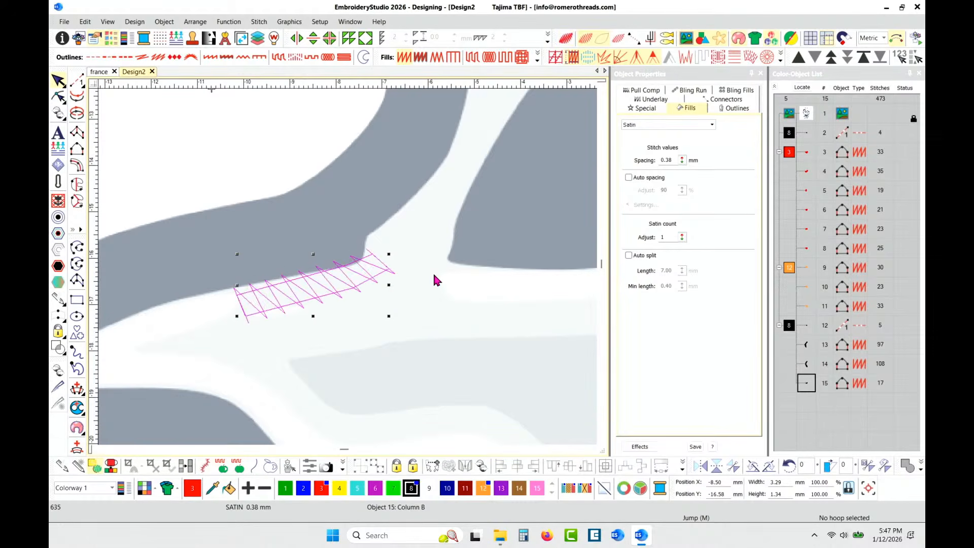
Step: Digitize a second front toe as a black satin Column B, running diagonally forward and down from where the leg meets the base
{"action": "left_click", "coordinate": [77, 149]}
{"action": "left_click", "coordinate": [404, 58]}
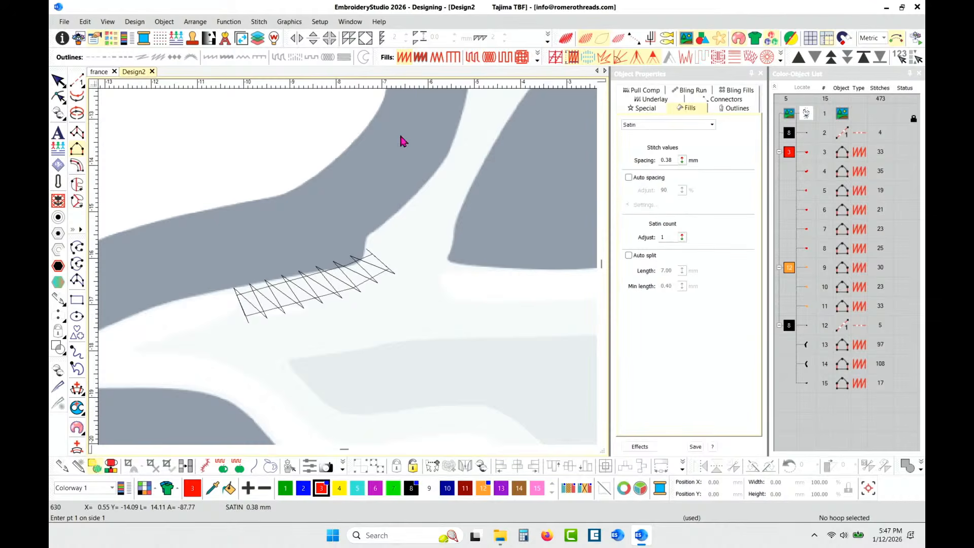
{"action": "left_click", "coordinate": [411, 488]}
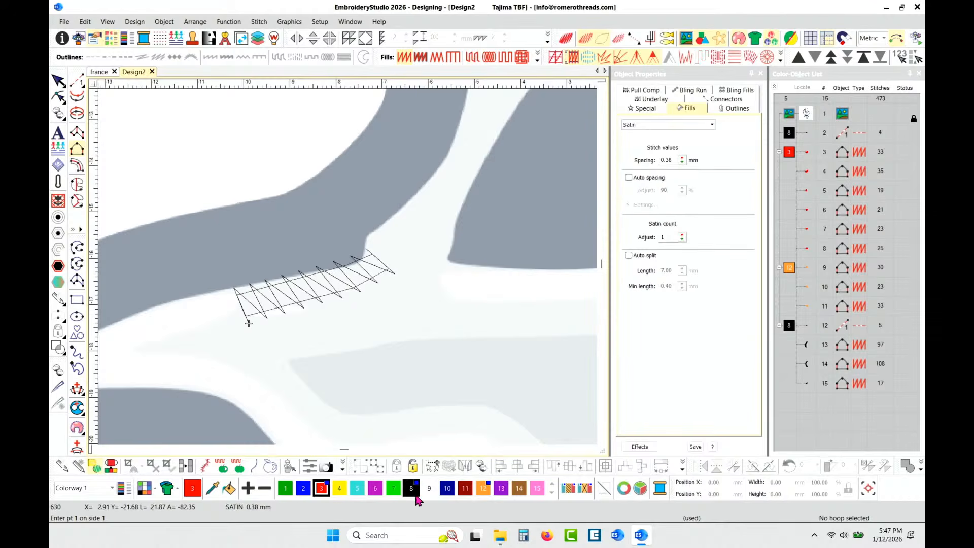
{"action": "left_click", "coordinate": [376, 258]}
{"action": "left_click", "coordinate": [305, 306]}
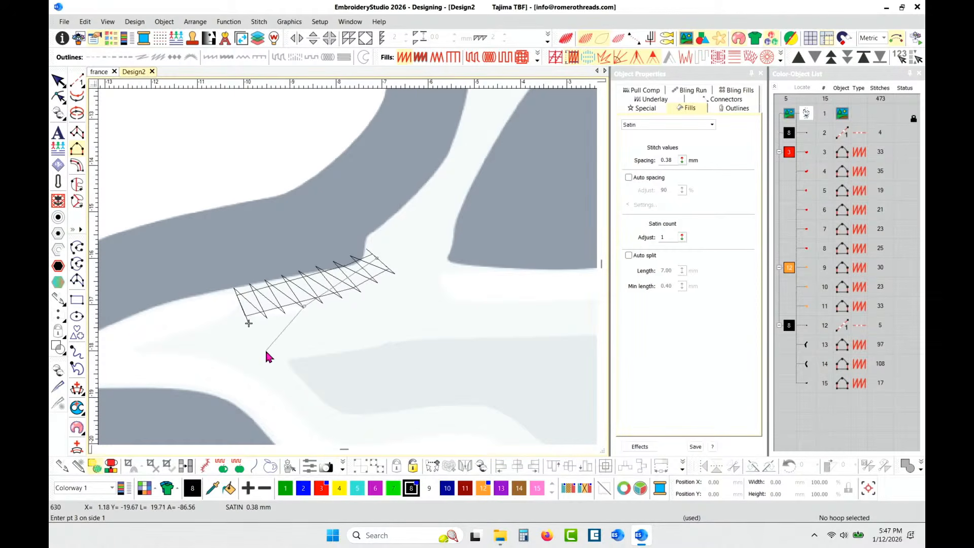
{"action": "left_click", "coordinate": [402, 267]}
{"action": "left_click", "coordinate": [328, 319]}
{"action": "left_click", "coordinate": [298, 364]}
{"action": "key", "text": "Return"}
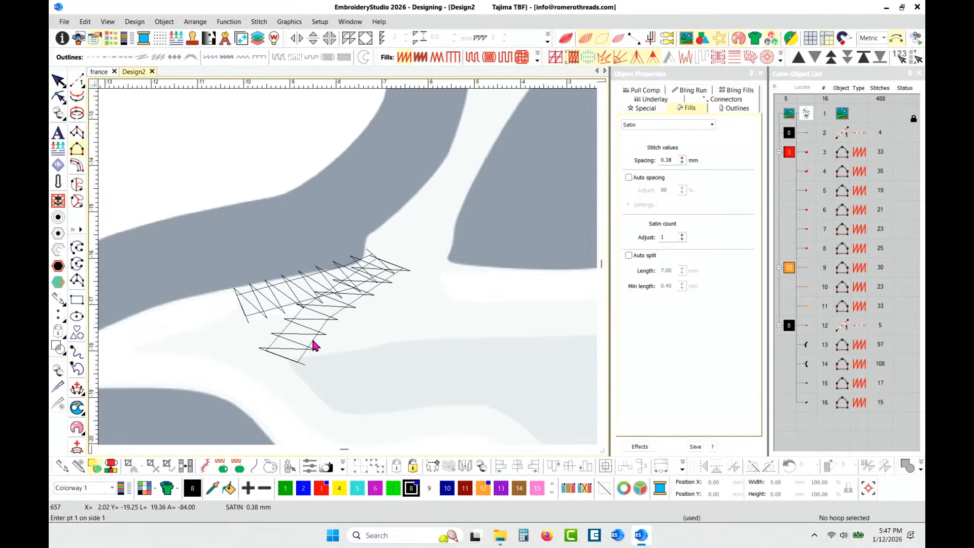
Step: Digitize a short black satin column for the rear toe, sloping down behind the foot junction, and check the toes in TrueView
{"action": "left_click", "coordinate": [412, 261]}
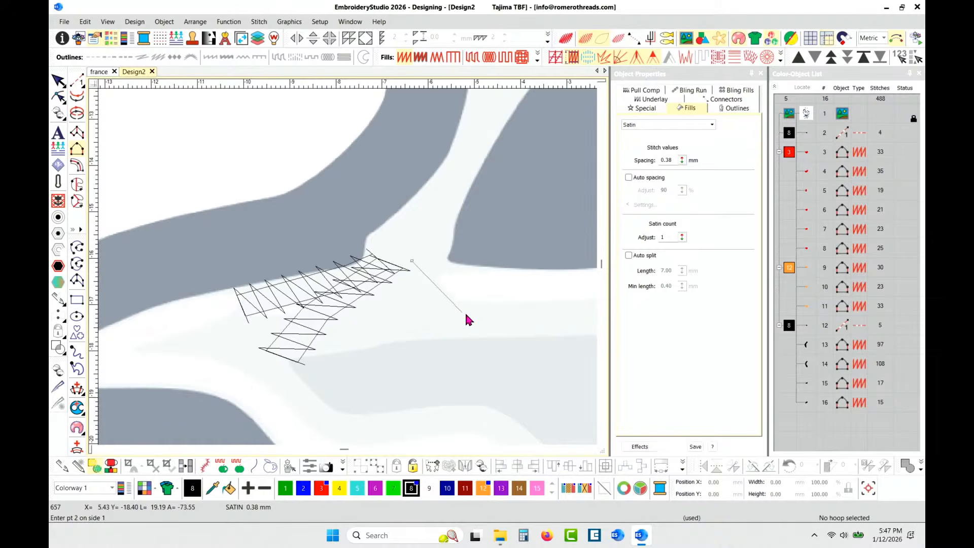
{"action": "left_click", "coordinate": [490, 298]}
{"action": "key", "text": "Return"}
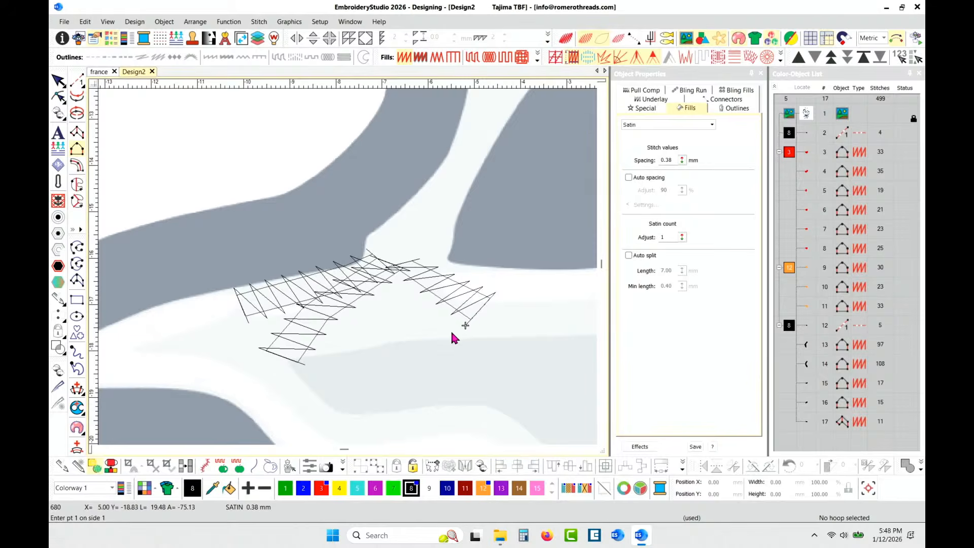
{"action": "key", "text": "t"}
{"action": "scroll", "coordinate": [409, 311], "scroll_direction": "down", "scroll_amount": 3}
{"action": "scroll", "coordinate": [340, 269], "scroll_direction": "up", "scroll_amount": 3}
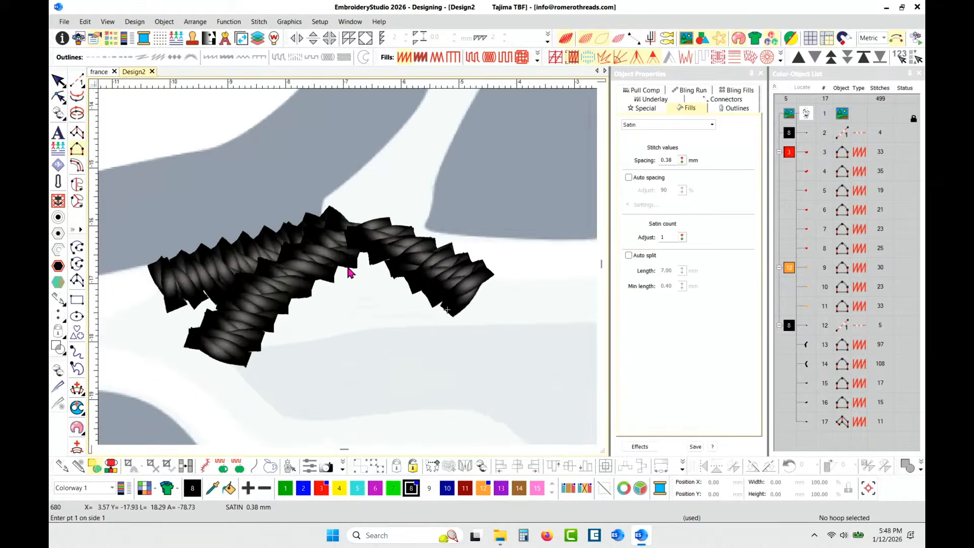
Step: Trace side 1 of a black satin Column B along the front leg's forward edge, from the foot junction past the knee into the body
{"action": "key", "text": "t"}
{"action": "left_click", "coordinate": [312, 226]}
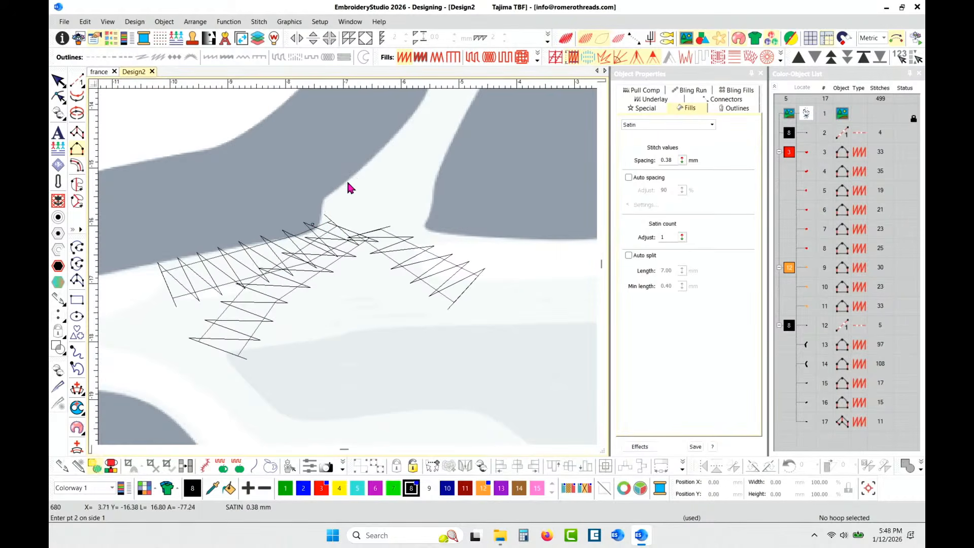
{"action": "left_click", "coordinate": [356, 176]}
{"action": "key", "text": "c"}
{"action": "left_click", "coordinate": [400, 173]}
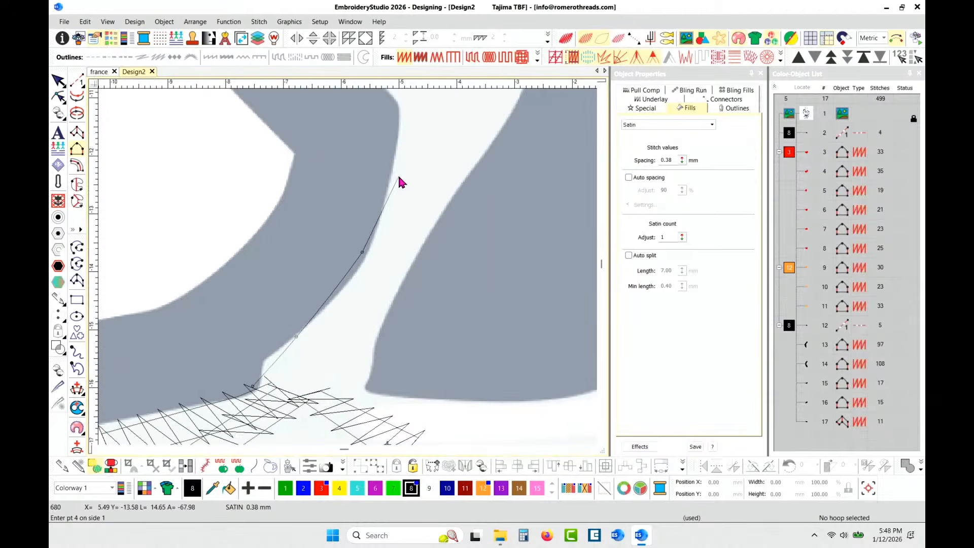
{"action": "left_click", "coordinate": [394, 163]}
{"action": "scroll", "coordinate": [365, 264], "scroll_direction": "down", "scroll_amount": 2}
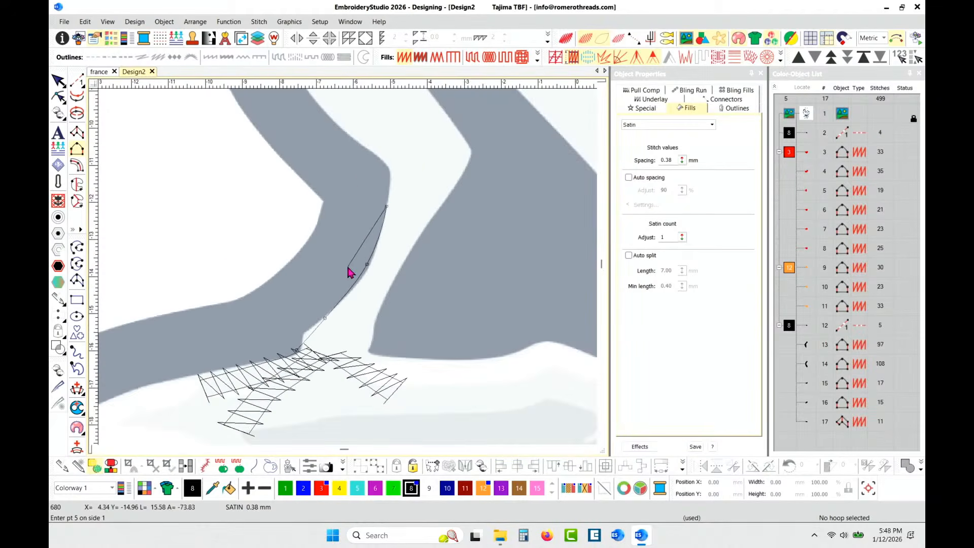
{"action": "left_click", "coordinate": [385, 166]}
{"action": "left_click", "coordinate": [334, 125]}
{"action": "left_click", "coordinate": [290, 125]}
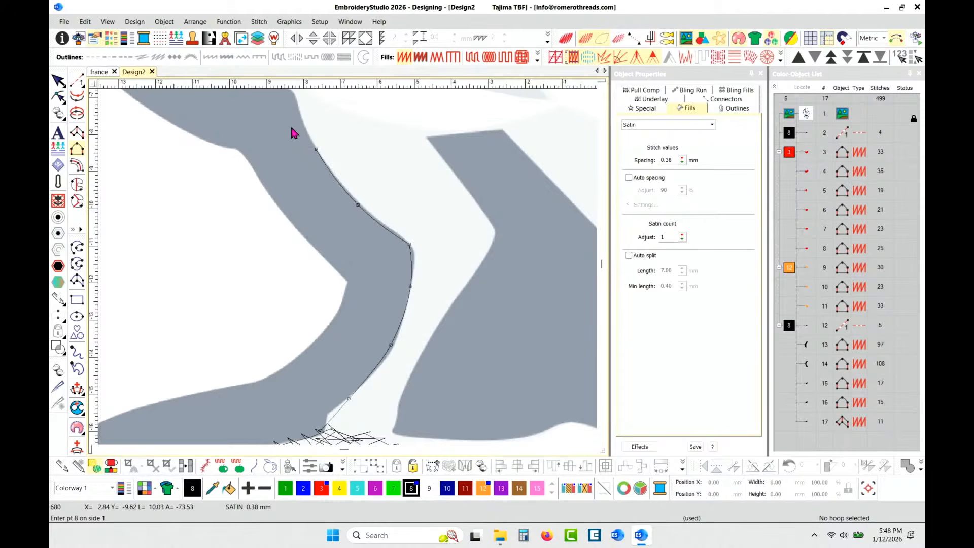
{"action": "left_click", "coordinate": [313, 144]}
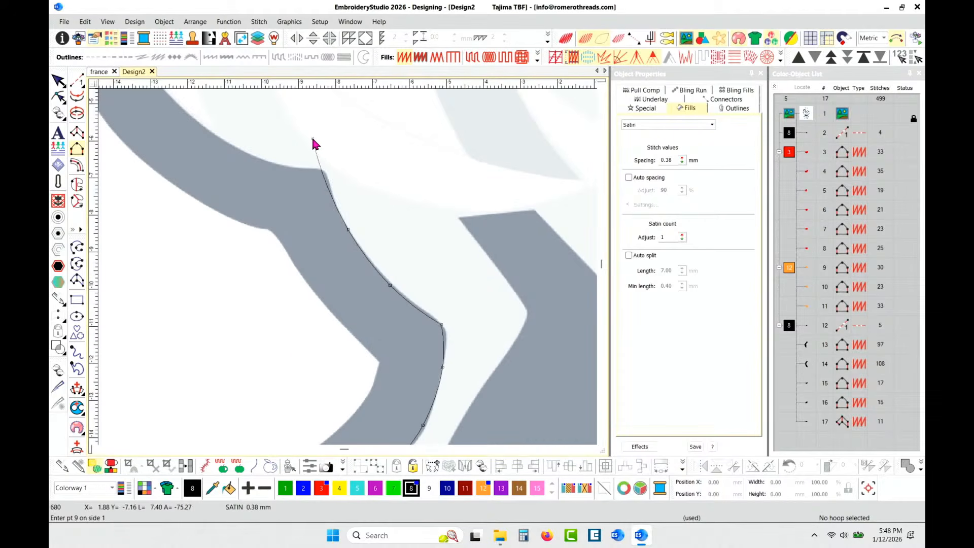
{"action": "key", "text": "Return"}
Step: Trace side 2 along the leg's rear edge up into the body, completing a satin leg column about 10.5 mm tall and 5.9 mm wide
{"action": "scroll", "coordinate": [325, 294], "scroll_direction": "down", "scroll_amount": 1}
{"action": "scroll", "coordinate": [324, 290], "scroll_direction": "up", "scroll_amount": 1}
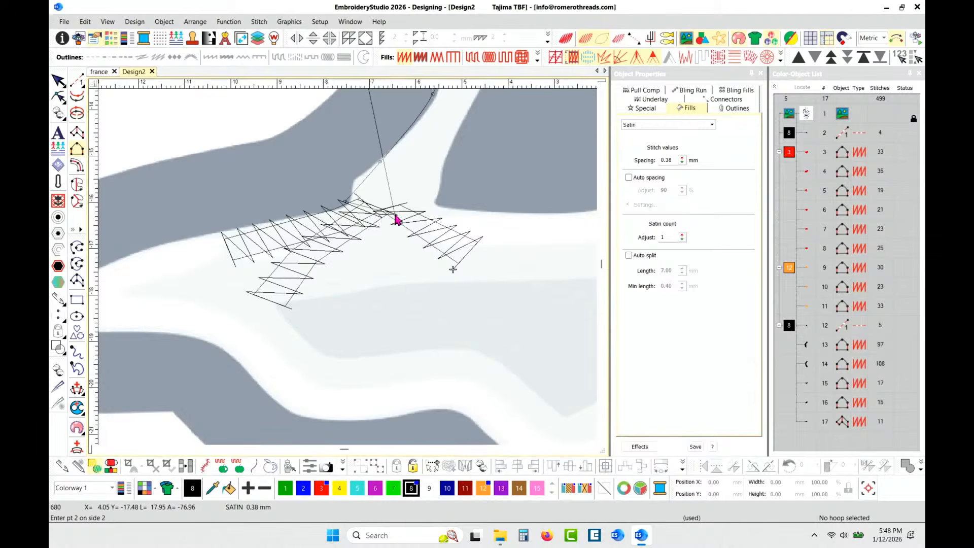
{"action": "left_click", "coordinate": [438, 188]}
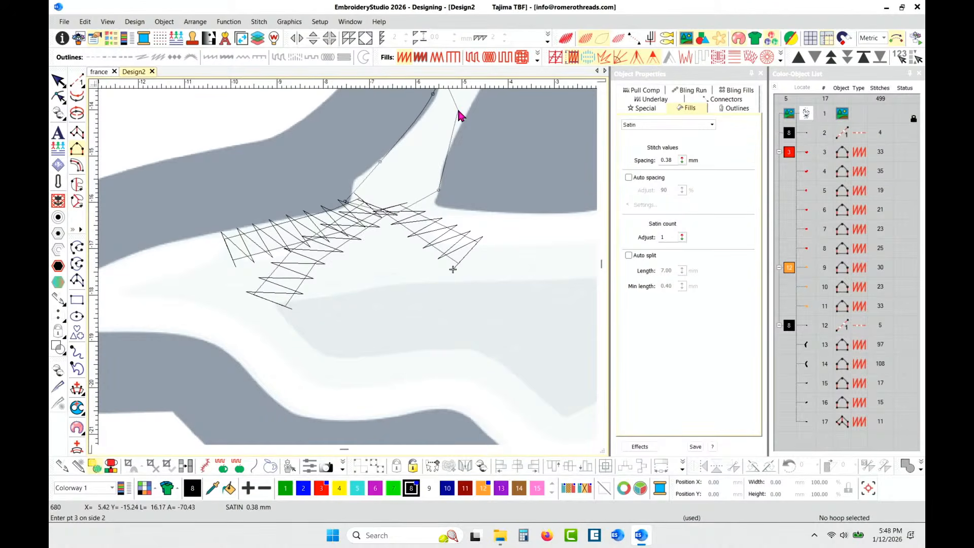
{"action": "left_click", "coordinate": [467, 111]}
{"action": "scroll", "coordinate": [467, 111], "scroll_direction": "down", "scroll_amount": 1}
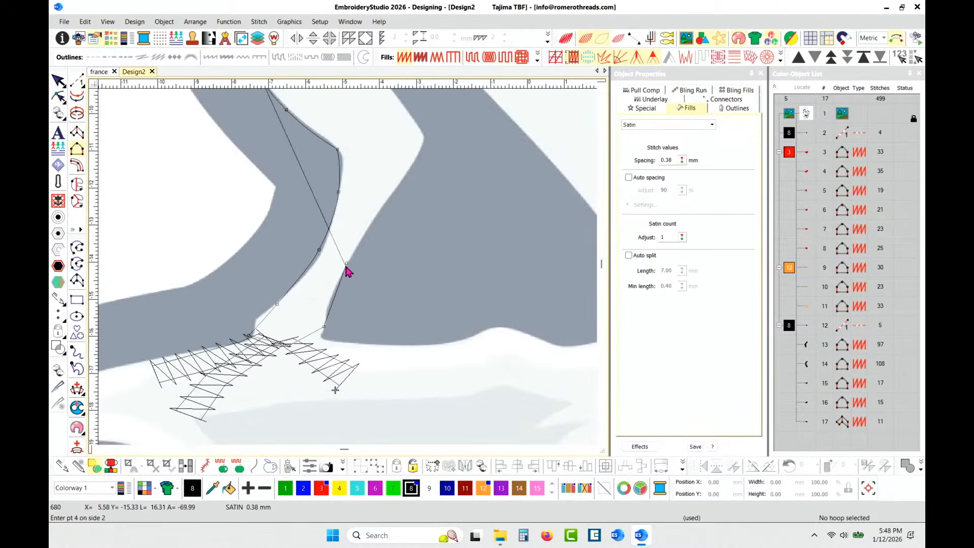
{"action": "left_click", "coordinate": [396, 187]}
{"action": "left_click", "coordinate": [426, 134]}
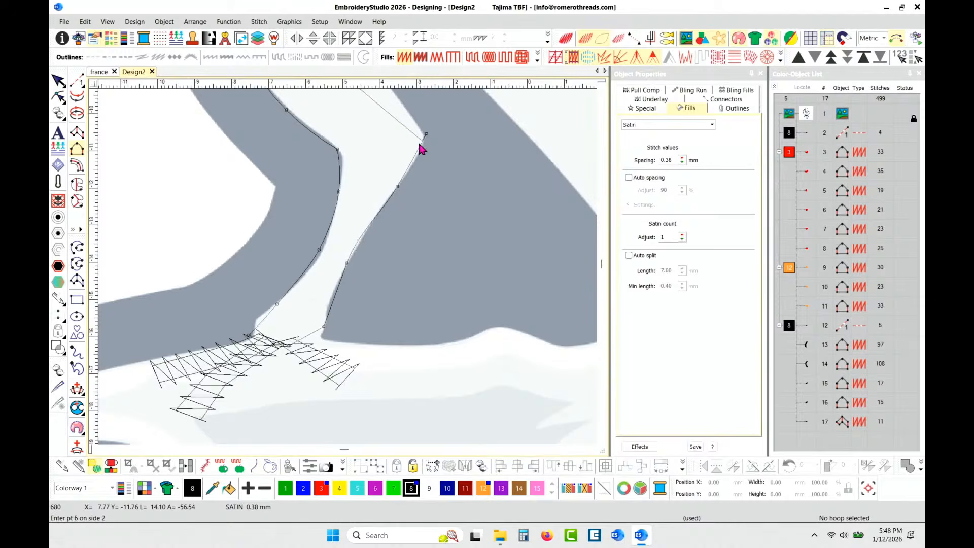
{"action": "scroll", "coordinate": [420, 144], "scroll_direction": "down", "scroll_amount": 1}
{"action": "scroll", "coordinate": [350, 274], "scroll_direction": "up", "scroll_amount": 2}
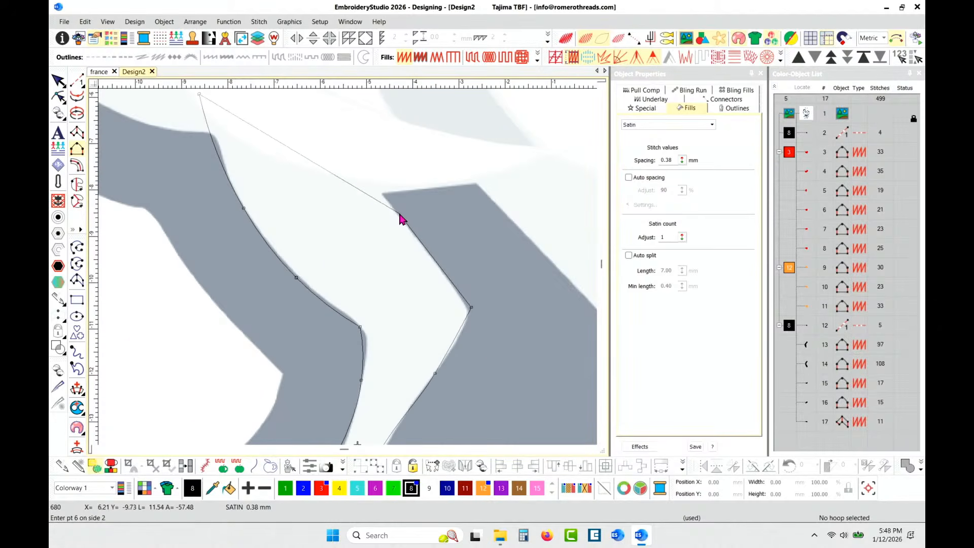
{"action": "left_click", "coordinate": [400, 218]}
{"action": "left_click", "coordinate": [339, 152]}
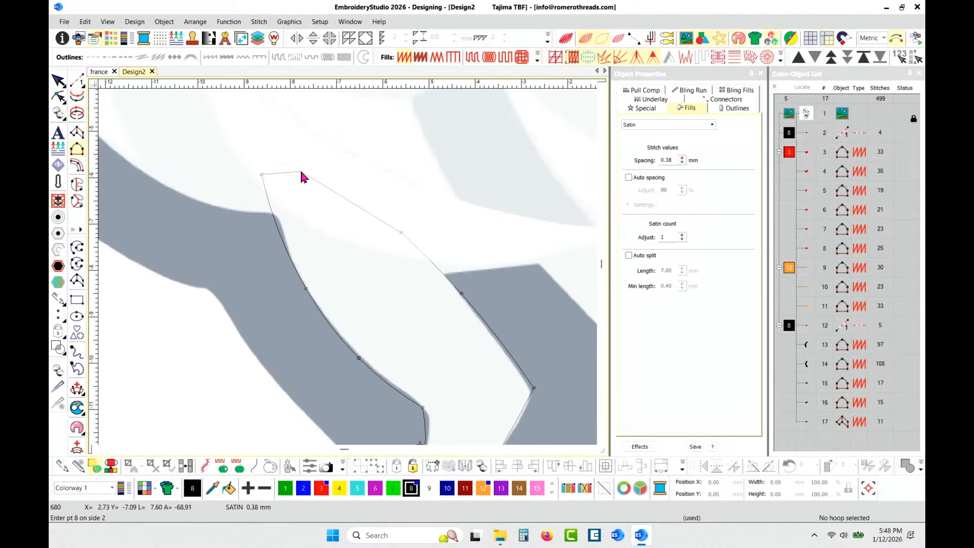
{"action": "left_click", "coordinate": [302, 166]}
{"action": "key", "text": "Return"}
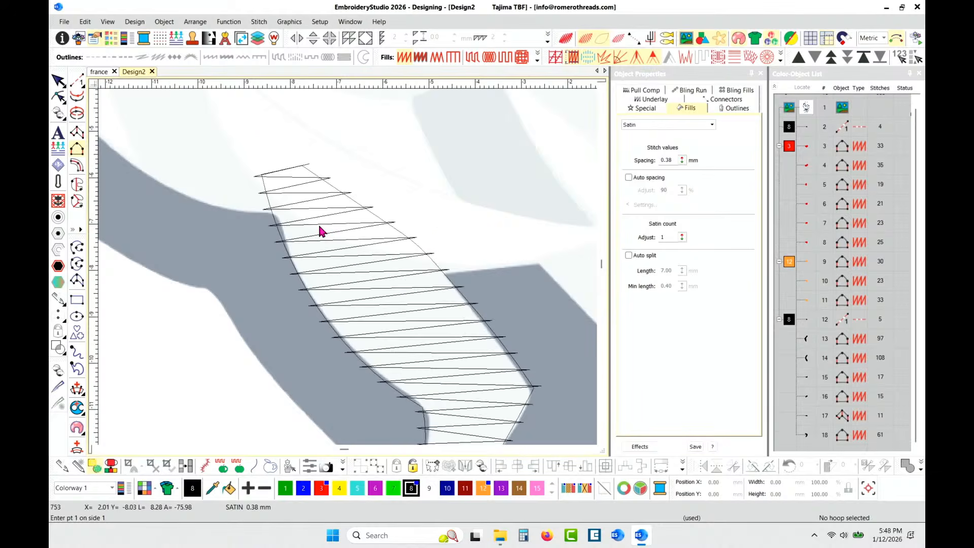
Step: Add stitch angle lines across the front leg column, one above and one below the knee bend
{"action": "scroll", "coordinate": [345, 278], "scroll_direction": "down", "scroll_amount": 2}
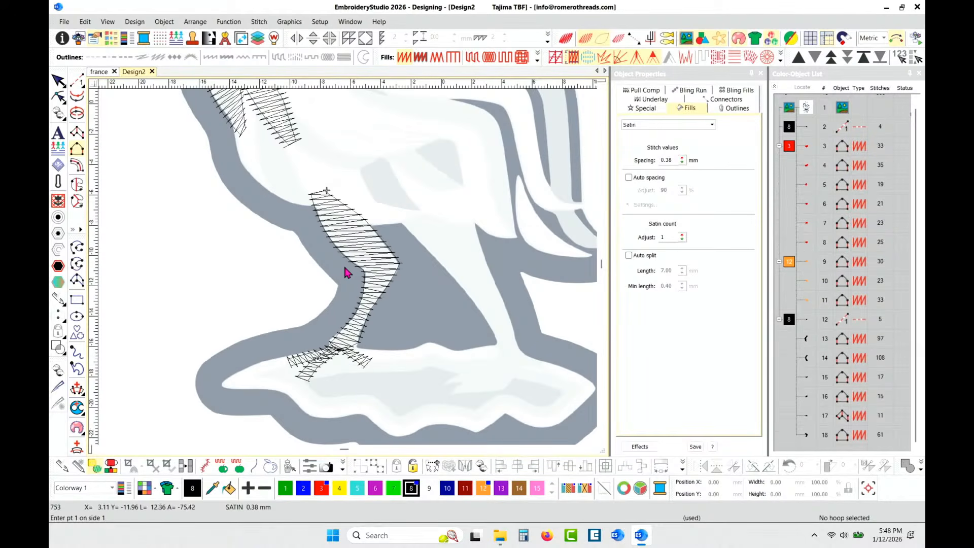
{"action": "key", "text": "ctrl+h"}
{"action": "left_click", "coordinate": [334, 263]}
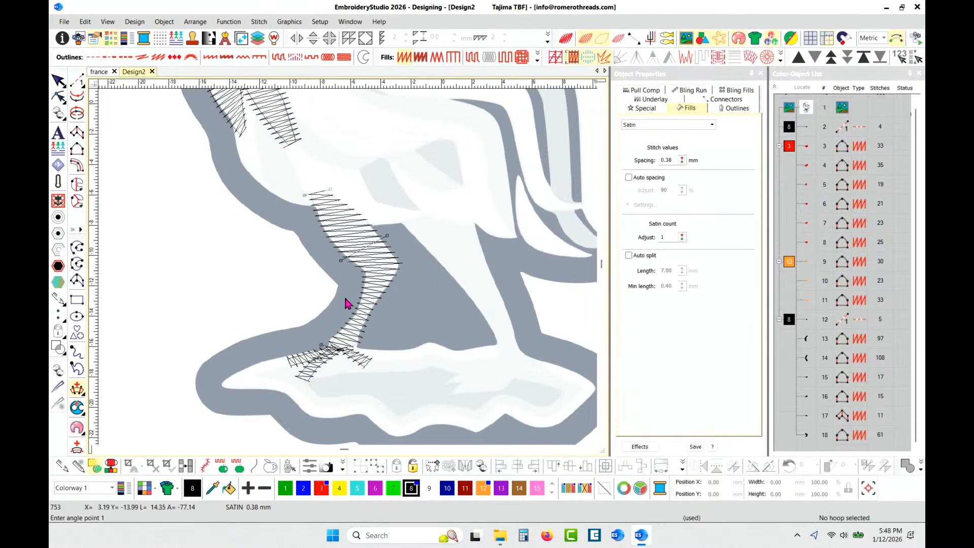
{"action": "left_click", "coordinate": [422, 307]}
{"action": "key", "text": "Escape"}
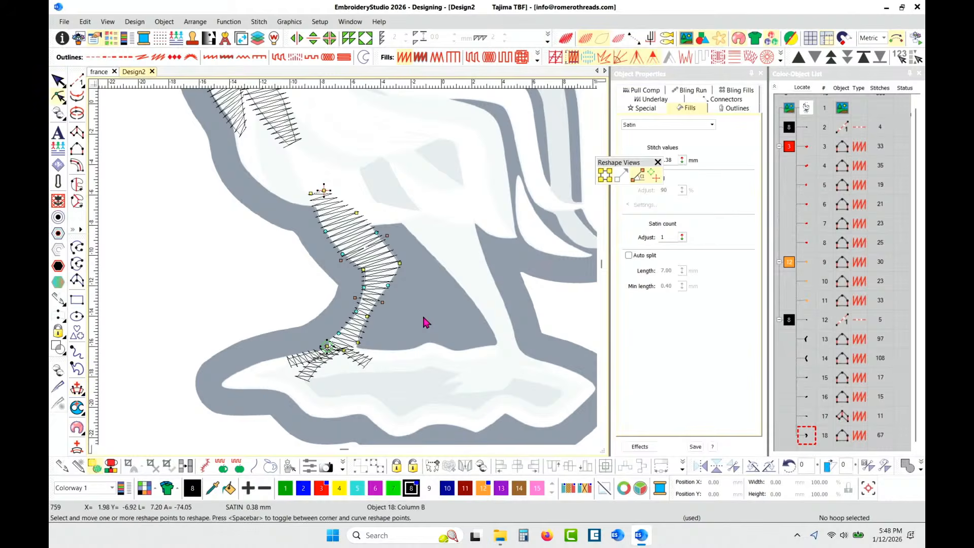
{"action": "key", "text": "Escape"}
Step: Examine the stitched leg and toes in TrueView, against the whole rooster and up close
{"action": "key", "text": "t"}
{"action": "scroll", "coordinate": [419, 321], "scroll_direction": "down", "scroll_amount": 2}
{"action": "scroll", "coordinate": [327, 280], "scroll_direction": "down", "scroll_amount": 2}
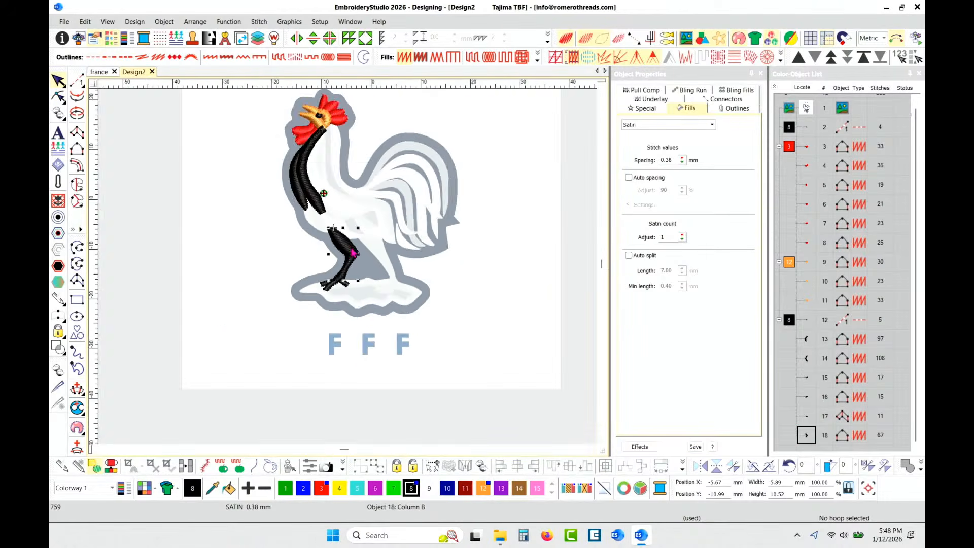
{"action": "scroll", "coordinate": [327, 277], "scroll_direction": "up", "scroll_amount": 3}
{"action": "scroll", "coordinate": [342, 300], "scroll_direction": "down", "scroll_amount": 2}
{"action": "scroll", "coordinate": [345, 284], "scroll_direction": "up", "scroll_amount": 4}
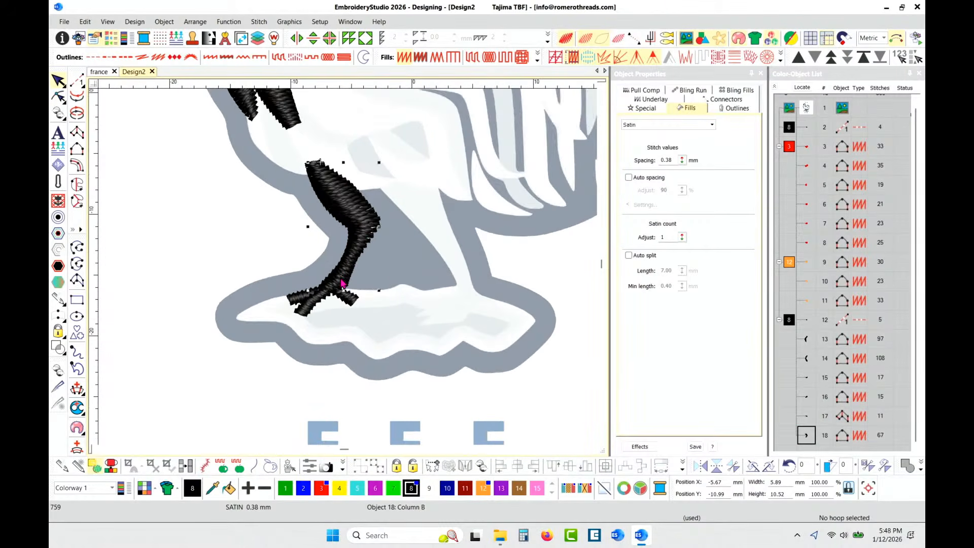
{"action": "scroll", "coordinate": [361, 223], "scroll_direction": "down", "scroll_amount": 1}
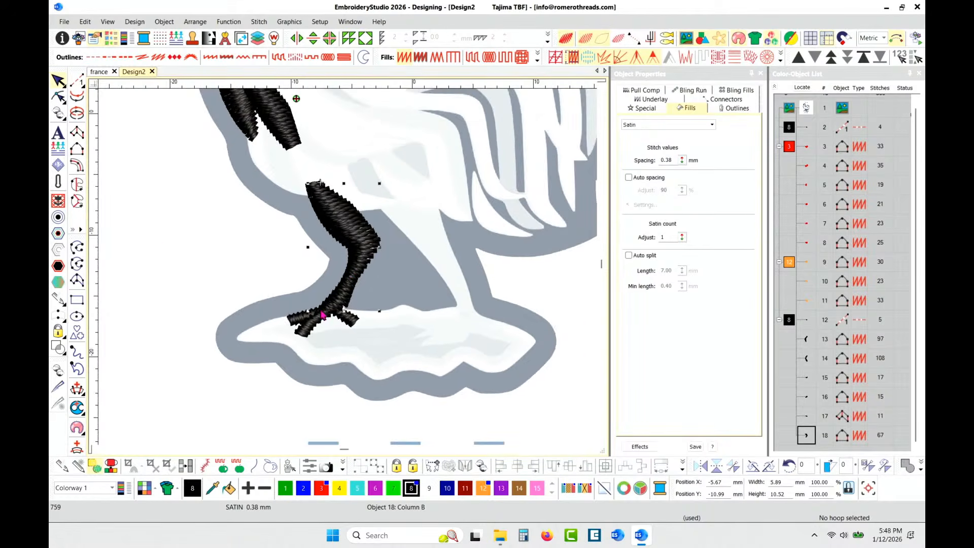
{"action": "scroll", "coordinate": [320, 322], "scroll_direction": "down", "scroll_amount": 2}
{"action": "scroll", "coordinate": [356, 259], "scroll_direction": "up", "scroll_amount": 3}
{"action": "scroll", "coordinate": [335, 230], "scroll_direction": "up", "scroll_amount": 3}
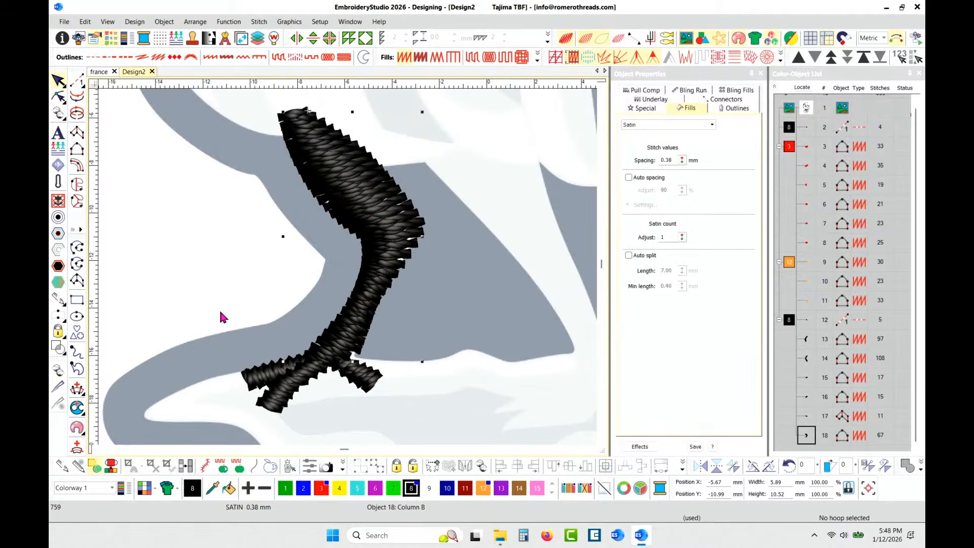
Step: Select all the black colour 8 objects and enable a Center Run first underlay with 2.20 mm length
{"action": "key", "text": "Escape"}
{"action": "key", "text": "t"}
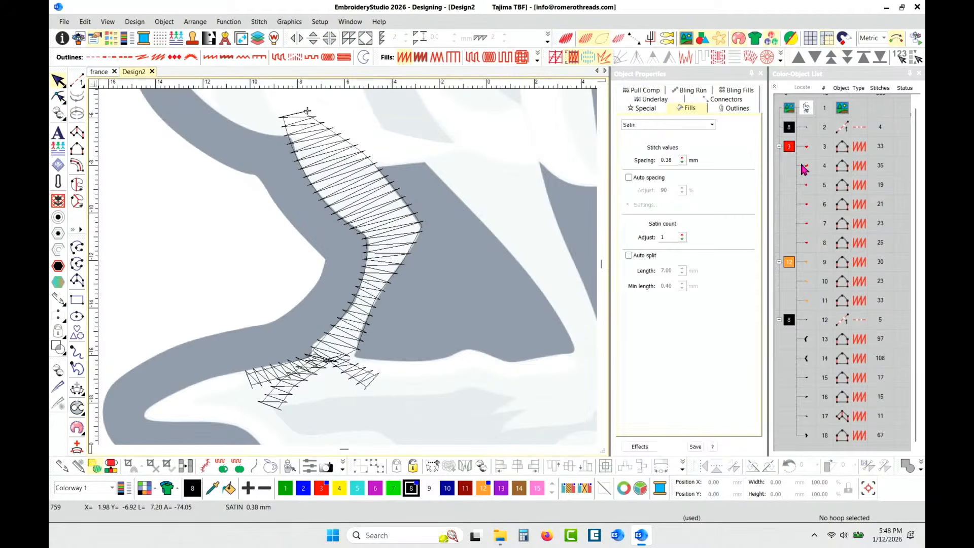
{"action": "left_click", "coordinate": [788, 316]}
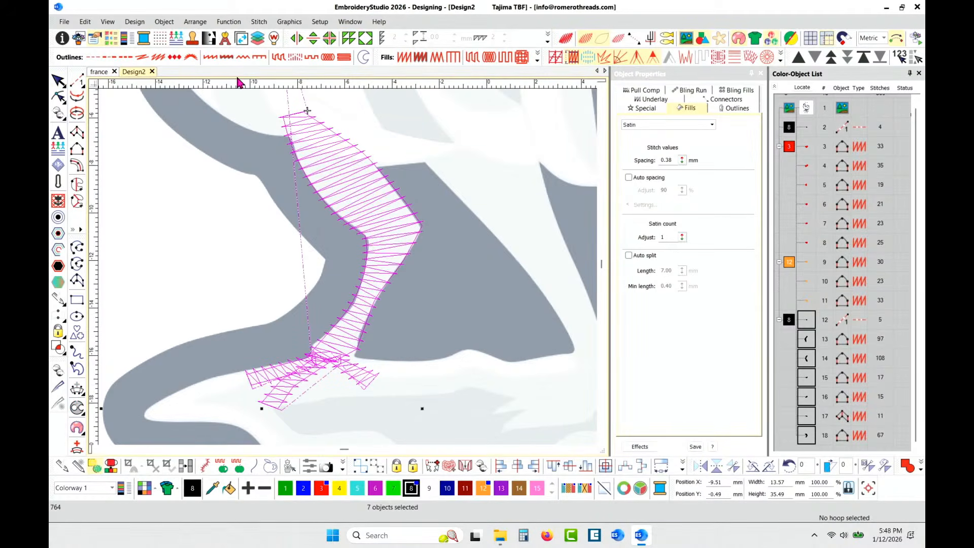
{"action": "left_click", "coordinate": [642, 99]}
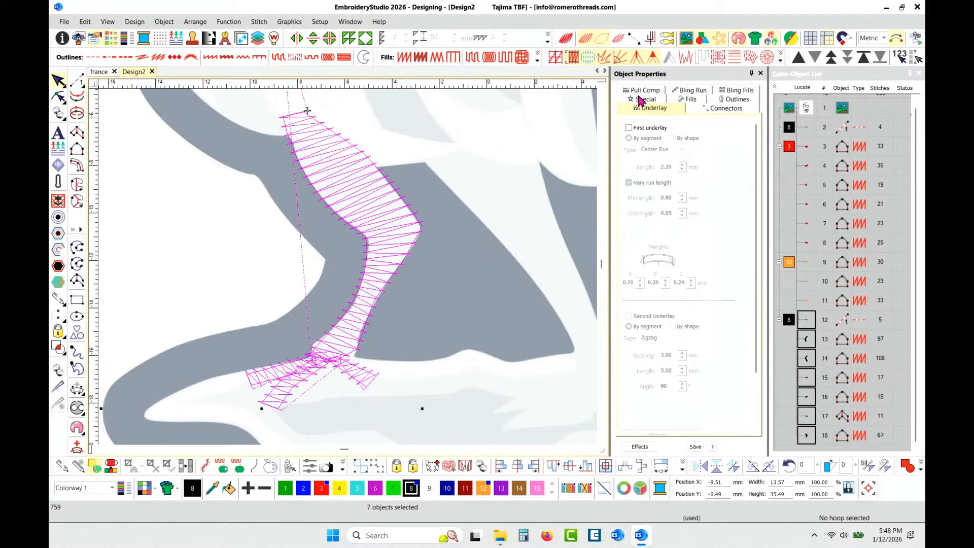
{"action": "left_click", "coordinate": [629, 128]}
{"action": "left_click", "coordinate": [629, 128]}
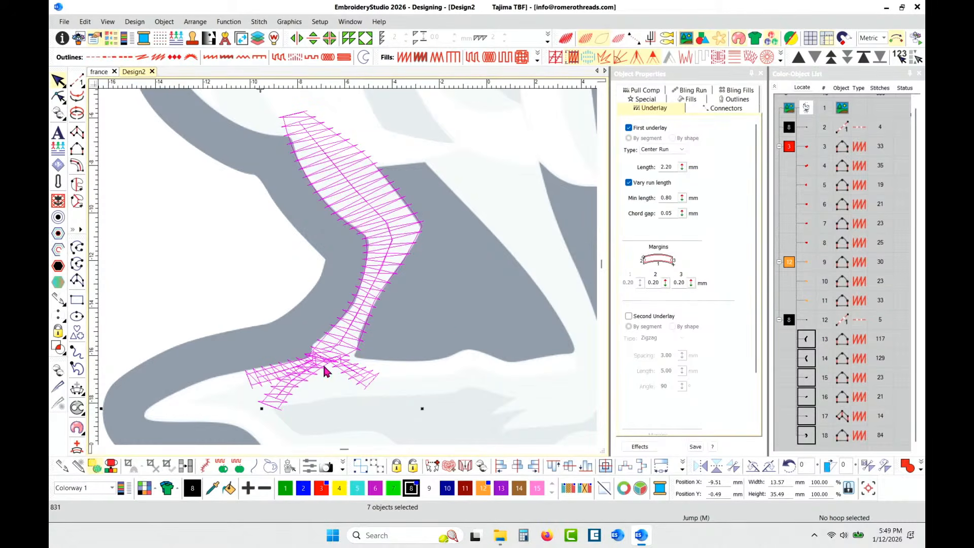
Step: Measure the width of the upper front toe's satin column
{"action": "scroll", "coordinate": [289, 372], "scroll_direction": "up", "scroll_amount": 5}
{"action": "key", "text": "m"}
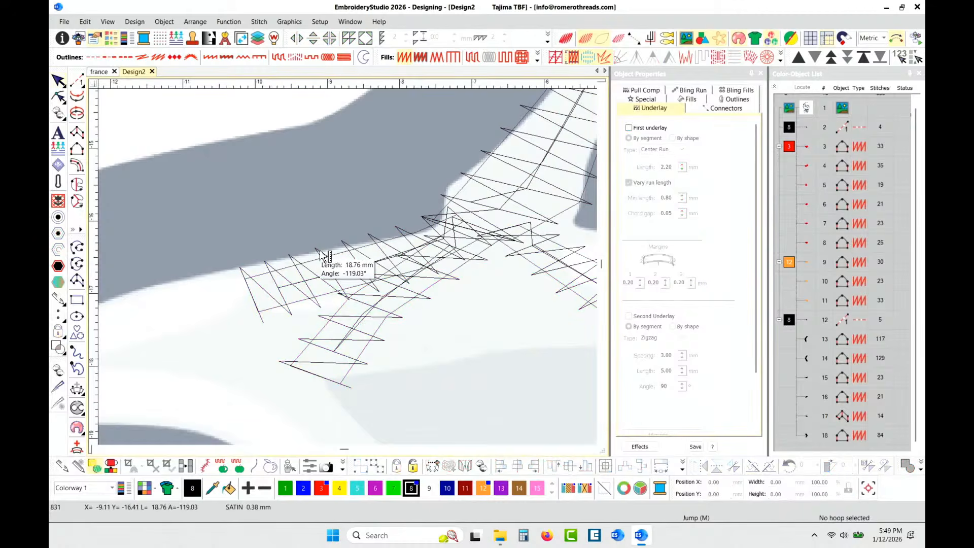
{"action": "left_click_drag", "start_coordinate": [312, 248], "coordinate": [351, 304]}
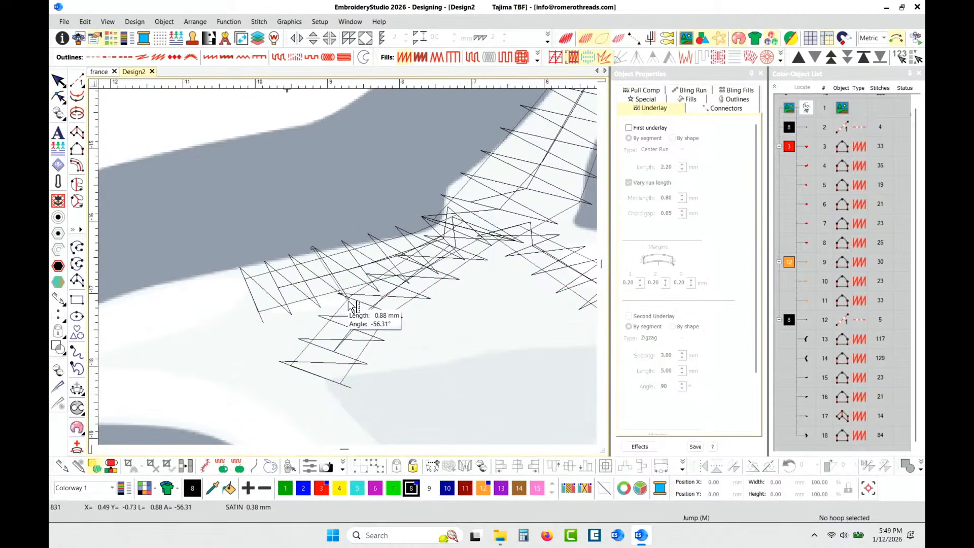
Step: Select only the front leg and toe columns and set their pull compensation to 0.30 mm on both sides
{"action": "scroll", "coordinate": [351, 285], "scroll_direction": "down", "scroll_amount": 5}
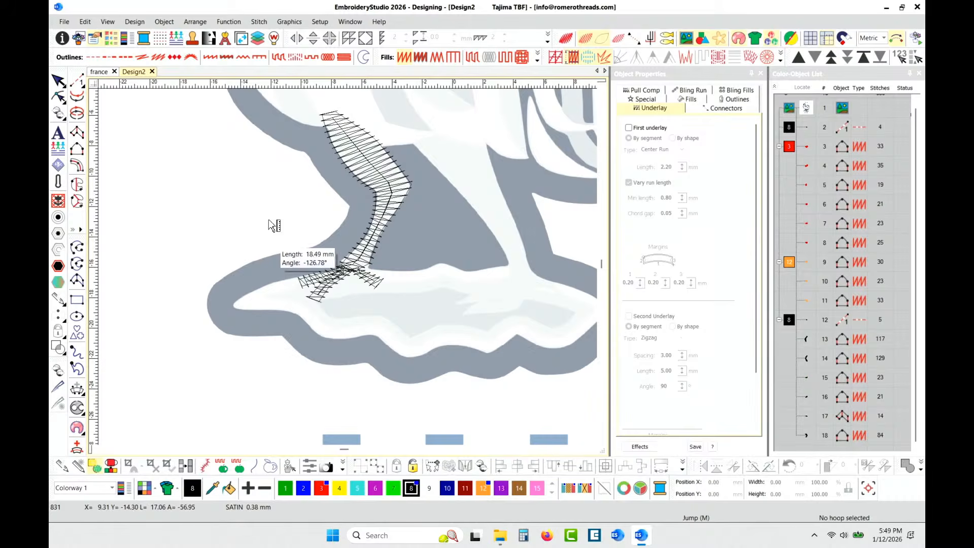
{"action": "left_click", "coordinate": [790, 324]}
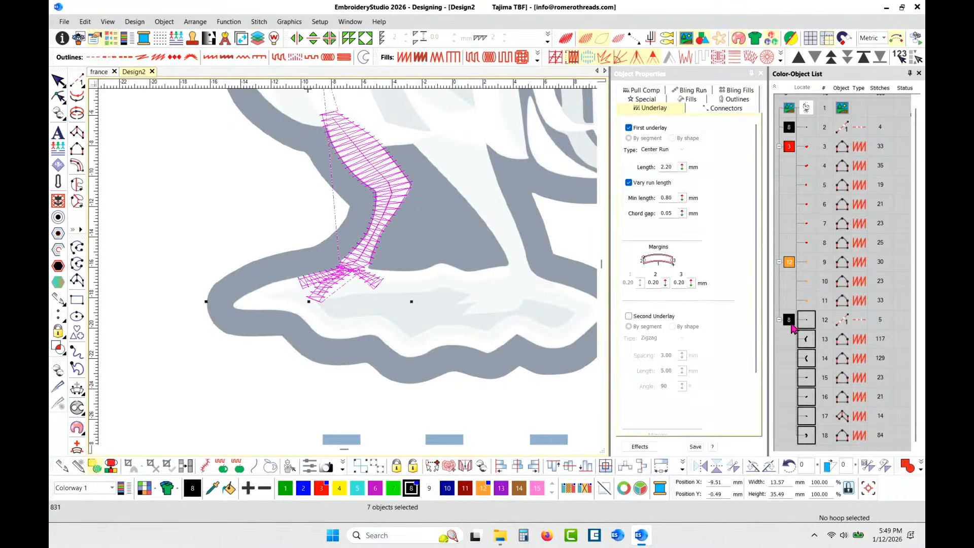
{"action": "scroll", "coordinate": [355, 173], "scroll_direction": "up", "scroll_amount": 2}
{"action": "scroll", "coordinate": [348, 273], "scroll_direction": "down", "scroll_amount": 1}
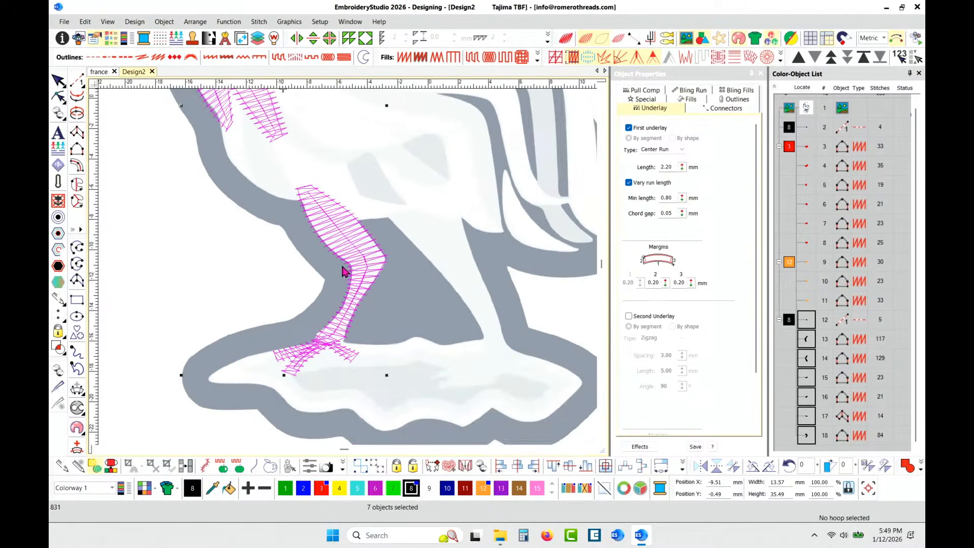
{"action": "left_click", "coordinate": [134, 204]}
{"action": "left_click_drag", "start_coordinate": [245, 165], "coordinate": [438, 395]}
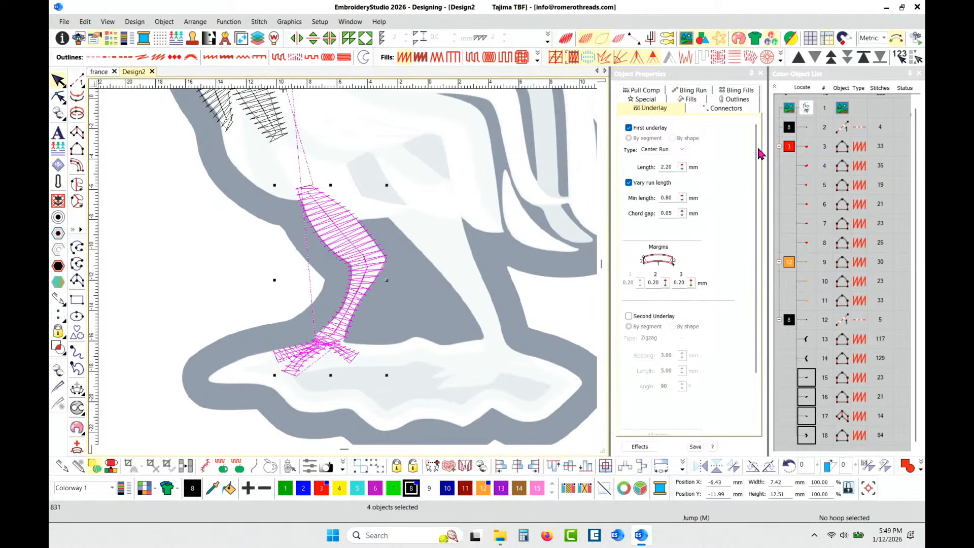
{"action": "left_click", "coordinate": [656, 92]}
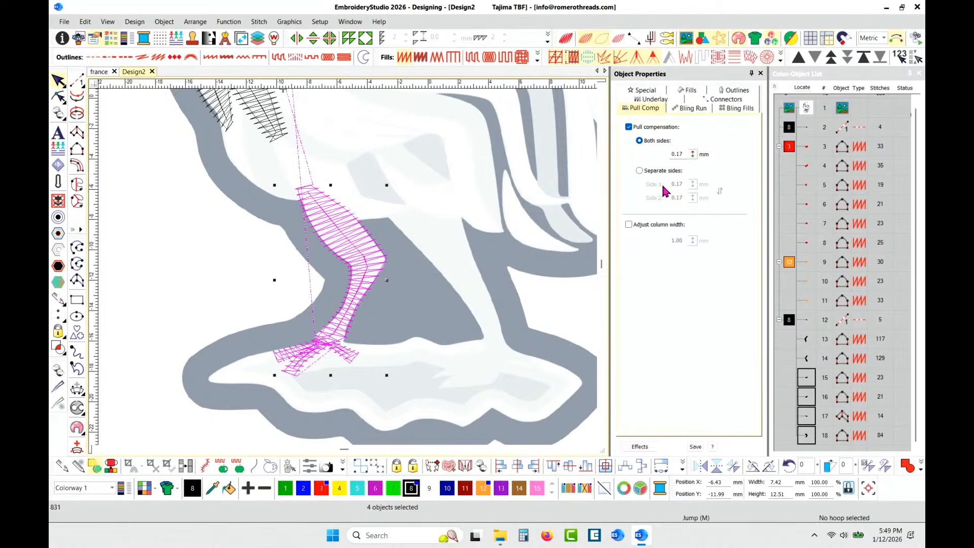
{"action": "left_click", "coordinate": [640, 171]}
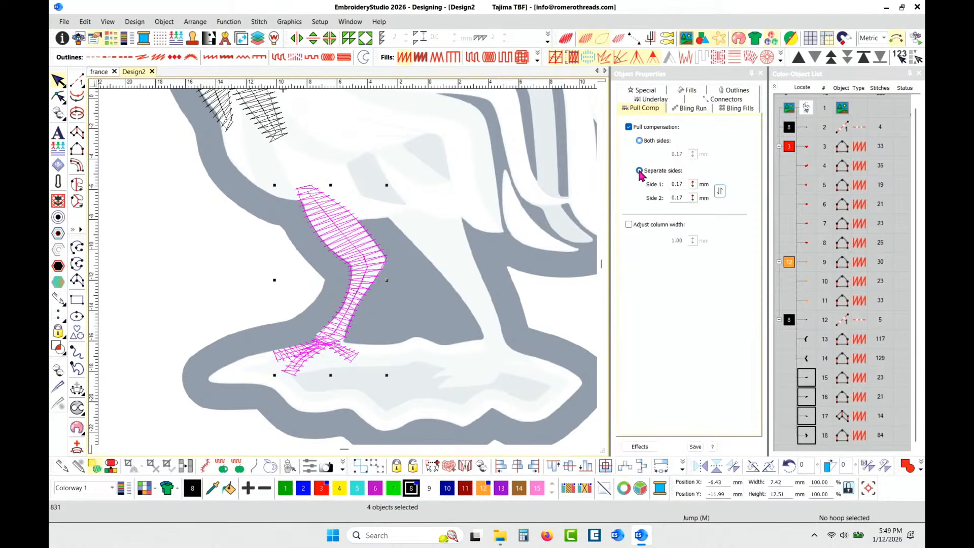
{"action": "left_click", "coordinate": [639, 140]}
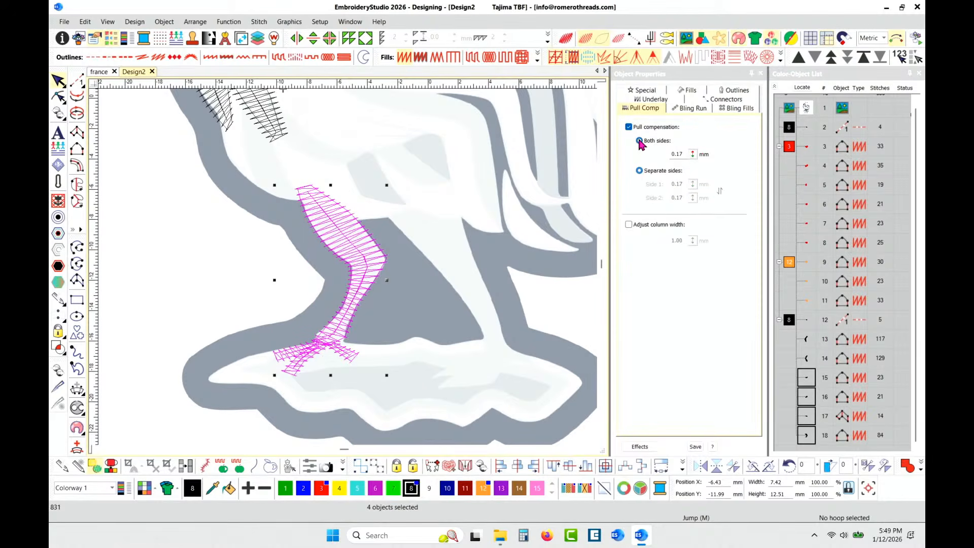
{"action": "double_click", "coordinate": [677, 154]}
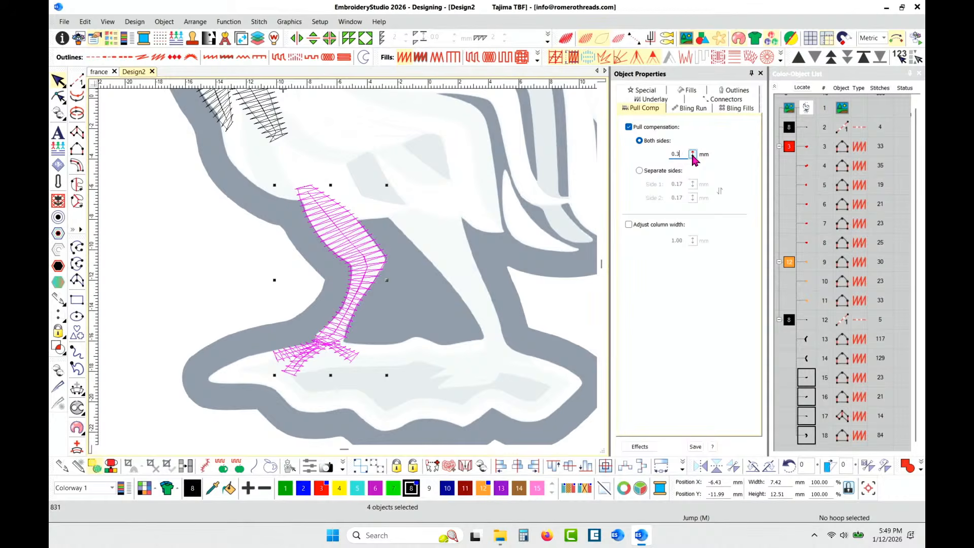
{"action": "type", "text": "0.3"}
{"action": "key", "text": "Return"}
Step: Examine the front leg and toes up close in TrueView and return to the plain stitch view
{"action": "key", "text": "t"}
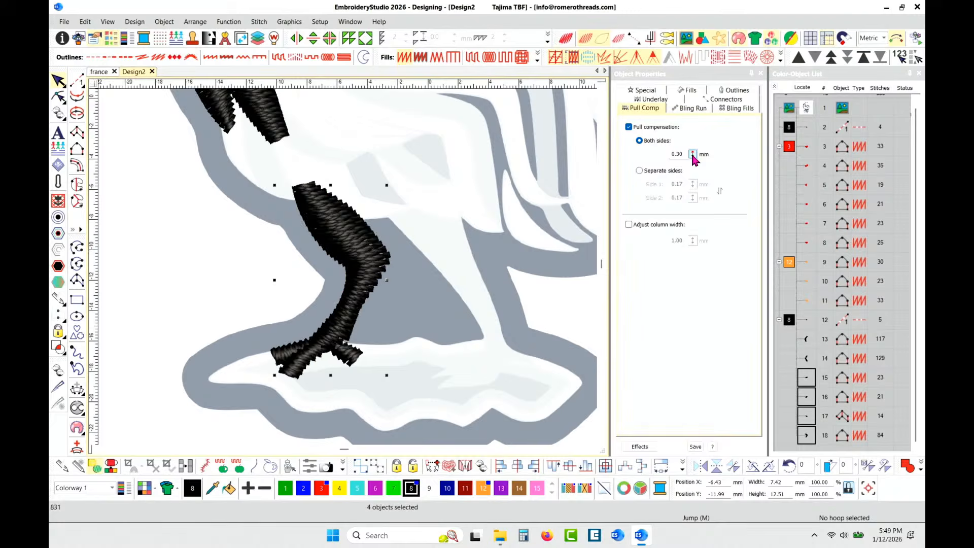
{"action": "scroll", "coordinate": [355, 326], "scroll_direction": "up", "scroll_amount": 4}
{"action": "scroll", "coordinate": [349, 273], "scroll_direction": "down", "scroll_amount": 3}
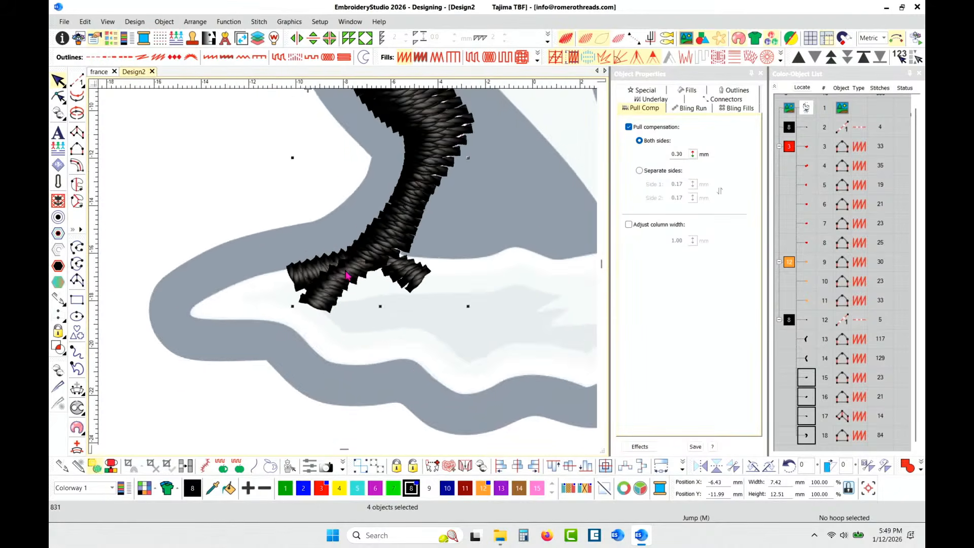
{"action": "scroll", "coordinate": [349, 272], "scroll_direction": "up", "scroll_amount": 3}
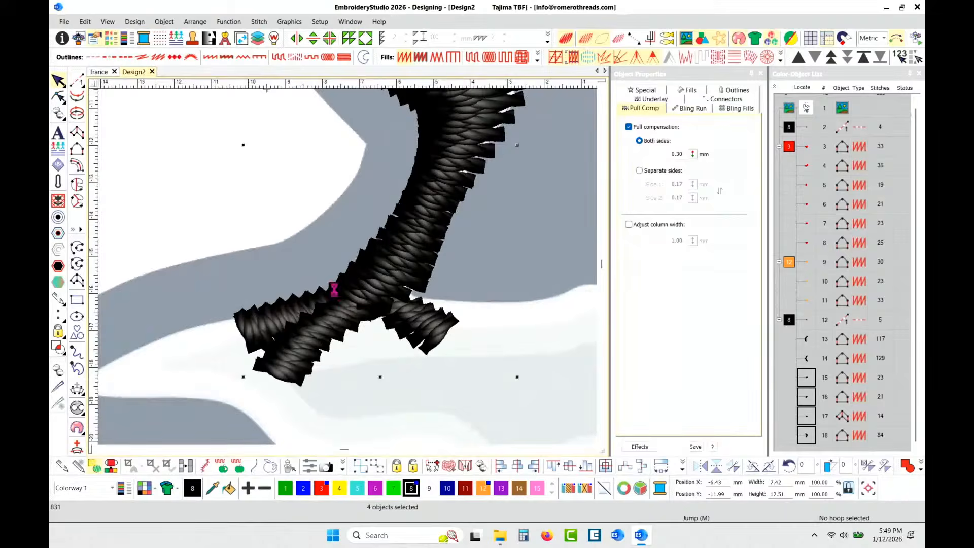
{"action": "key", "text": "t"}
Step: Deselect the leg objects and measure the upper front toe's column width with the wider pull compensation
{"action": "scroll", "coordinate": [340, 285], "scroll_direction": "up", "scroll_amount": 4}
{"action": "key", "text": "Escape"}
{"action": "key", "text": "m"}
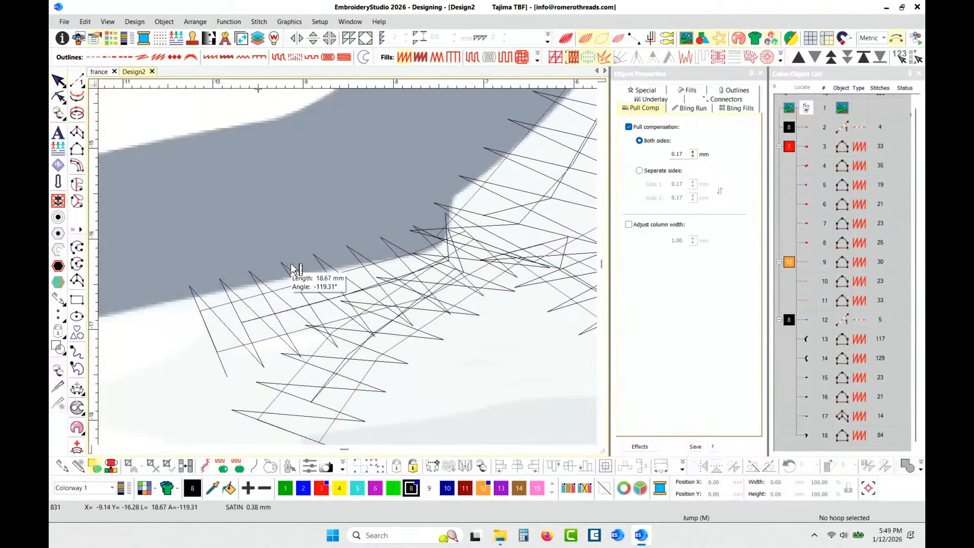
{"action": "left_click_drag", "start_coordinate": [281, 263], "coordinate": [339, 351]}
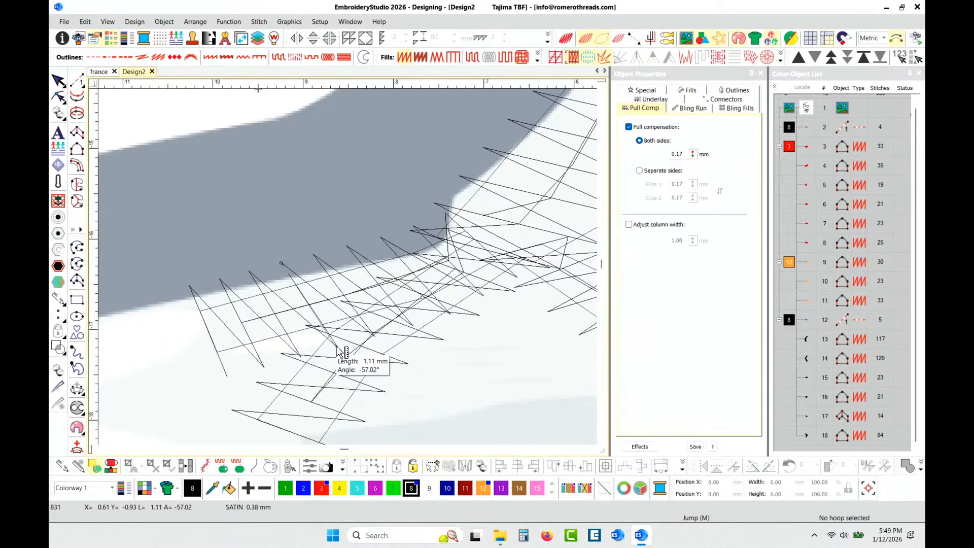
Step: Measure the distance from the front toes up to the top of the leg column
{"action": "scroll", "coordinate": [341, 351], "scroll_direction": "down", "scroll_amount": 8}
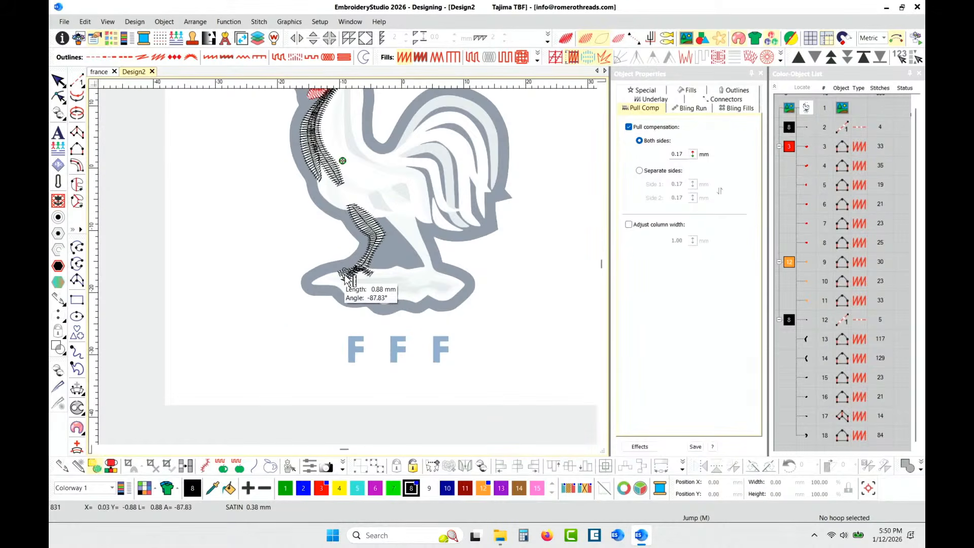
{"action": "left_click_drag", "start_coordinate": [346, 274], "coordinate": [345, 208]}
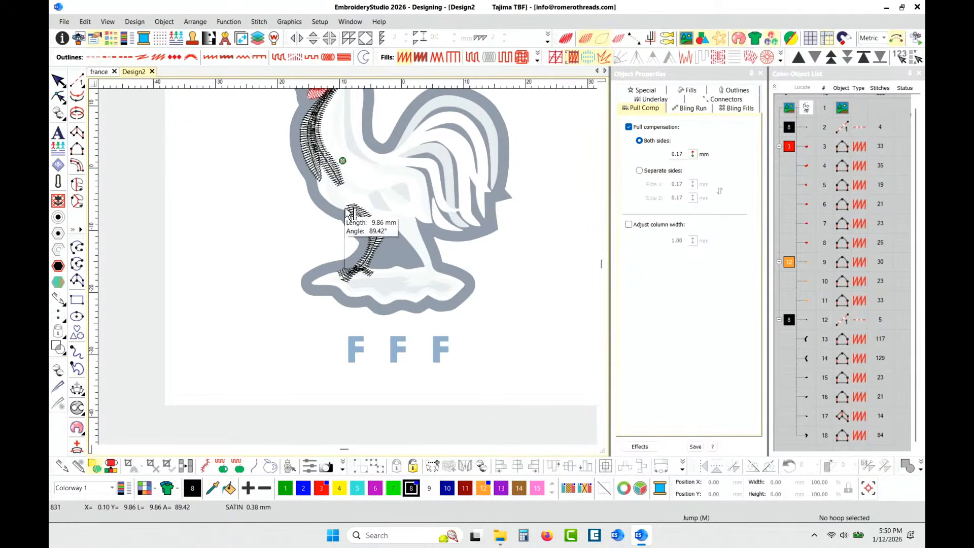
{"action": "left_click", "coordinate": [345, 209]}
Step: Examine the toes, the body and tail artwork, and the stitched head, neck and leg in TrueView
{"action": "scroll", "coordinate": [340, 279], "scroll_direction": "up", "scroll_amount": 4}
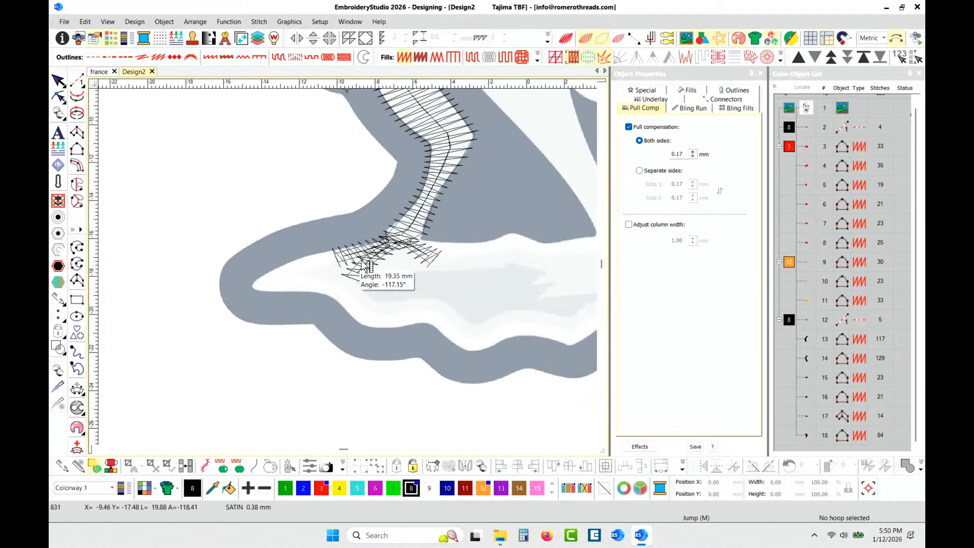
{"action": "scroll", "coordinate": [363, 259], "scroll_direction": "down", "scroll_amount": 5}
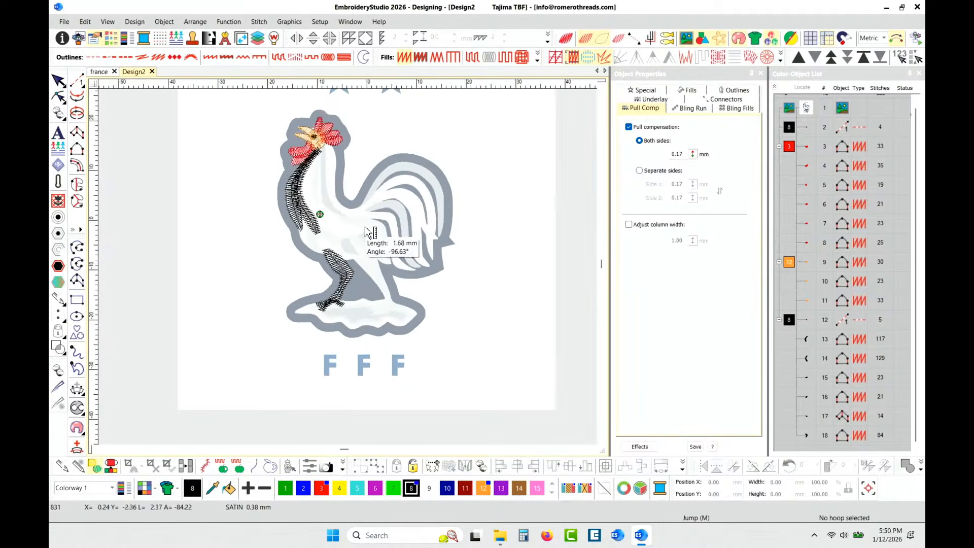
{"action": "scroll", "coordinate": [363, 254], "scroll_direction": "up", "scroll_amount": 1}
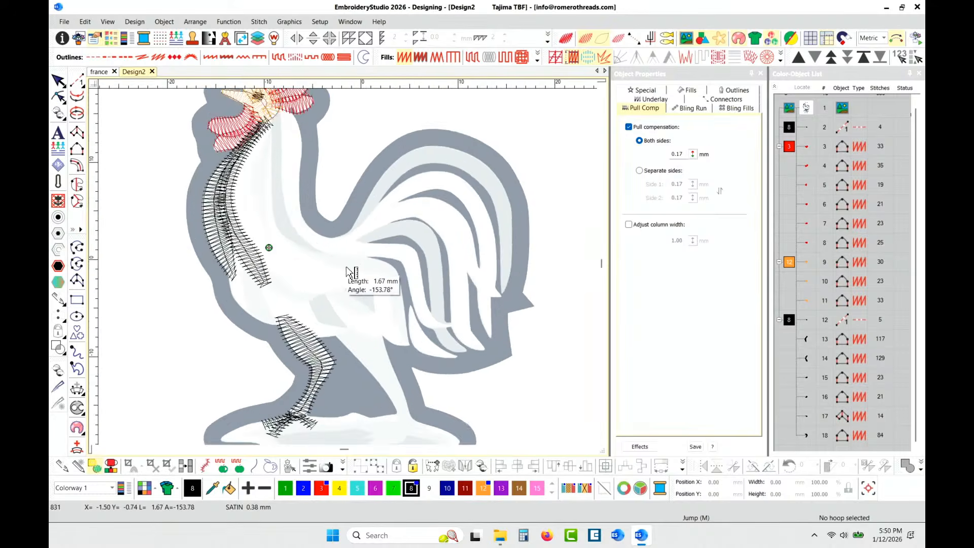
{"action": "scroll", "coordinate": [348, 272], "scroll_direction": "up", "scroll_amount": 3}
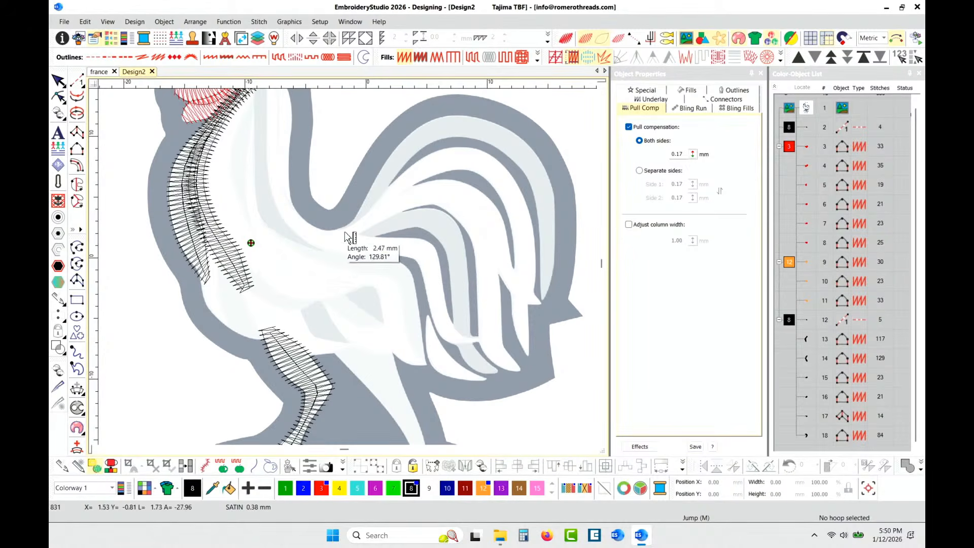
{"action": "scroll", "coordinate": [354, 271], "scroll_direction": "down", "scroll_amount": 2}
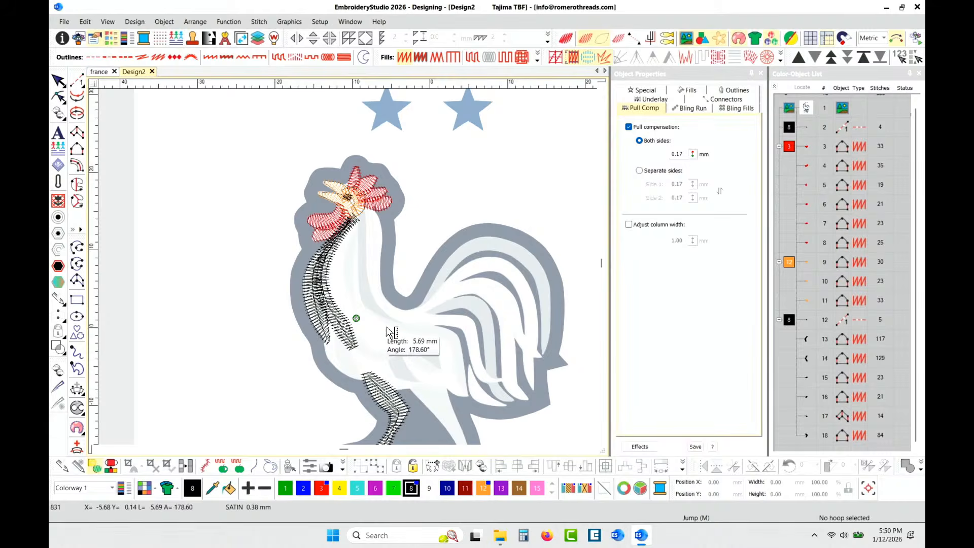
{"action": "key", "text": "t"}
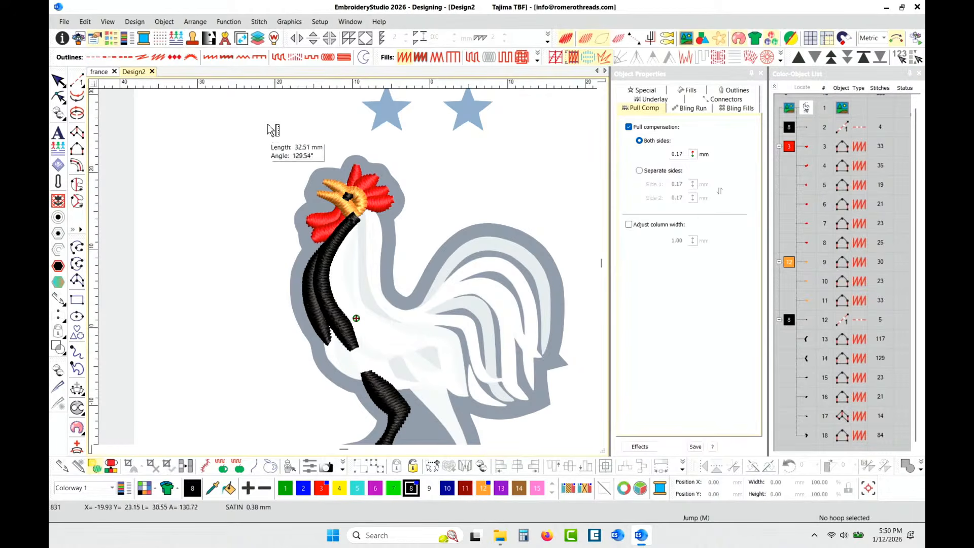
Step: Switch to the france design and examine the finished rooster's body, legs, toes and snowy base
{"action": "left_click", "coordinate": [102, 74]}
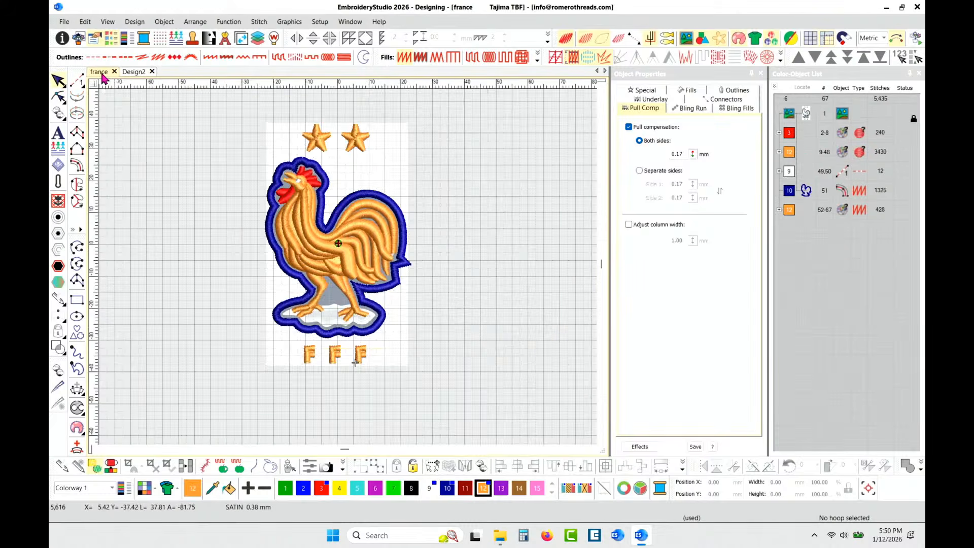
{"action": "scroll", "coordinate": [311, 210], "scroll_direction": "up", "scroll_amount": 3}
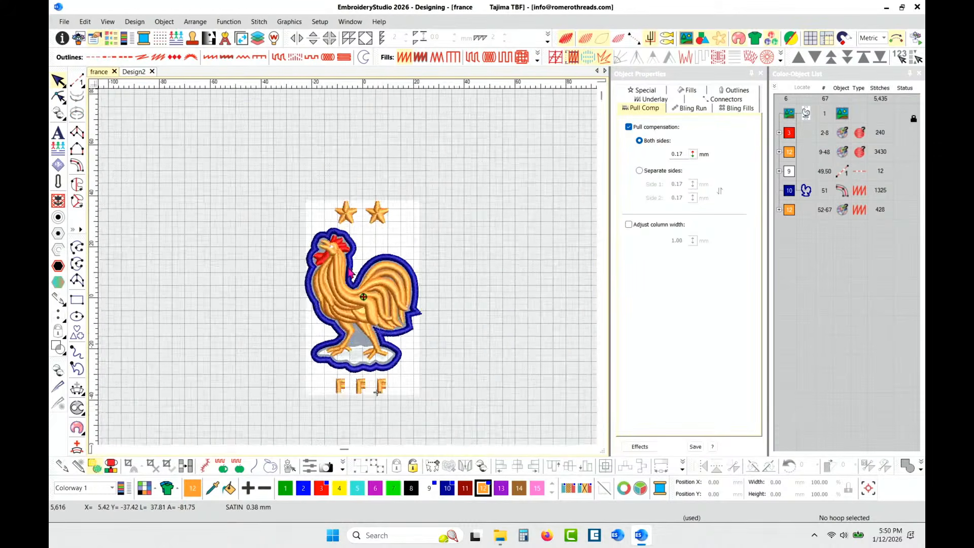
{"action": "scroll", "coordinate": [343, 287], "scroll_direction": "up", "scroll_amount": 2}
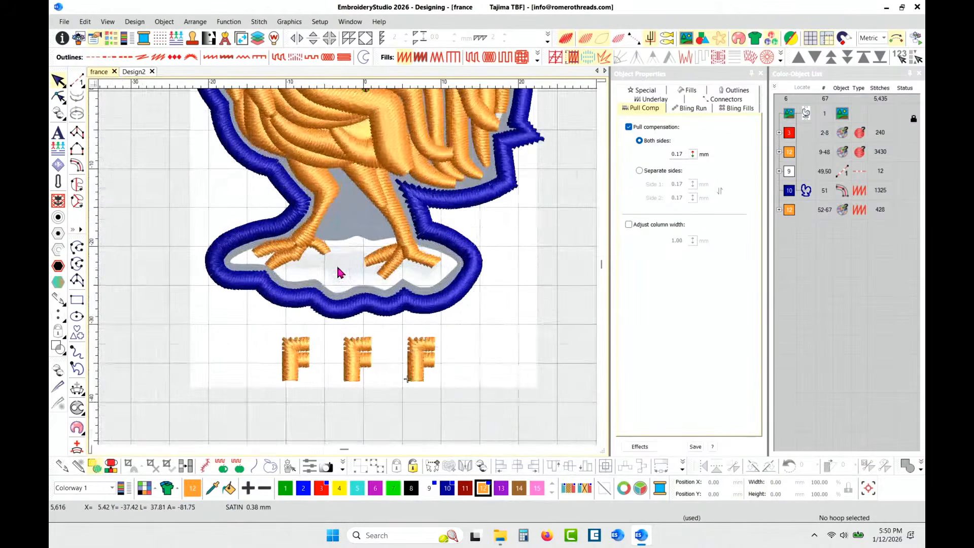
{"action": "scroll", "coordinate": [257, 260], "scroll_direction": "down", "scroll_amount": 1}
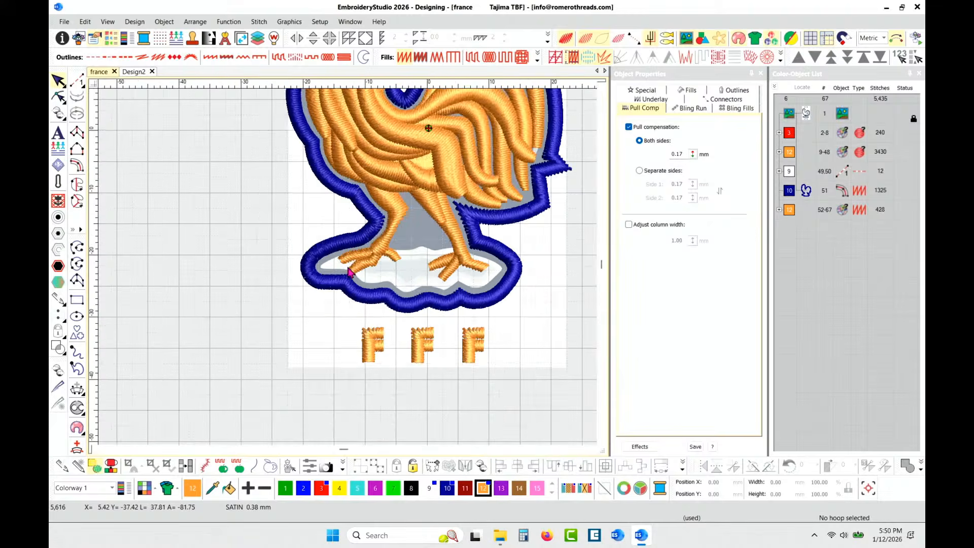
{"action": "scroll", "coordinate": [347, 268], "scroll_direction": "up", "scroll_amount": 2}
{"action": "scroll", "coordinate": [474, 262], "scroll_direction": "down", "scroll_amount": 1}
{"action": "scroll", "coordinate": [347, 272], "scroll_direction": "down", "scroll_amount": 4}
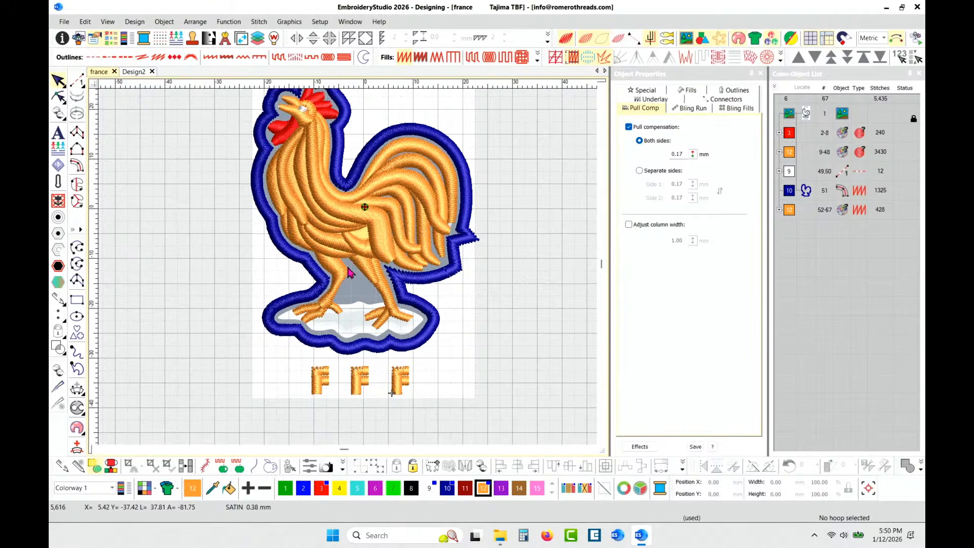
{"action": "scroll", "coordinate": [349, 273], "scroll_direction": "down", "scroll_amount": 1}
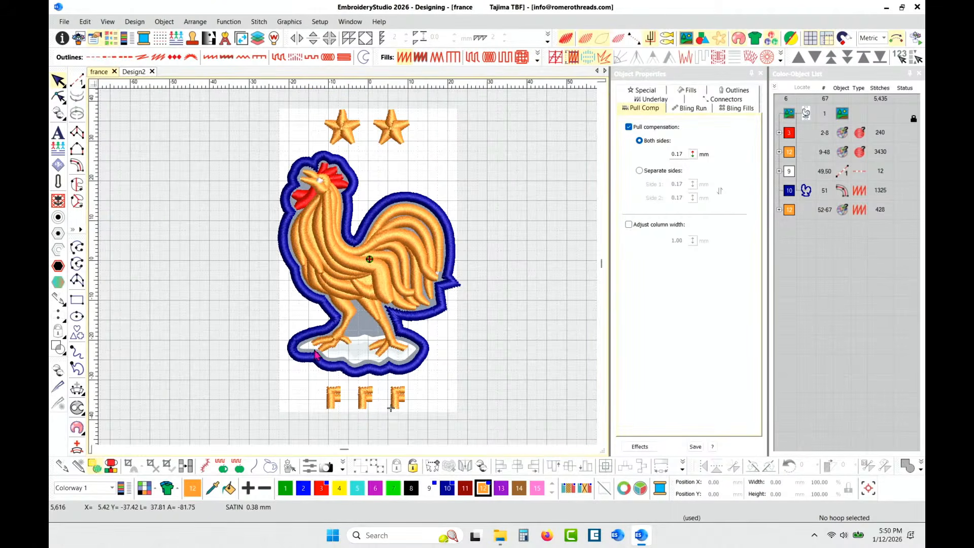
{"action": "scroll", "coordinate": [352, 362], "scroll_direction": "up", "scroll_amount": 2}
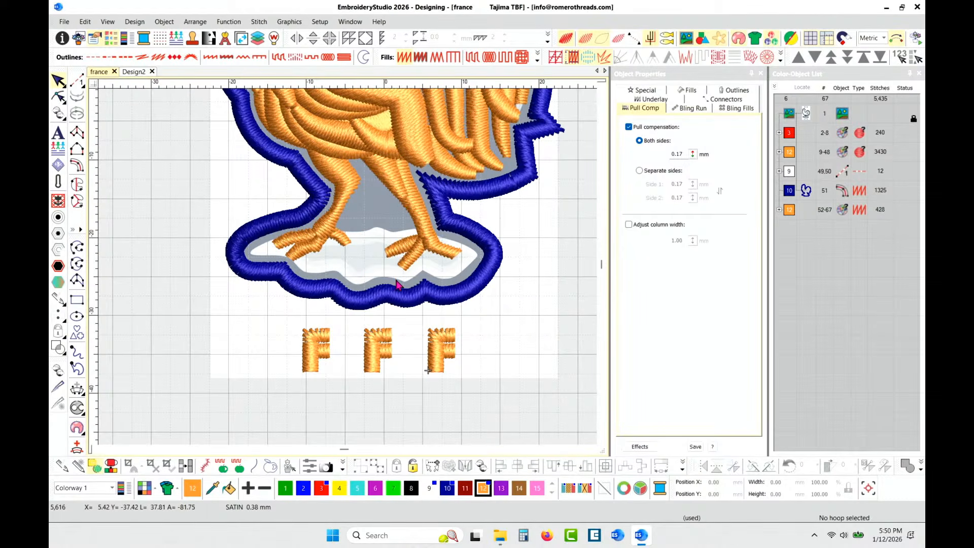
{"action": "scroll", "coordinate": [342, 262], "scroll_direction": "down", "scroll_amount": 2}
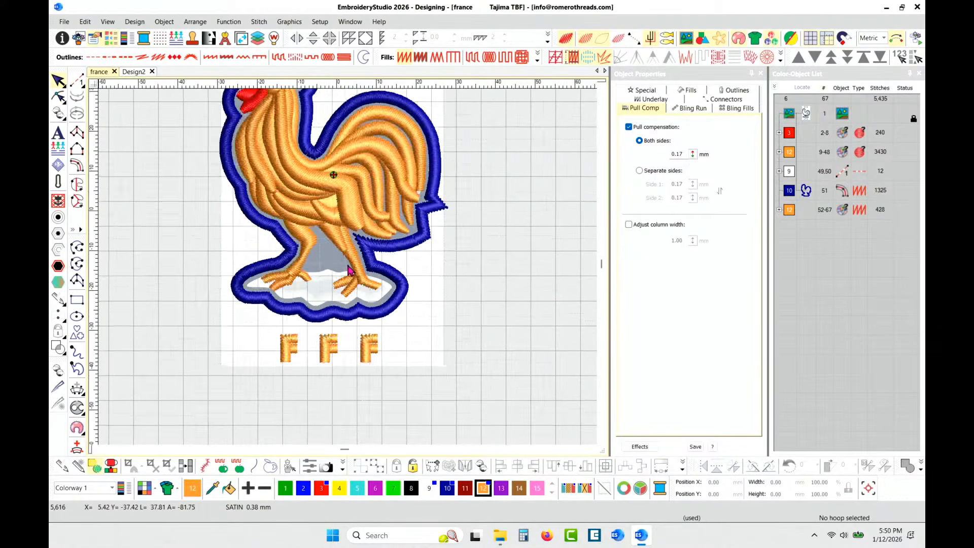
{"action": "scroll", "coordinate": [349, 271], "scroll_direction": "up", "scroll_amount": 1}
{"action": "scroll", "coordinate": [350, 273], "scroll_direction": "down", "scroll_amount": 1}
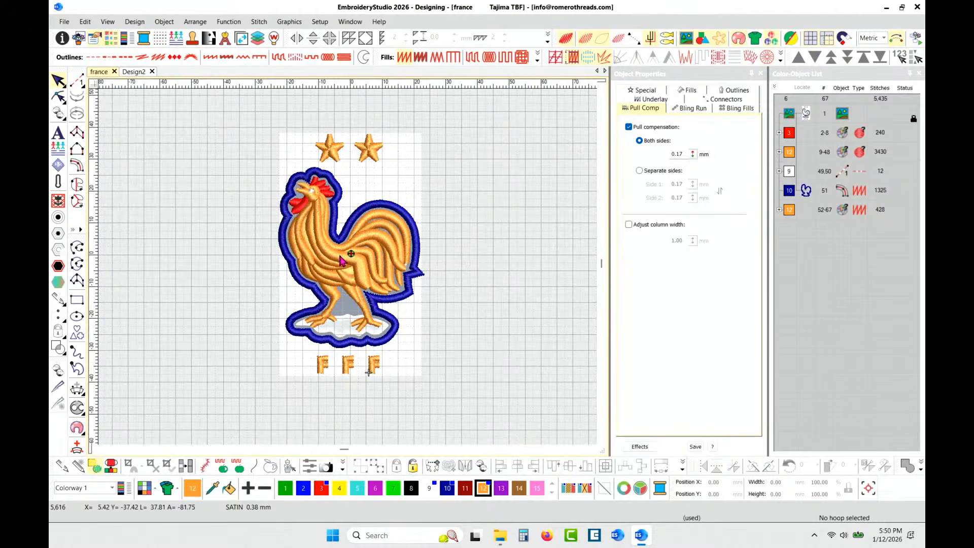
Step: Recolour the two run objects forming the rooster's eye, objects 49 and 50, to black colour 8
{"action": "scroll", "coordinate": [341, 260], "scroll_direction": "up", "scroll_amount": 3}
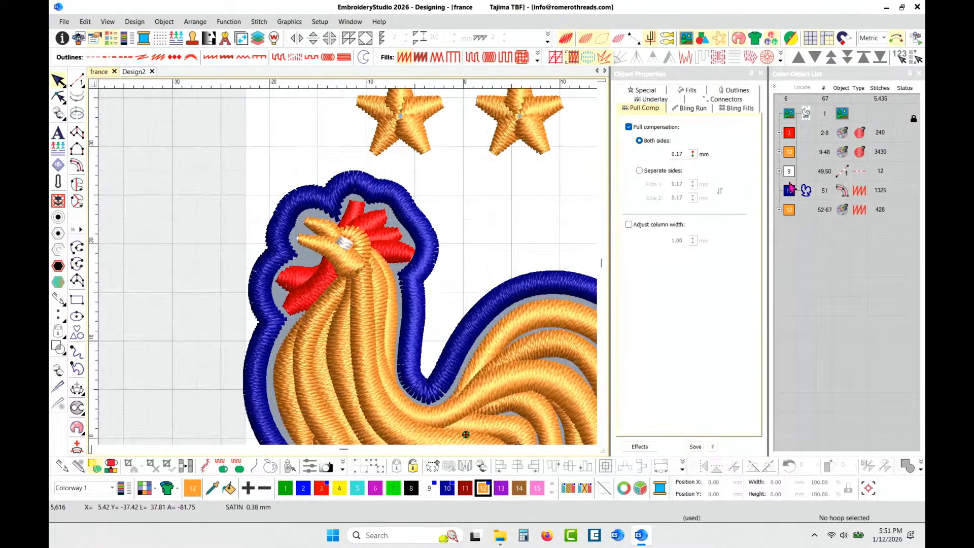
{"action": "left_click", "coordinate": [779, 171]}
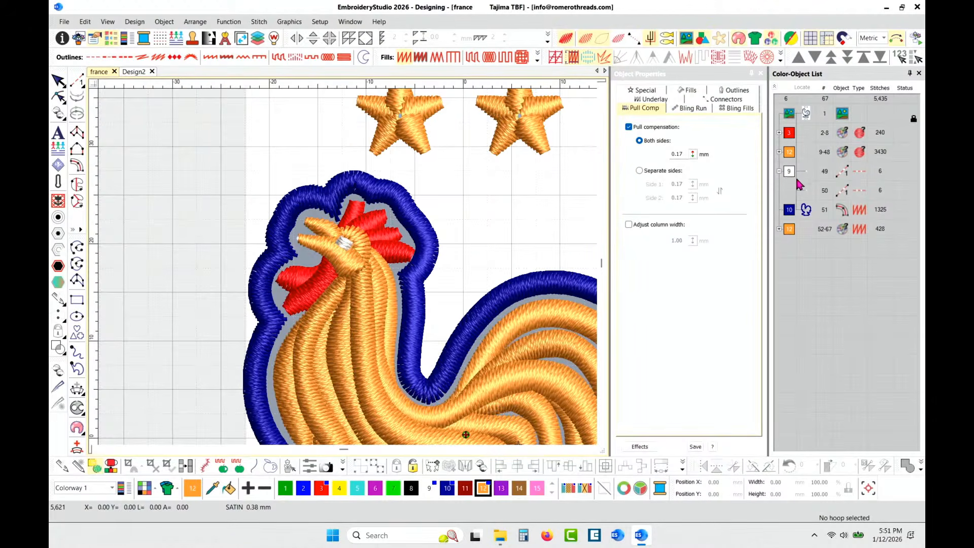
{"action": "left_click", "coordinate": [806, 173]}
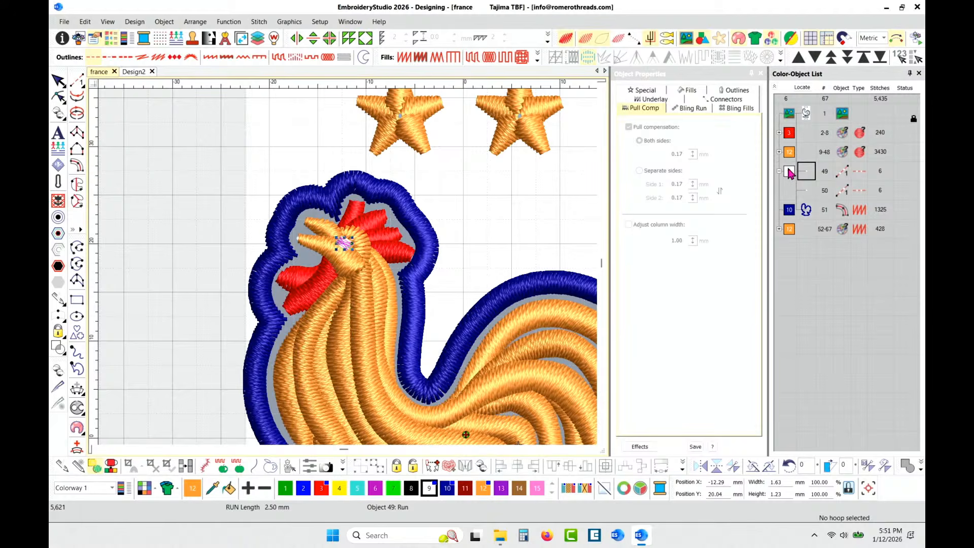
{"action": "left_click", "coordinate": [790, 192], "text": "shift"}
{"action": "left_click", "coordinate": [411, 488]}
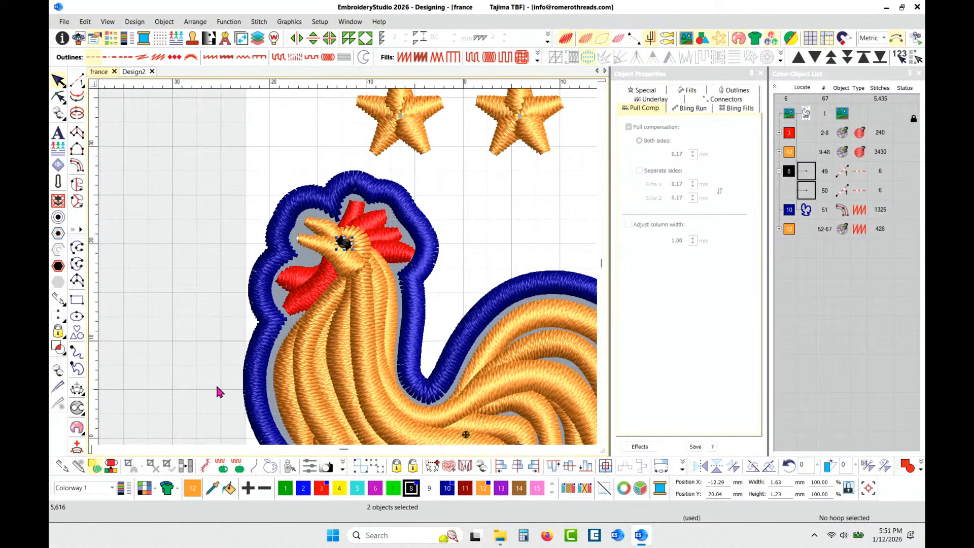
{"action": "left_click", "coordinate": [212, 378]}
{"action": "scroll", "coordinate": [347, 266], "scroll_direction": "down", "scroll_amount": 2}
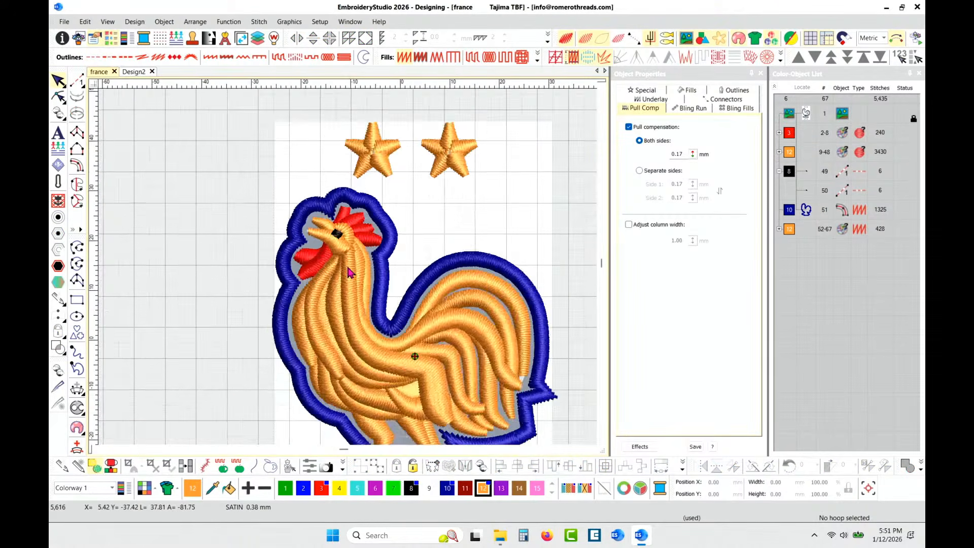
Step: Examine the rooster's body and overall stitching in both TrueView and plain stitch view
{"action": "scroll", "coordinate": [348, 272], "scroll_direction": "down", "scroll_amount": 1}
{"action": "scroll", "coordinate": [347, 272], "scroll_direction": "up", "scroll_amount": 1}
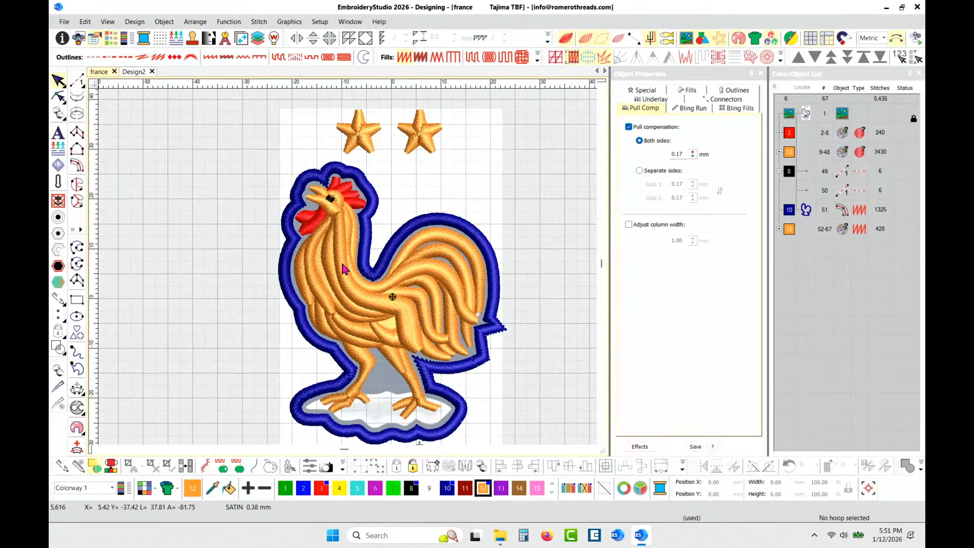
{"action": "scroll", "coordinate": [347, 273], "scroll_direction": "up", "scroll_amount": 1}
{"action": "scroll", "coordinate": [342, 279], "scroll_direction": "up", "scroll_amount": 2}
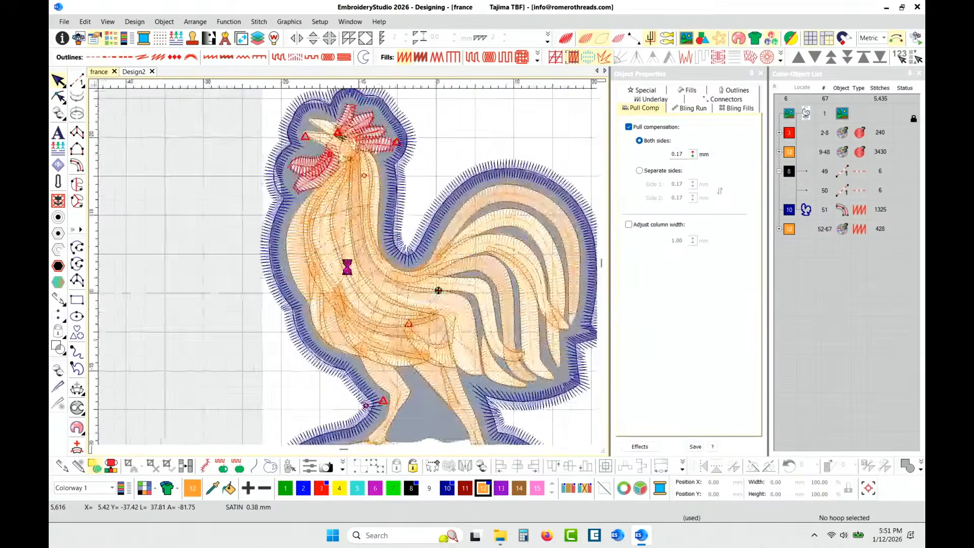
{"action": "scroll", "coordinate": [353, 275], "scroll_direction": "up", "scroll_amount": 2}
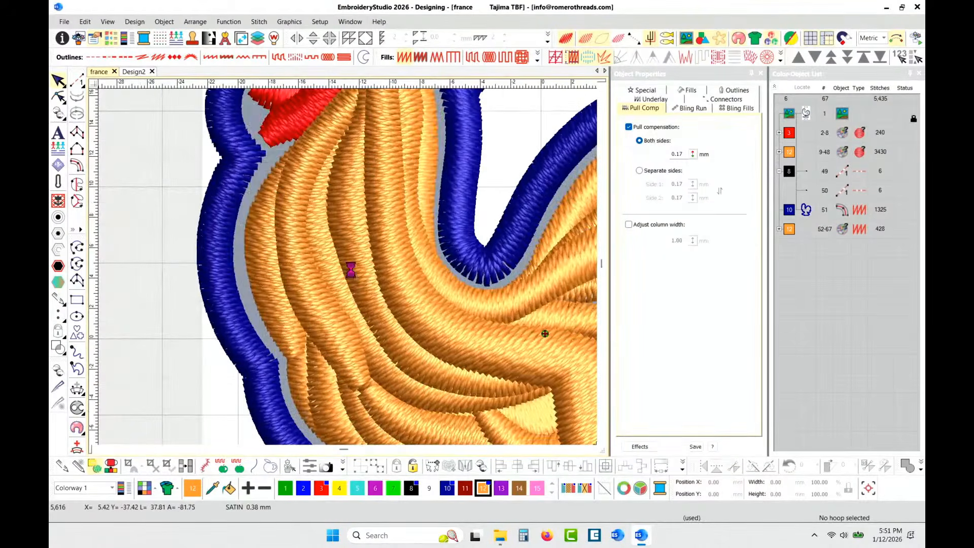
{"action": "key", "text": "t"}
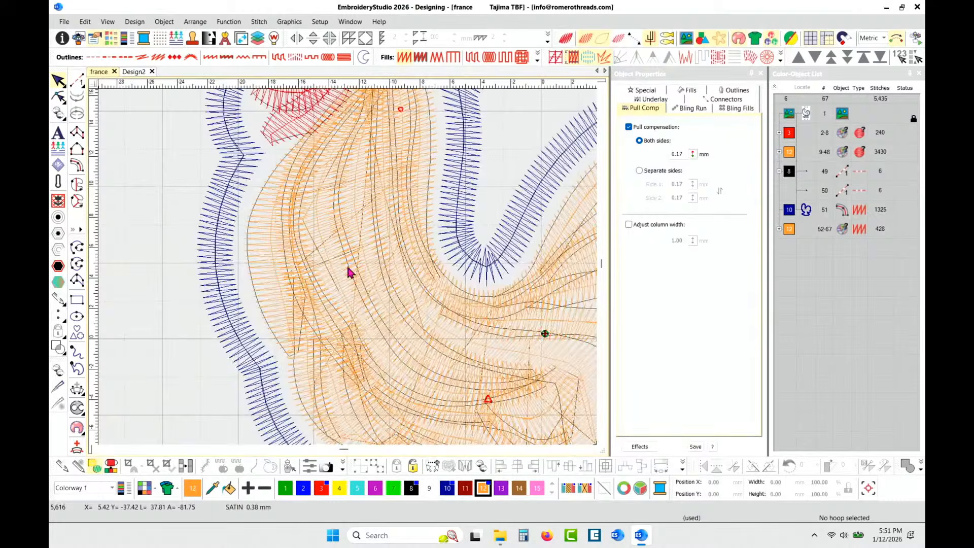
{"action": "scroll", "coordinate": [349, 273], "scroll_direction": "down", "scroll_amount": 3}
{"action": "scroll", "coordinate": [348, 273], "scroll_direction": "down", "scroll_amount": 1}
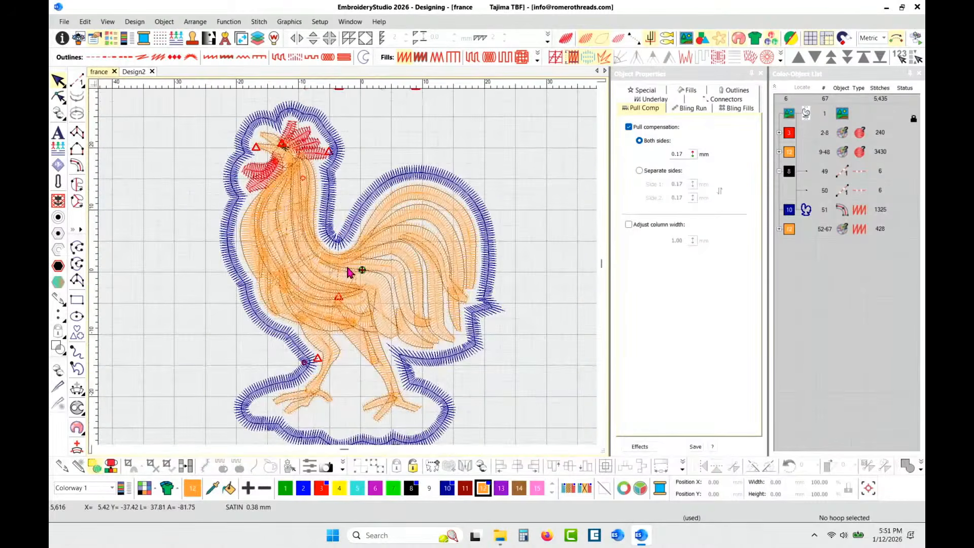
Step: Open the design information and review the france design's size, stitch count, colours and trims alongside the complete artwork
{"action": "left_click", "coordinate": [62, 39]}
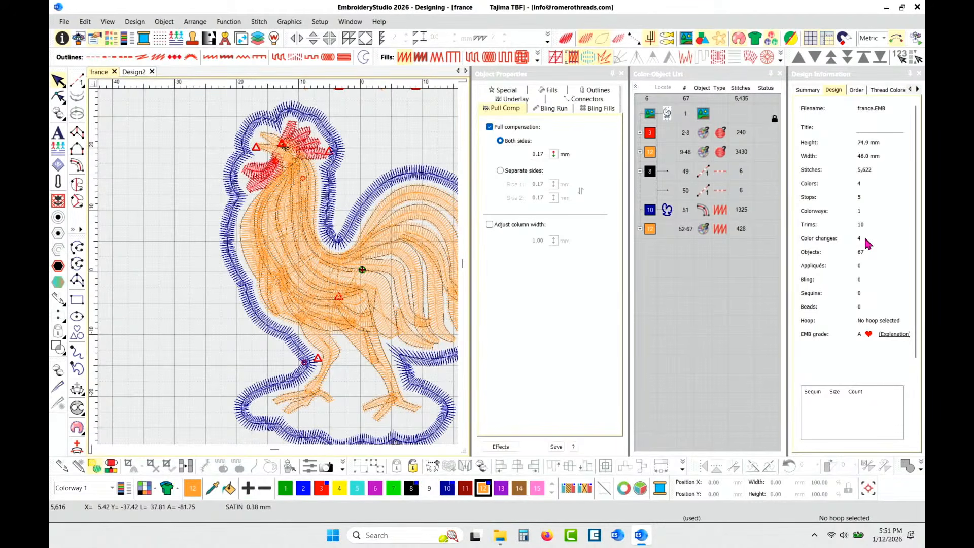
{"action": "scroll", "coordinate": [273, 274], "scroll_direction": "down", "scroll_amount": 2}
{"action": "scroll", "coordinate": [273, 274], "scroll_direction": "up", "scroll_amount": 2}
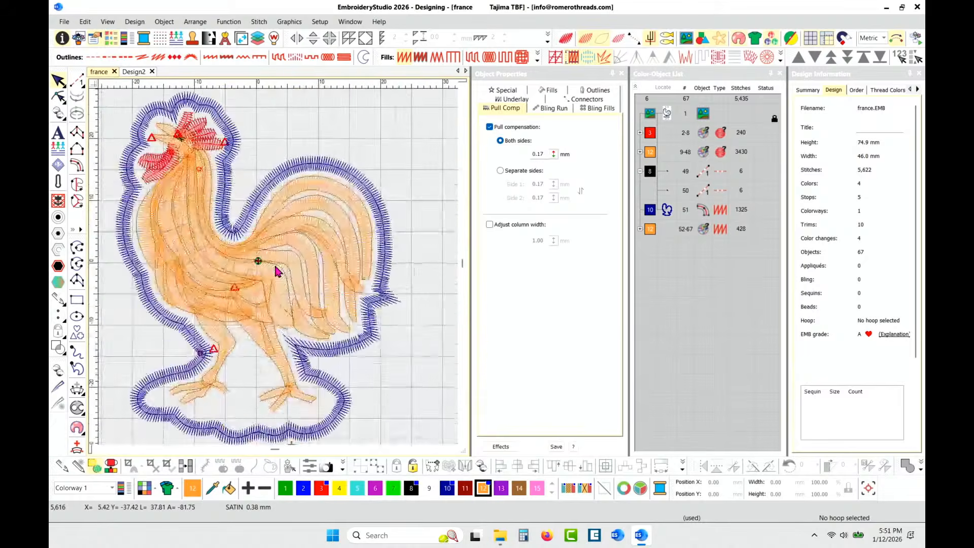
{"action": "scroll", "coordinate": [273, 275], "scroll_direction": "down", "scroll_amount": 1}
{"action": "scroll", "coordinate": [272, 274], "scroll_direction": "down", "scroll_amount": 1}
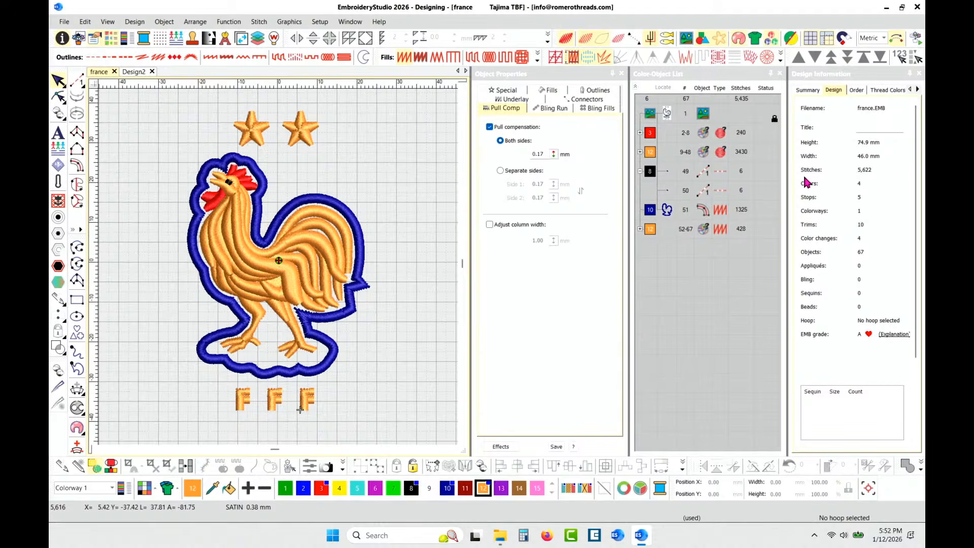
{"action": "scroll", "coordinate": [275, 270], "scroll_direction": "down", "scroll_amount": 1}
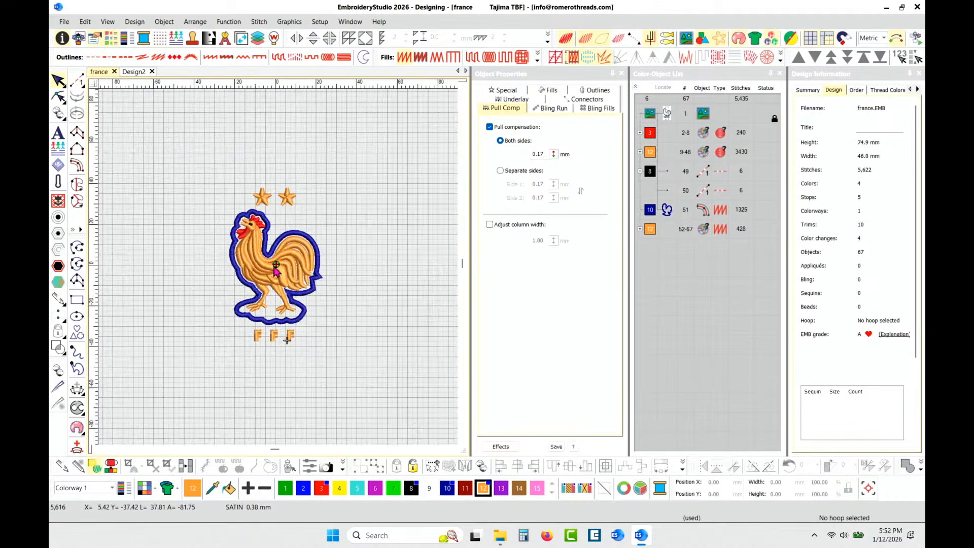
Step: Select the whole rooster crest, switch the measurement units to U.S., and clear the selection
{"action": "left_click_drag", "start_coordinate": [188, 172], "coordinate": [355, 381]}
{"action": "left_click", "coordinate": [884, 38]}
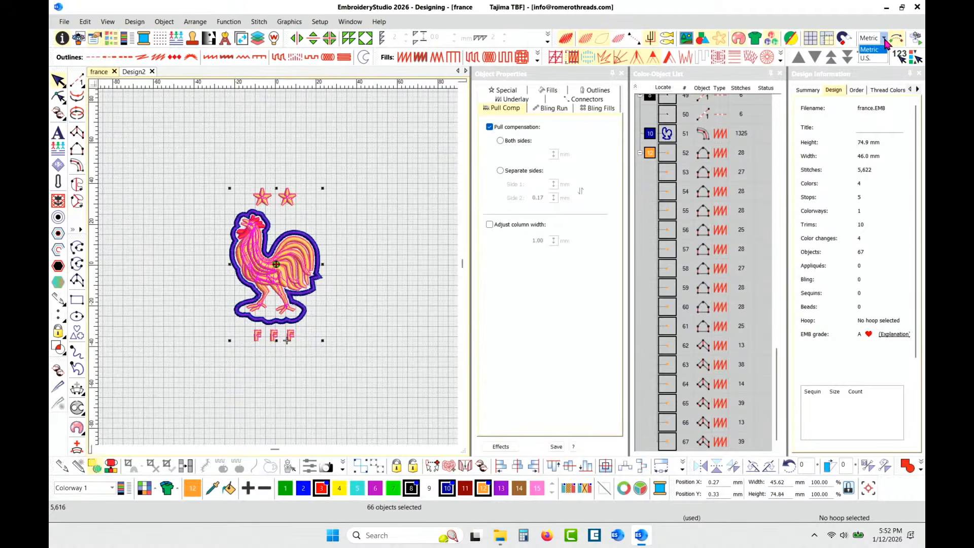
{"action": "left_click", "coordinate": [883, 57]}
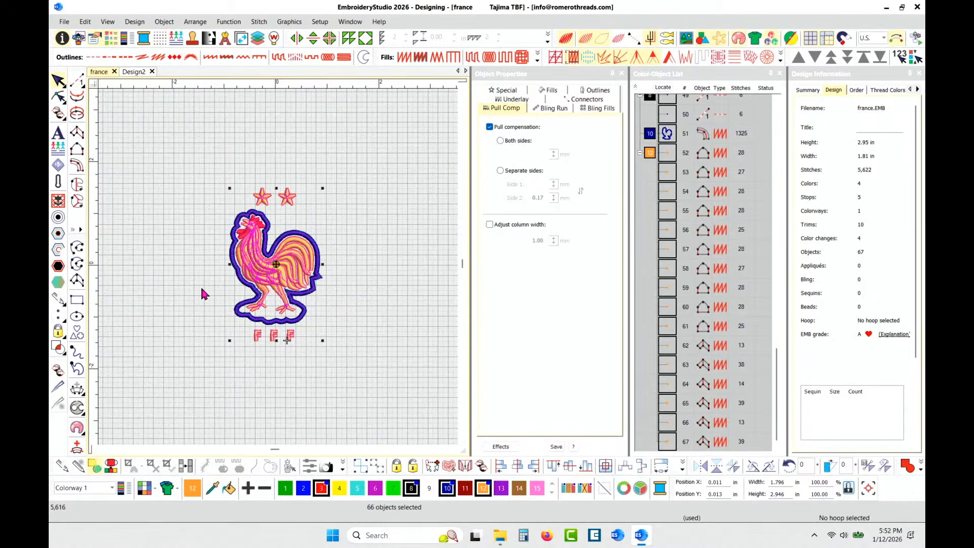
{"action": "left_click", "coordinate": [359, 246]}
Step: Review the full crest against its dimensions in inches and close the design information
{"action": "scroll", "coordinate": [281, 276], "scroll_direction": "up", "scroll_amount": 3}
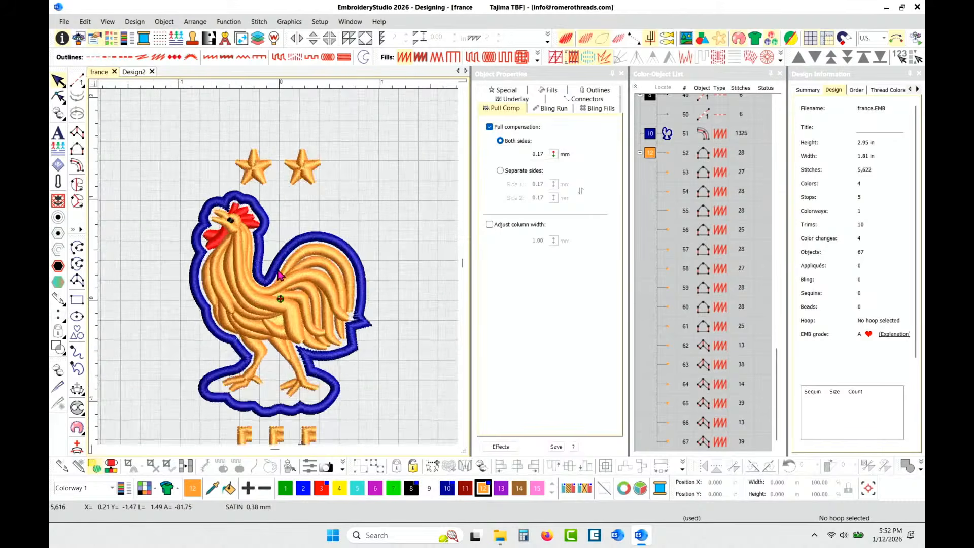
{"action": "scroll", "coordinate": [278, 272], "scroll_direction": "down", "scroll_amount": 2}
{"action": "scroll", "coordinate": [272, 316], "scroll_direction": "up", "scroll_amount": 1}
{"action": "scroll", "coordinate": [272, 216], "scroll_direction": "down", "scroll_amount": 1}
{"action": "scroll", "coordinate": [279, 269], "scroll_direction": "up", "scroll_amount": 1}
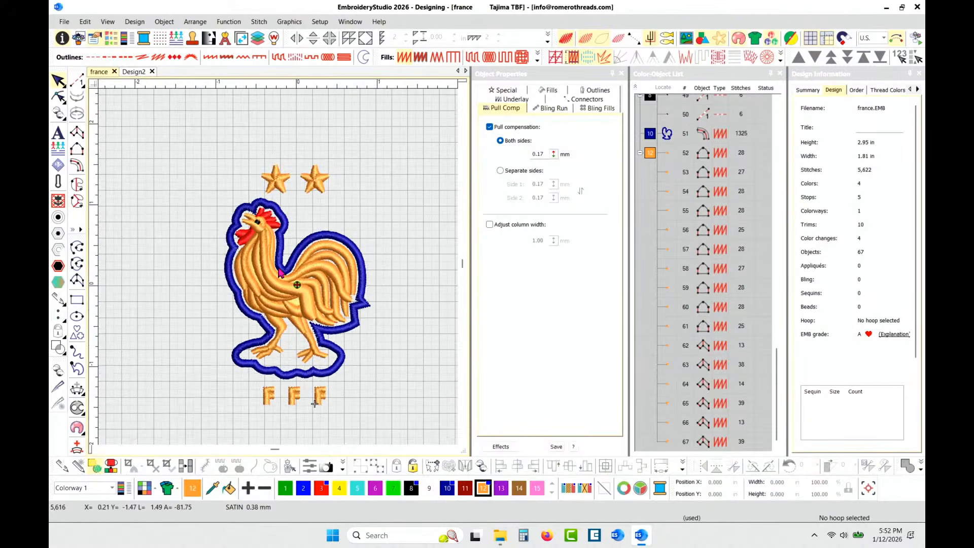
{"action": "scroll", "coordinate": [280, 273], "scroll_direction": "up", "scroll_amount": 1}
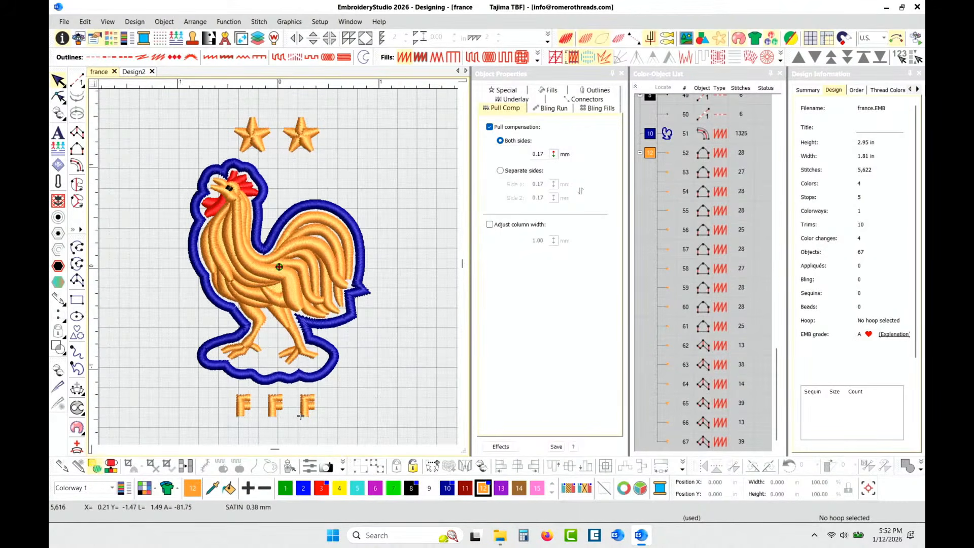
{"action": "left_click", "coordinate": [919, 74]}
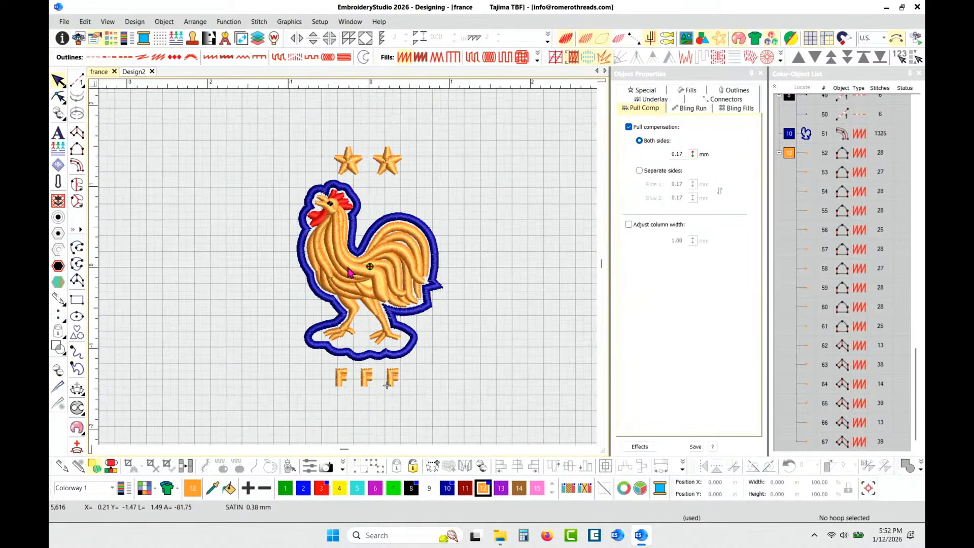
Step: Inspect the rooster's satin feathers, legs and blue outline up close in TrueView
{"action": "scroll", "coordinate": [351, 272], "scroll_direction": "up", "scroll_amount": 1}
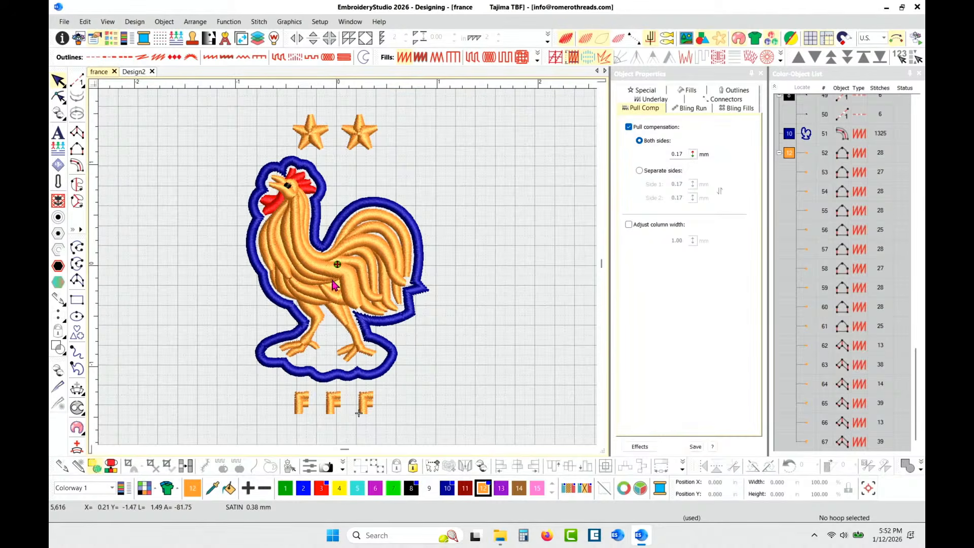
{"action": "scroll", "coordinate": [335, 274], "scroll_direction": "up", "scroll_amount": 2}
{"action": "scroll", "coordinate": [347, 272], "scroll_direction": "down", "scroll_amount": 1}
{"action": "scroll", "coordinate": [350, 271], "scroll_direction": "up", "scroll_amount": 1}
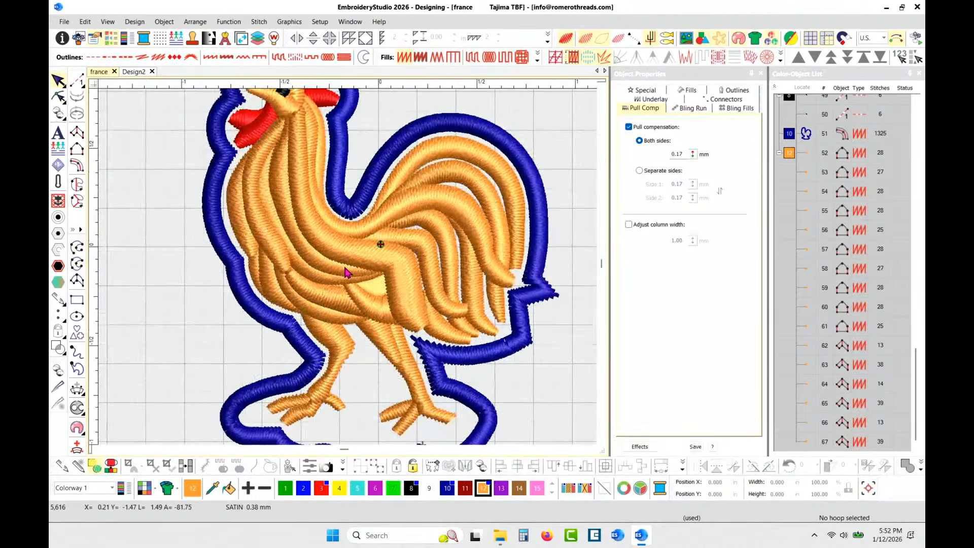
{"action": "scroll", "coordinate": [373, 257], "scroll_direction": "down", "scroll_amount": 1}
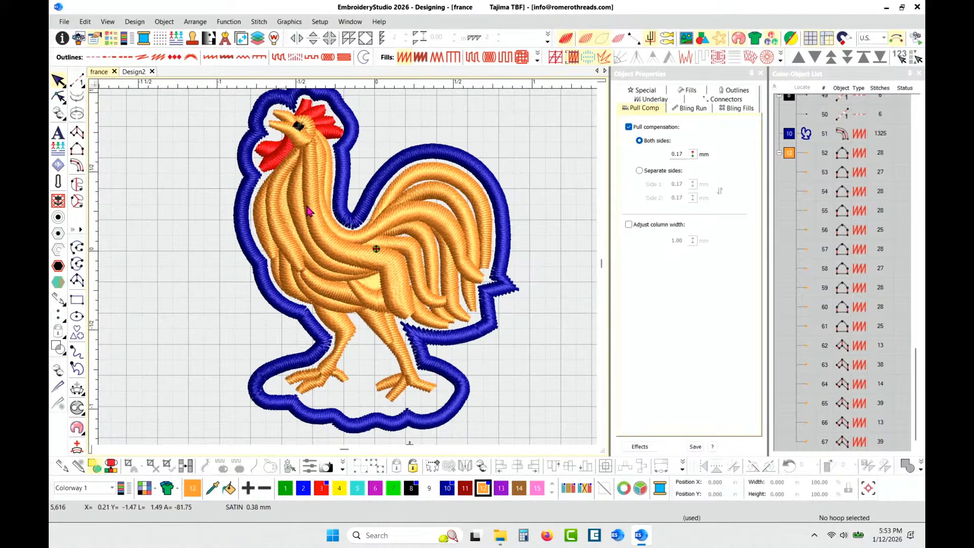
Step: Play the stitch simulation through the red wattle and comb up to the first colour change and inspect their sewing order
{"action": "left_click", "coordinate": [918, 41]}
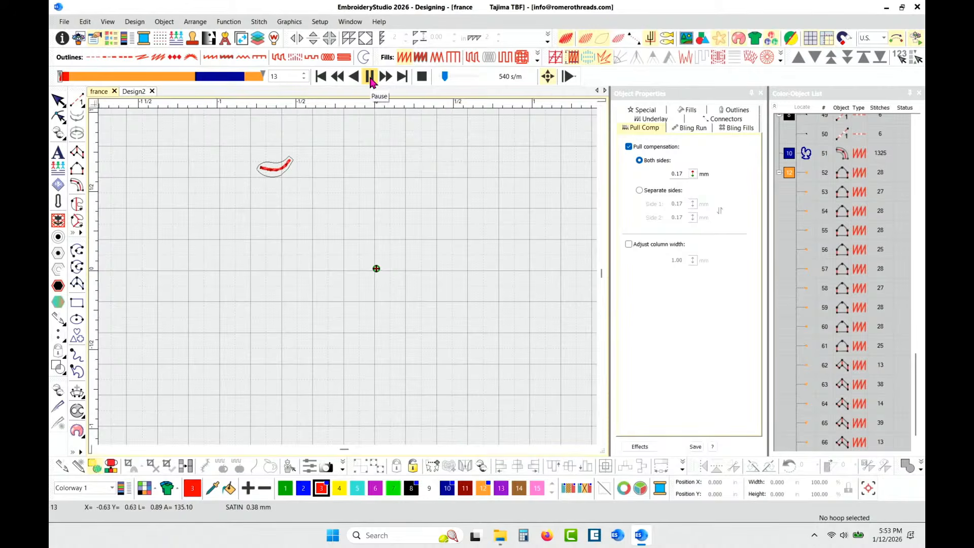
{"action": "left_click", "coordinate": [371, 77]}
{"action": "scroll", "coordinate": [285, 164], "scroll_direction": "down", "scroll_amount": 1}
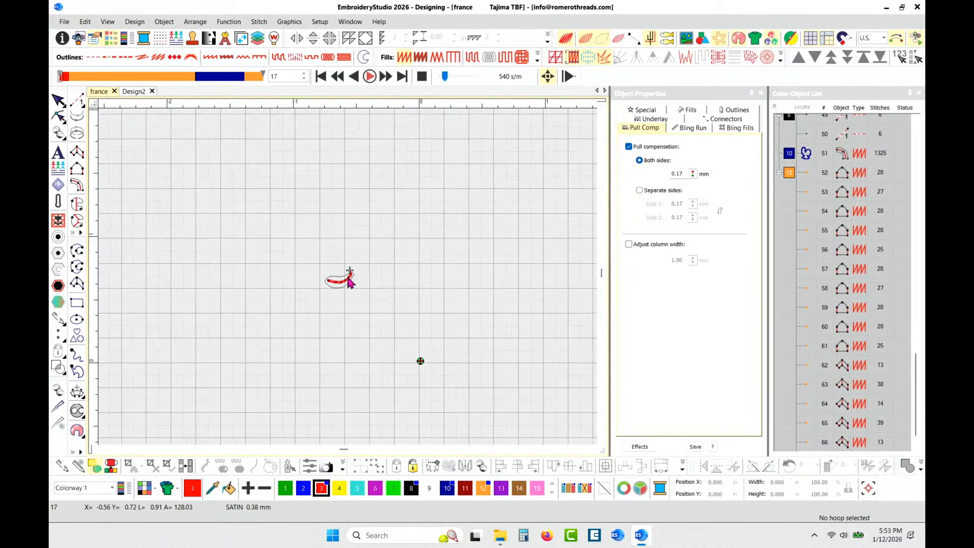
{"action": "scroll", "coordinate": [347, 279], "scroll_direction": "up", "scroll_amount": 3}
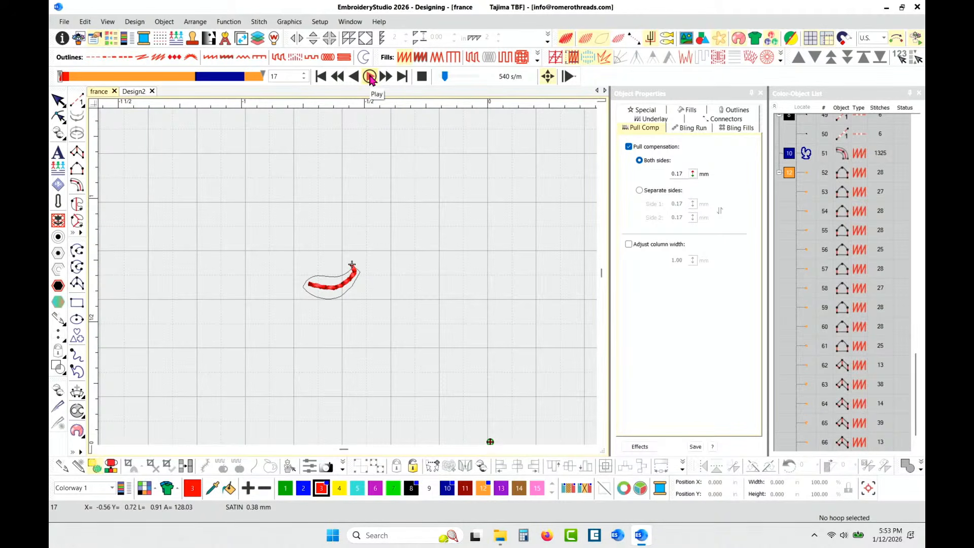
{"action": "left_click", "coordinate": [370, 76]}
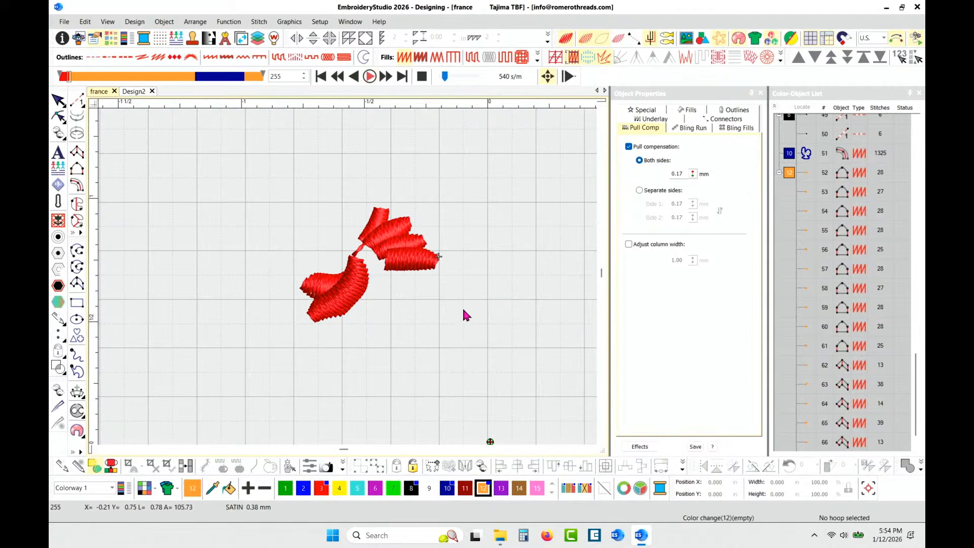
{"action": "scroll", "coordinate": [334, 275], "scroll_direction": "down", "scroll_amount": 1}
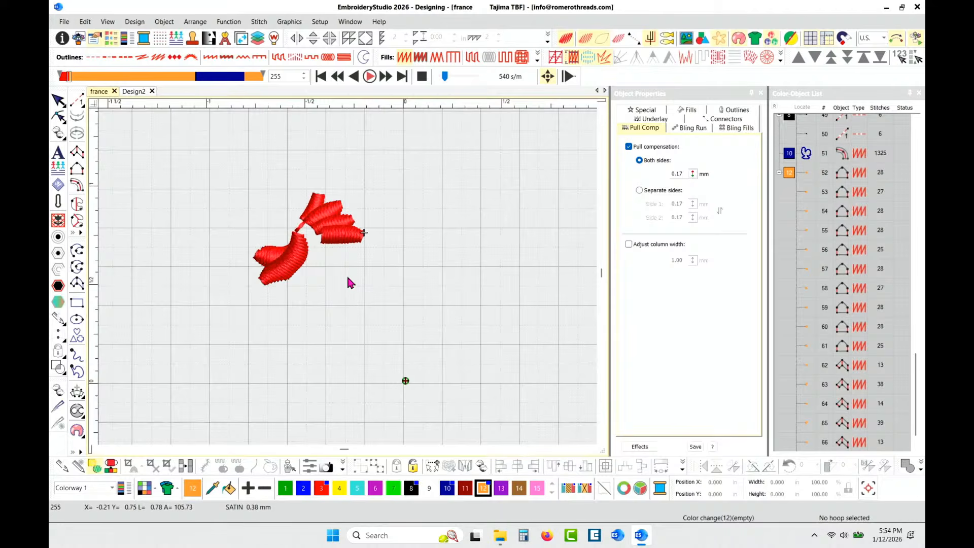
{"action": "scroll", "coordinate": [348, 279], "scroll_direction": "up", "scroll_amount": 1}
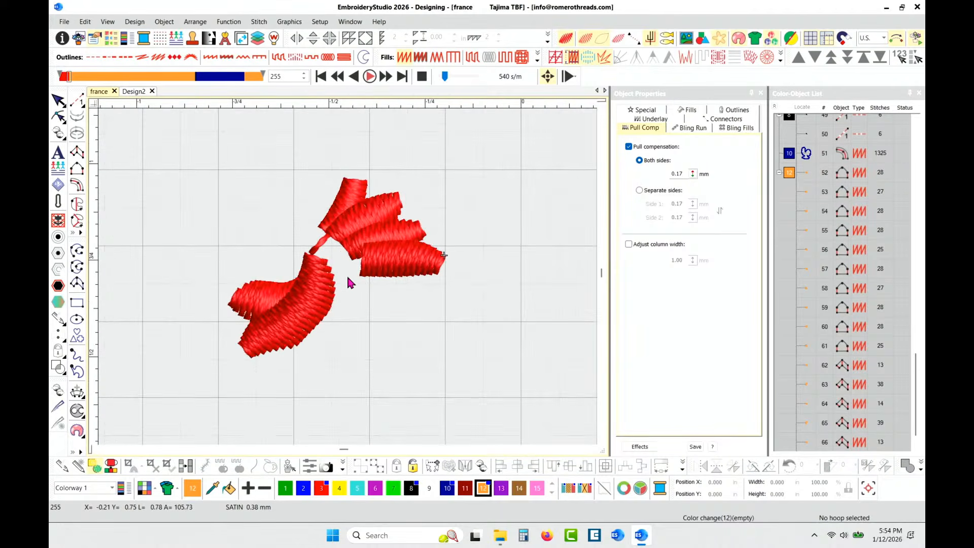
Step: Resume the stitch simulation and watch the gold body underlay, toes and legs being sewn
{"action": "left_click", "coordinate": [369, 77]}
{"action": "scroll", "coordinate": [347, 277], "scroll_direction": "down", "scroll_amount": 3}
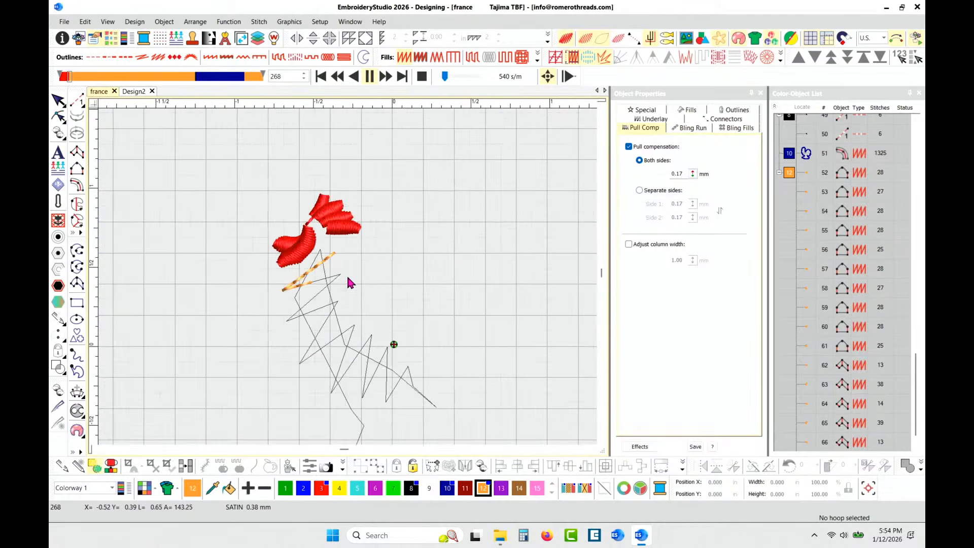
{"action": "scroll", "coordinate": [348, 282], "scroll_direction": "down", "scroll_amount": 2}
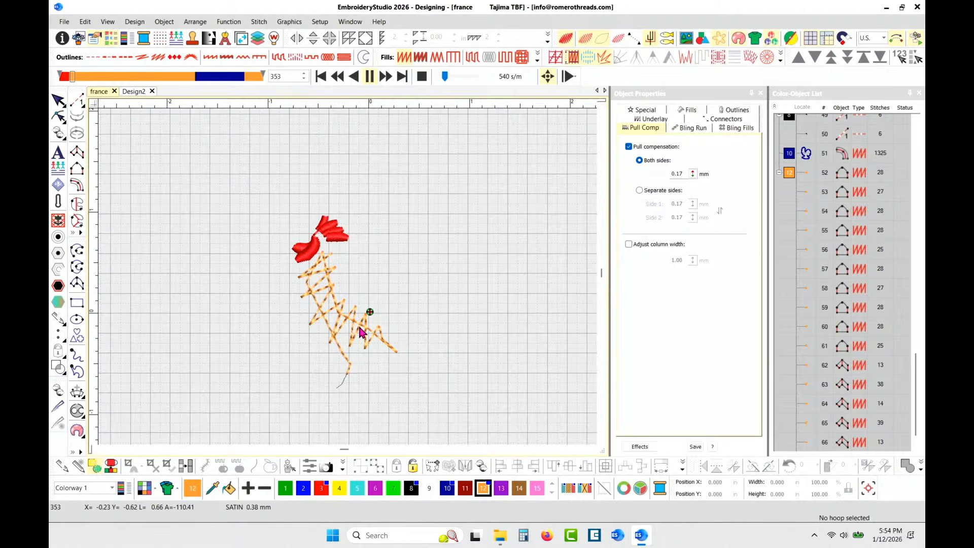
{"action": "scroll", "coordinate": [347, 396], "scroll_direction": "up", "scroll_amount": 2}
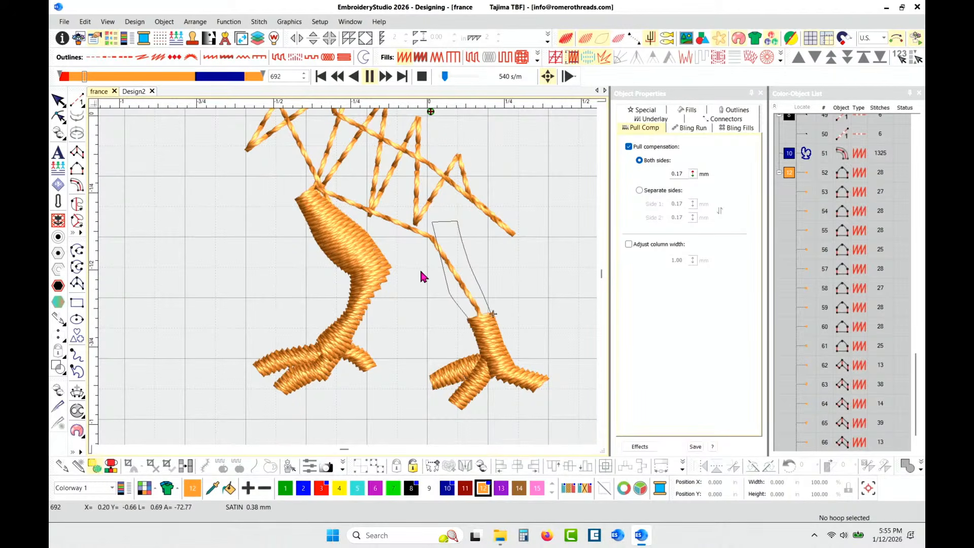
{"action": "scroll", "coordinate": [415, 290], "scroll_direction": "down", "scroll_amount": 2}
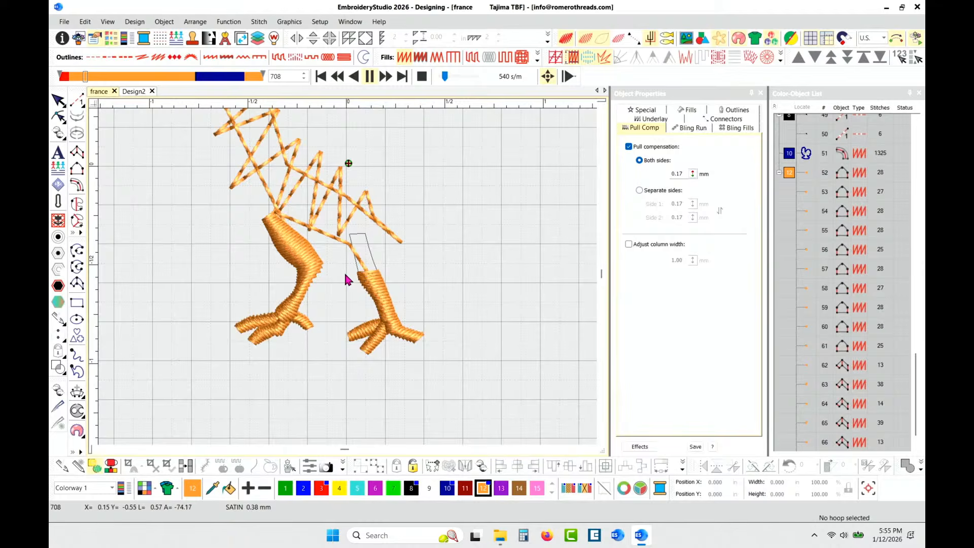
{"action": "scroll", "coordinate": [347, 277], "scroll_direction": "up", "scroll_amount": 2}
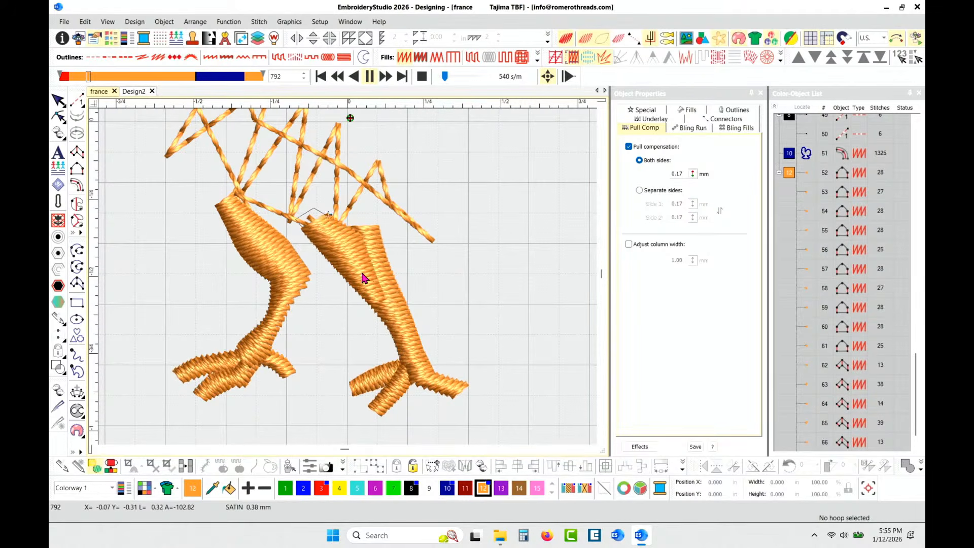
{"action": "scroll", "coordinate": [315, 242], "scroll_direction": "down", "scroll_amount": 1}
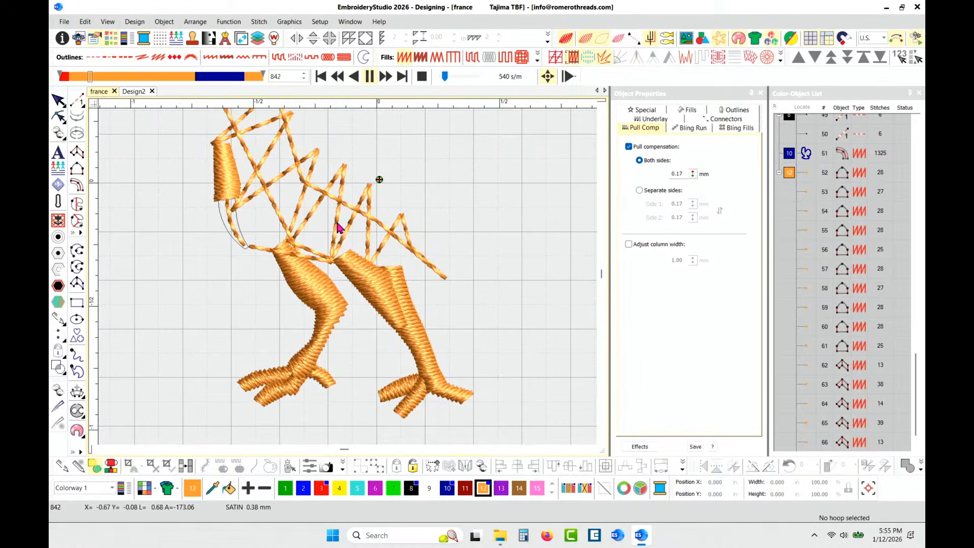
Step: Follow the simulation through the belly feathers, neck and first tail feather, checking which machine functions it can stop at
{"action": "scroll", "coordinate": [350, 269], "scroll_direction": "down", "scroll_amount": 1}
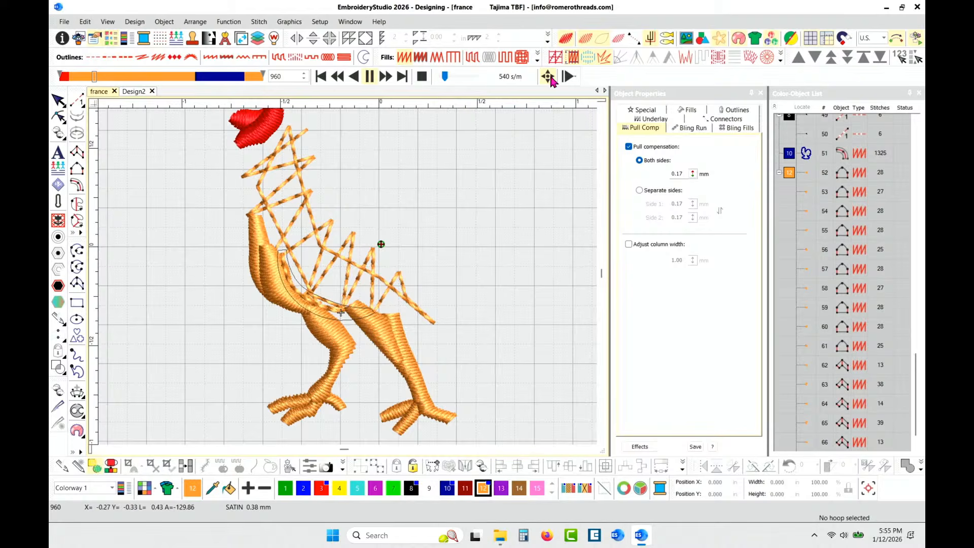
{"action": "left_click", "coordinate": [572, 80]}
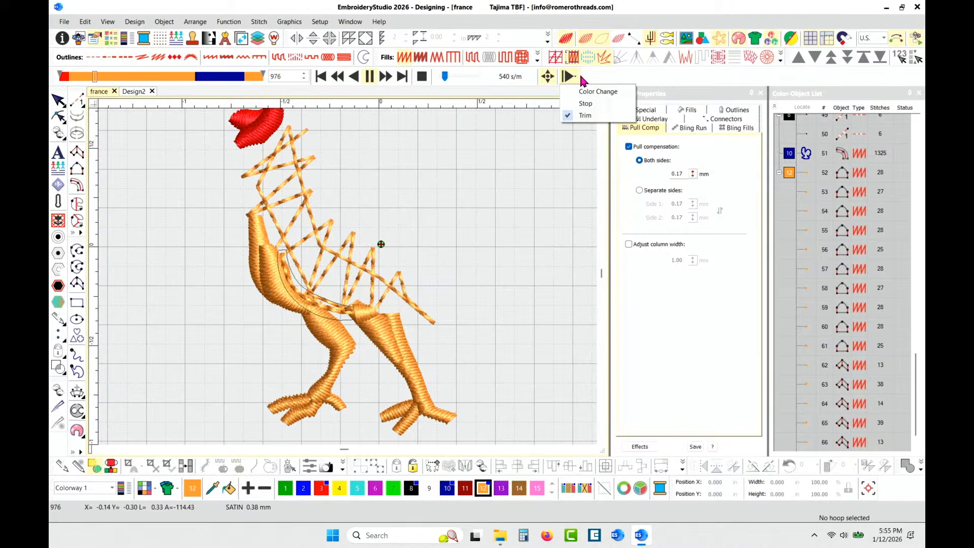
{"action": "left_click", "coordinate": [603, 70]}
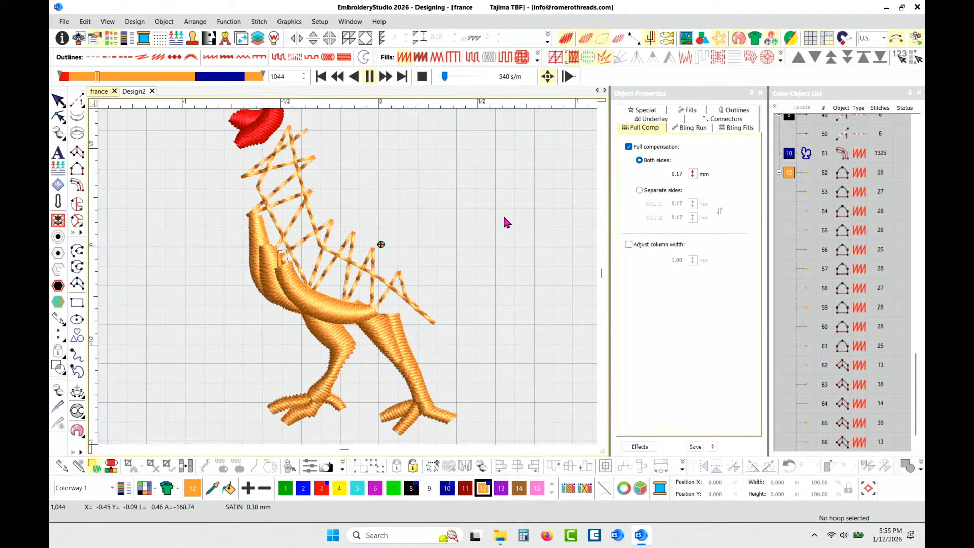
{"action": "scroll", "coordinate": [287, 251], "scroll_direction": "up", "scroll_amount": 1}
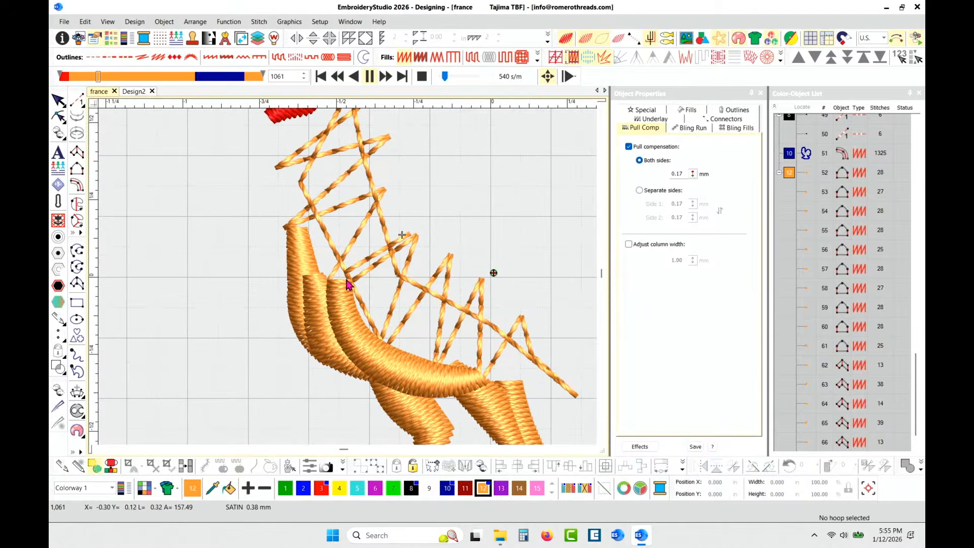
{"action": "scroll", "coordinate": [416, 235], "scroll_direction": "up", "scroll_amount": 1}
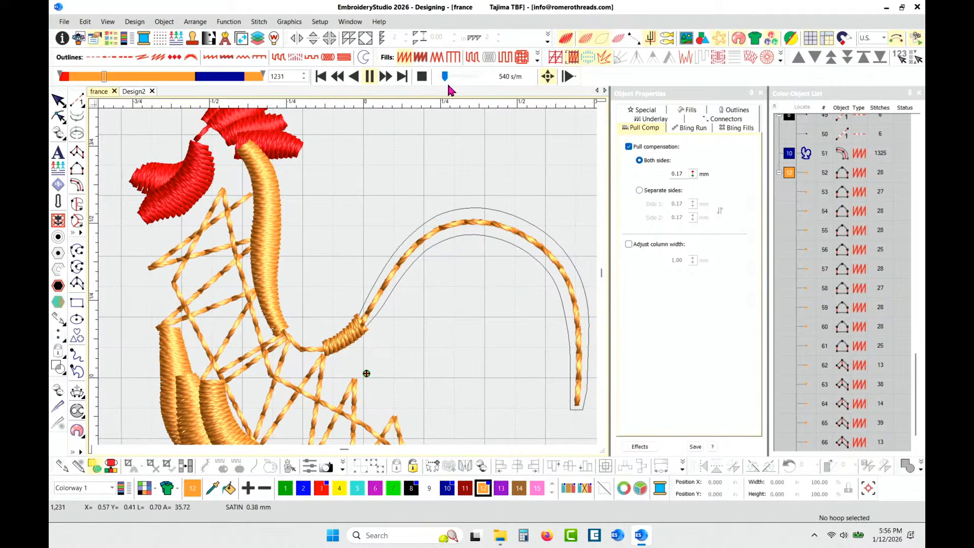
Step: Raise the simulation speed to 6060 s/m and inspect the sewing of the upper curved tail feathers up close
{"action": "left_click_drag", "start_coordinate": [444, 77], "coordinate": [451, 77]}
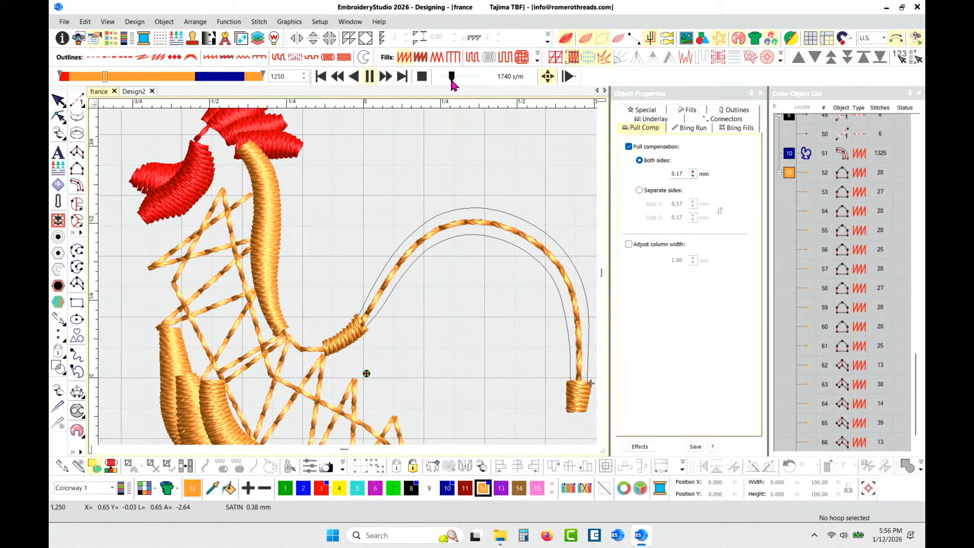
{"action": "scroll", "coordinate": [477, 319], "scroll_direction": "down", "scroll_amount": 1}
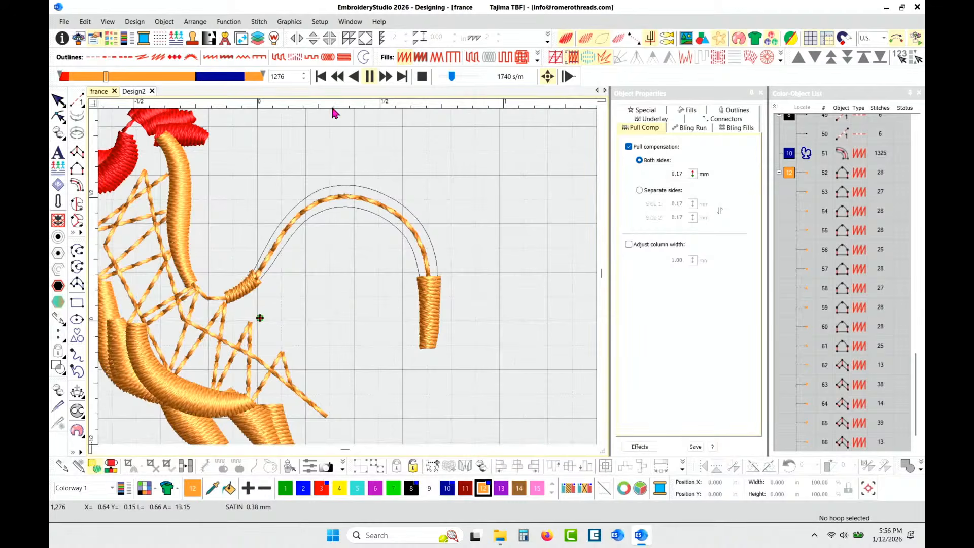
{"action": "left_click_drag", "start_coordinate": [452, 78], "coordinate": [458, 79]}
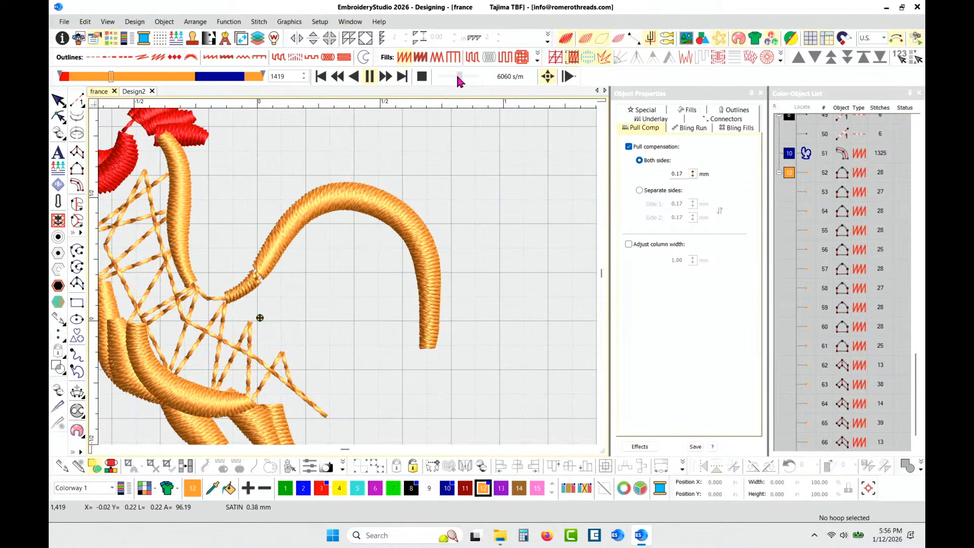
{"action": "left_click", "coordinate": [370, 77]}
{"action": "scroll", "coordinate": [337, 209], "scroll_direction": "up", "scroll_amount": 3}
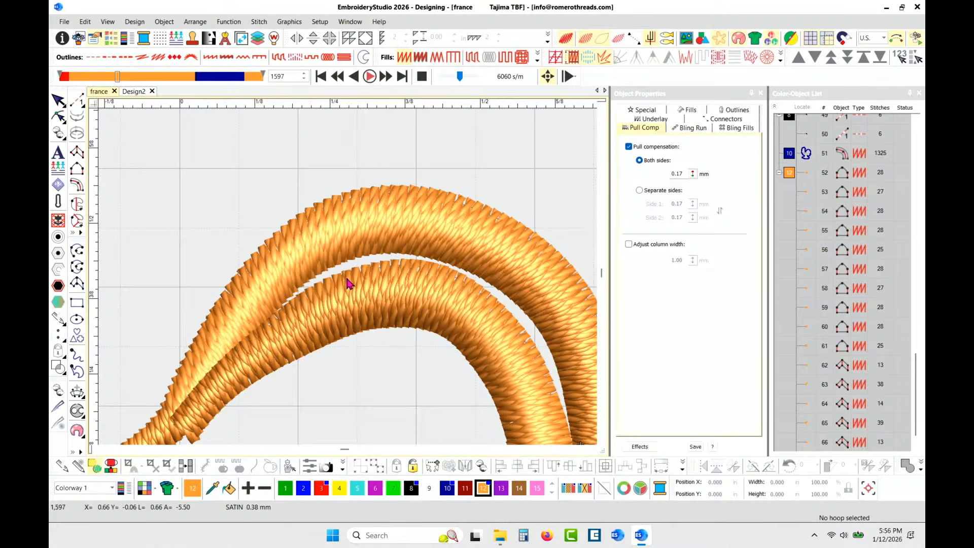
{"action": "scroll", "coordinate": [347, 283], "scroll_direction": "down", "scroll_amount": 3}
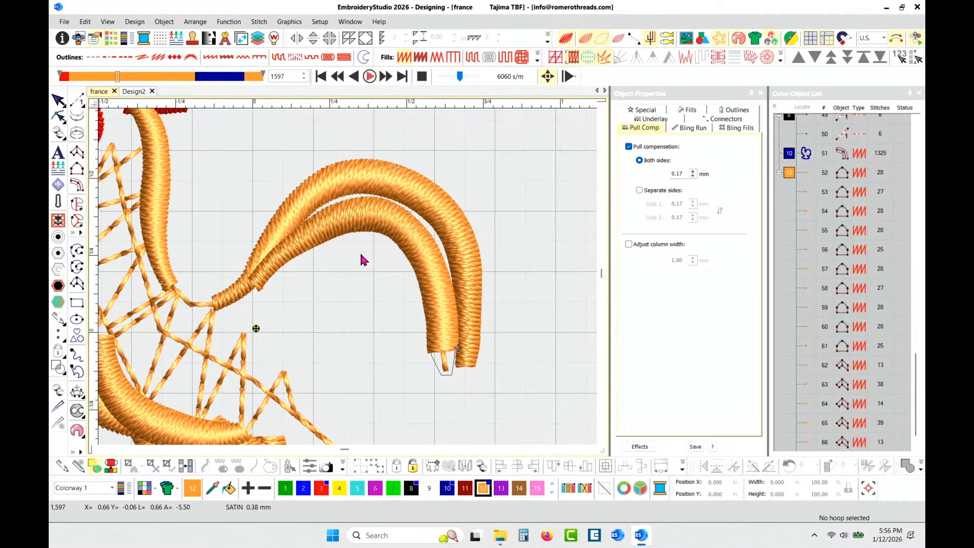
Step: Resume the simulation through the remaining tail feathers and back, and inspect the overlapping satin columns above the rear thigh
{"action": "left_click", "coordinate": [370, 77]}
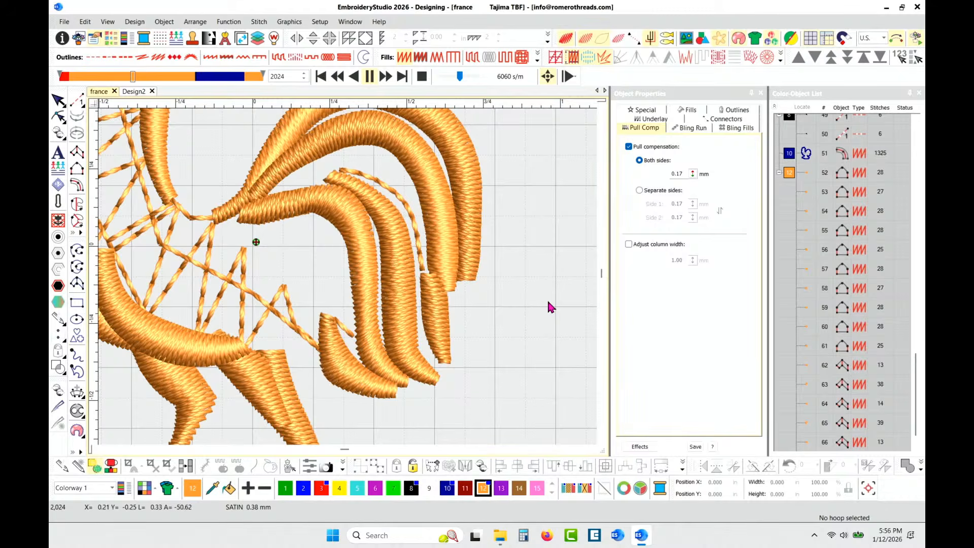
{"action": "scroll", "coordinate": [299, 274], "scroll_direction": "down", "scroll_amount": 1}
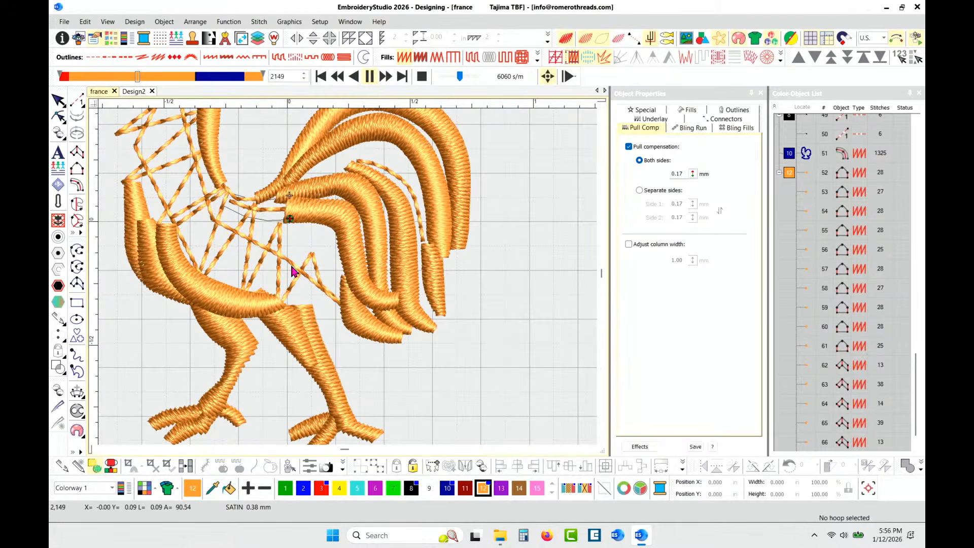
{"action": "scroll", "coordinate": [292, 260], "scroll_direction": "up", "scroll_amount": 2}
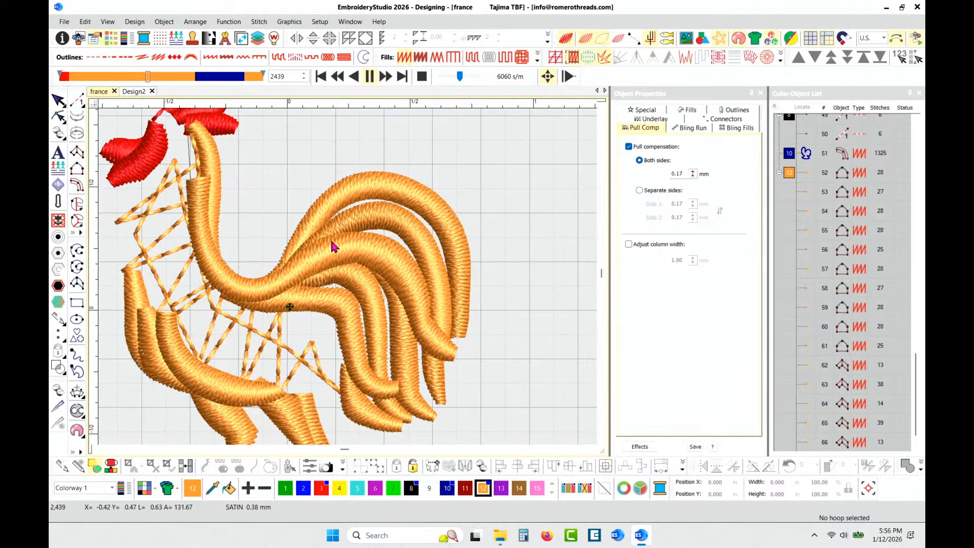
{"action": "scroll", "coordinate": [332, 243], "scroll_direction": "down", "scroll_amount": 1}
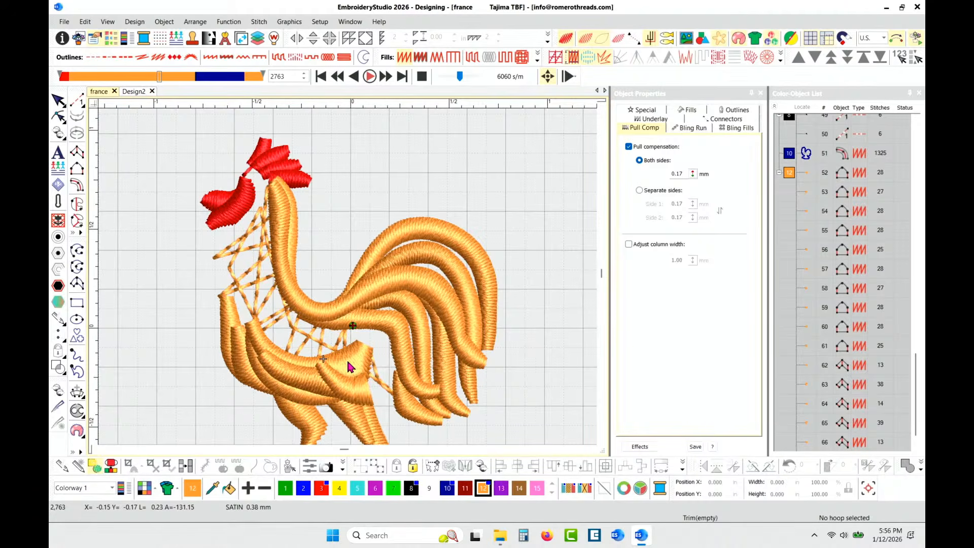
{"action": "scroll", "coordinate": [348, 364], "scroll_direction": "up", "scroll_amount": 5}
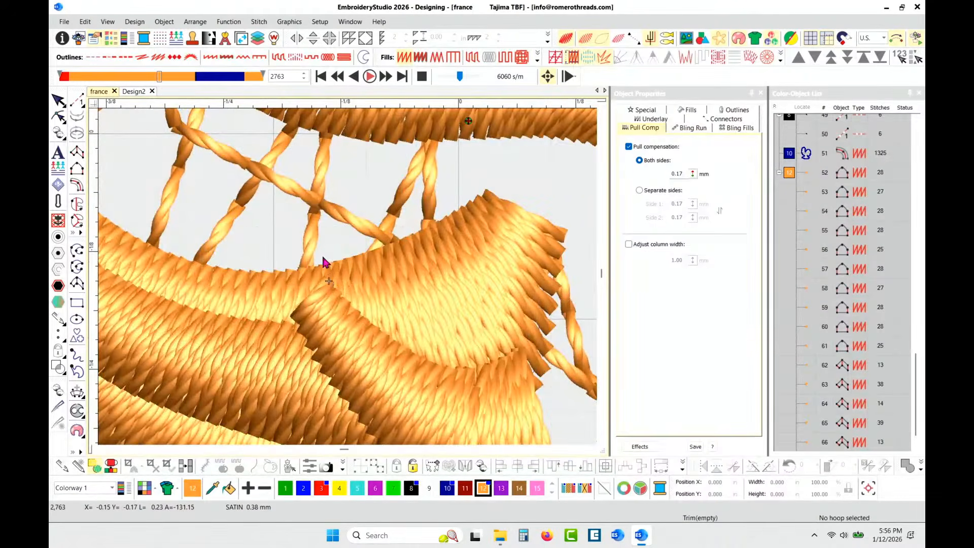
{"action": "scroll", "coordinate": [348, 279], "scroll_direction": "down", "scroll_amount": 4}
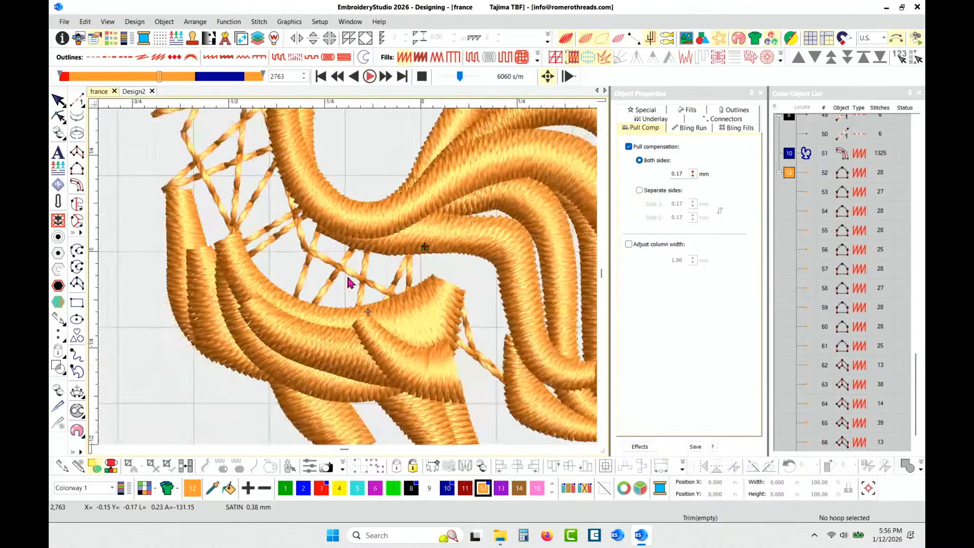
Step: Play the simulation through the remaining body, neck and beak up to the colour change to black and review the whole rooster
{"action": "left_click", "coordinate": [370, 76]}
{"action": "scroll", "coordinate": [346, 274], "scroll_direction": "down", "scroll_amount": 5}
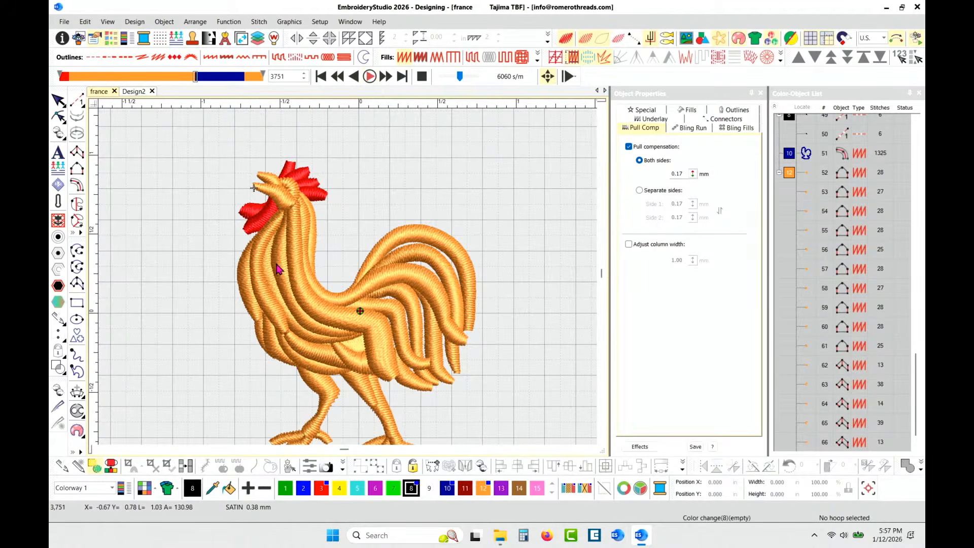
{"action": "scroll", "coordinate": [269, 343], "scroll_direction": "down", "scroll_amount": 1}
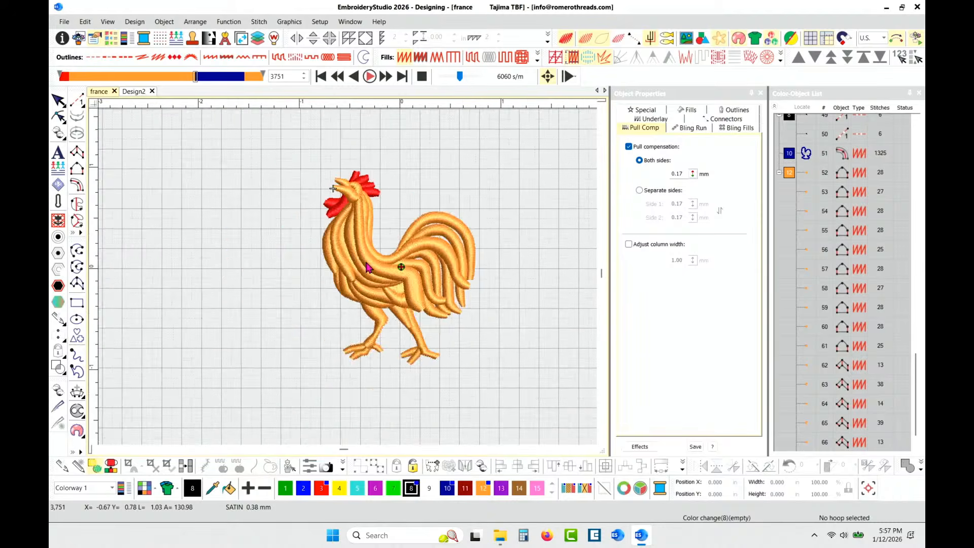
{"action": "scroll", "coordinate": [351, 276], "scroll_direction": "up", "scroll_amount": 1}
{"action": "scroll", "coordinate": [395, 280], "scroll_direction": "down", "scroll_amount": 1}
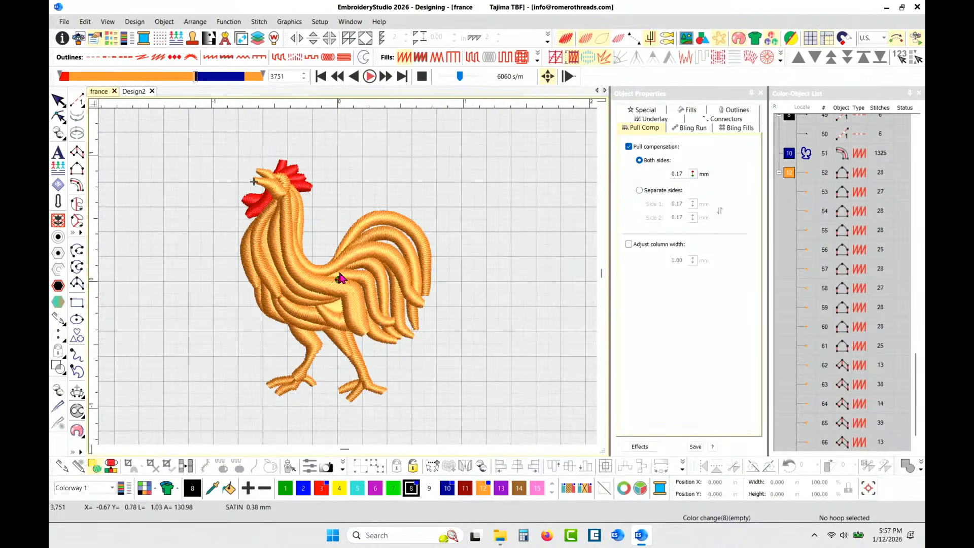
{"action": "scroll", "coordinate": [347, 277], "scroll_direction": "up", "scroll_amount": 1}
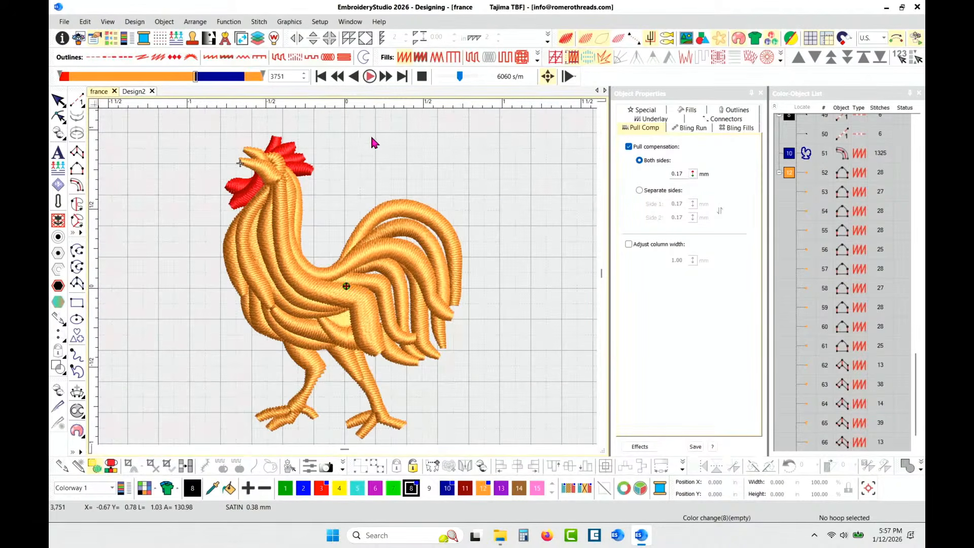
Step: Continue the simulation through the eye, the blue satin outline and both stars above the rooster
{"action": "left_click", "coordinate": [369, 77]}
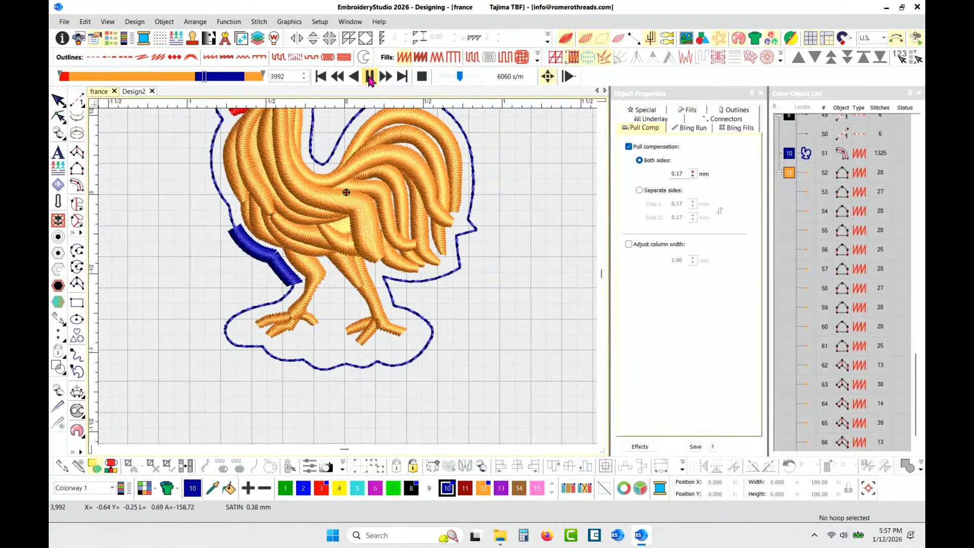
{"action": "scroll", "coordinate": [348, 282], "scroll_direction": "down", "scroll_amount": 2}
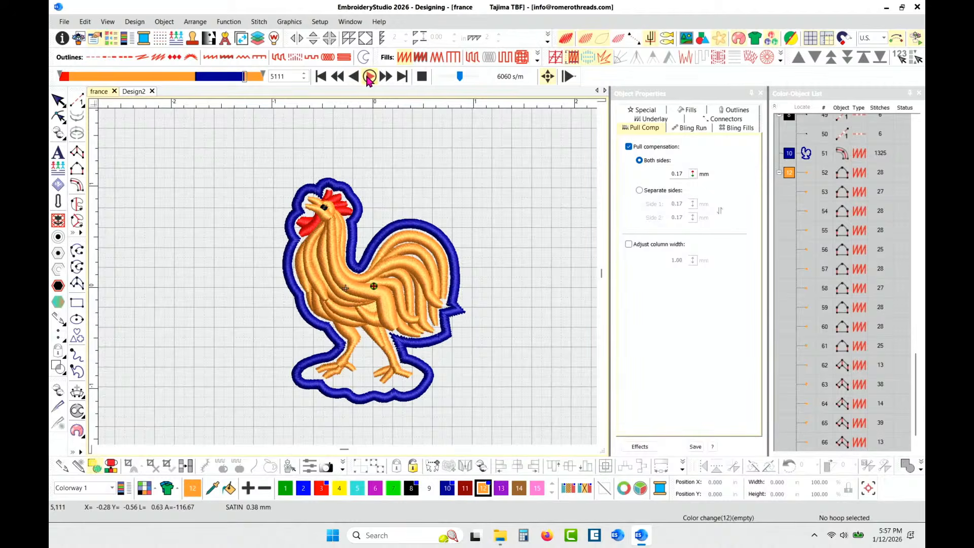
{"action": "left_click", "coordinate": [369, 76]}
{"action": "scroll", "coordinate": [346, 274], "scroll_direction": "up", "scroll_amount": 3}
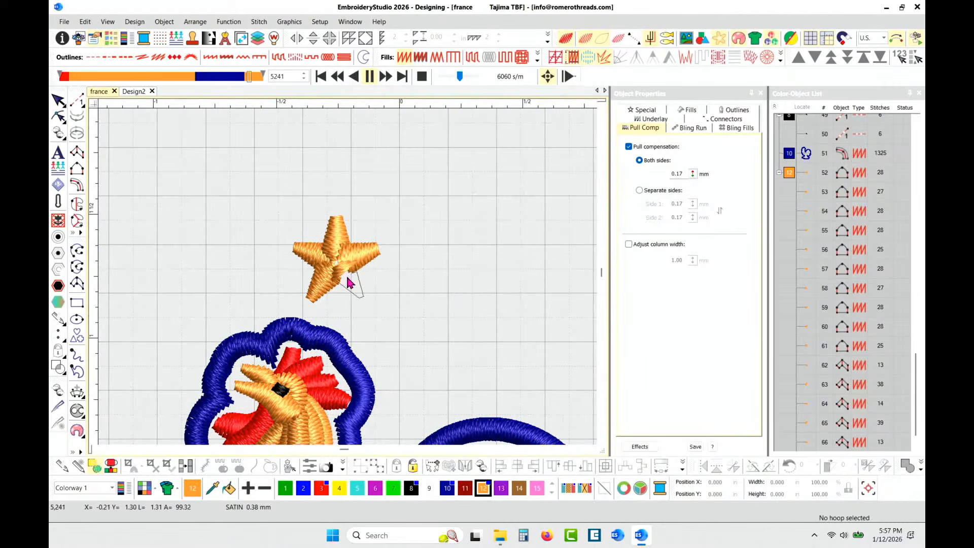
{"action": "left_click", "coordinate": [370, 76]}
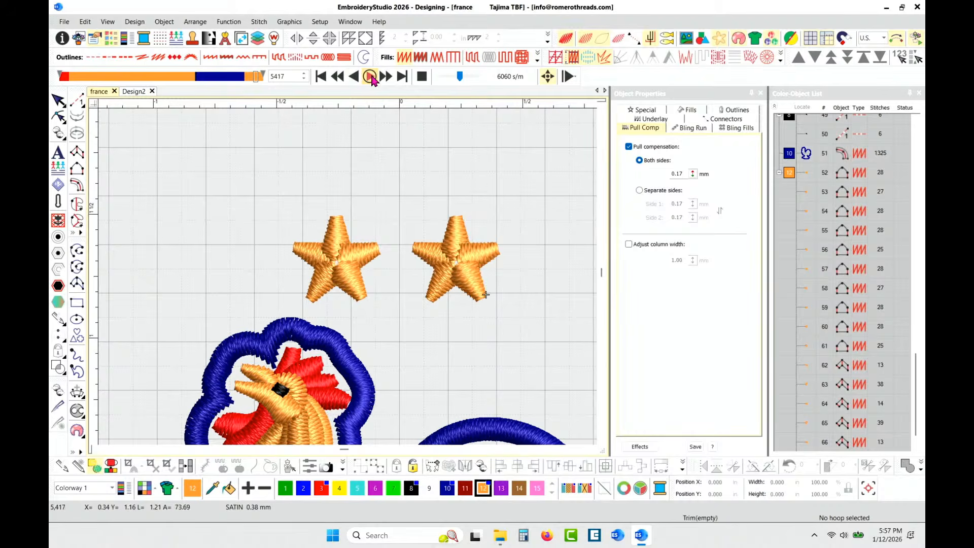
Step: Finish the simulation through the FFF letters, review the complete crest and leave the stitch player
{"action": "left_click", "coordinate": [370, 76]}
{"action": "scroll", "coordinate": [340, 354], "scroll_direction": "down", "scroll_amount": 2}
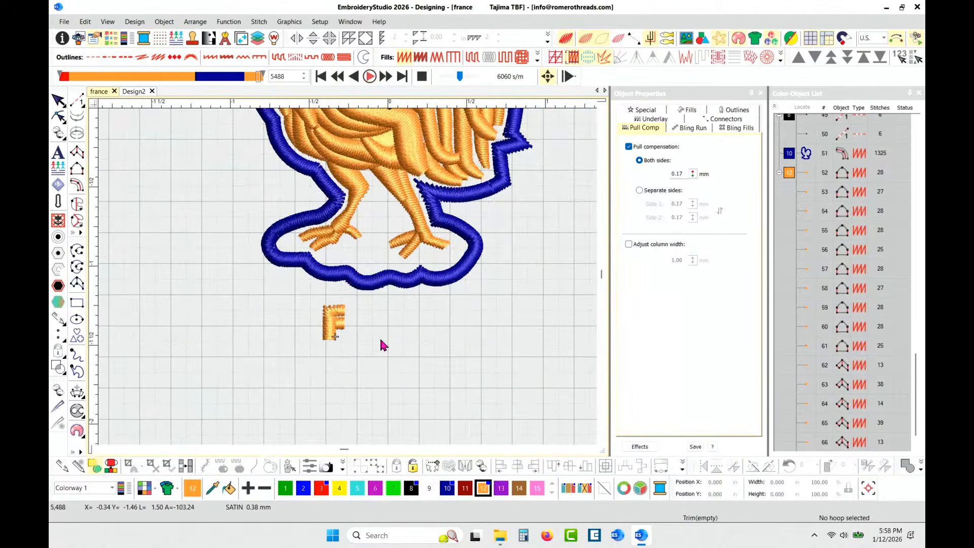
{"action": "left_click", "coordinate": [370, 76]}
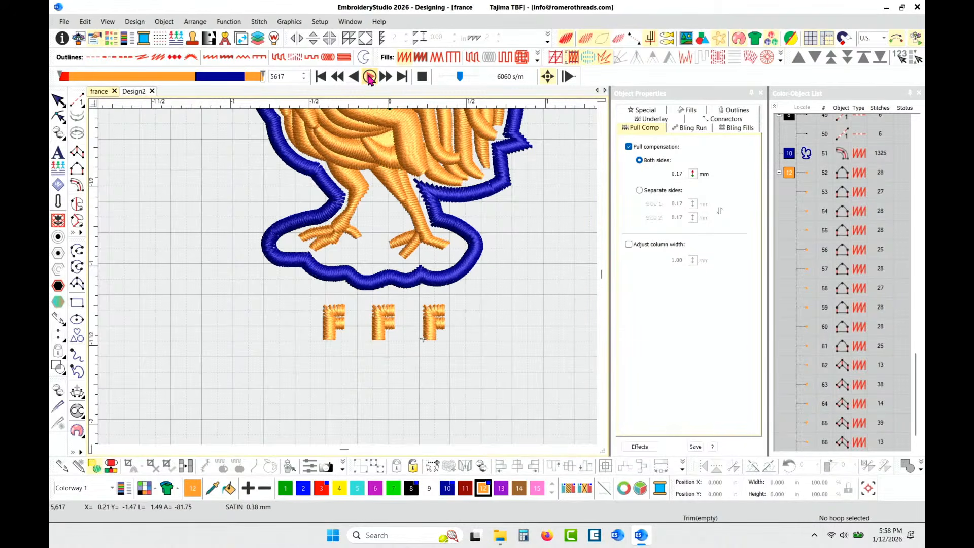
{"action": "scroll", "coordinate": [348, 278], "scroll_direction": "down", "scroll_amount": 4}
{"action": "scroll", "coordinate": [348, 278], "scroll_direction": "up", "scroll_amount": 2}
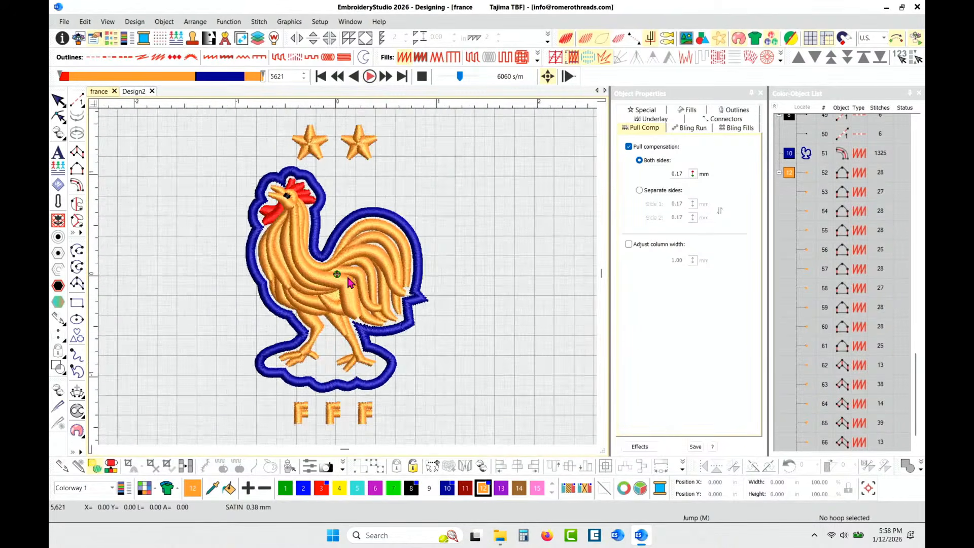
{"action": "scroll", "coordinate": [348, 282], "scroll_direction": "down", "scroll_amount": 1}
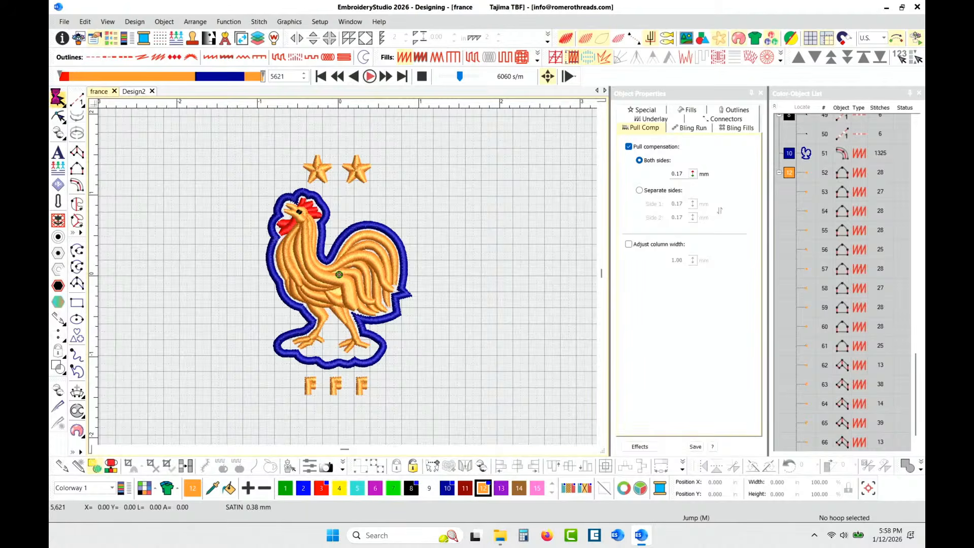
{"action": "left_click", "coordinate": [57, 96]}
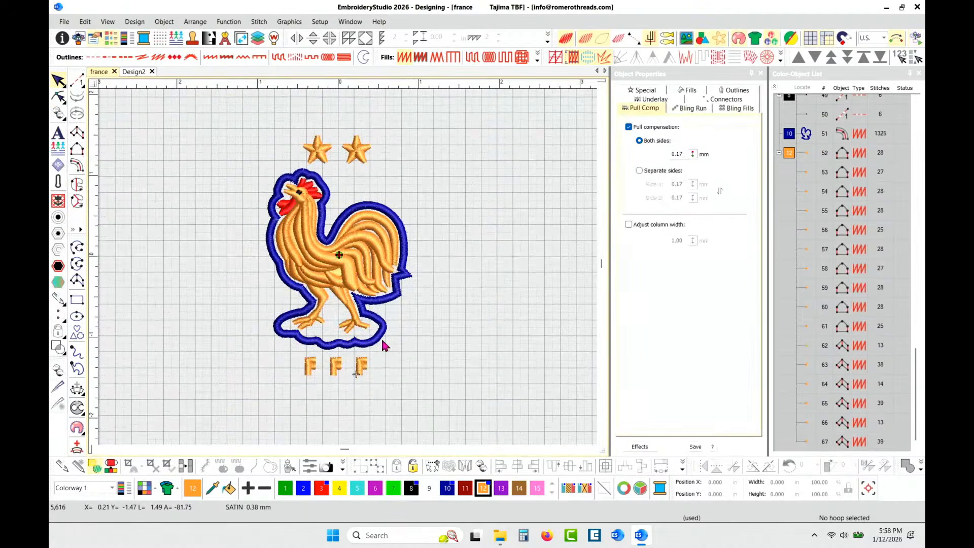
Step: In Design2, create a Block2 lettering object reading "F" at the first F of the artwork below the rooster
{"action": "left_click", "coordinate": [134, 72]}
{"action": "scroll", "coordinate": [406, 320], "scroll_direction": "down", "scroll_amount": 3}
{"action": "scroll", "coordinate": [348, 272], "scroll_direction": "up", "scroll_amount": 1}
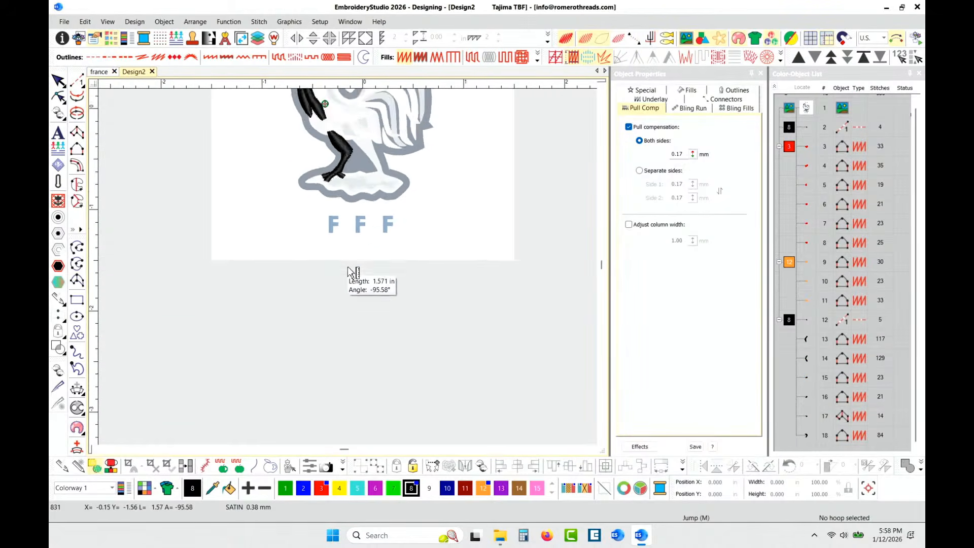
{"action": "scroll", "coordinate": [355, 252], "scroll_direction": "up", "scroll_amount": 1}
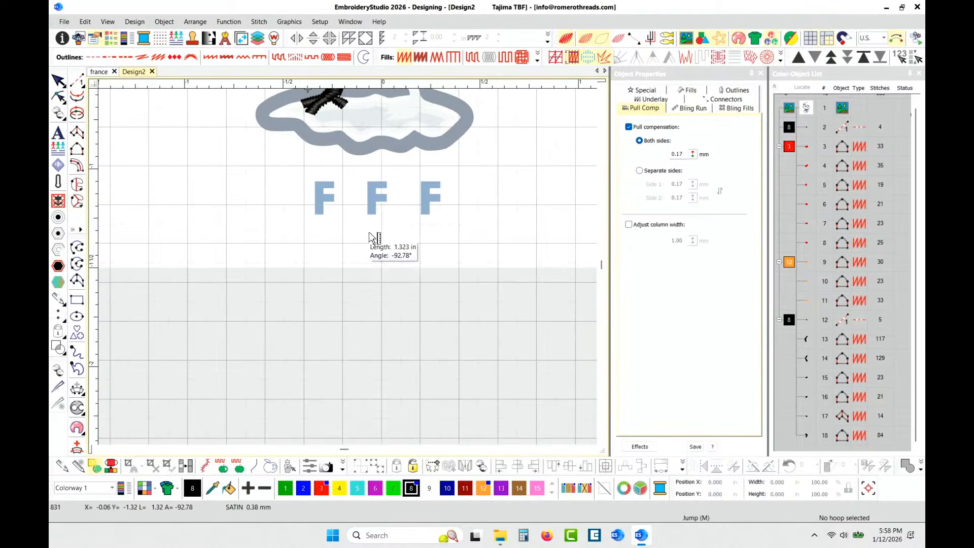
{"action": "scroll", "coordinate": [350, 269], "scroll_direction": "up", "scroll_amount": 2}
{"action": "scroll", "coordinate": [354, 273], "scroll_direction": "down", "scroll_amount": 1}
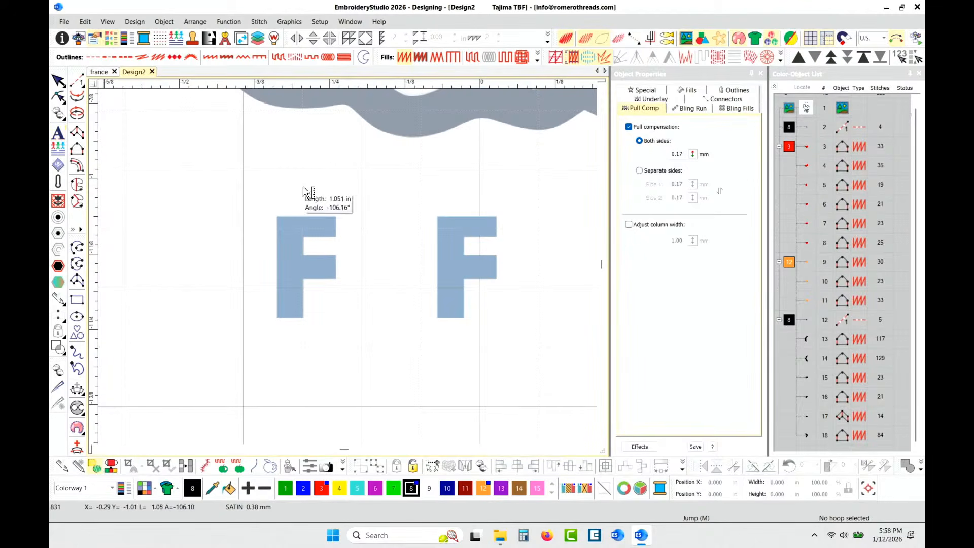
{"action": "left_click", "coordinate": [58, 134]}
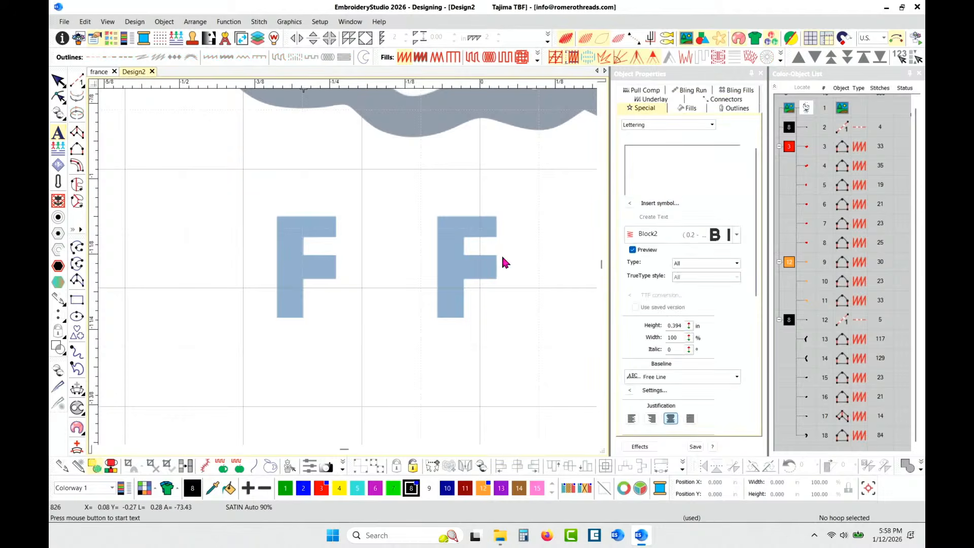
{"action": "left_click", "coordinate": [651, 166]}
{"action": "type", "text": "F"}
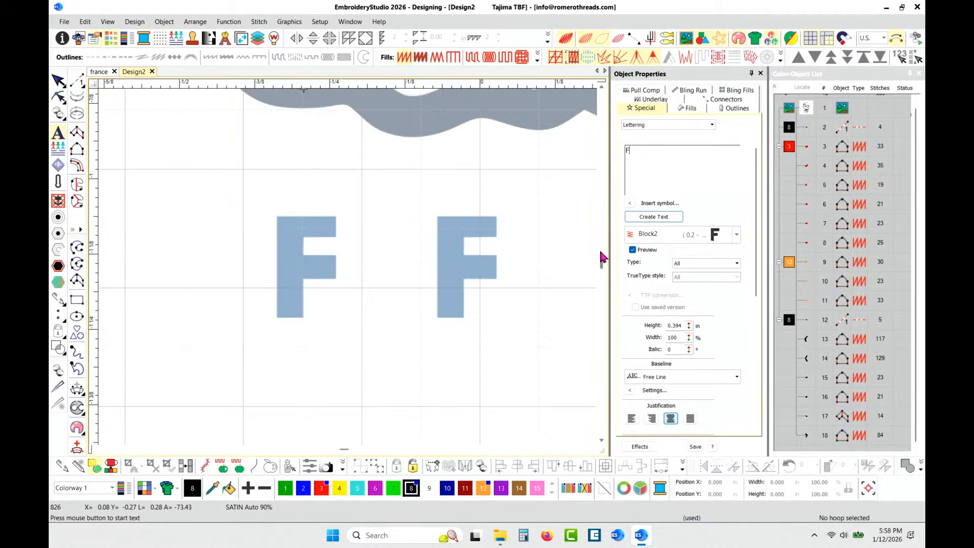
{"action": "left_click", "coordinate": [654, 218]}
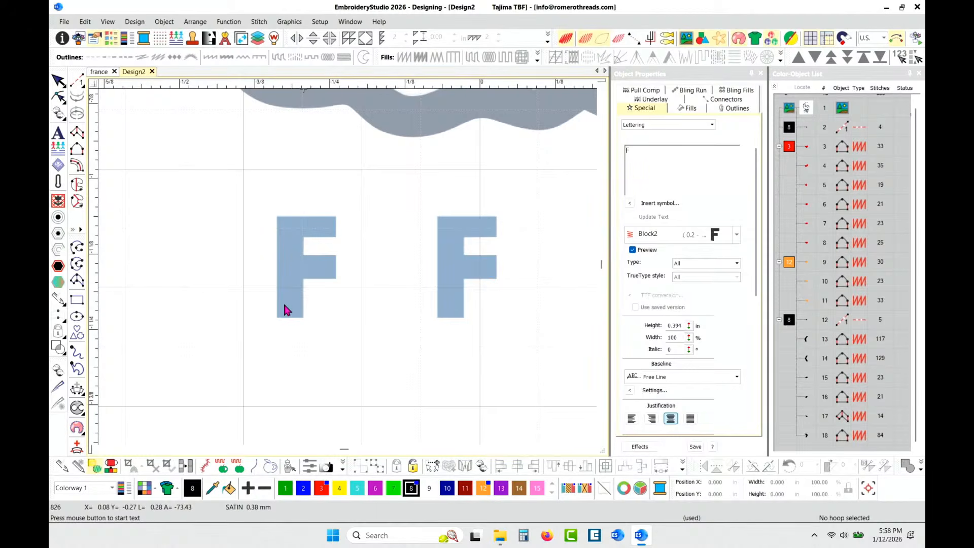
{"action": "left_click", "coordinate": [285, 305]}
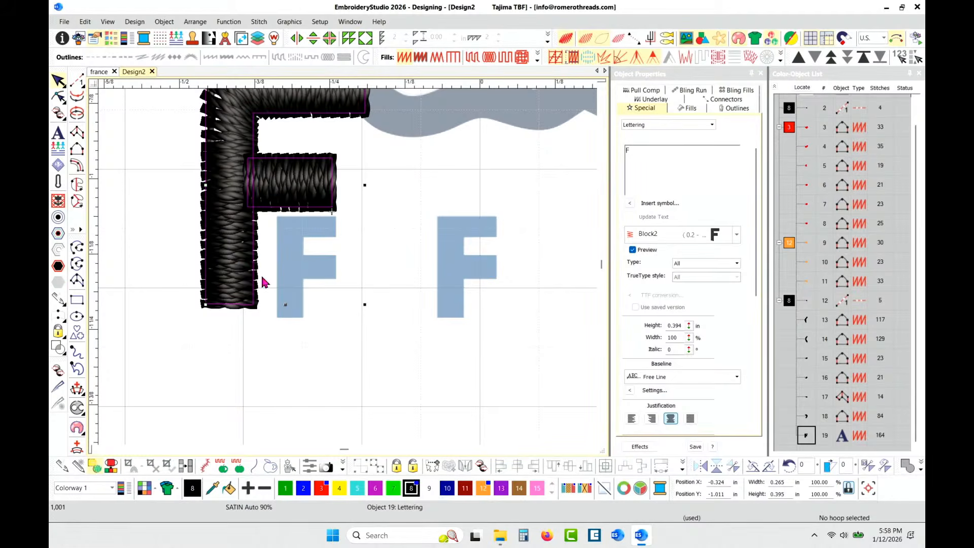
Step: Align the F lettering's upper-left corner with the first artwork F and turn off its first underlay
{"action": "left_click_drag", "start_coordinate": [229, 255], "coordinate": [301, 402]}
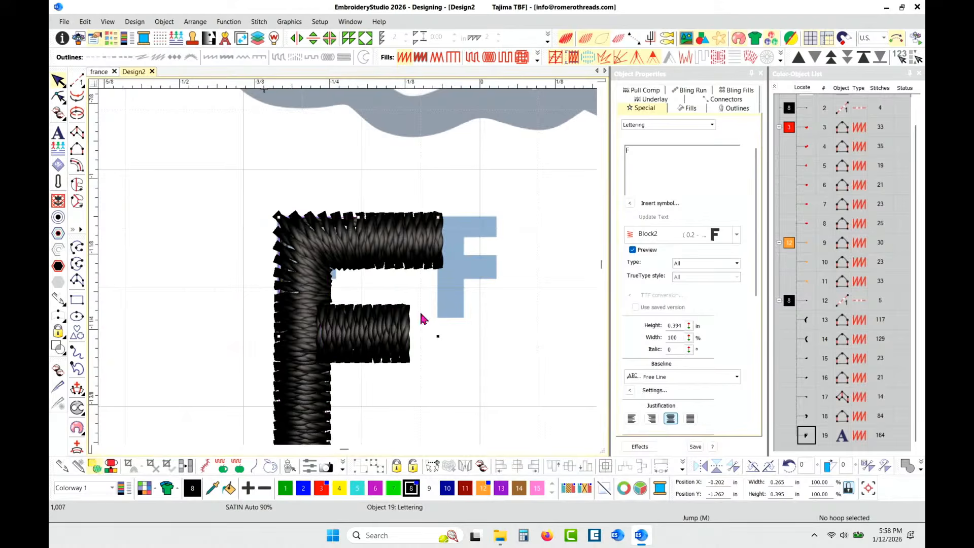
{"action": "left_click", "coordinate": [655, 99]}
{"action": "left_click", "coordinate": [629, 128]}
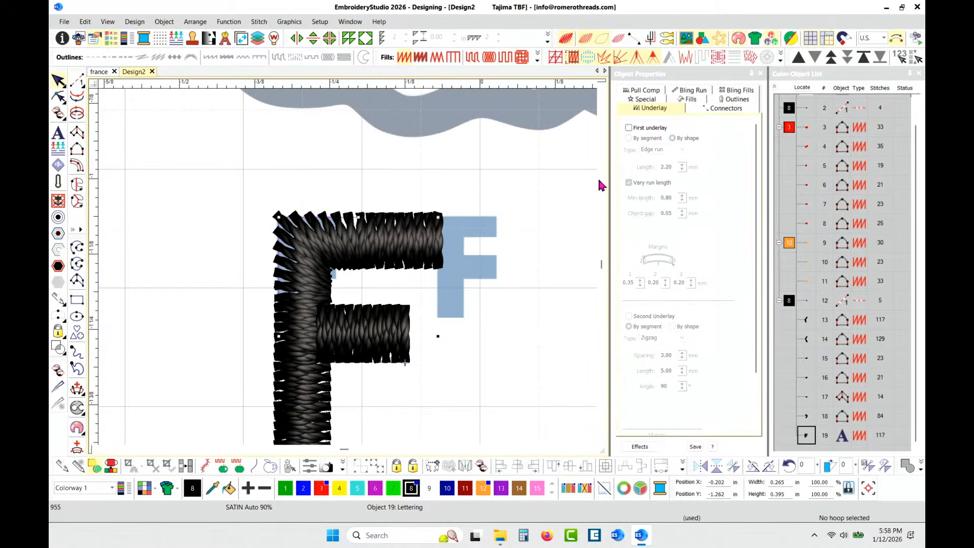
Step: Scale the F lettering to about 42% to match the artwork F's height, and widen it to about 0.135 in until the stem fits
{"action": "scroll", "coordinate": [348, 287], "scroll_direction": "down", "scroll_amount": 1}
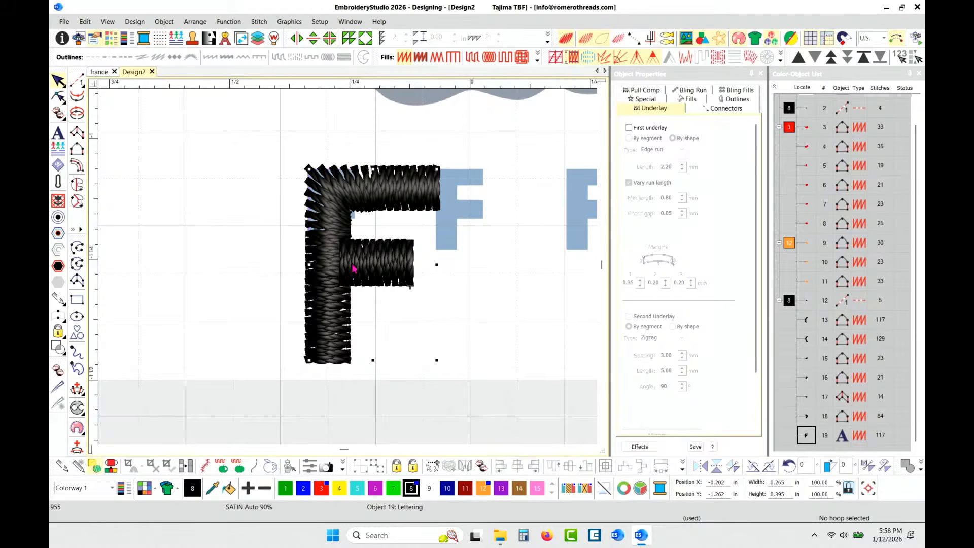
{"action": "key", "text": "t"}
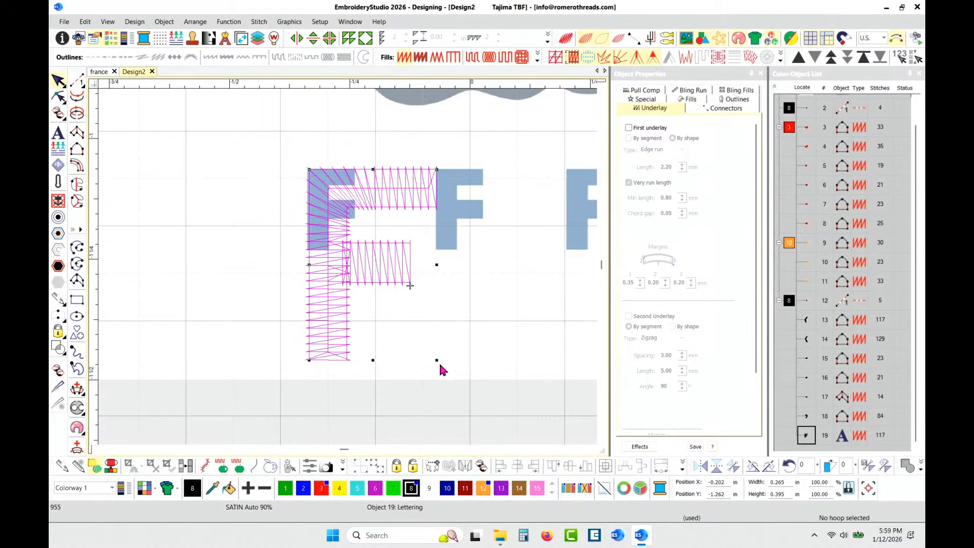
{"action": "left_click_drag", "start_coordinate": [436, 361], "coordinate": [369, 247]}
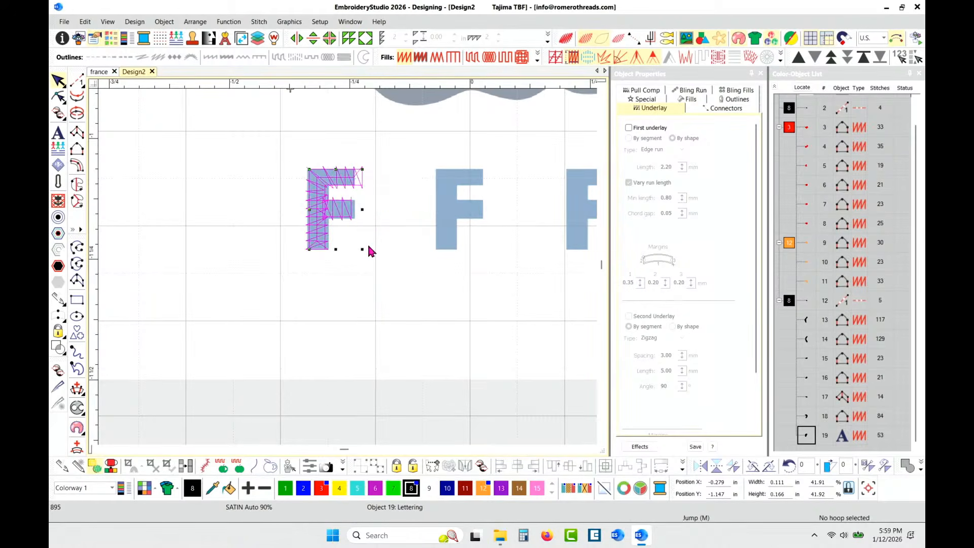
{"action": "scroll", "coordinate": [350, 213], "scroll_direction": "up", "scroll_amount": 4}
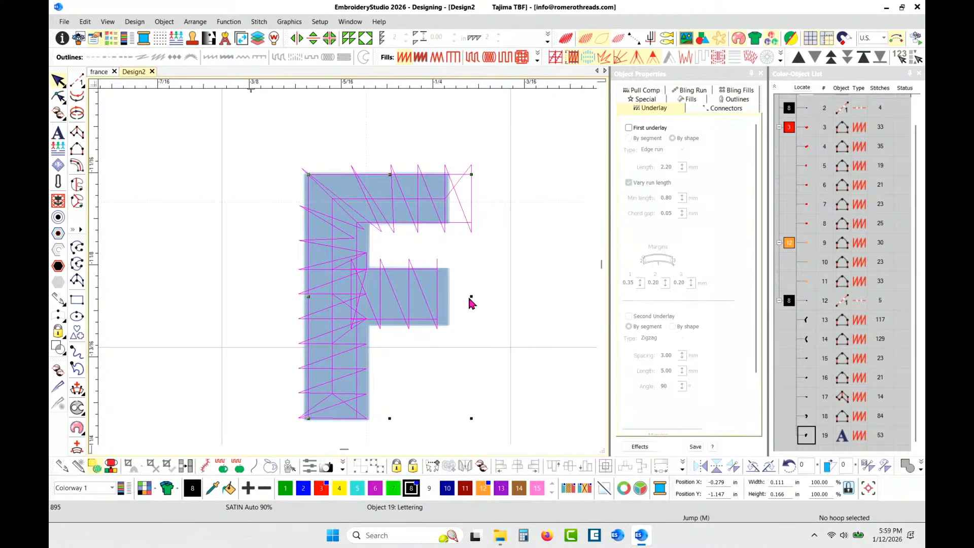
{"action": "left_click_drag", "start_coordinate": [470, 296], "coordinate": [506, 297]}
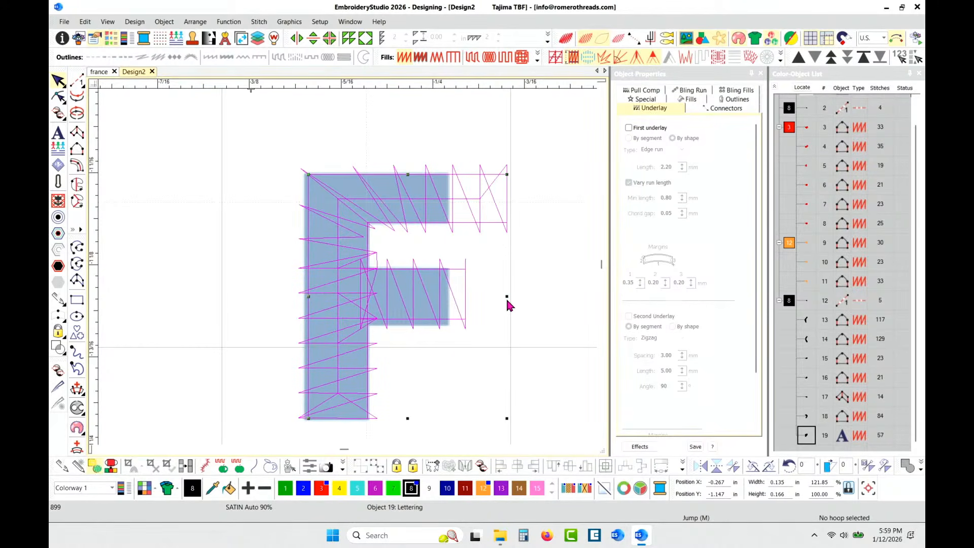
Step: Stretch the upper edge of the F lettering to meet the artwork, giving it a height of about 0.168 in
{"action": "left_click", "coordinate": [553, 192]}
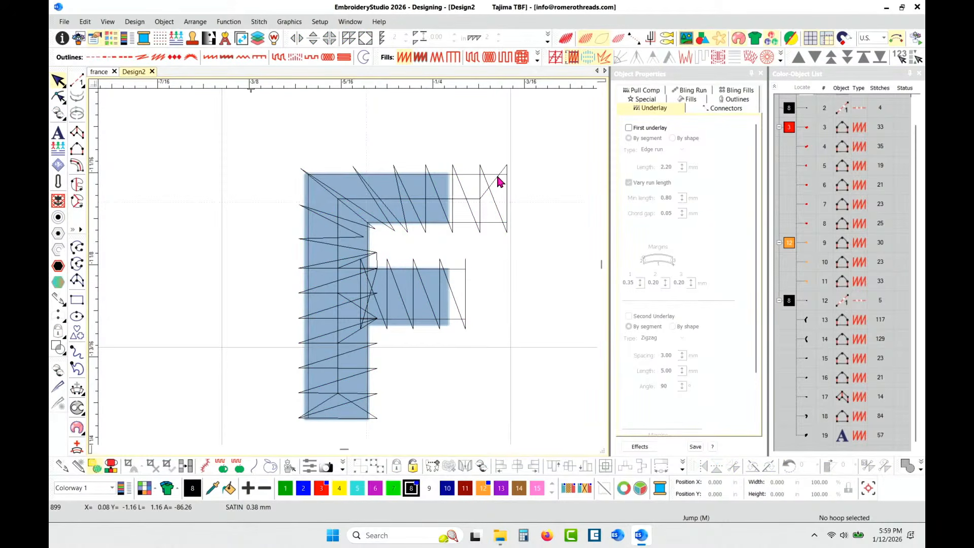
{"action": "left_click", "coordinate": [429, 222]}
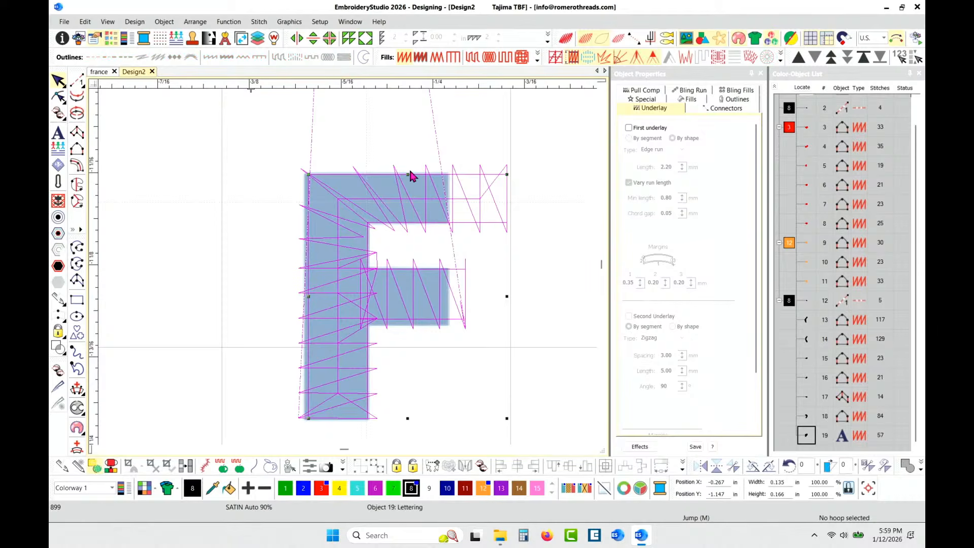
{"action": "left_click_drag", "start_coordinate": [410, 178], "coordinate": [408, 172]}
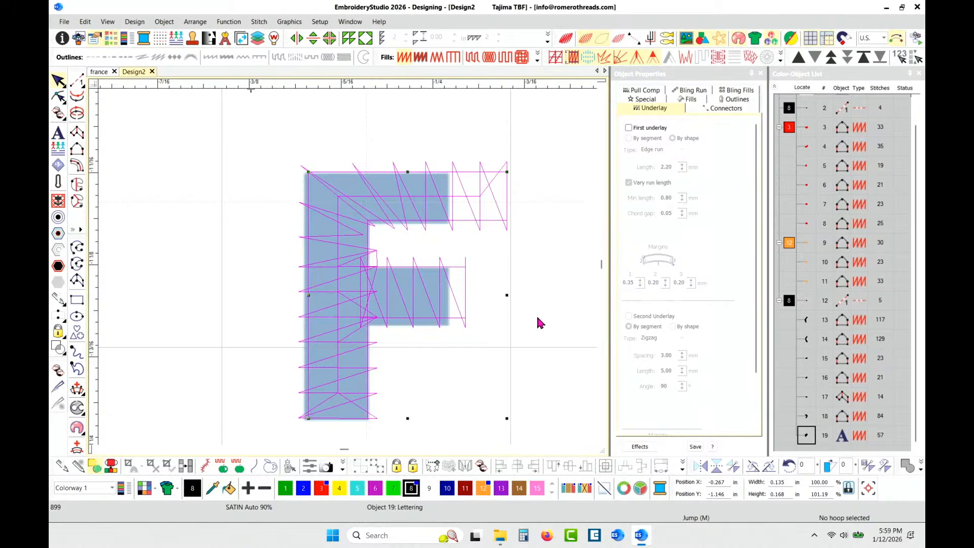
{"action": "left_click", "coordinate": [530, 325]}
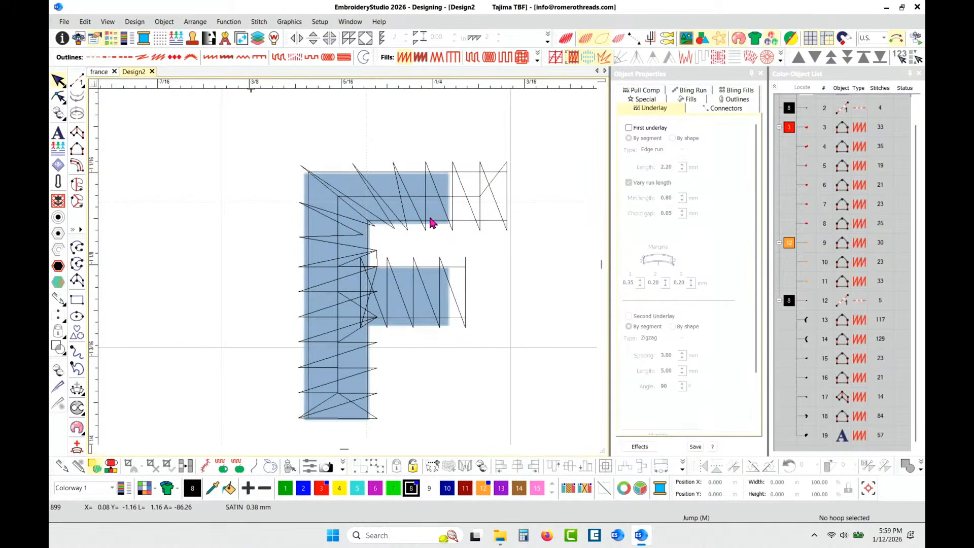
Step: Break the F lettering apart into separate column objects for the stem with upper arm and the middle bar
{"action": "left_click", "coordinate": [808, 436]}
{"action": "right_click", "coordinate": [808, 437]}
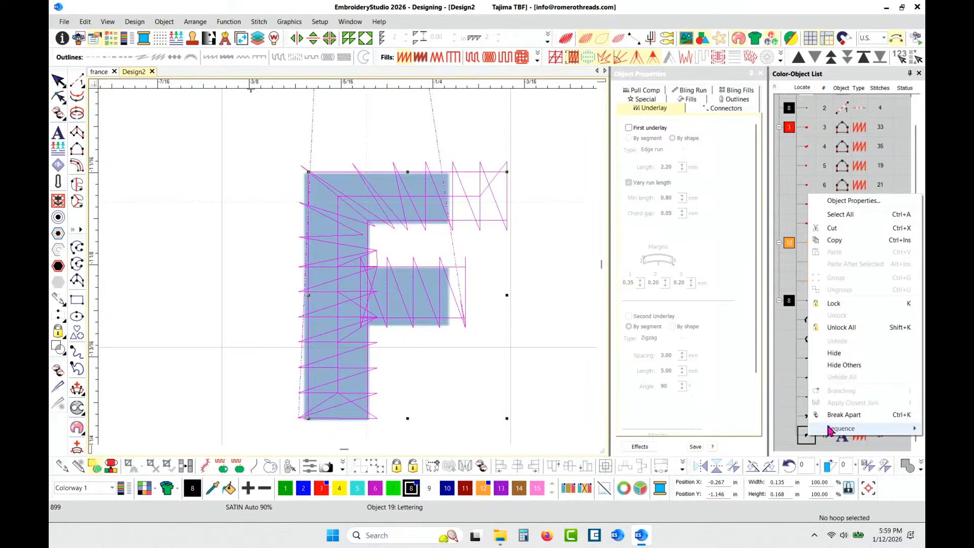
{"action": "left_click", "coordinate": [376, 399]}
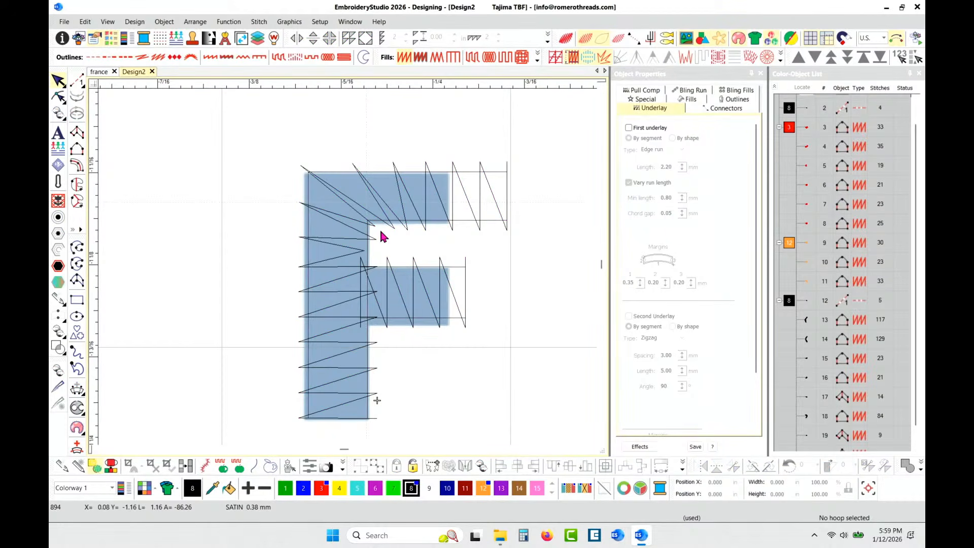
{"action": "key", "text": "Return"}
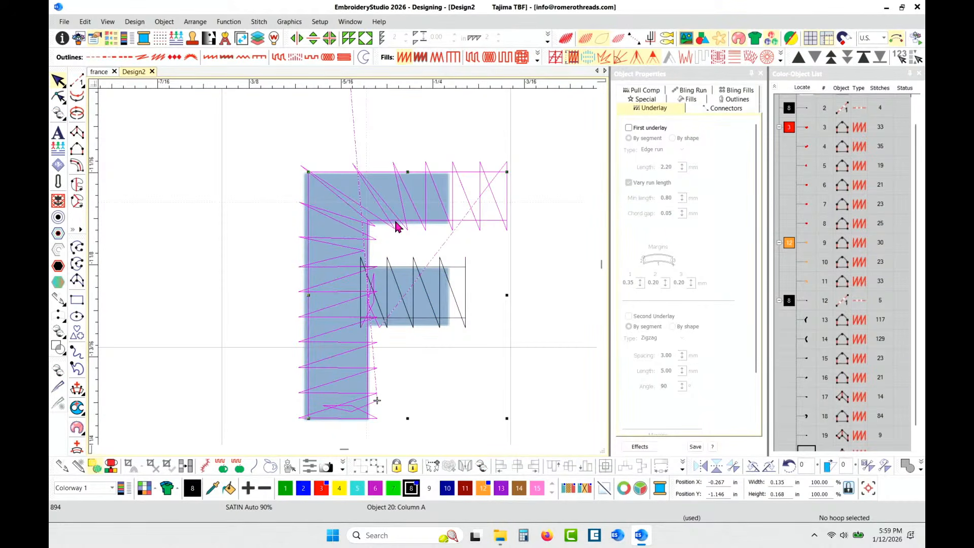
{"action": "left_click", "coordinate": [425, 271]}
{"action": "left_click", "coordinate": [415, 224]}
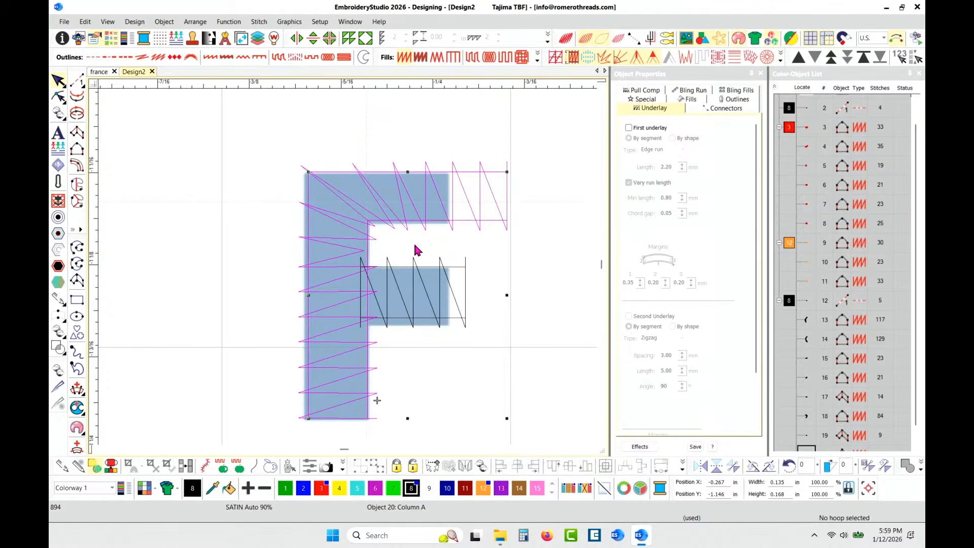
Step: Resize the F's middle bar to match the artwork, about 0.061 in wide and 0.041 in high
{"action": "left_click", "coordinate": [416, 270]}
{"action": "left_click_drag", "start_coordinate": [414, 318], "coordinate": [414, 327]}
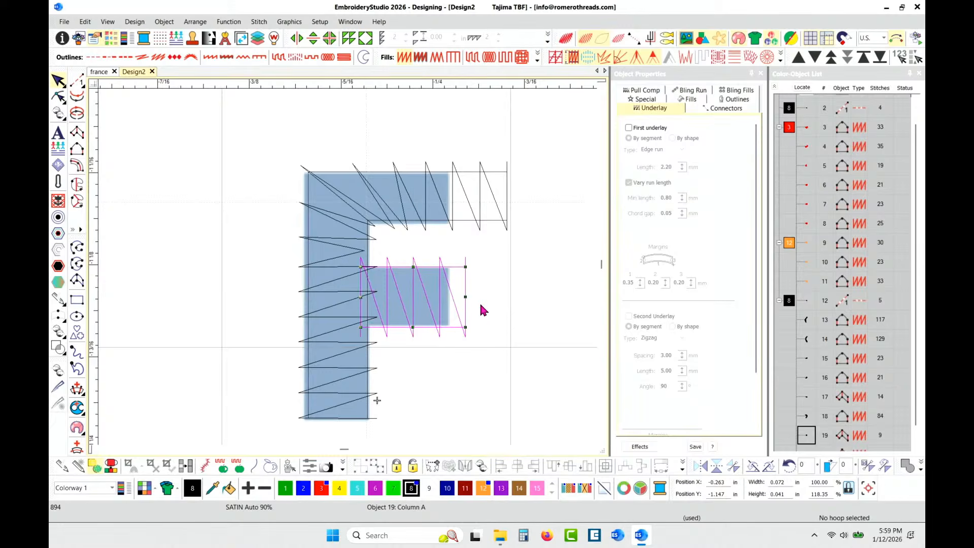
{"action": "left_click_drag", "start_coordinate": [468, 297], "coordinate": [450, 297]}
Step: Reshape the F's main column by shortening the upper arm to the artwork's end and lowering the arm's inner edge onto the artwork
{"action": "left_click", "coordinate": [426, 224]}
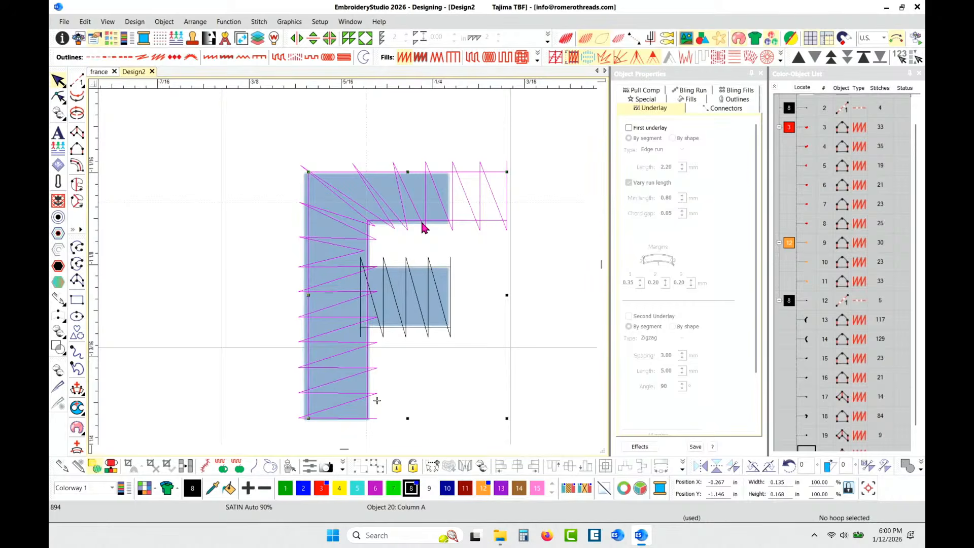
{"action": "key", "text": "h"}
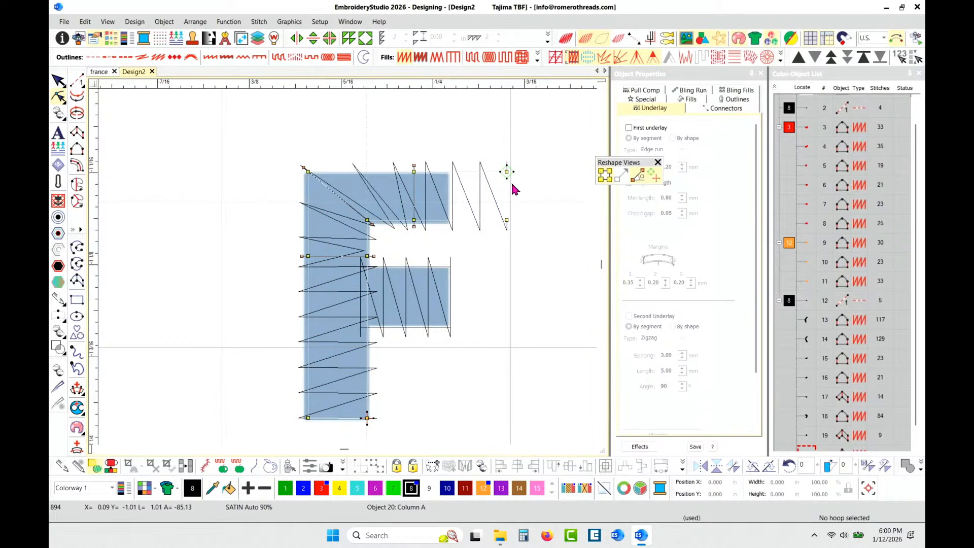
{"action": "left_click_drag", "start_coordinate": [507, 220], "coordinate": [359, 227]}
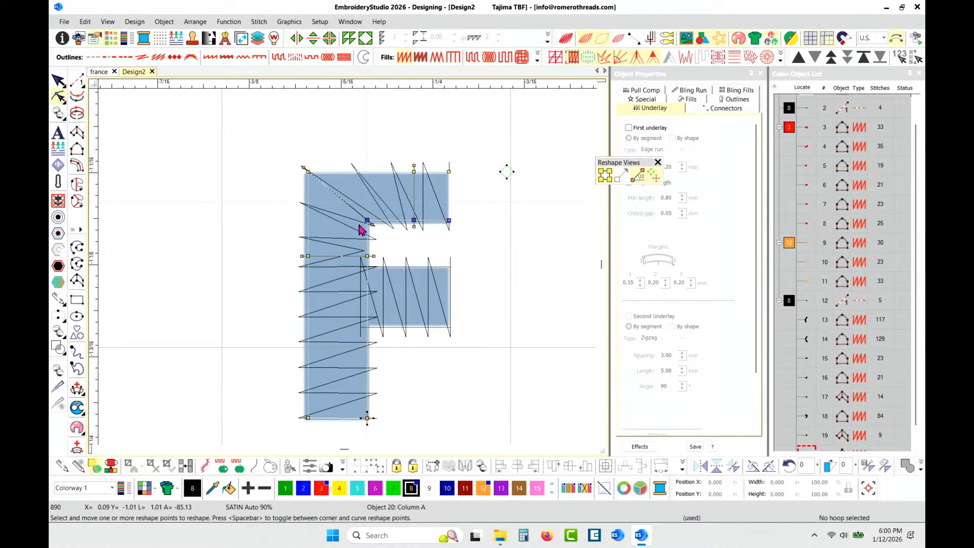
{"action": "key", "text": "Down"}
{"action": "key", "text": "Down"}
{"action": "key", "text": "Down"}
{"action": "key", "text": "Down"}
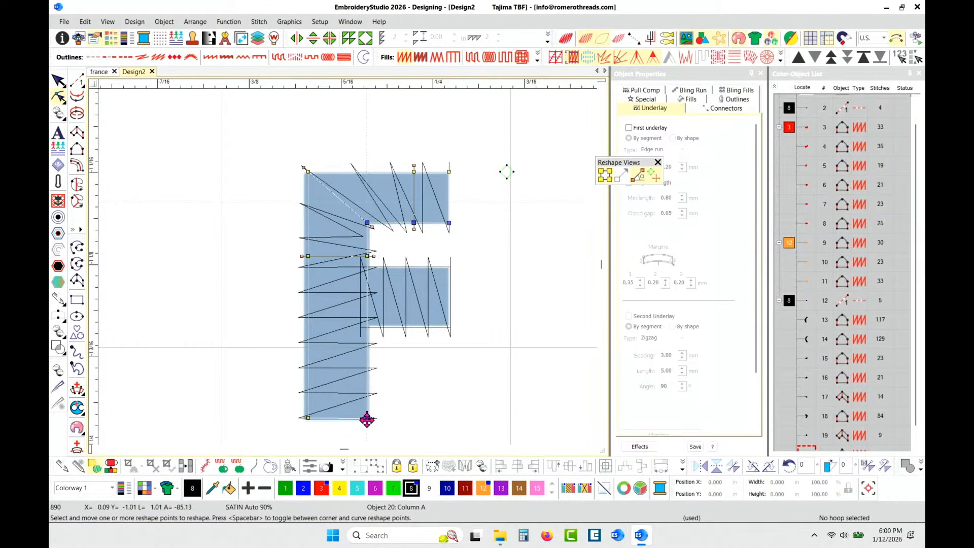
Step: Nudge the reshape points on both long sides of the F's stem outward onto the artwork edges
{"action": "left_click", "coordinate": [367, 223]}
{"action": "key", "text": "Right"}
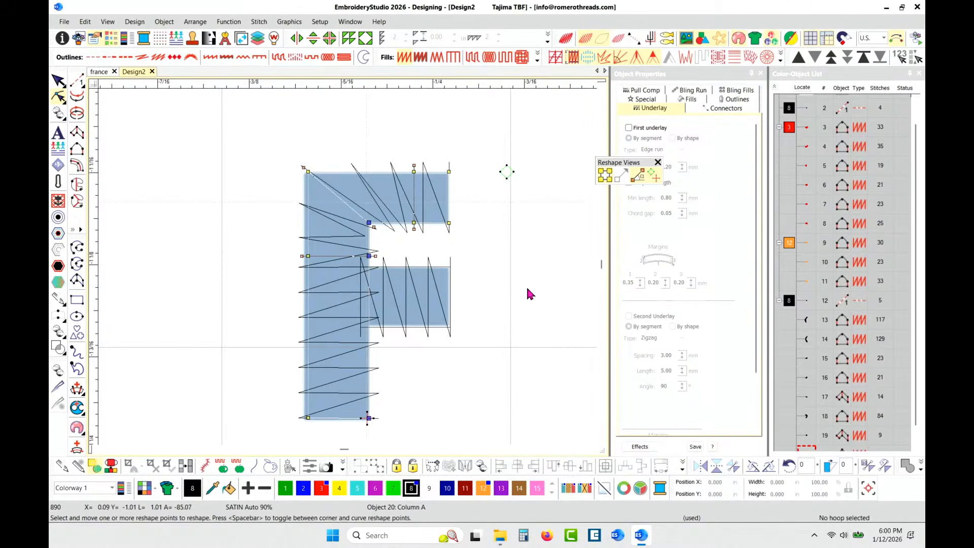
{"action": "left_click_drag", "start_coordinate": [269, 155], "coordinate": [332, 363]}
{"action": "key", "text": "Left"}
{"action": "key", "text": "Left"}
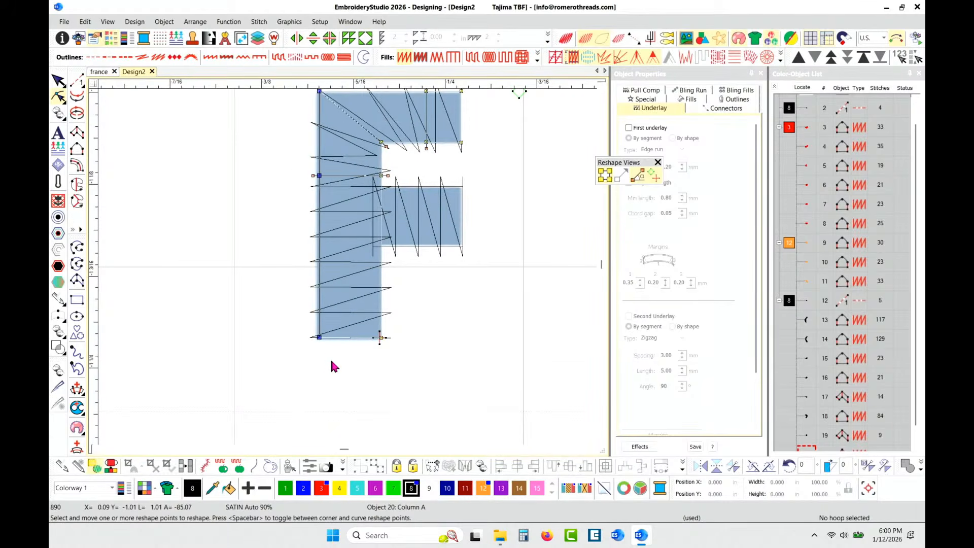
{"action": "key", "text": "Left"}
{"action": "key", "text": "Left"}
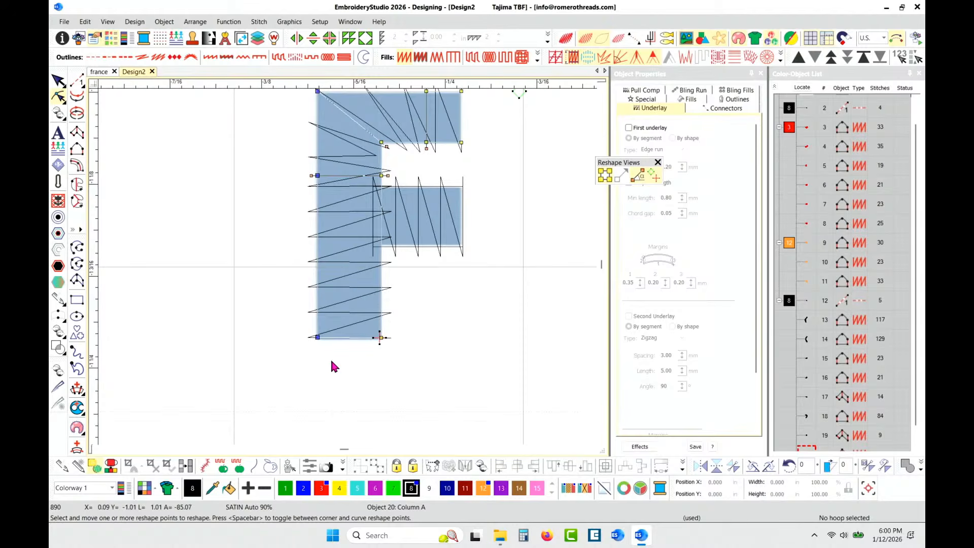
{"action": "left_click", "coordinate": [58, 80]}
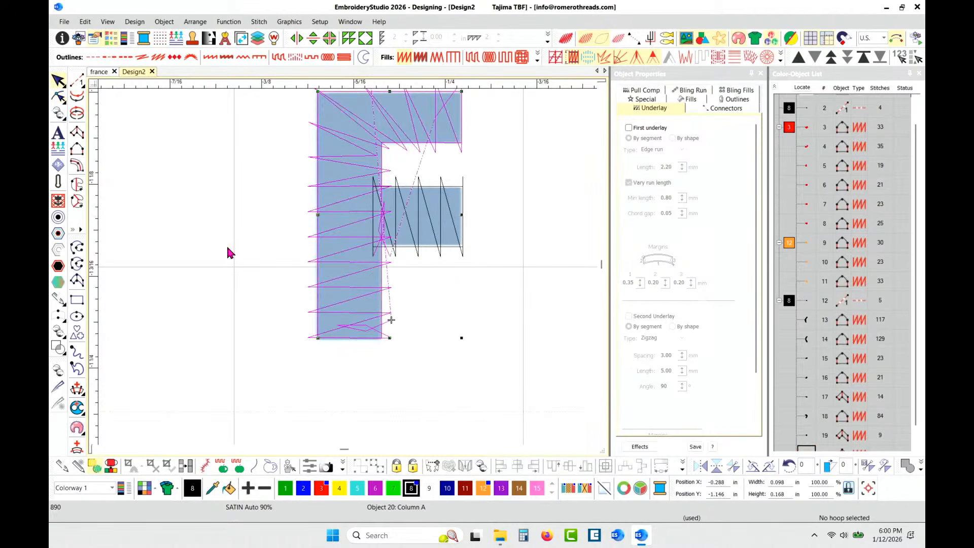
Step: Move the start and end points of the F's middle bar to its joint with the stem
{"action": "left_click", "coordinate": [442, 256]}
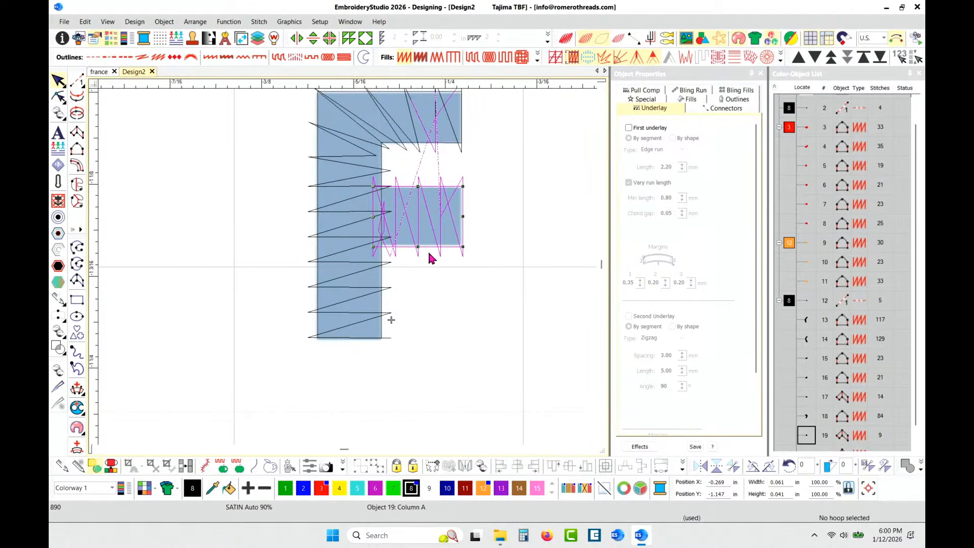
{"action": "left_click", "coordinate": [328, 233], "text": "ctrl"}
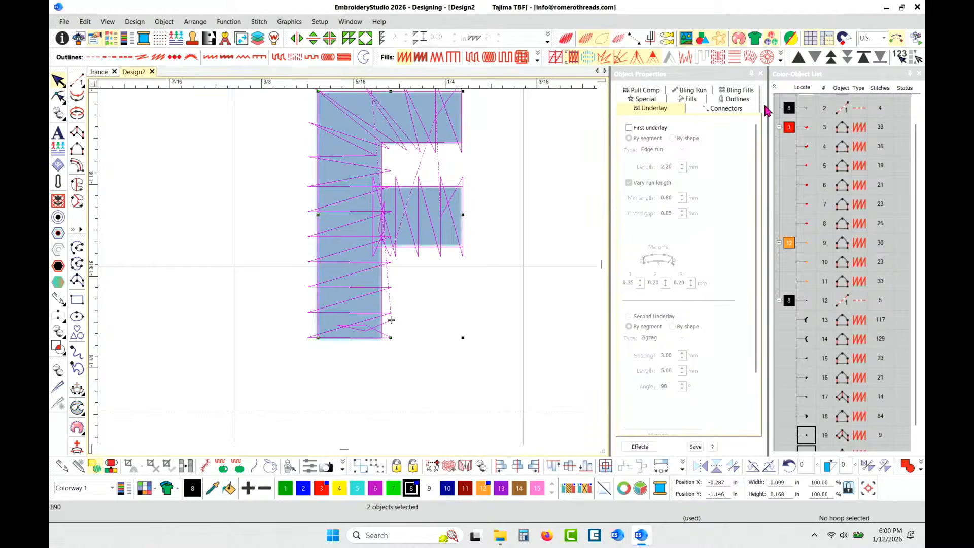
{"action": "left_click", "coordinate": [552, 251]}
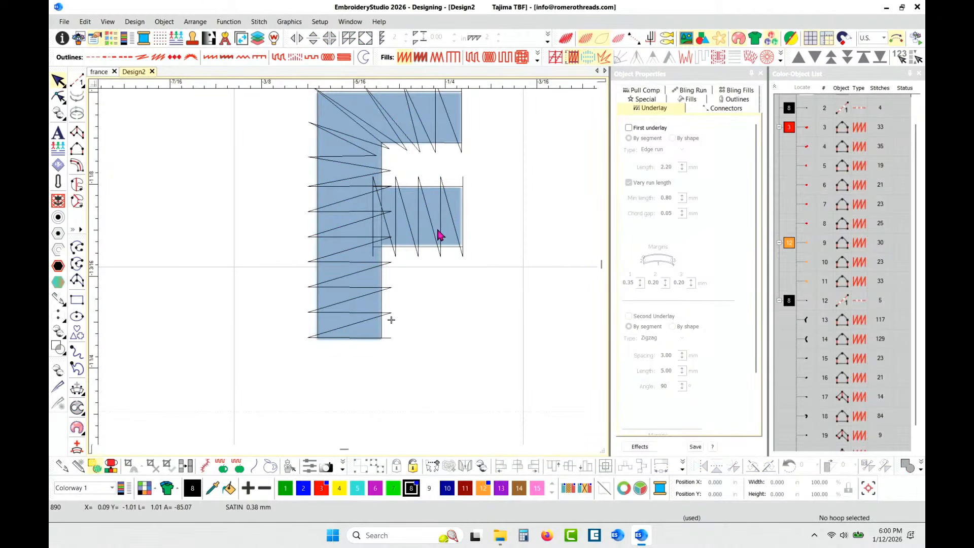
{"action": "left_click", "coordinate": [445, 253]}
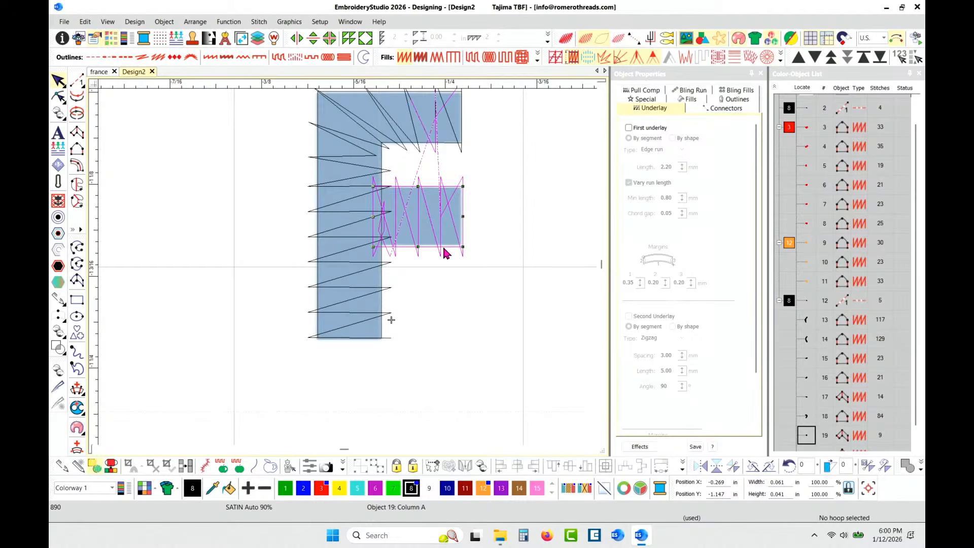
{"action": "key", "text": "h"}
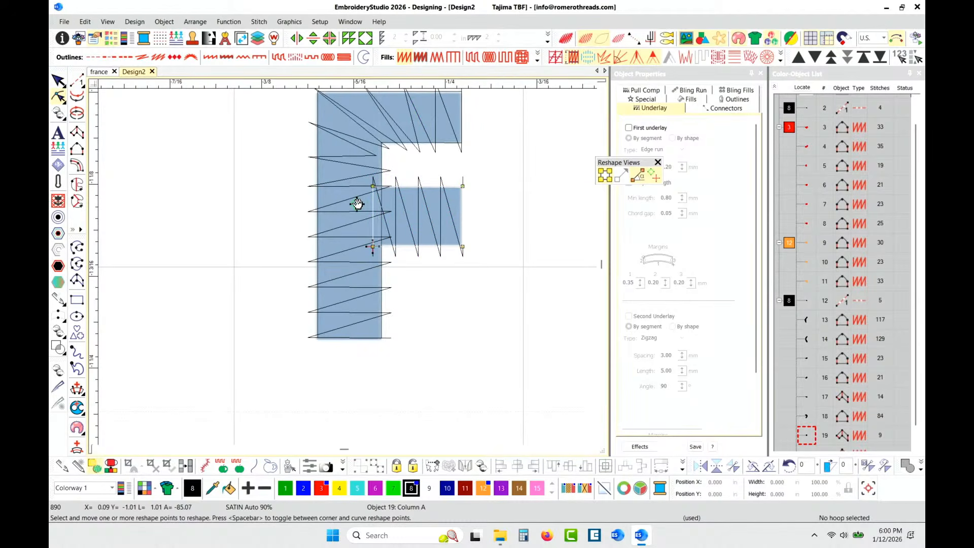
{"action": "left_click_drag", "start_coordinate": [358, 204], "coordinate": [358, 204]}
{"action": "mouse_move", "coordinate": [372, 248]}
{"action": "left_mouse_down"}
{"action": "mouse_move", "coordinate": [352, 215]}
{"action": "mouse_move", "coordinate": [354, 175]}
{"action": "left_mouse_up"}
{"action": "key", "text": "Escape"}
Step: Move the start point of the F's main column onto the stem, beside the joint with the middle bar
{"action": "left_click", "coordinate": [318, 122]}
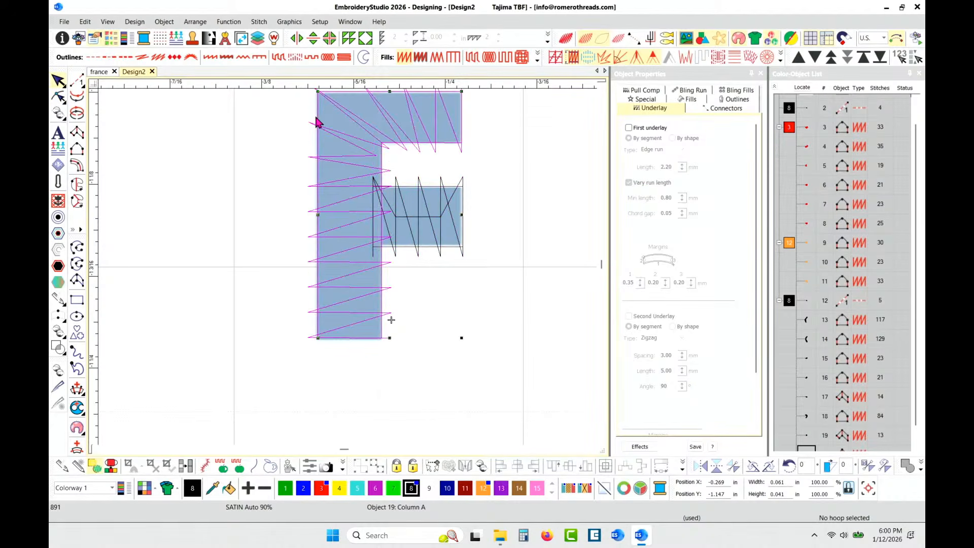
{"action": "key", "text": "h"}
{"action": "scroll", "coordinate": [369, 227], "scroll_direction": "down", "scroll_amount": 1}
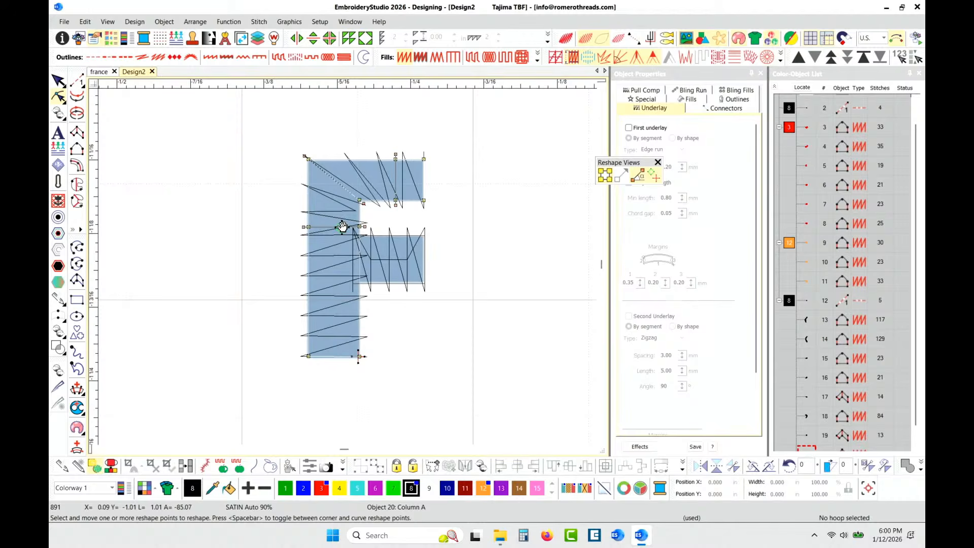
{"action": "left_click_drag", "start_coordinate": [343, 227], "coordinate": [342, 227]}
{"action": "left_click", "coordinate": [58, 80]}
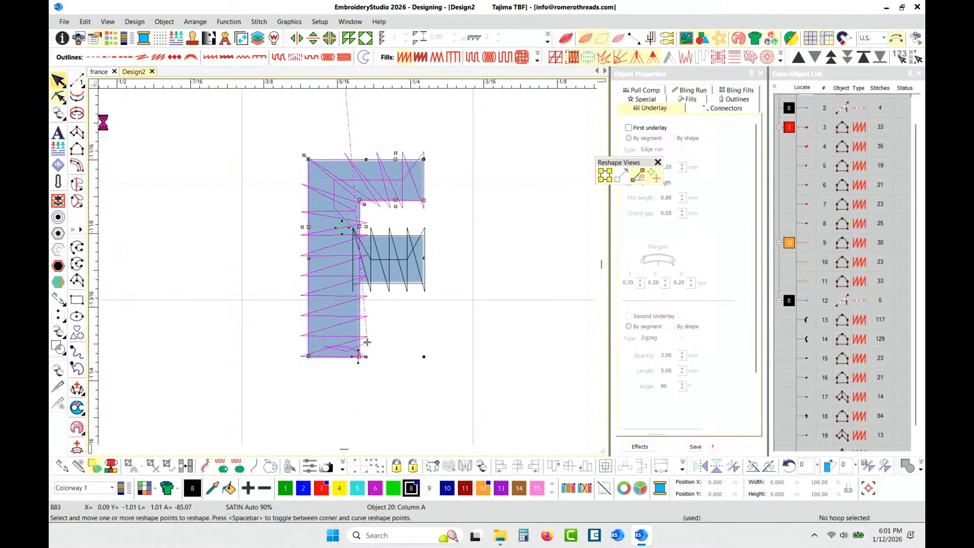
{"action": "left_click", "coordinate": [163, 193]}
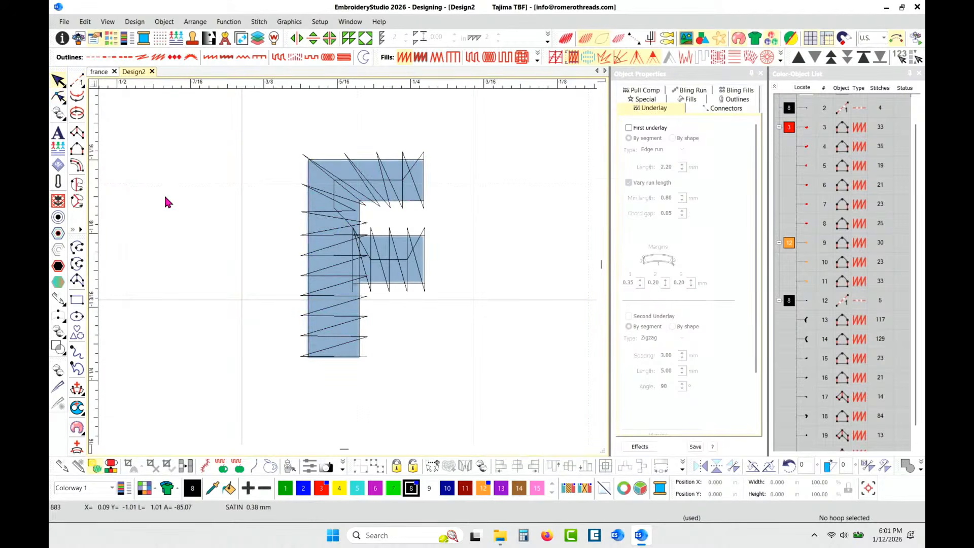
Step: Turn on a Center Run first underlay for the F's main column and check the finished letter in realistic view
{"action": "left_click", "coordinate": [312, 330]}
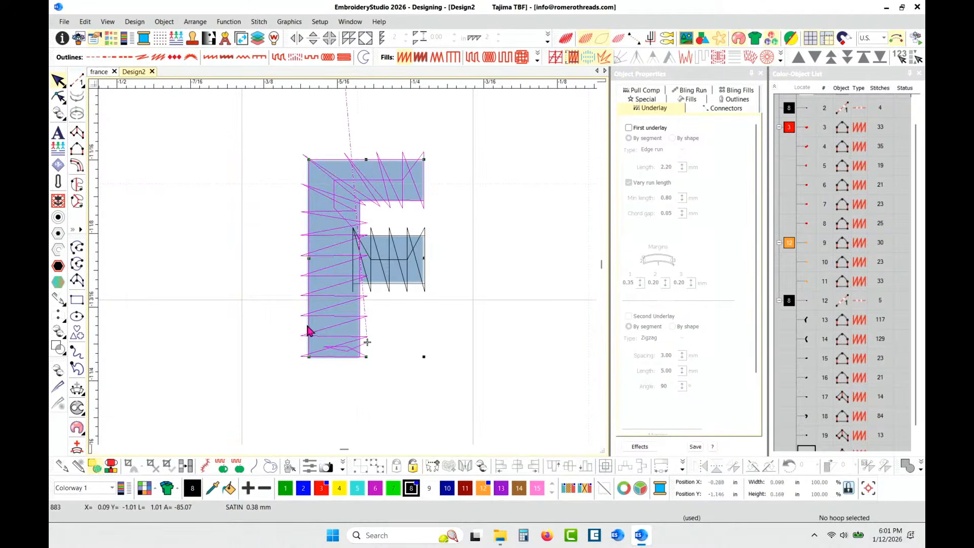
{"action": "left_click", "coordinate": [629, 127]}
{"action": "left_click", "coordinate": [649, 150]}
{"action": "left_click", "coordinate": [651, 159]}
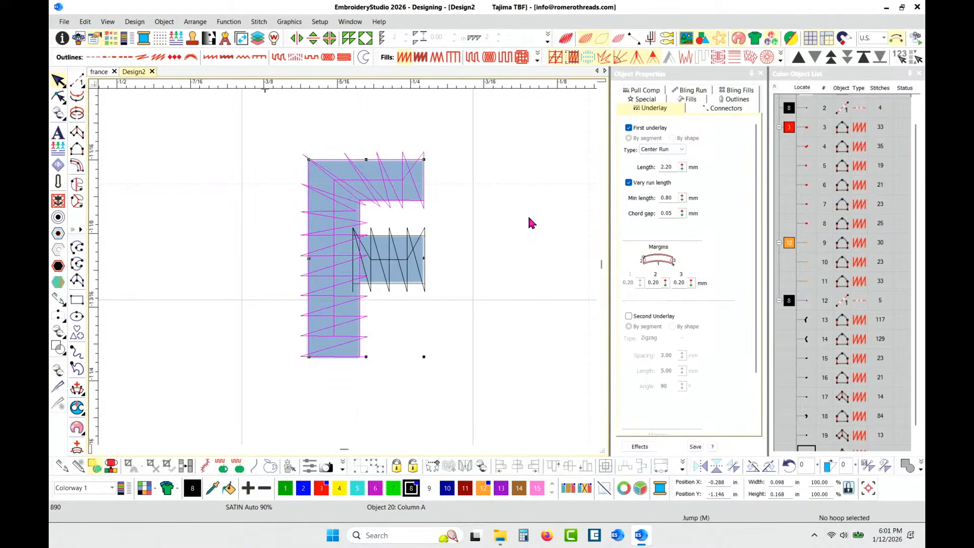
{"action": "left_click", "coordinate": [528, 221]}
{"action": "scroll", "coordinate": [340, 294], "scroll_direction": "down", "scroll_amount": 2}
{"action": "scroll", "coordinate": [340, 271], "scroll_direction": "down", "scroll_amount": 1}
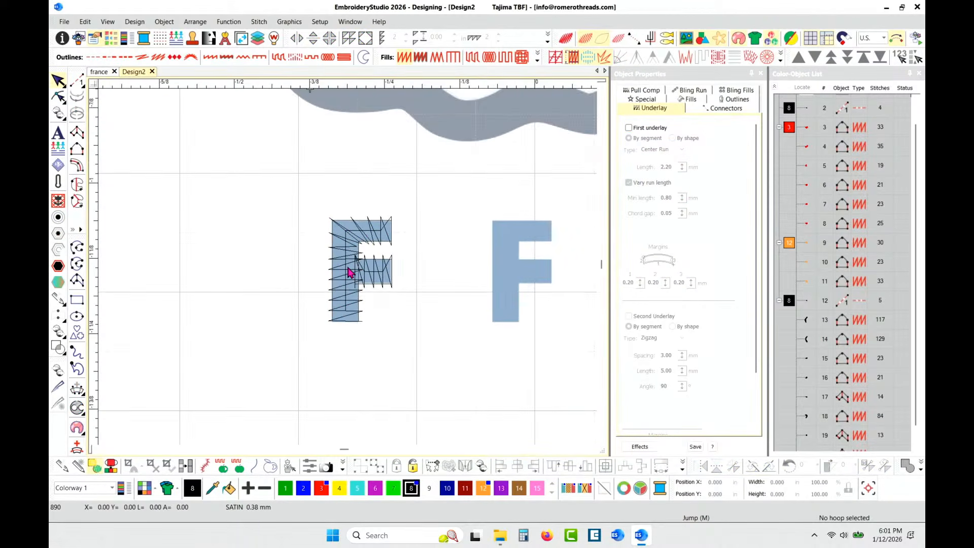
{"action": "scroll", "coordinate": [350, 272], "scroll_direction": "up", "scroll_amount": 1}
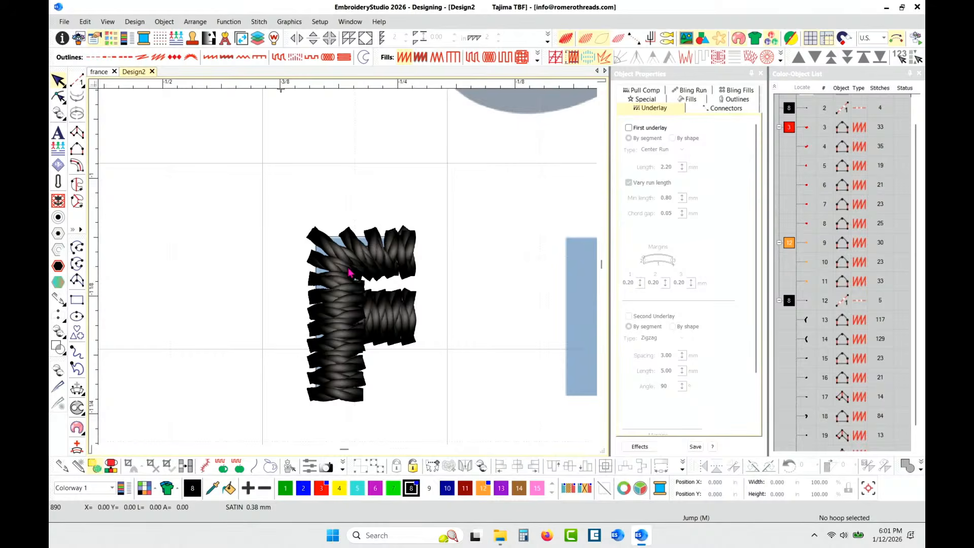
Step: Switch the measurement units to Metric and measure from the stitch ends under the F's top bar
{"action": "scroll", "coordinate": [350, 273], "scroll_direction": "down", "scroll_amount": 1}
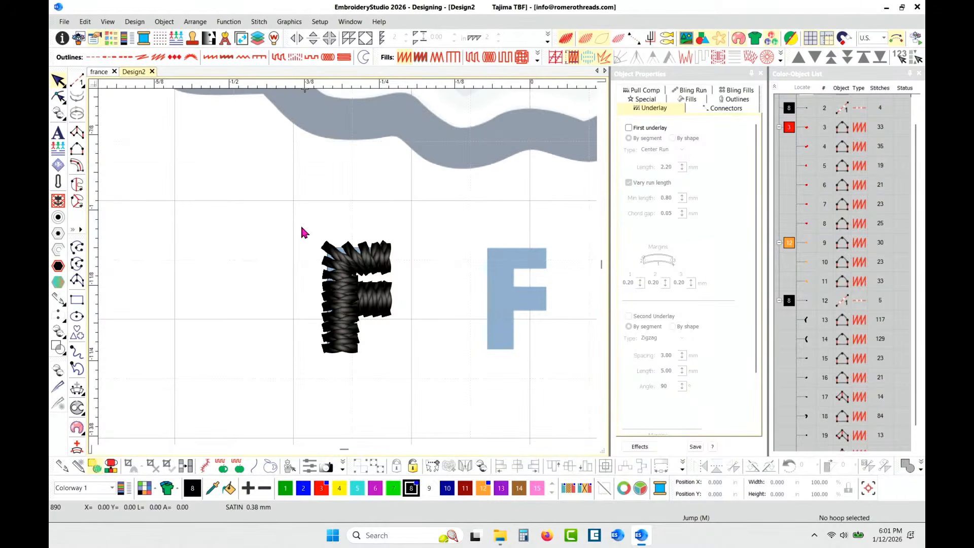
{"action": "key", "text": "t"}
{"action": "scroll", "coordinate": [365, 278], "scroll_direction": "up", "scroll_amount": 5}
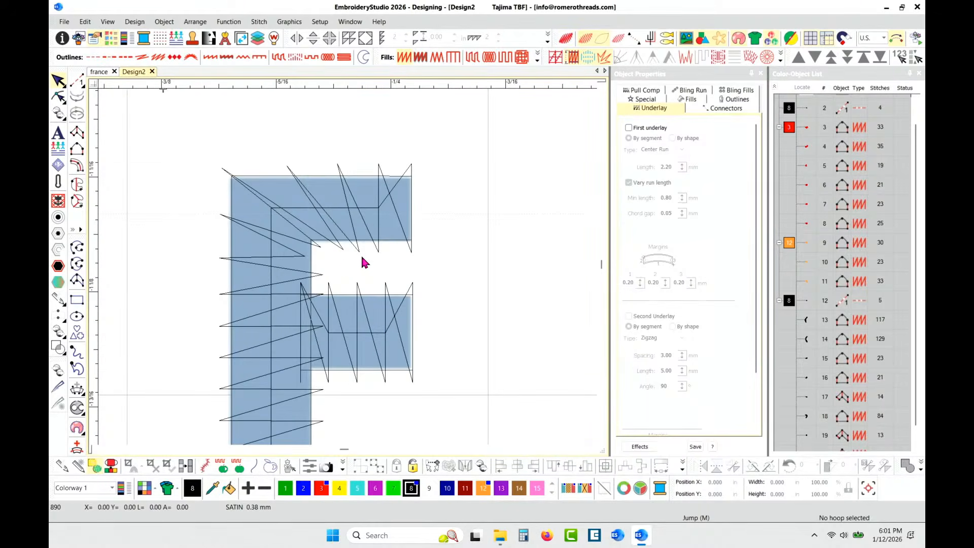
{"action": "key", "text": "m"}
{"action": "left_click", "coordinate": [377, 251]}
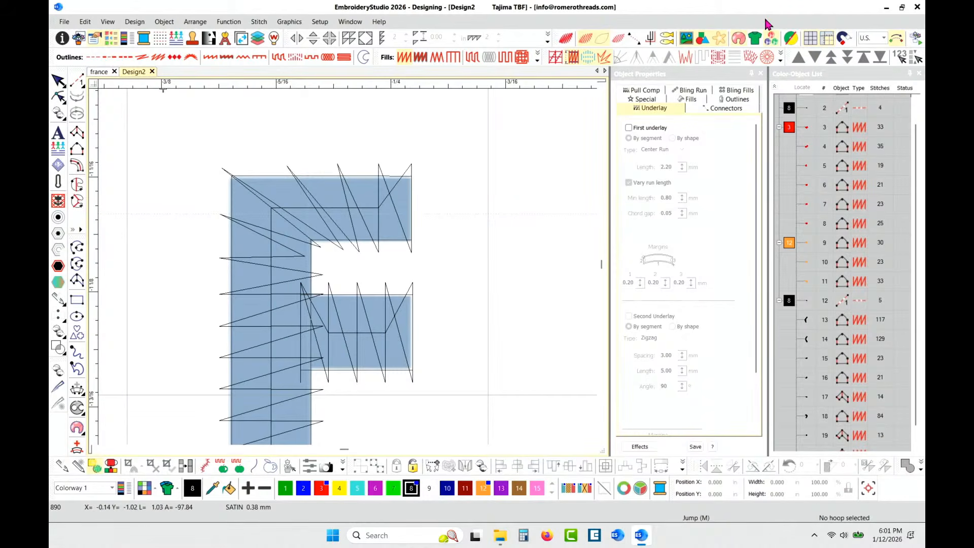
{"action": "left_click", "coordinate": [877, 40]}
{"action": "left_click", "coordinate": [872, 55]}
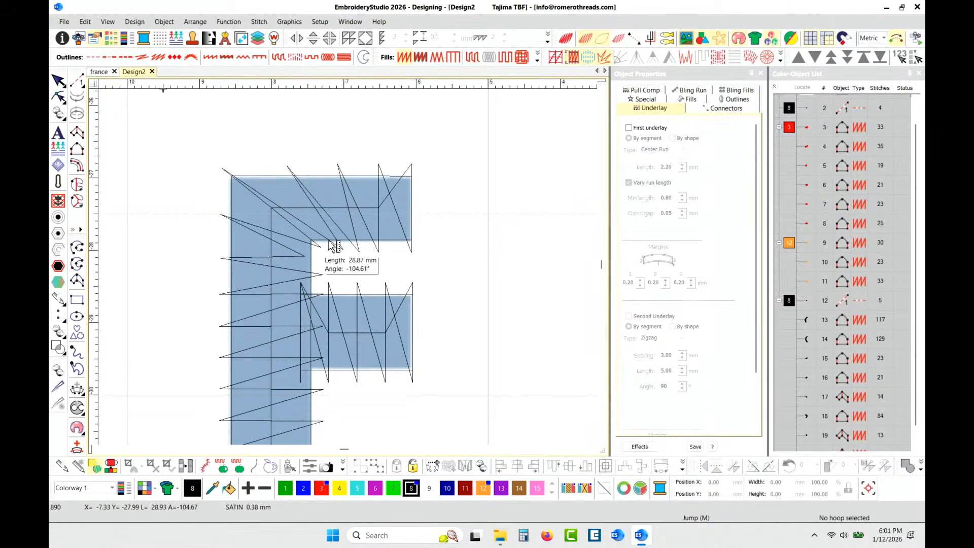
{"action": "left_click", "coordinate": [376, 250]}
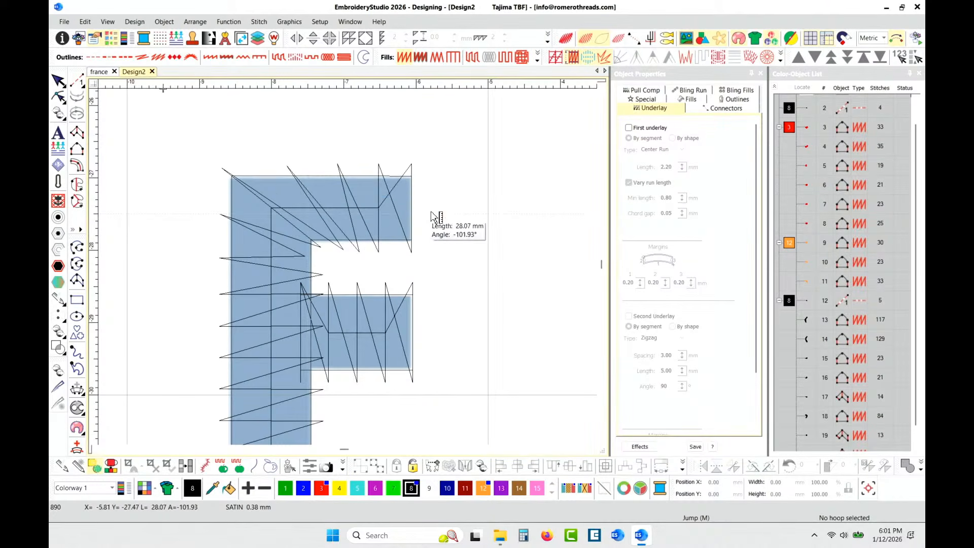
{"action": "key", "text": "shift+z"}
{"action": "left_click", "coordinate": [59, 81]}
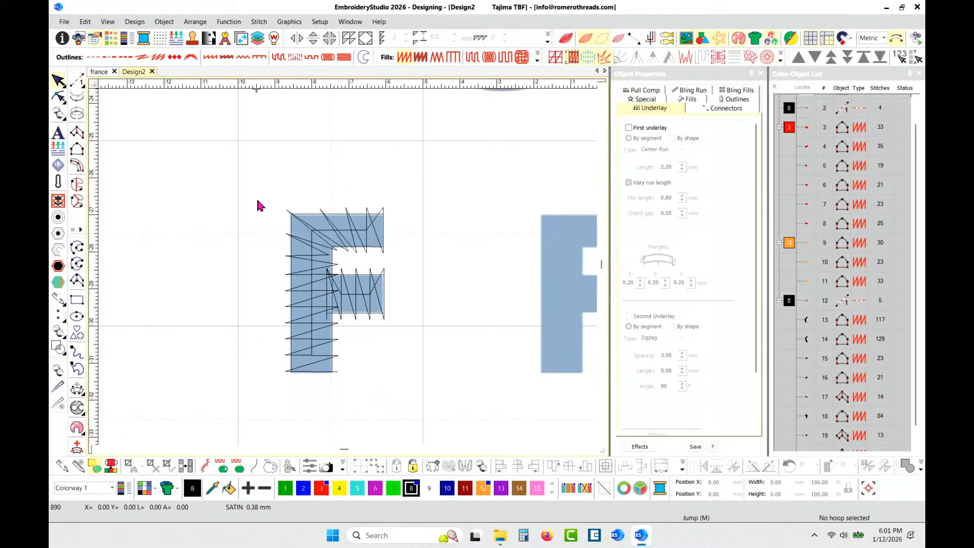
Step: Set the pull compensation of both F objects to 0.30 mm on both sides and check the result in realistic view
{"action": "left_click_drag", "start_coordinate": [257, 200], "coordinate": [396, 402]}
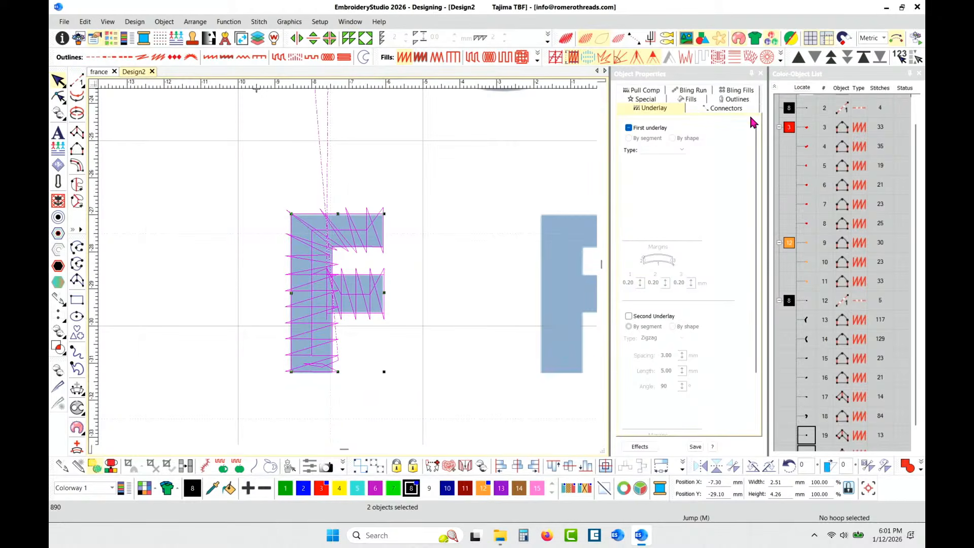
{"action": "left_click", "coordinate": [658, 95]}
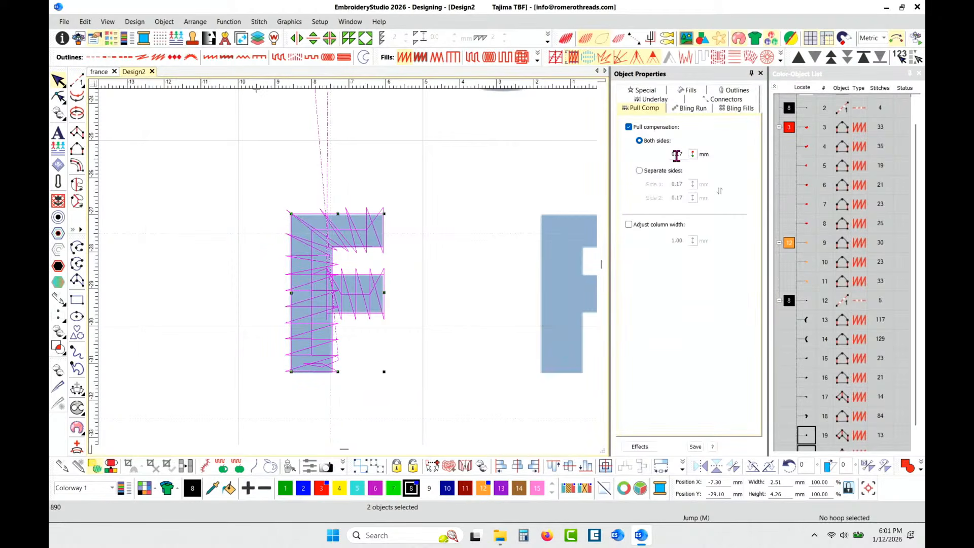
{"action": "left_click_drag", "start_coordinate": [676, 154], "coordinate": [688, 154]}
{"action": "type", "text": "30"}
{"action": "key", "text": "Return"}
{"action": "key", "text": "t"}
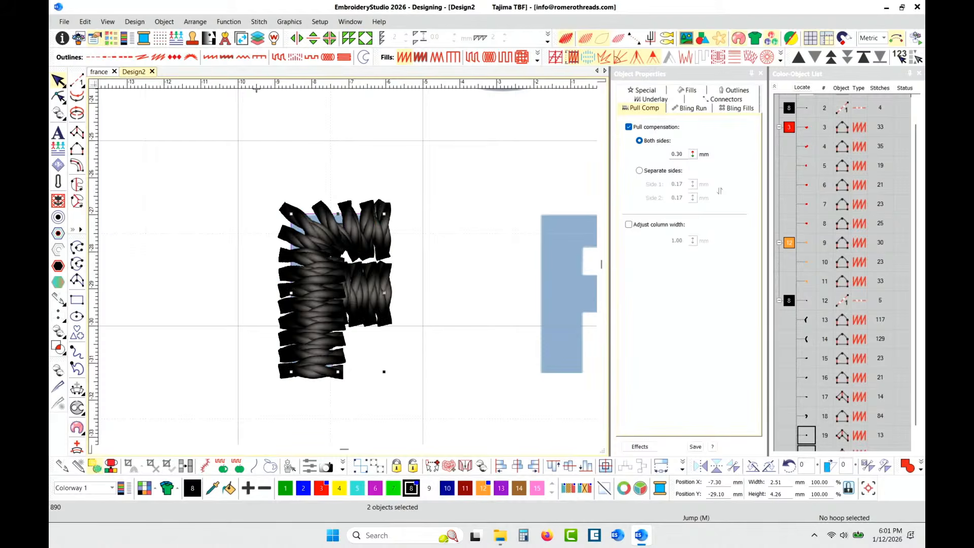
{"action": "key", "text": "t"}
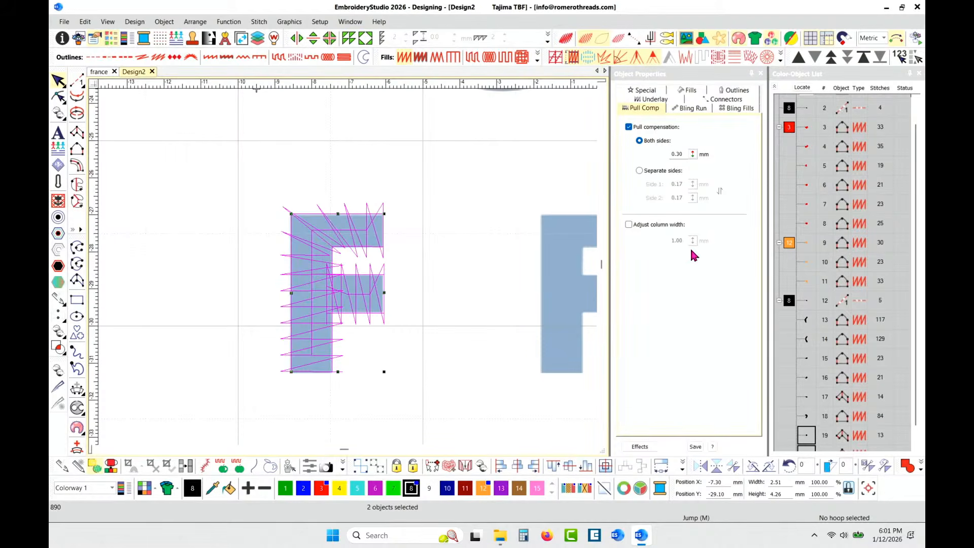
{"action": "key", "text": "Escape"}
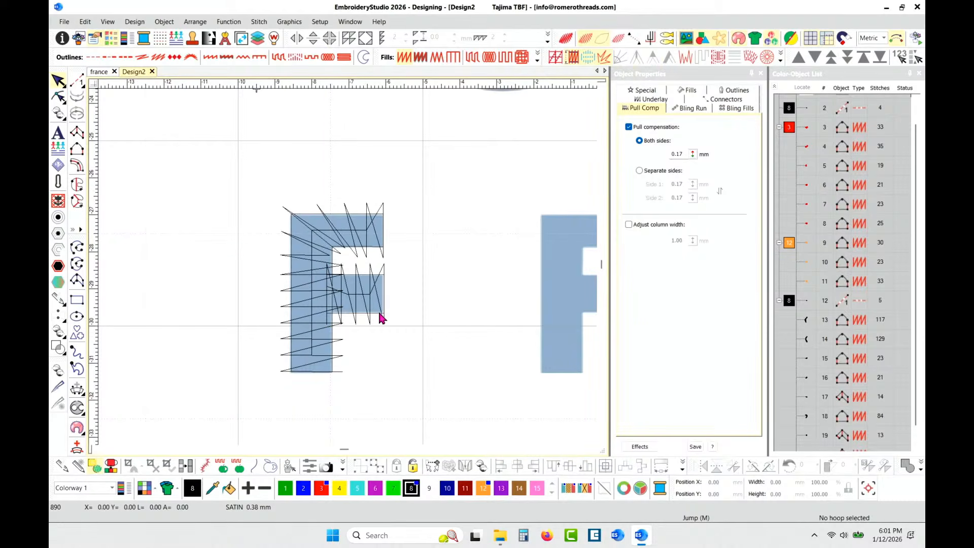
Step: Nudge the F's middle bar downward to widen its gap from the top bar and check the letter in realistic view
{"action": "left_click", "coordinate": [379, 313]}
{"action": "key", "text": "Down"}
{"action": "key", "text": "Down"}
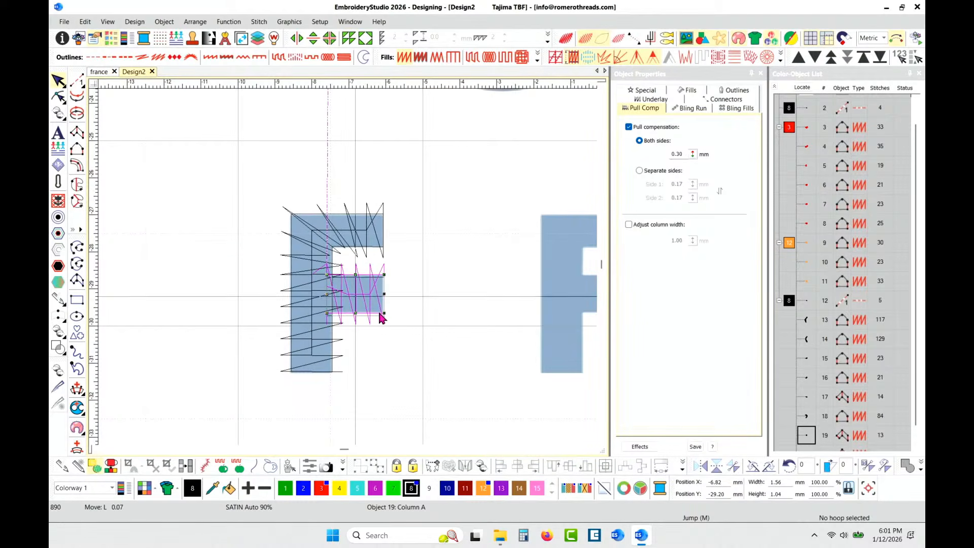
{"action": "key", "text": "t"}
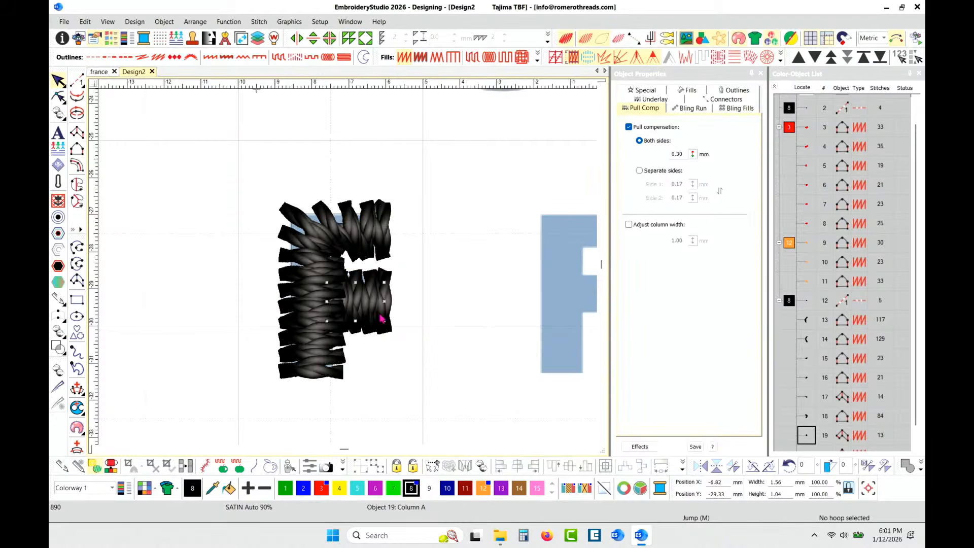
{"action": "scroll", "coordinate": [355, 274], "scroll_direction": "down", "scroll_amount": 3}
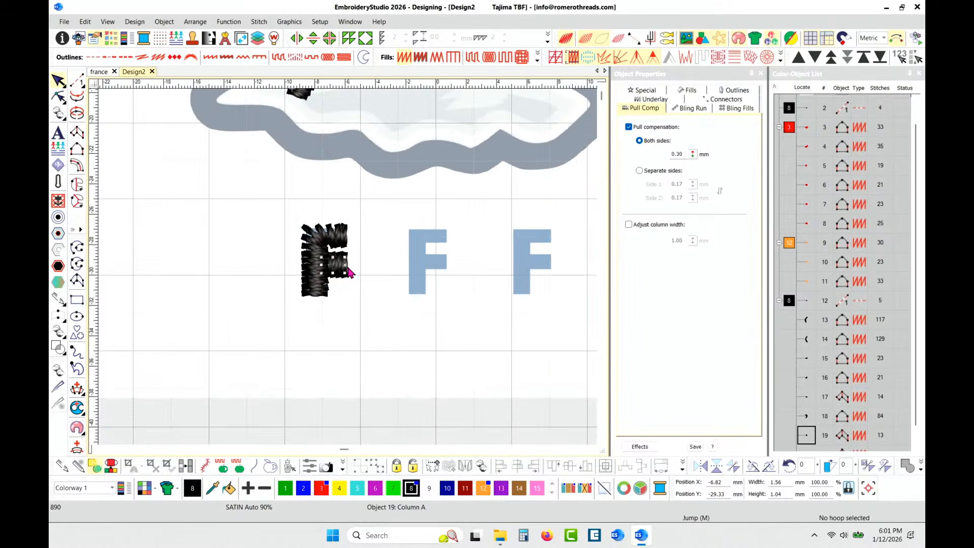
{"action": "left_click", "coordinate": [364, 276]}
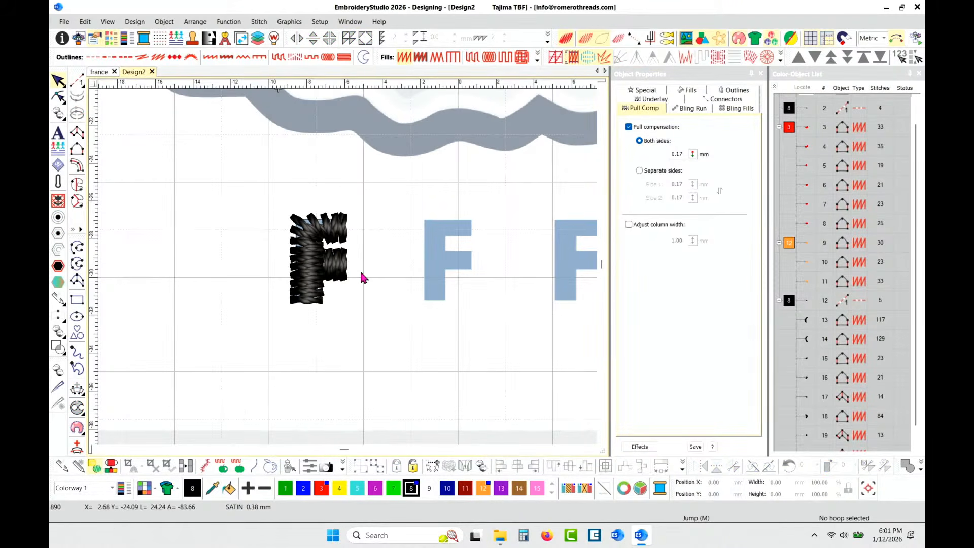
Step: Place copies of the finished F over the second and third artwork letters and check them against the artwork
{"action": "left_click_drag", "start_coordinate": [259, 196], "coordinate": [394, 342]}
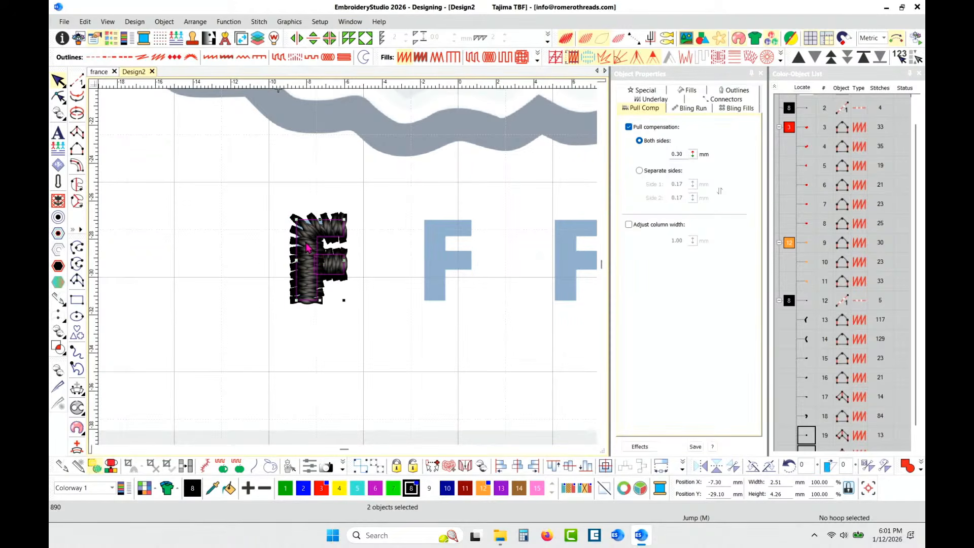
{"action": "left_click_drag", "start_coordinate": [307, 247], "coordinate": [559, 244]}
{"action": "scroll", "coordinate": [349, 269], "scroll_direction": "down", "scroll_amount": 3}
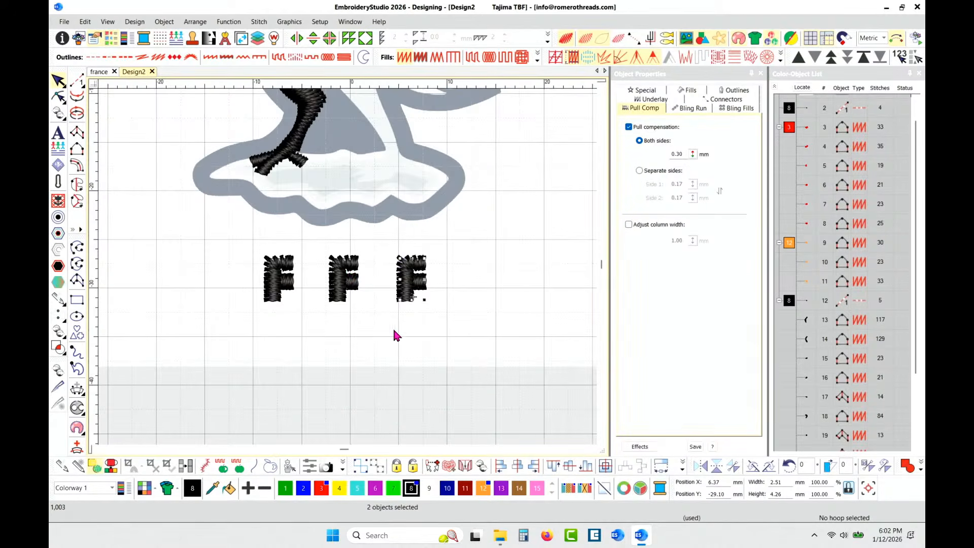
{"action": "left_click", "coordinate": [397, 348]}
{"action": "scroll", "coordinate": [341, 279], "scroll_direction": "down", "scroll_amount": 2}
{"action": "scroll", "coordinate": [348, 275], "scroll_direction": "up", "scroll_amount": 5}
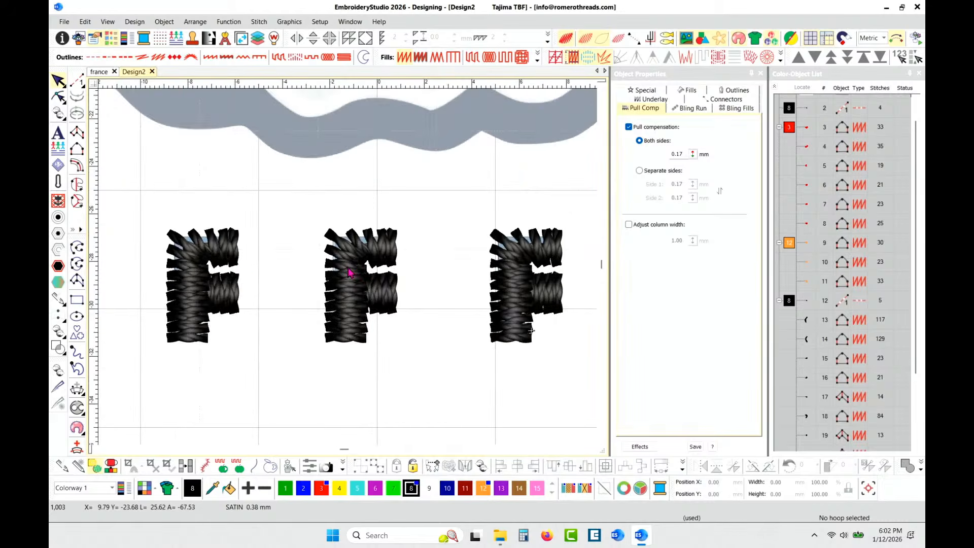
{"action": "key", "text": "t"}
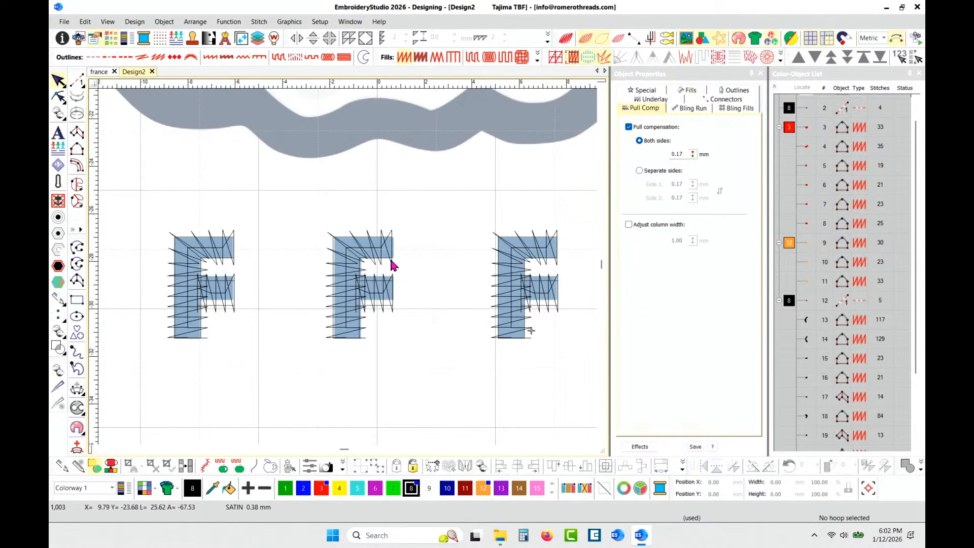
{"action": "scroll", "coordinate": [348, 268], "scroll_direction": "down", "scroll_amount": 5}
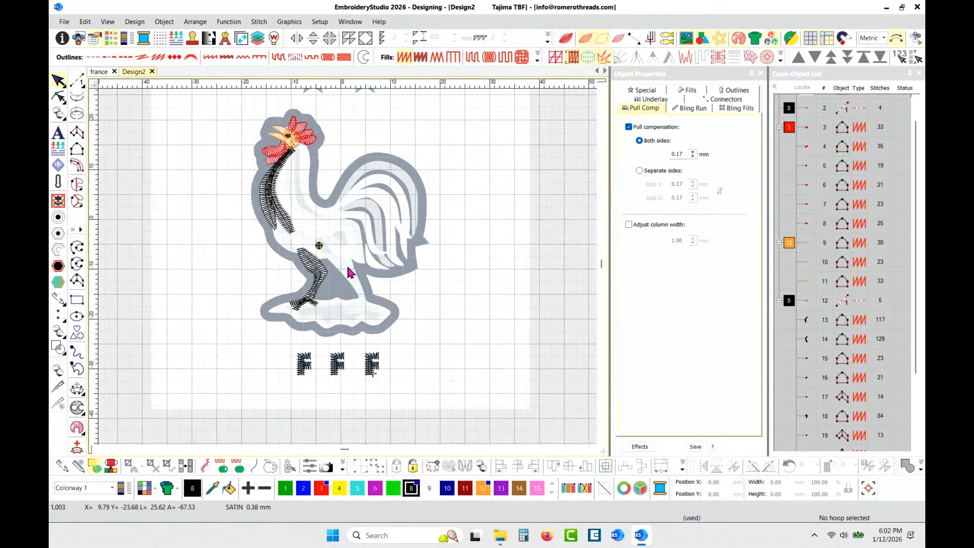
Step: Switch to the france design and measure the artwork width of an arm on the star above the rooster
{"action": "left_click", "coordinate": [100, 73]}
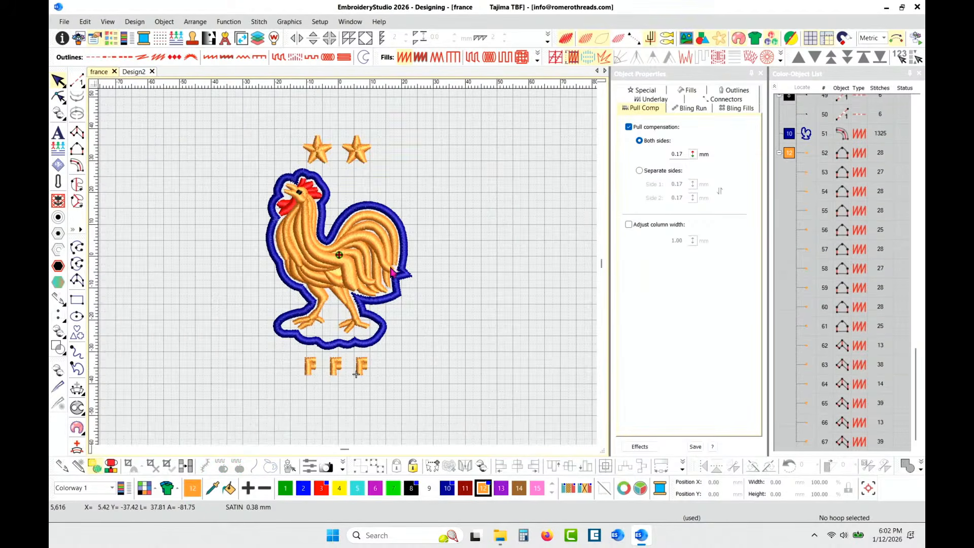
{"action": "scroll", "coordinate": [329, 160], "scroll_direction": "up", "scroll_amount": 3}
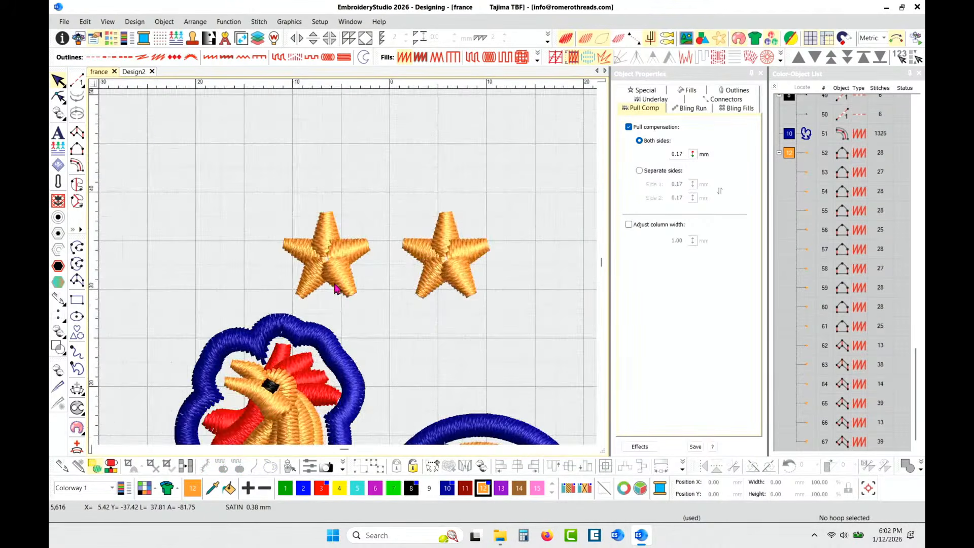
{"action": "scroll", "coordinate": [335, 289], "scroll_direction": "up", "scroll_amount": 2}
{"action": "scroll", "coordinate": [349, 272], "scroll_direction": "up", "scroll_amount": 2}
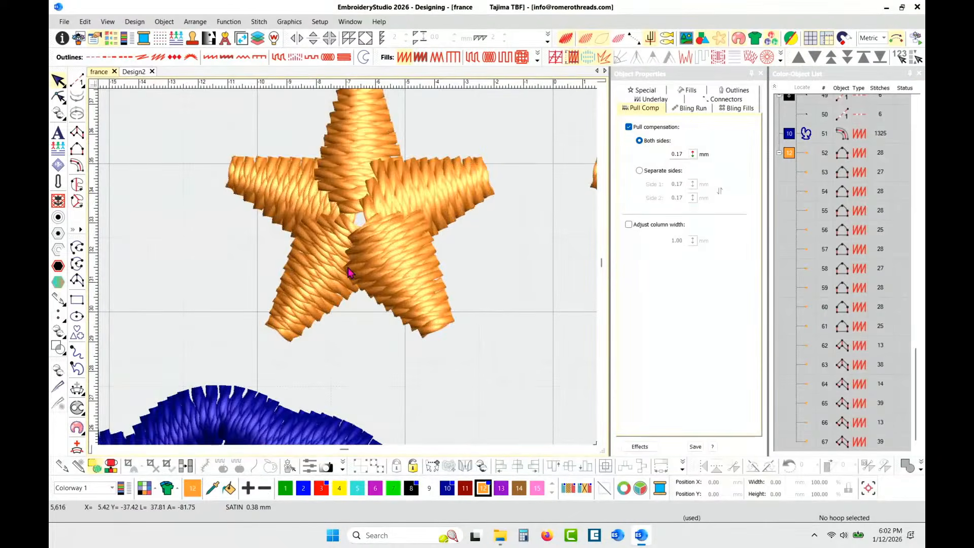
{"action": "key", "text": "t"}
{"action": "key", "text": "d"}
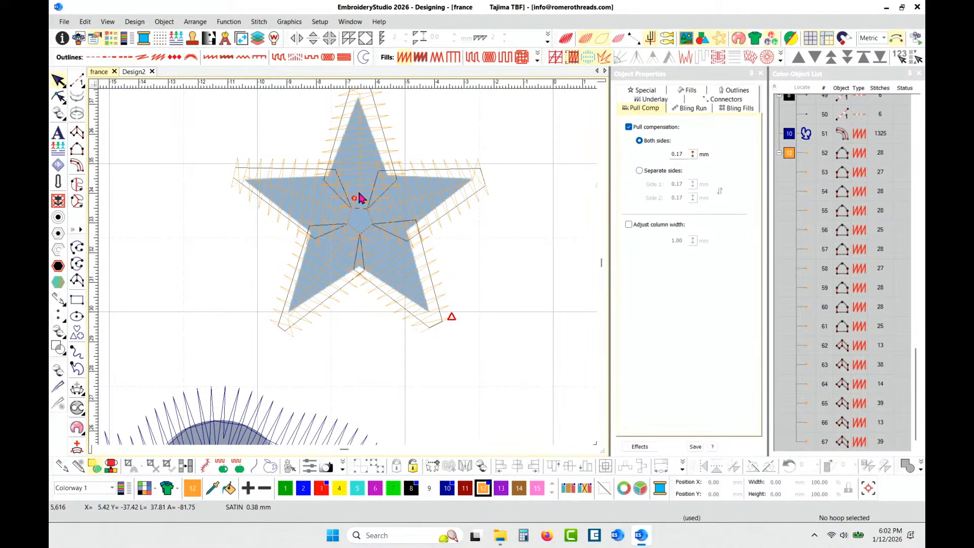
{"action": "key", "text": "m"}
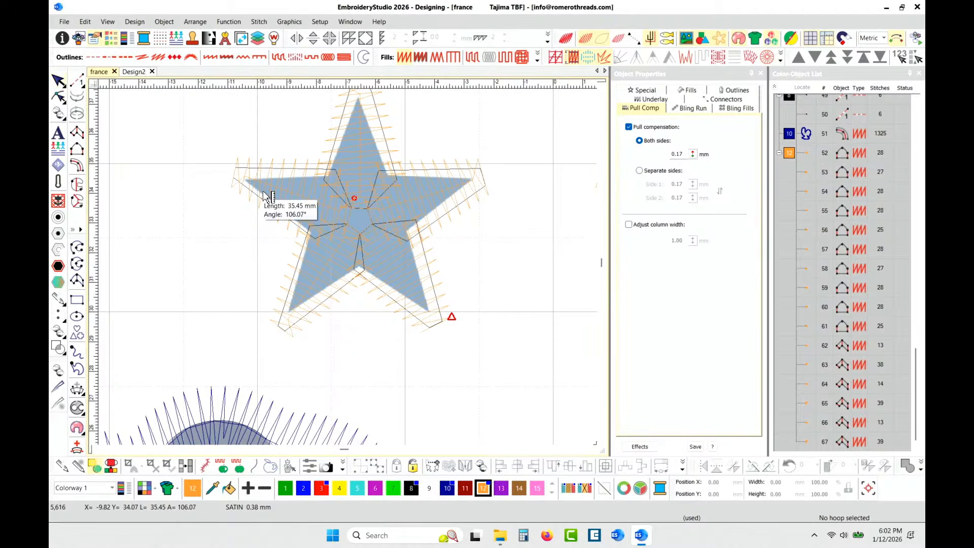
{"action": "left_click", "coordinate": [267, 196]}
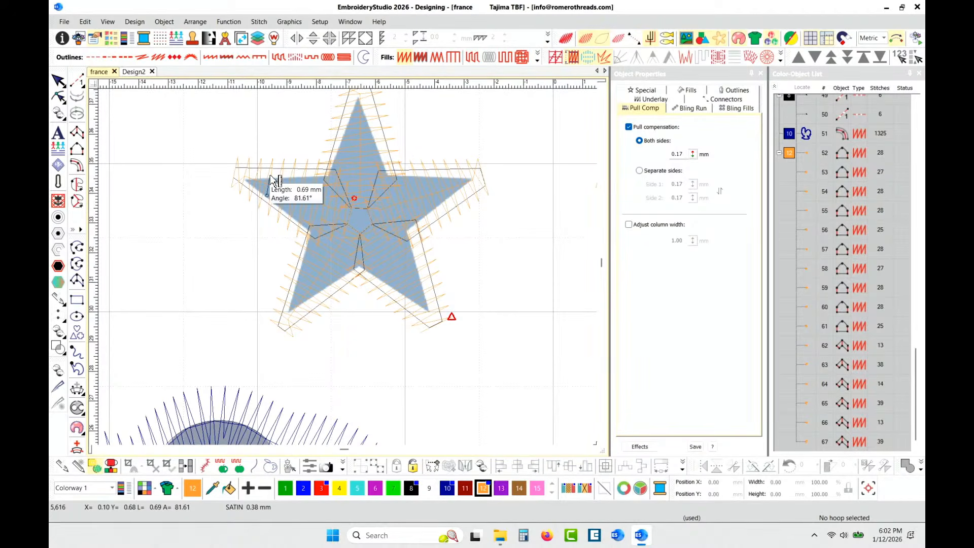
{"action": "scroll", "coordinate": [346, 271], "scroll_direction": "down", "scroll_amount": 2}
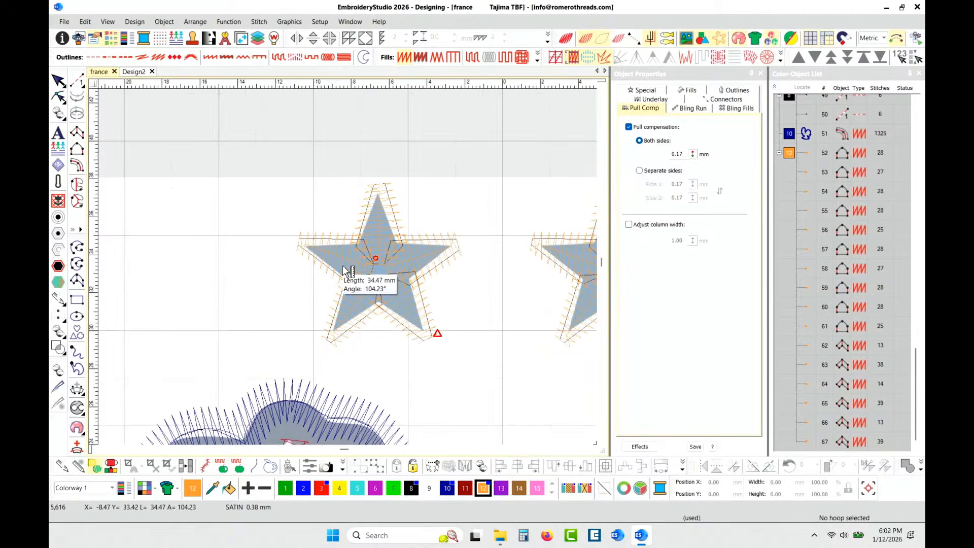
{"action": "scroll", "coordinate": [346, 269], "scroll_direction": "down", "scroll_amount": 1}
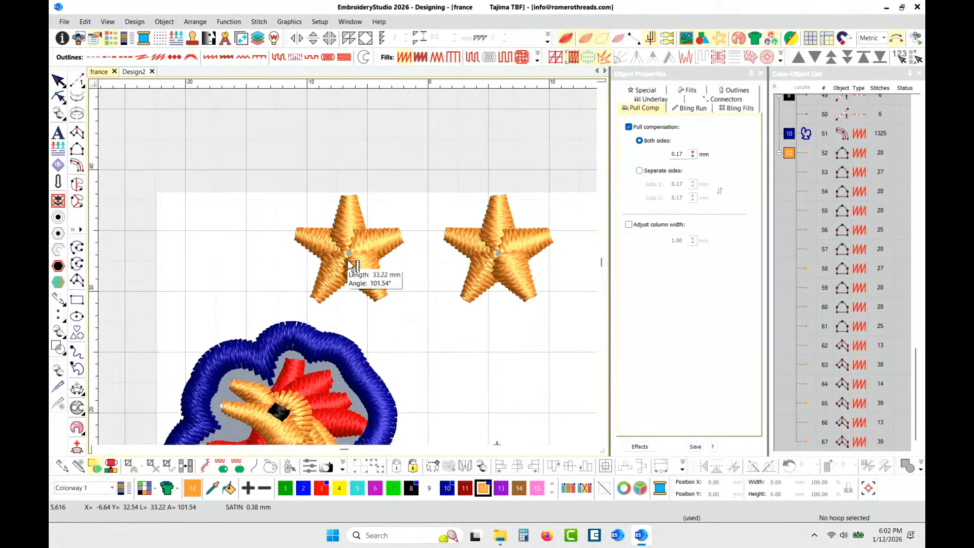
Step: Inspect the pull compensation of the same star arm and compare its stitches in realistic view
{"action": "scroll", "coordinate": [346, 261], "scroll_direction": "up", "scroll_amount": 3}
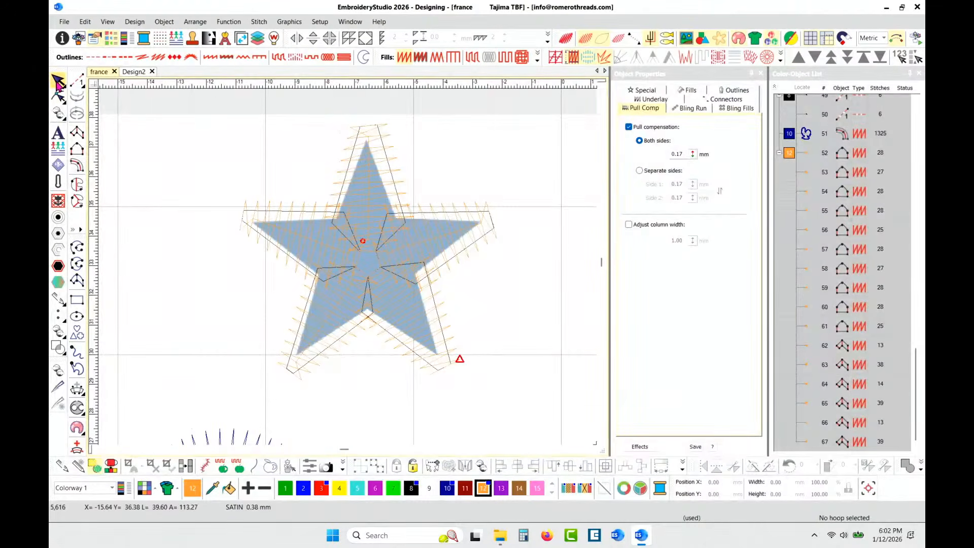
{"action": "left_click", "coordinate": [281, 249]}
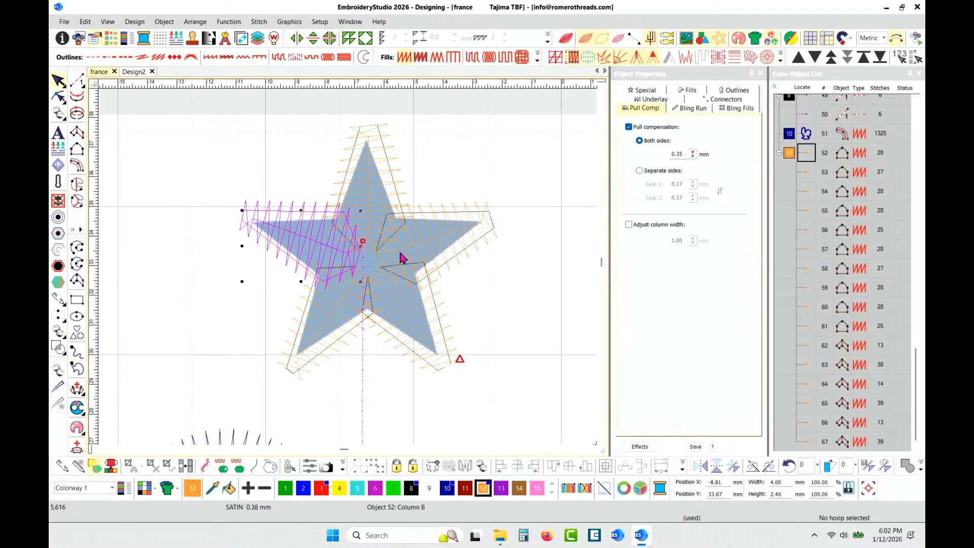
{"action": "key", "text": "t"}
{"action": "scroll", "coordinate": [377, 258], "scroll_direction": "down", "scroll_amount": 2}
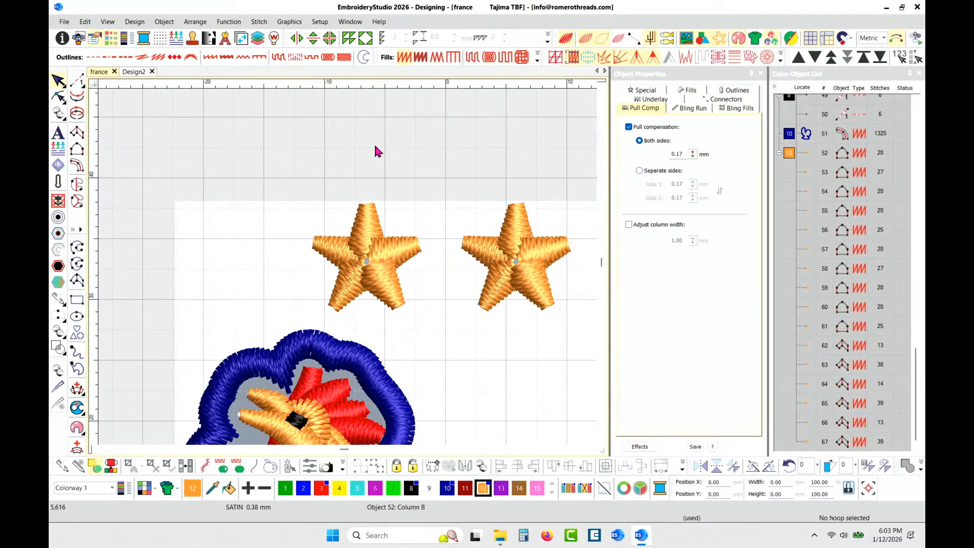
Step: Return to Design2 and remove the copied Fs from the second and third artwork letters
{"action": "left_click", "coordinate": [133, 71]}
{"action": "scroll", "coordinate": [318, 348], "scroll_direction": "down", "scroll_amount": 2}
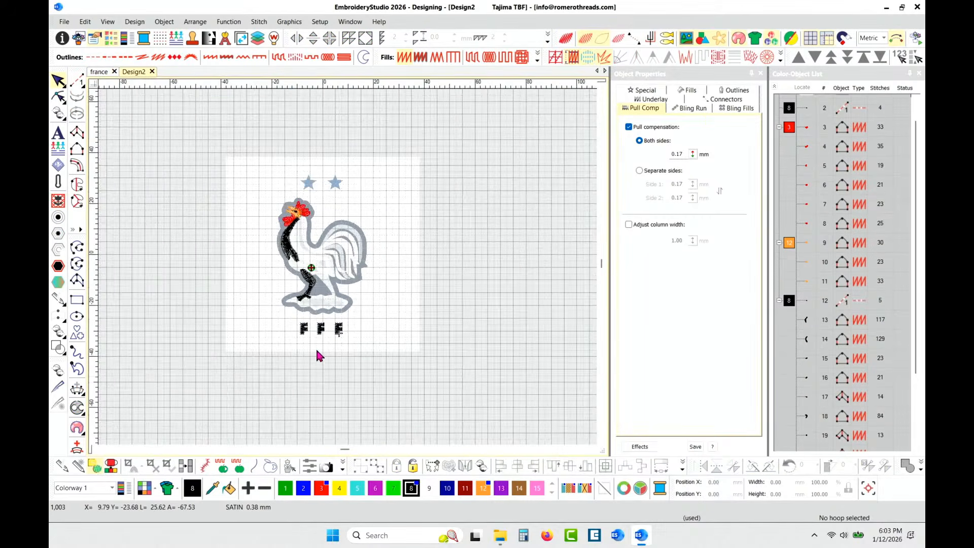
{"action": "scroll", "coordinate": [355, 250], "scroll_direction": "up", "scroll_amount": 6}
{"action": "left_click_drag", "start_coordinate": [359, 165], "coordinate": [451, 304]}
{"action": "left_click_drag", "start_coordinate": [336, 154], "coordinate": [473, 295]}
{"action": "left_click", "coordinate": [472, 296]}
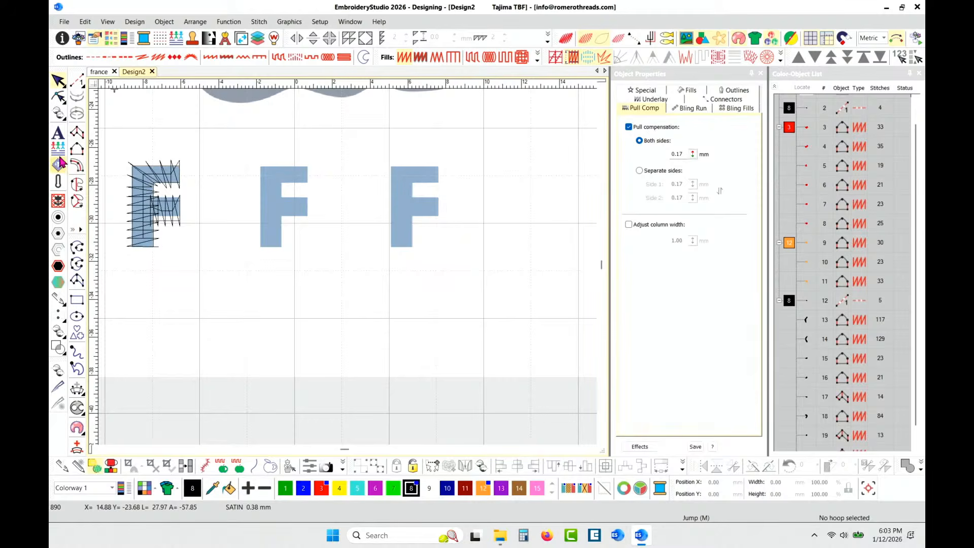
Step: Create a new lettering object with the text F in the Block2 font
{"action": "left_click", "coordinate": [58, 133]}
{"action": "left_click", "coordinate": [634, 165]}
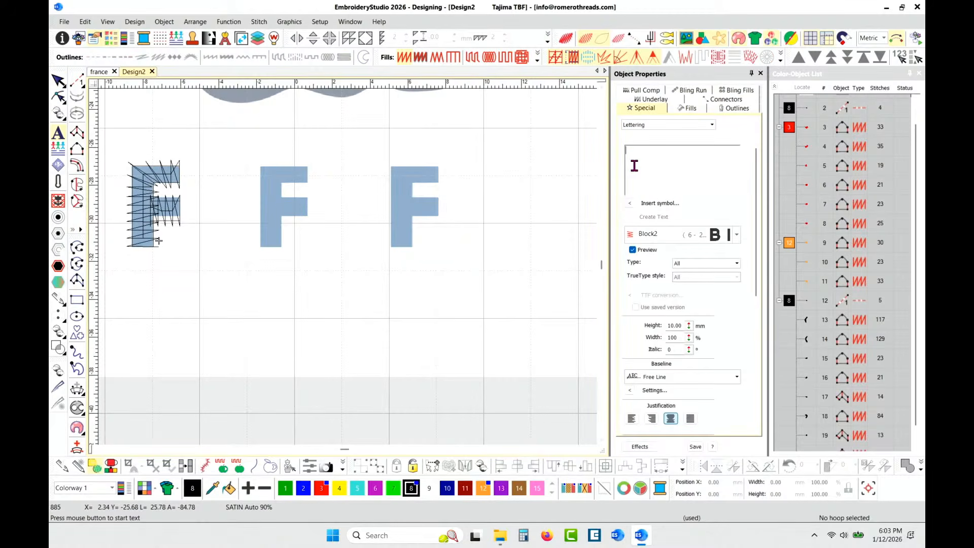
{"action": "type", "text": "f"}
{"action": "key", "text": "BackSpace"}
{"action": "type", "text": "F"}
{"action": "left_click", "coordinate": [654, 216]}
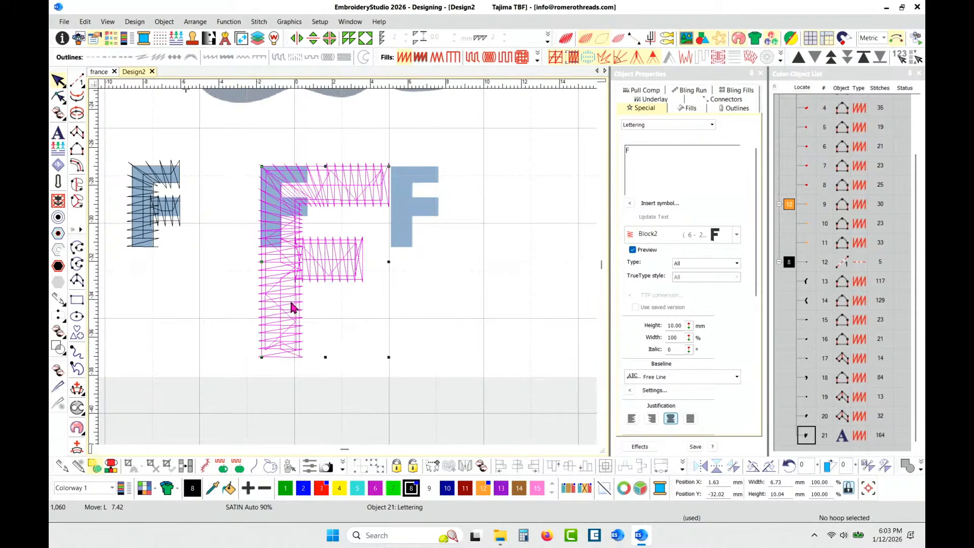
Step: Turn off the lettering's first underlay and scale the F to about 2.88 by 4.30 mm to fit the middle artwork letter
{"action": "left_click", "coordinate": [655, 100]}
{"action": "left_click", "coordinate": [628, 128]}
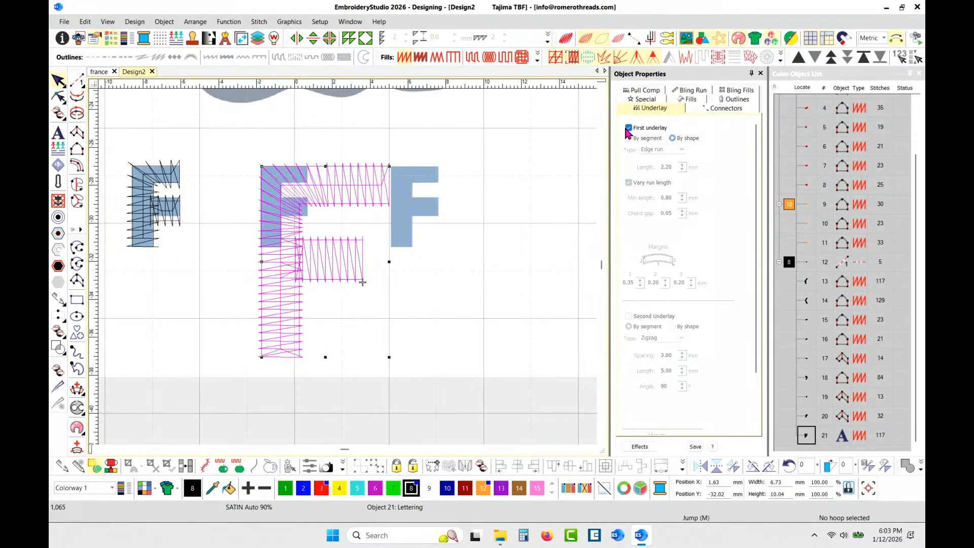
{"action": "left_click_drag", "start_coordinate": [390, 358], "coordinate": [311, 248]}
{"action": "scroll", "coordinate": [292, 224], "scroll_direction": "up", "scroll_amount": 2}
{"action": "scroll", "coordinate": [348, 273], "scroll_direction": "up", "scroll_amount": 2}
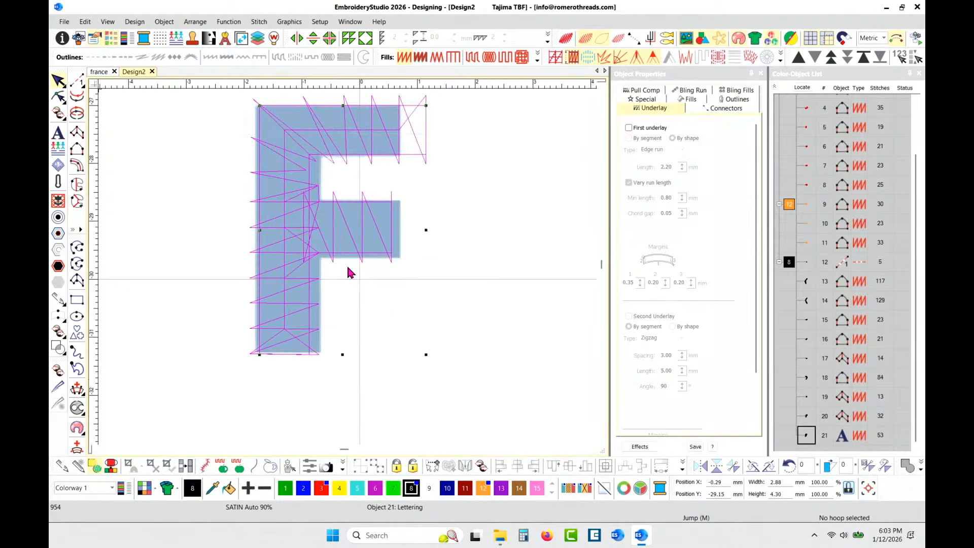
Step: Reshape the middle F so the ends of both horizontal arms align with the artwork's right edge
{"action": "key", "text": "h"}
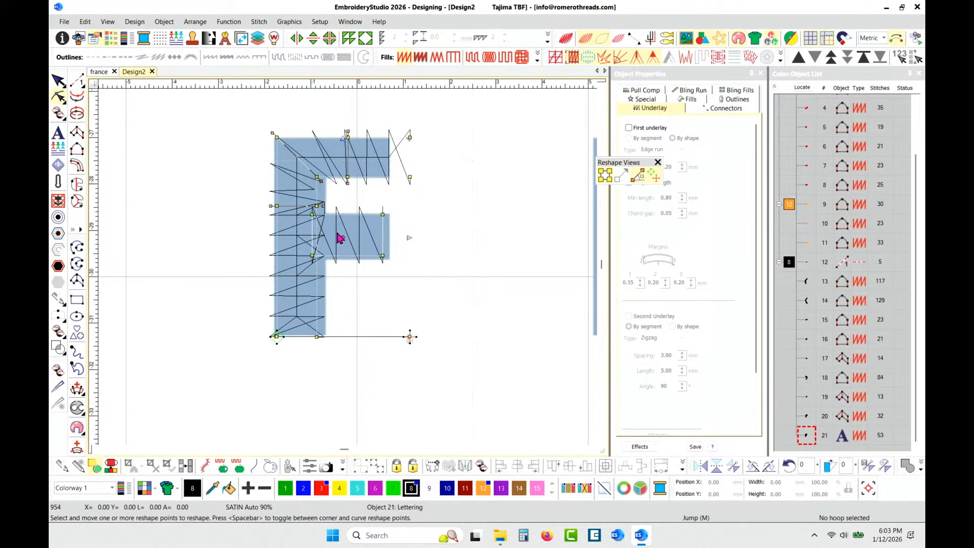
{"action": "left_click_drag", "start_coordinate": [402, 202], "coordinate": [389, 255]}
{"action": "left_click_drag", "start_coordinate": [437, 124], "coordinate": [389, 176]}
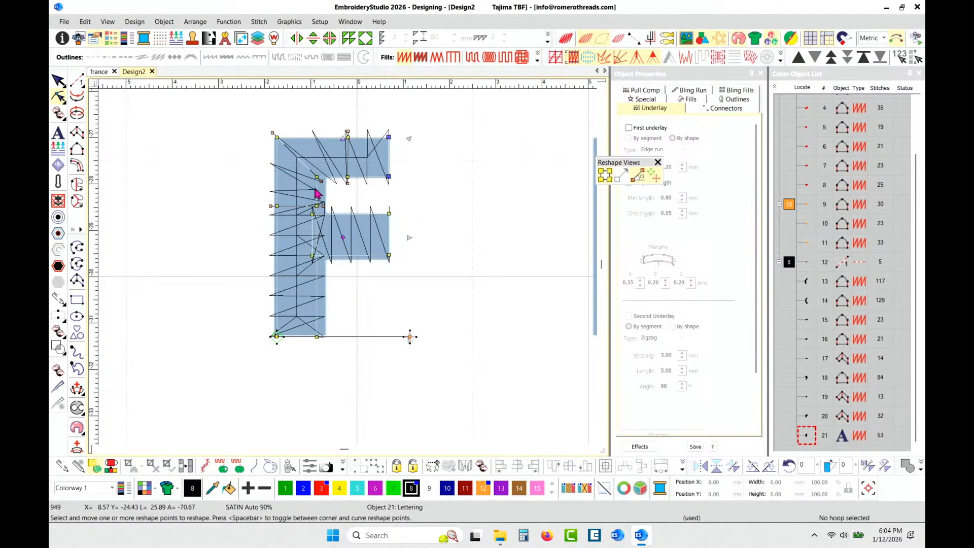
Step: Widen the stem of the middle F by nudging its inner-edge reshape points right to the artwork edge
{"action": "left_click_drag", "start_coordinate": [305, 170], "coordinate": [329, 352]}
{"action": "key", "text": "Right"}
{"action": "key", "text": "Right"}
{"action": "key", "text": "Right"}
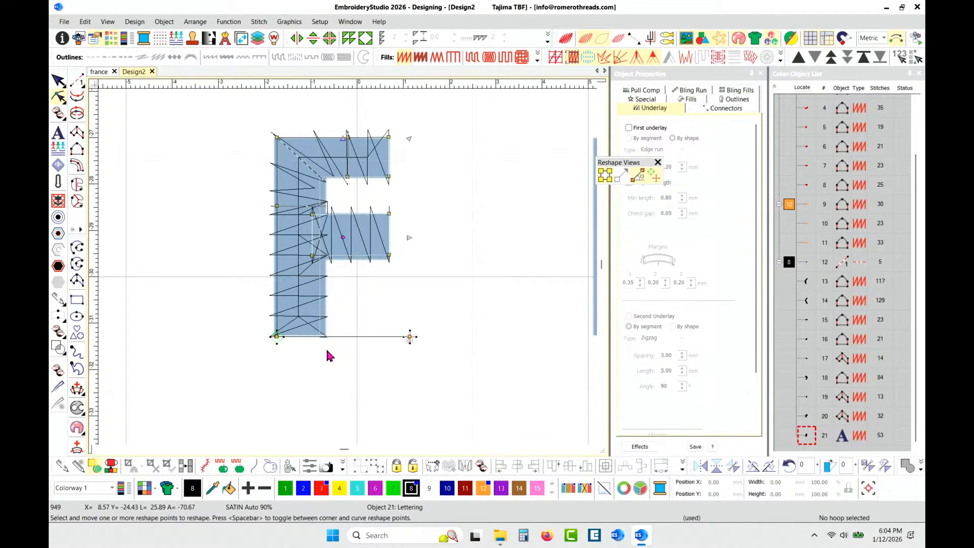
{"action": "key", "text": "Right"}
{"action": "key", "text": "Right"}
{"action": "key", "text": "Right"}
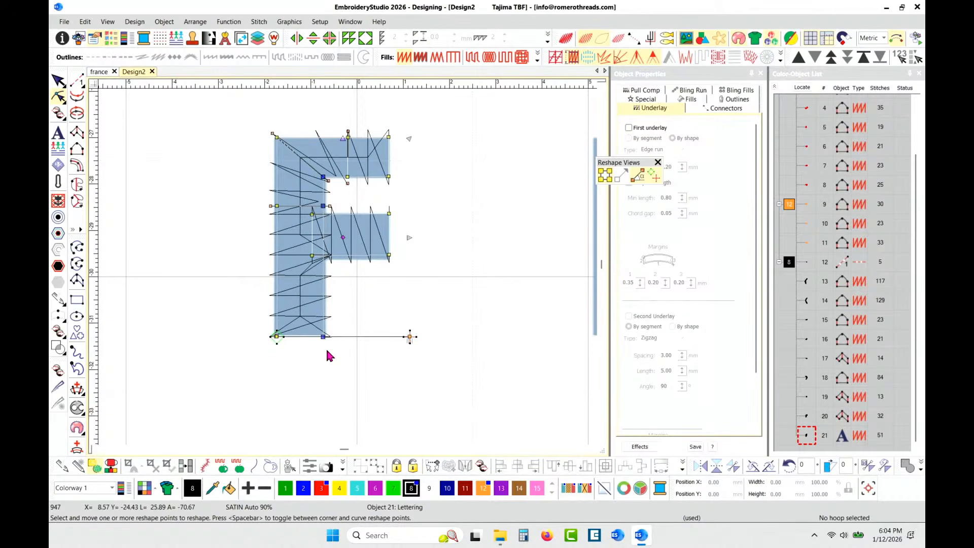
{"action": "key", "text": "Right"}
Step: Nudge the lower edge of the middle F's short arm down to the artwork edge and finish reshaping
{"action": "left_click_drag", "start_coordinate": [429, 249], "coordinate": [288, 272]}
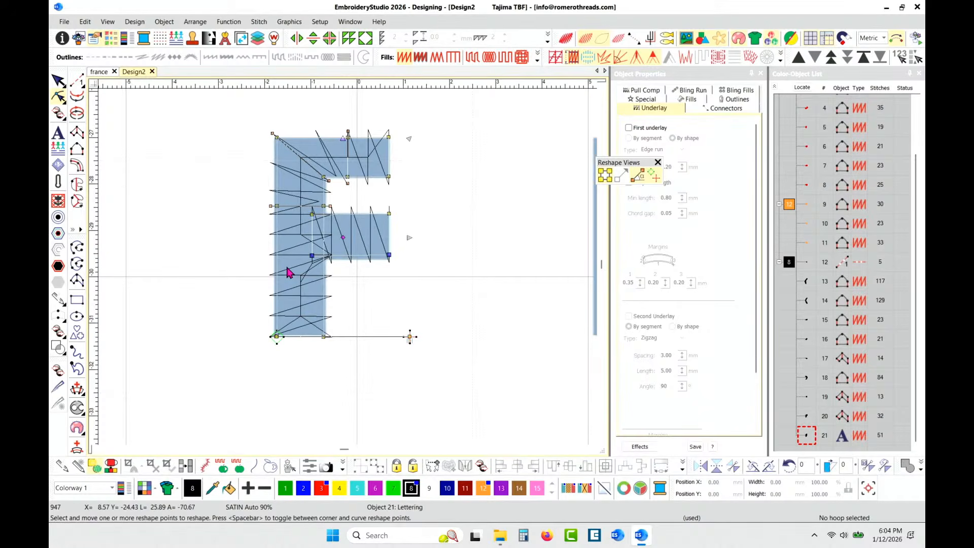
{"action": "key", "text": "Down"}
{"action": "key", "text": "Down"}
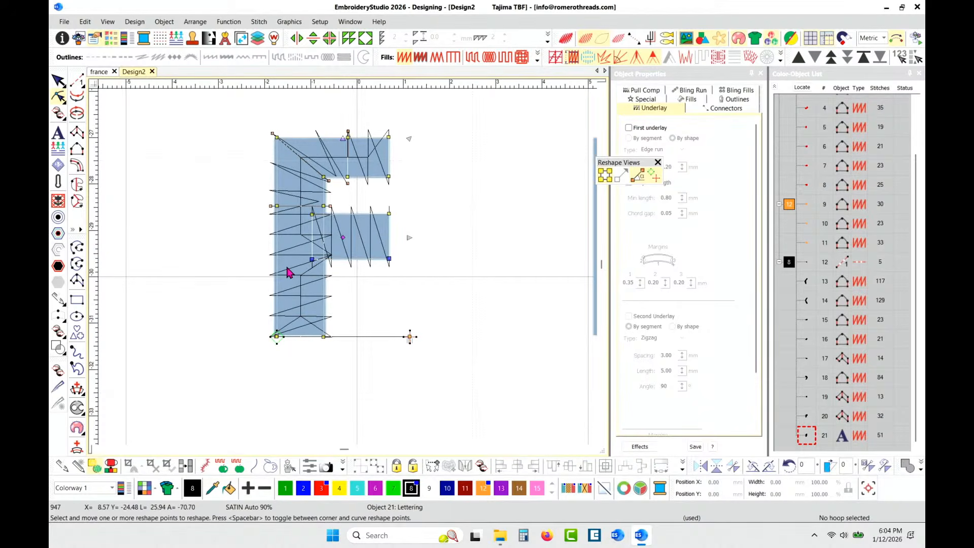
{"action": "left_click", "coordinate": [59, 81]}
{"action": "left_click", "coordinate": [397, 219]}
{"action": "scroll", "coordinate": [397, 216], "scroll_direction": "down", "scroll_amount": 3}
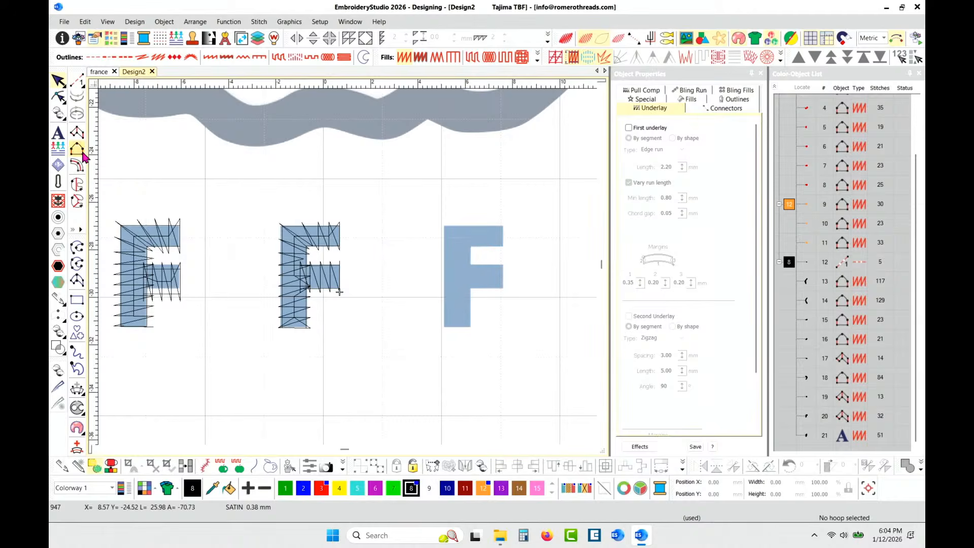
Step: Digitize the short middle arm of the third artwork F as a Column A satin, extending slightly into the stem
{"action": "left_click", "coordinate": [78, 135]}
{"action": "scroll", "coordinate": [475, 303], "scroll_direction": "up", "scroll_amount": 4}
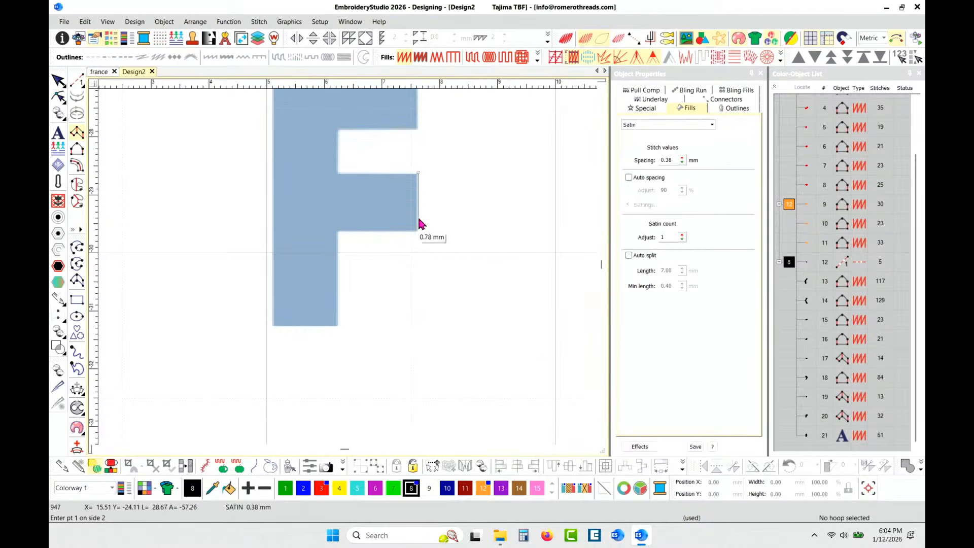
{"action": "left_click", "coordinate": [417, 230]}
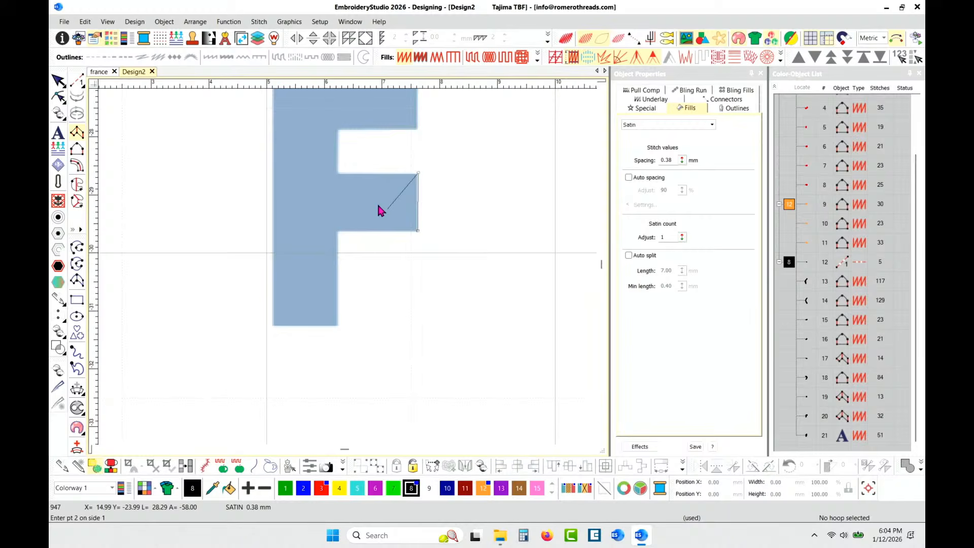
{"action": "left_click", "coordinate": [326, 174]}
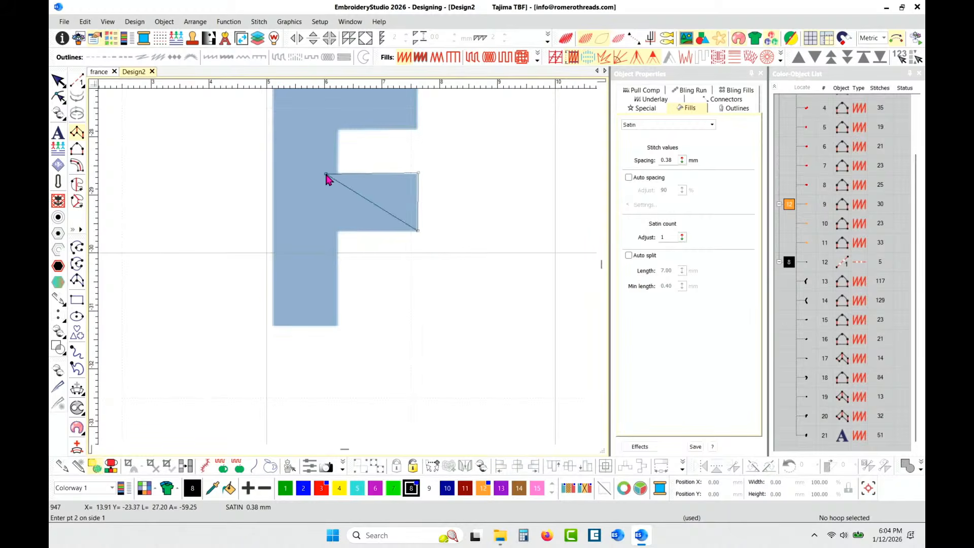
{"action": "left_click", "coordinate": [320, 231]}
{"action": "key", "text": "Return"}
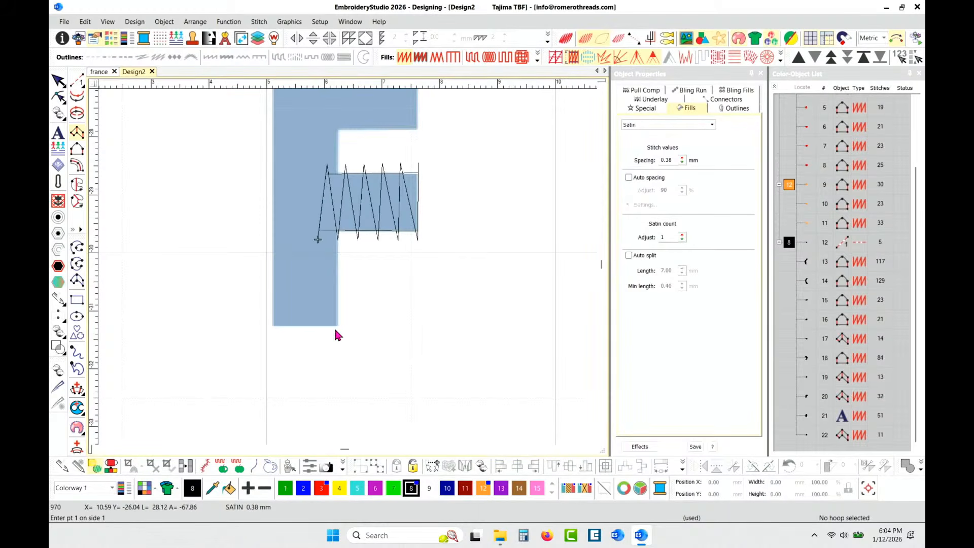
Step: Digitize the stem and top arm of the third F as one Column A satin with a diagonal corner
{"action": "left_click", "coordinate": [269, 326]}
{"action": "left_click", "coordinate": [338, 326]}
{"action": "left_click", "coordinate": [339, 130]}
{"action": "scroll", "coordinate": [327, 135], "scroll_direction": "down", "scroll_amount": 1}
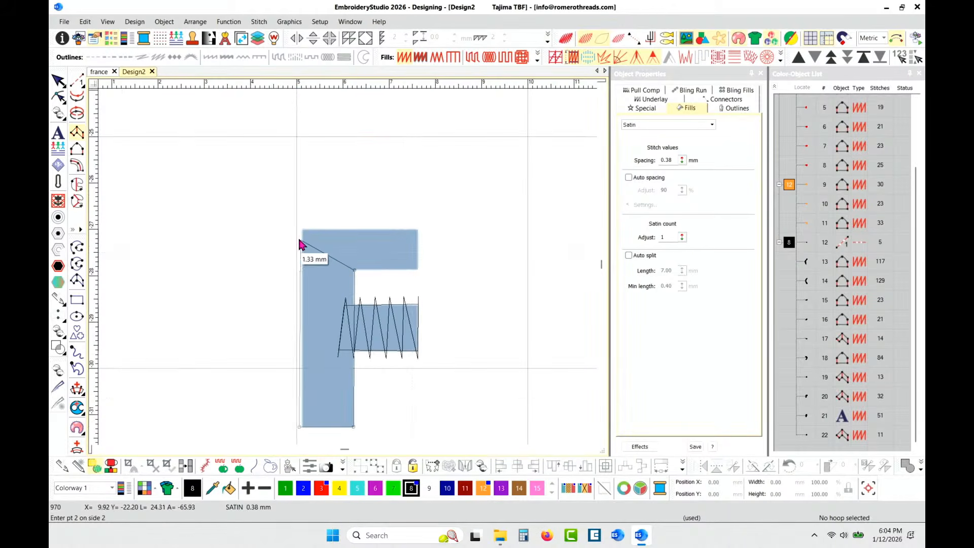
{"action": "left_click", "coordinate": [301, 227]}
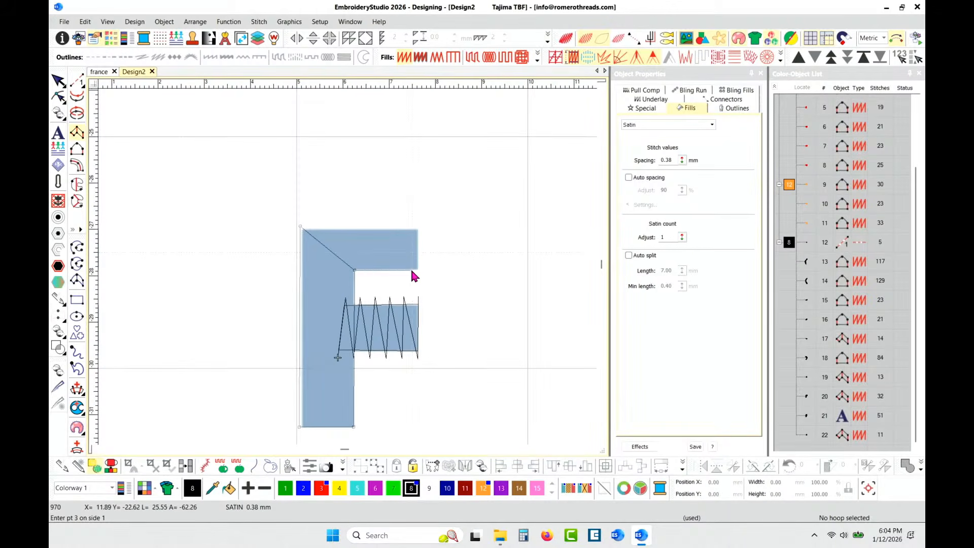
{"action": "left_click", "coordinate": [419, 227]}
{"action": "key", "text": "Return"}
Step: Compare the three Fs in realistic and stitch views, including how they sit below the whole rooster
{"action": "scroll", "coordinate": [344, 278], "scroll_direction": "down", "scroll_amount": 2}
{"action": "scroll", "coordinate": [349, 275], "scroll_direction": "up", "scroll_amount": 2}
{"action": "scroll", "coordinate": [349, 269], "scroll_direction": "down", "scroll_amount": 3}
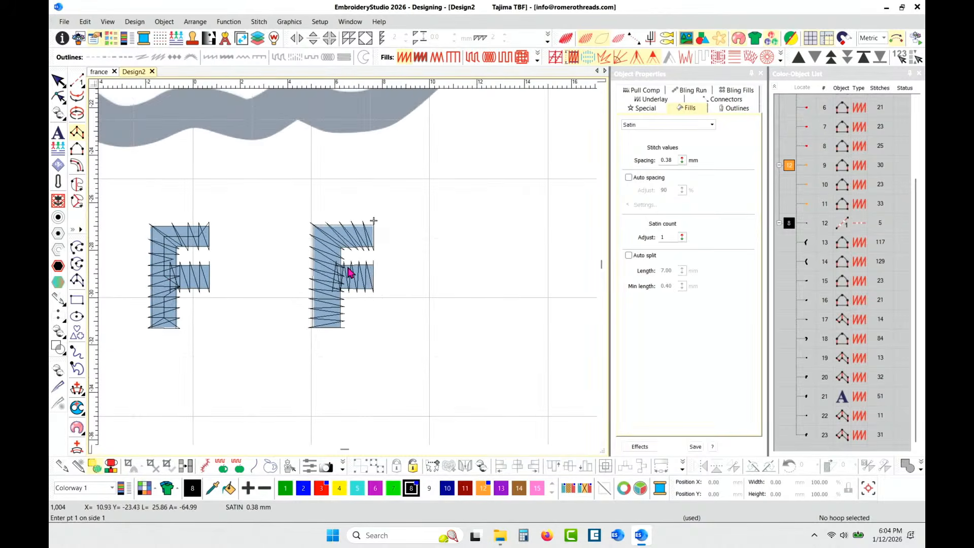
{"action": "key", "text": "t"}
{"action": "scroll", "coordinate": [350, 273], "scroll_direction": "down", "scroll_amount": 2}
{"action": "scroll", "coordinate": [349, 273], "scroll_direction": "up", "scroll_amount": 1}
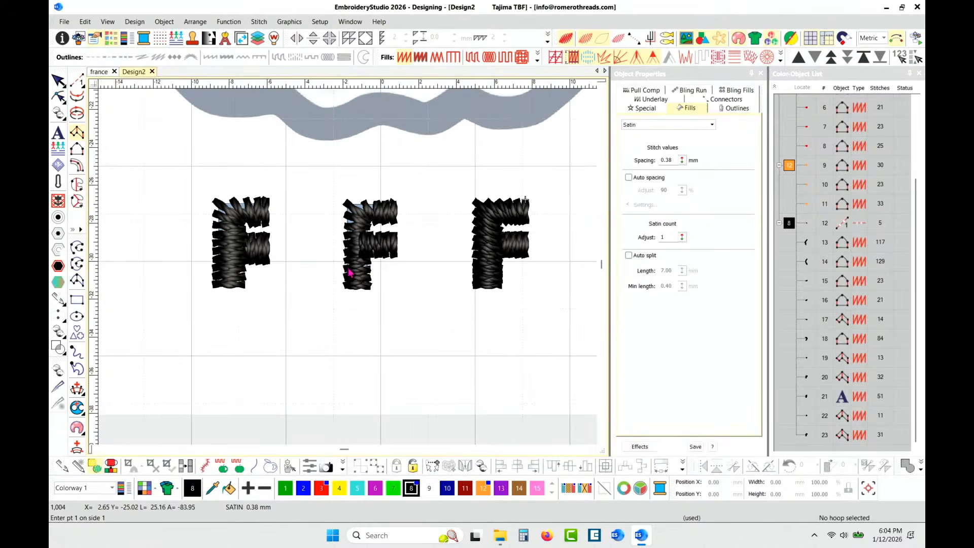
{"action": "scroll", "coordinate": [348, 272], "scroll_direction": "up", "scroll_amount": 3}
{"action": "key", "text": "t"}
{"action": "scroll", "coordinate": [342, 272], "scroll_direction": "down", "scroll_amount": 1}
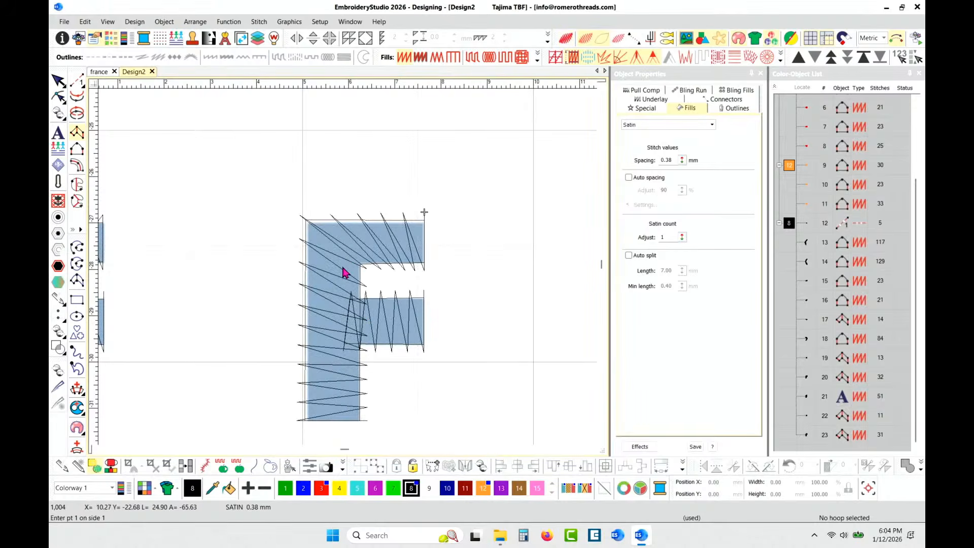
{"action": "scroll", "coordinate": [350, 270], "scroll_direction": "down", "scroll_amount": 1}
{"action": "scroll", "coordinate": [325, 276], "scroll_direction": "down", "scroll_amount": 3}
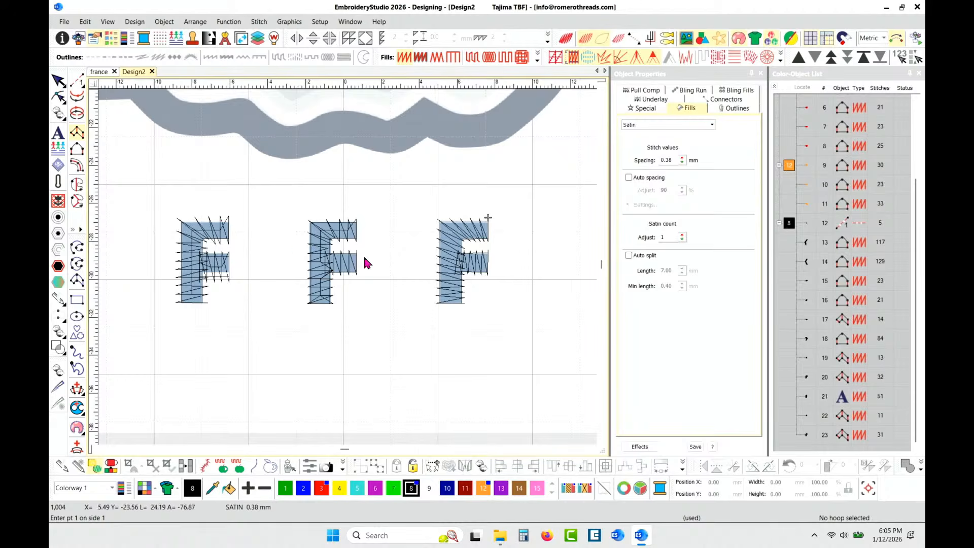
{"action": "left_click", "coordinate": [58, 81]}
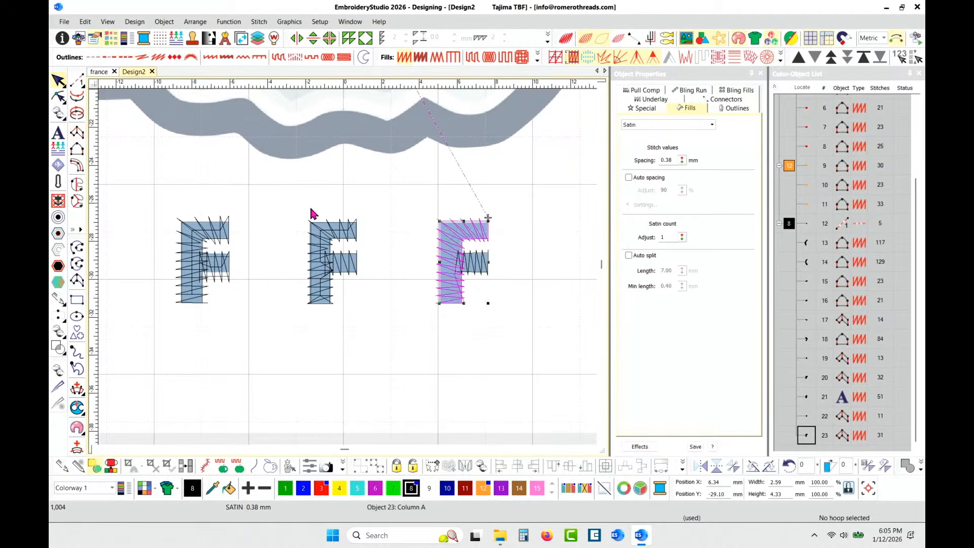
{"action": "scroll", "coordinate": [348, 250], "scroll_direction": "down", "scroll_amount": 4}
{"action": "scroll", "coordinate": [347, 263], "scroll_direction": "down", "scroll_amount": 2}
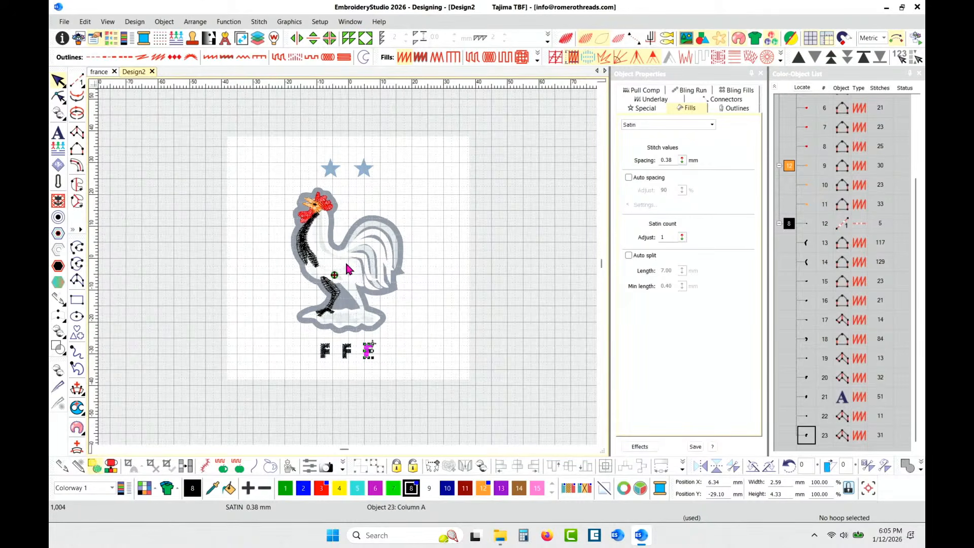
Step: Switch to the france design and inspect the pull compensation of the outermost feather on the rooster's neck
{"action": "left_click", "coordinate": [96, 74]}
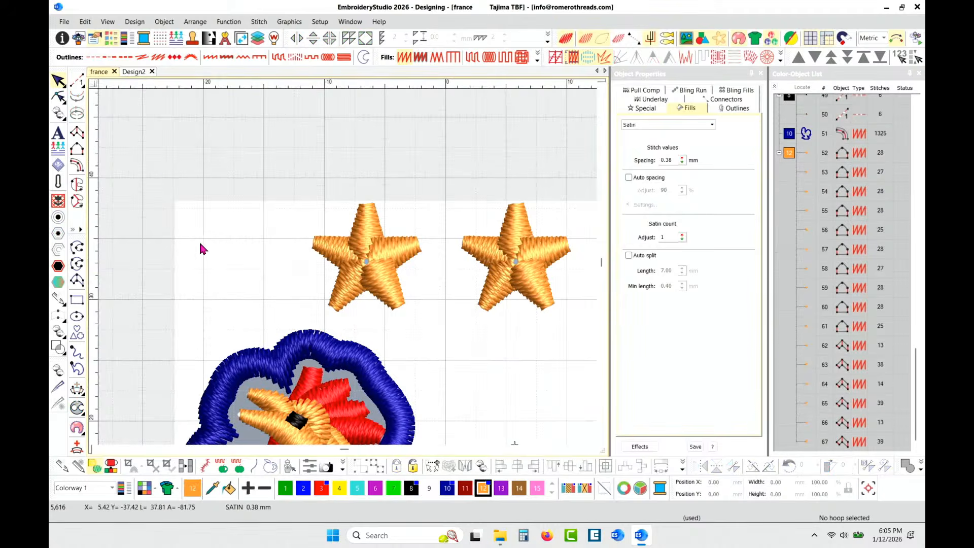
{"action": "scroll", "coordinate": [349, 269], "scroll_direction": "down", "scroll_amount": 3}
{"action": "scroll", "coordinate": [348, 268], "scroll_direction": "up", "scroll_amount": 2}
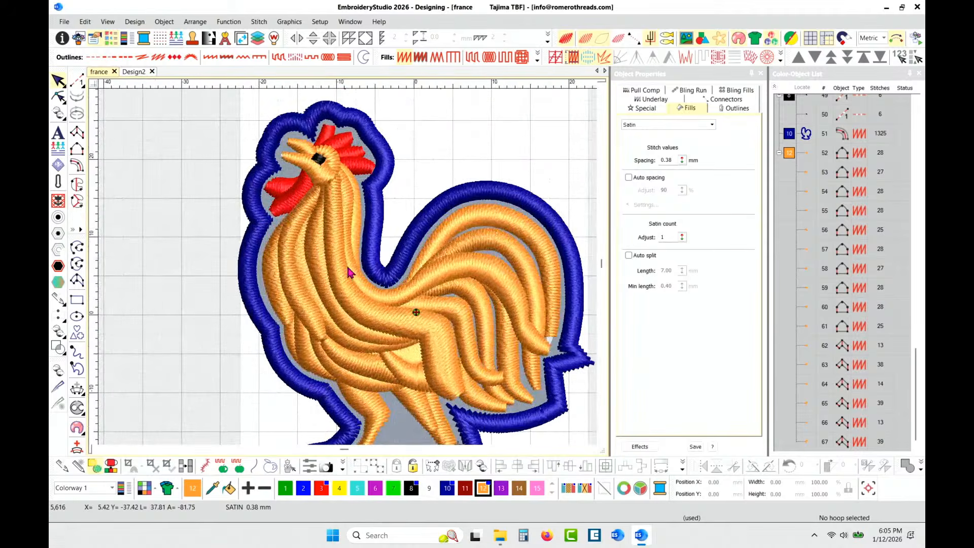
{"action": "scroll", "coordinate": [349, 272], "scroll_direction": "up", "scroll_amount": 1}
{"action": "key", "text": "t"}
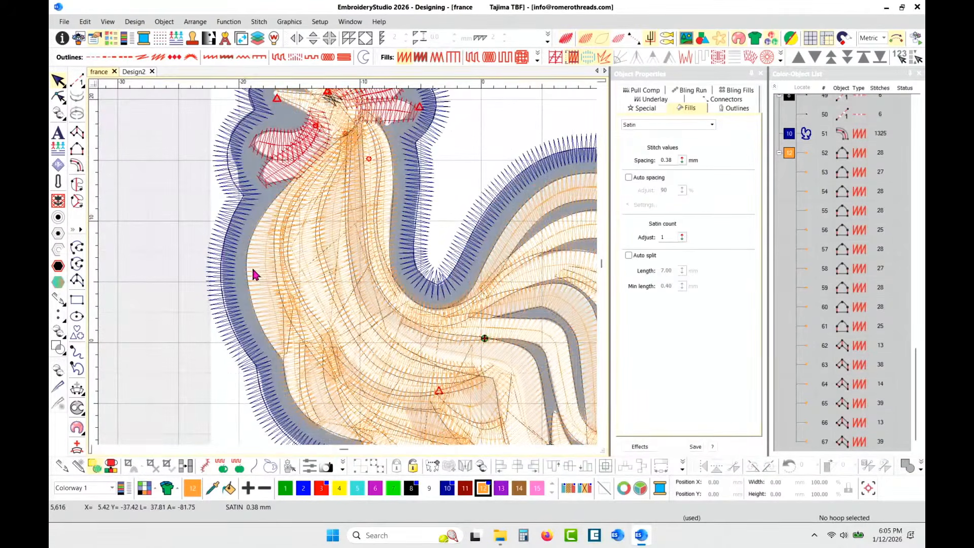
{"action": "left_click", "coordinate": [253, 270]}
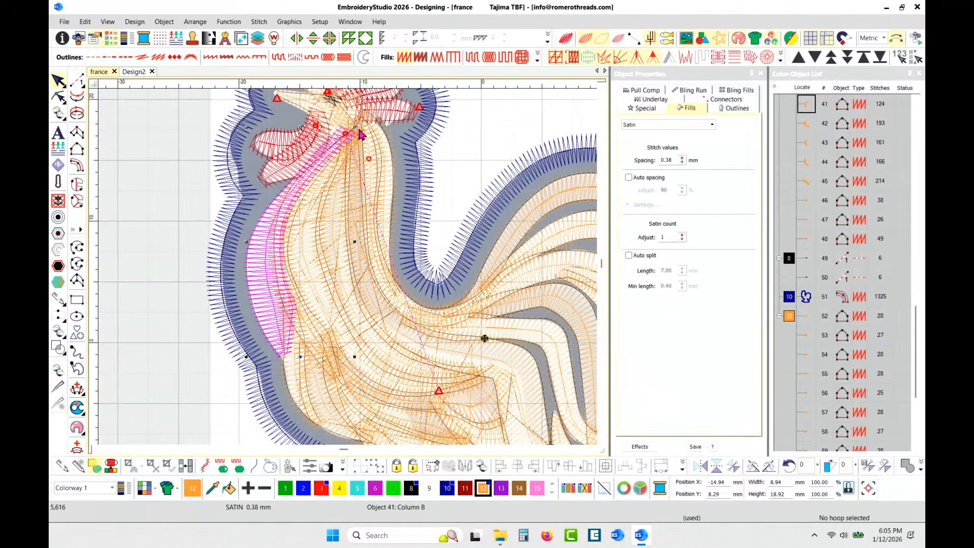
{"action": "scroll", "coordinate": [352, 273], "scroll_direction": "up", "scroll_amount": 2}
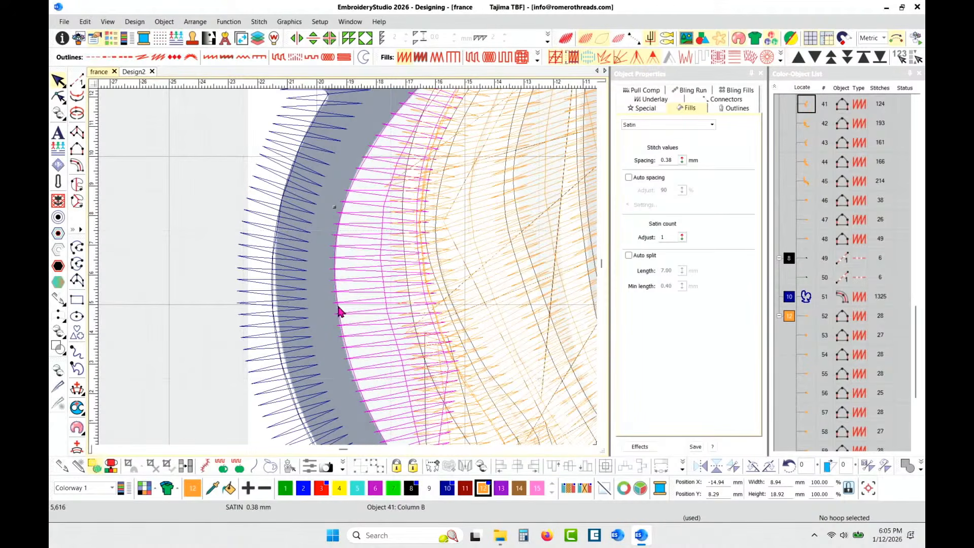
{"action": "left_click", "coordinate": [649, 92]}
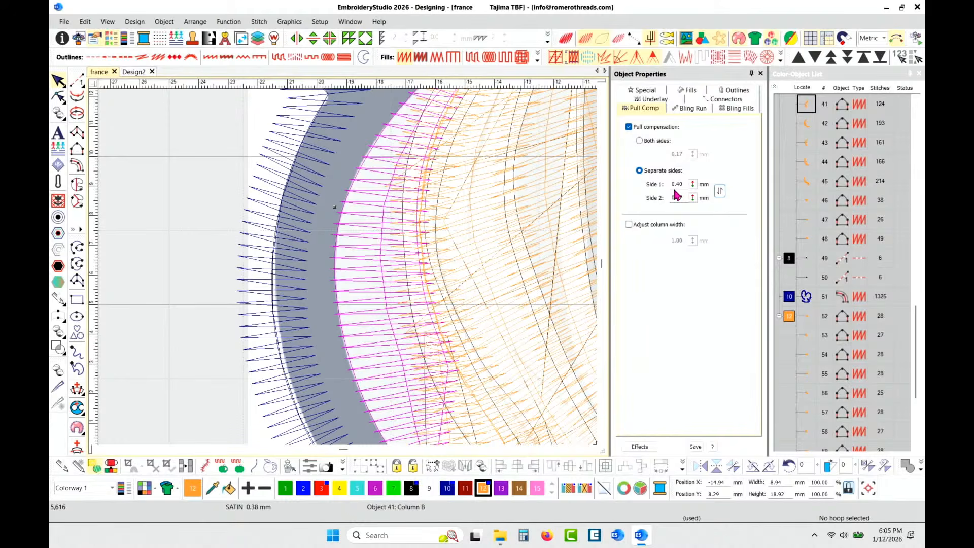
{"action": "scroll", "coordinate": [406, 282], "scroll_direction": "up", "scroll_amount": 2}
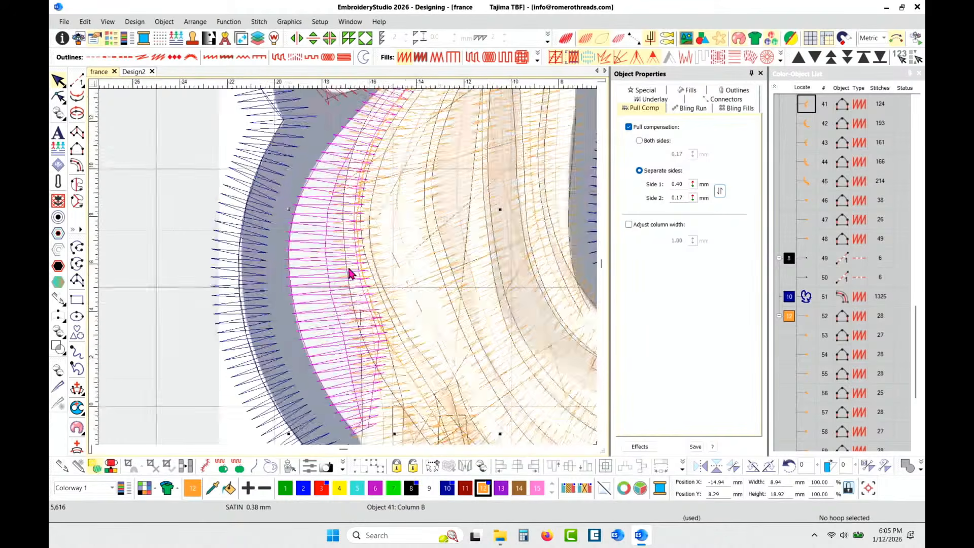
Step: Examine the outermost neck feather's stitches against the adjacent feathers in stitch and realistic views
{"action": "scroll", "coordinate": [350, 274], "scroll_direction": "down", "scroll_amount": 2}
{"action": "scroll", "coordinate": [349, 273], "scroll_direction": "up", "scroll_amount": 3}
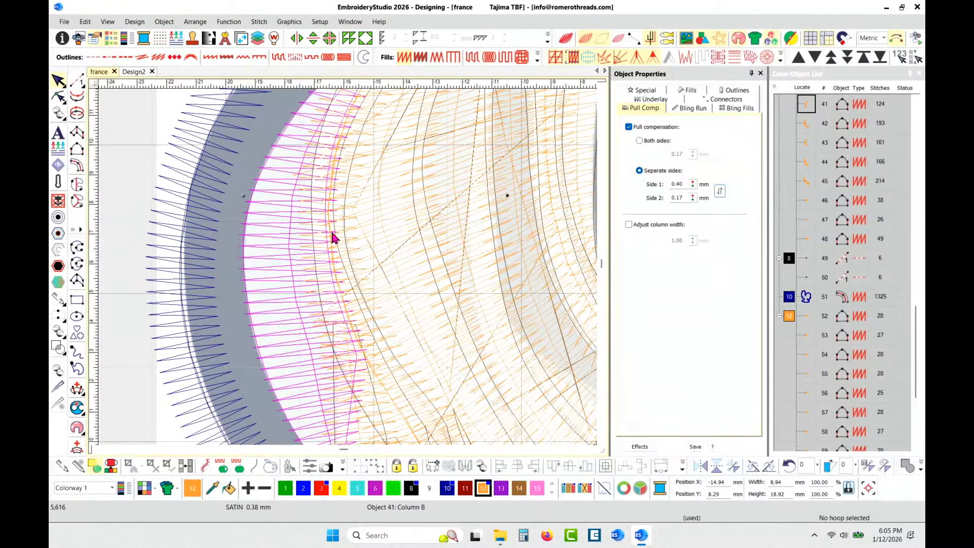
{"action": "scroll", "coordinate": [300, 229], "scroll_direction": "down", "scroll_amount": 1}
{"action": "scroll", "coordinate": [348, 272], "scroll_direction": "down", "scroll_amount": 1}
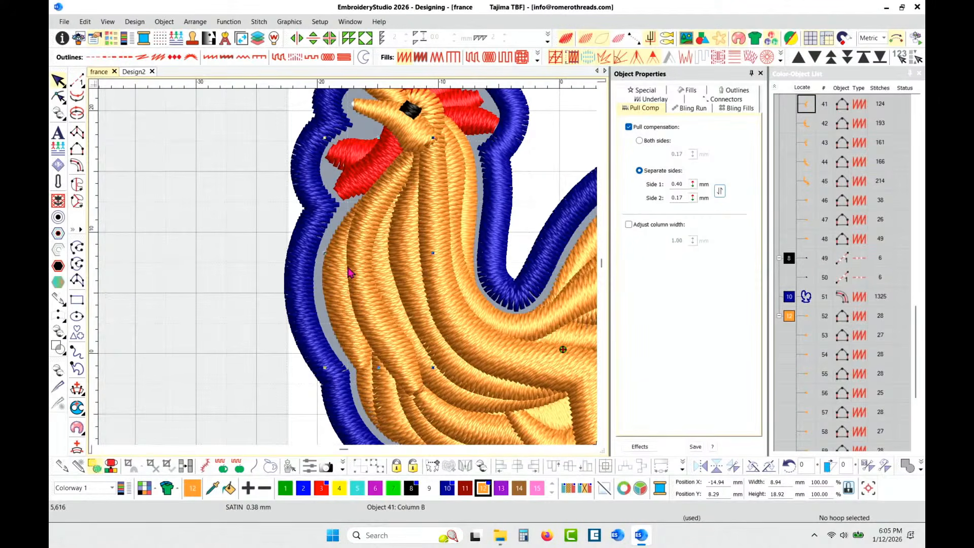
{"action": "scroll", "coordinate": [339, 273], "scroll_direction": "up", "scroll_amount": 2}
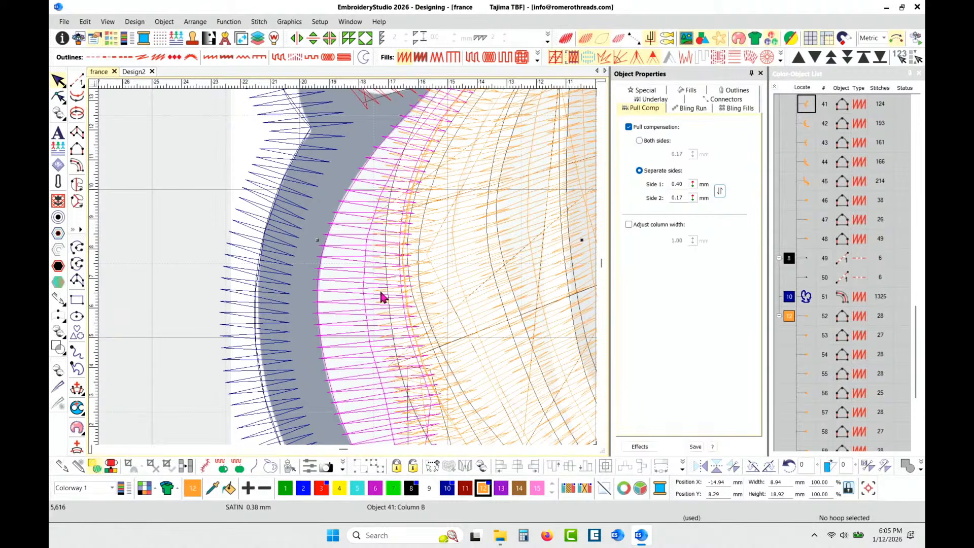
Step: Inspect the overlapping neighbour feather's outline with stitches hidden, its pull compensation, and its realistic view
{"action": "key", "text": "s"}
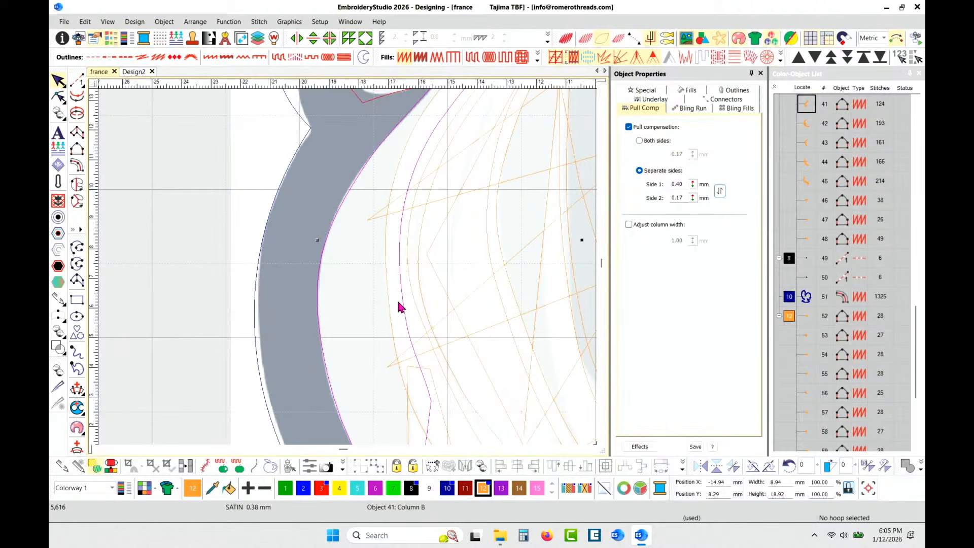
{"action": "left_click", "coordinate": [390, 302]}
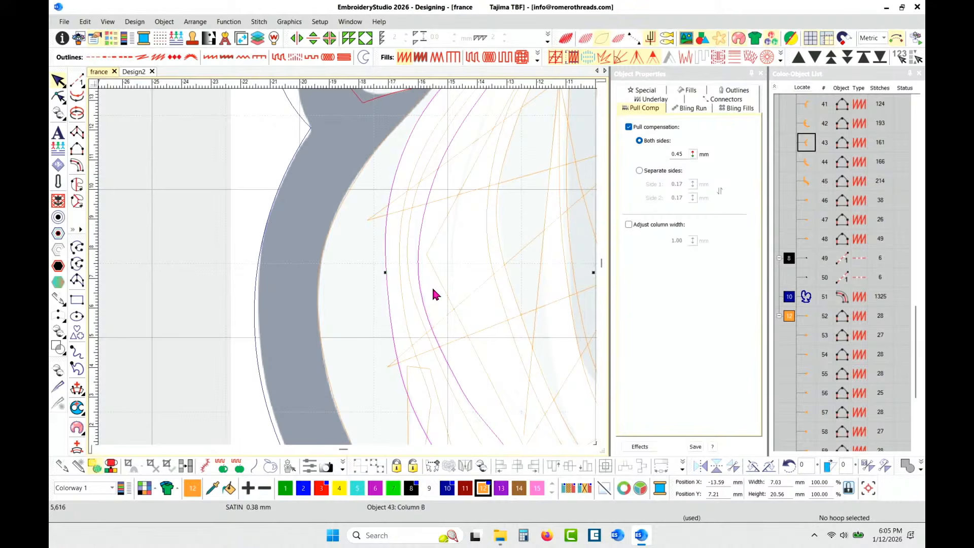
{"action": "key", "text": "s"}
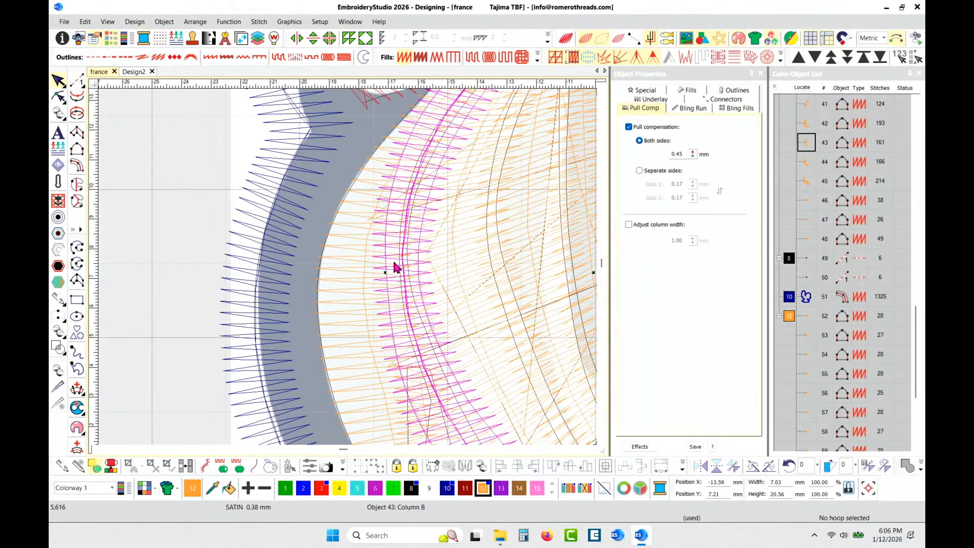
{"action": "key", "text": "t"}
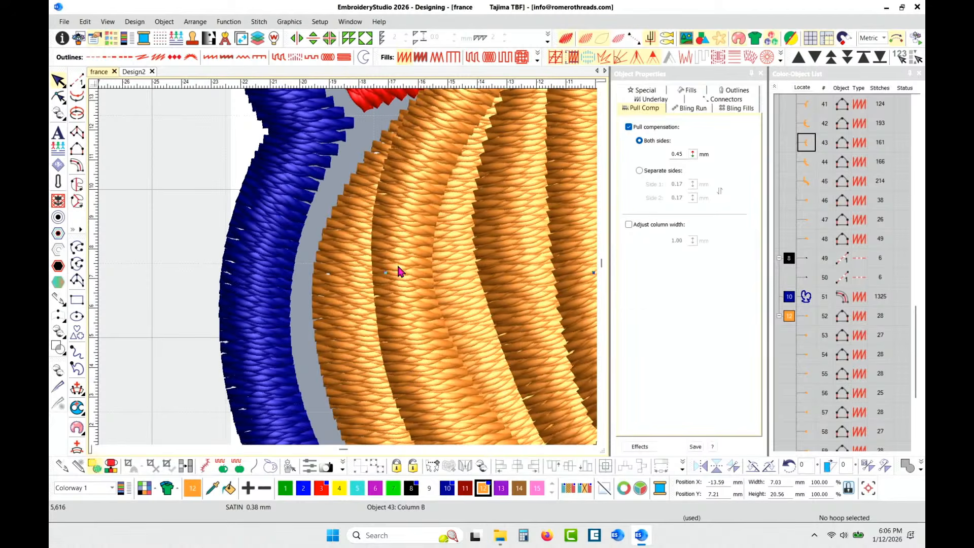
Step: Locate the feather overlapping the outermost neck feather and measure the overlap from its outline in stitch view
{"action": "left_click", "coordinate": [810, 162]}
{"action": "left_click", "coordinate": [808, 147]}
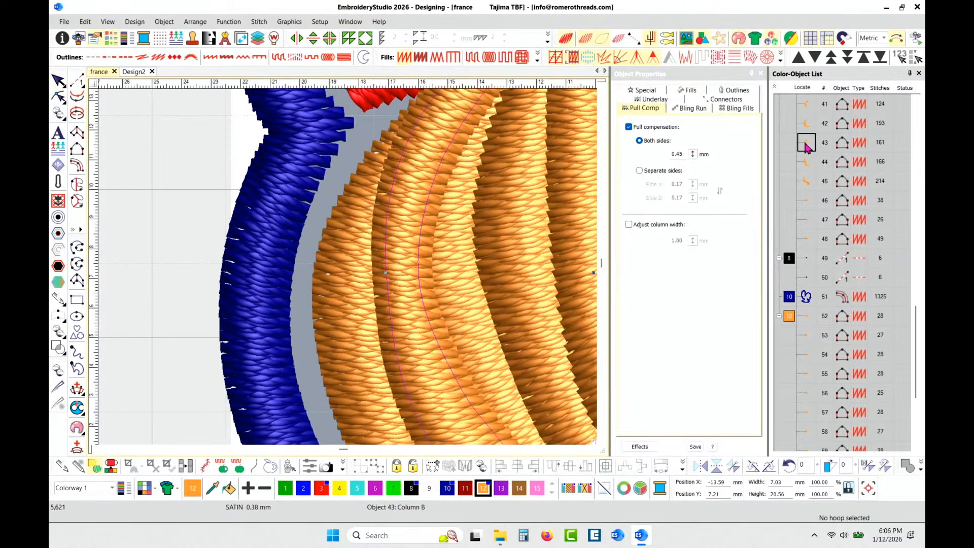
{"action": "key", "text": "t"}
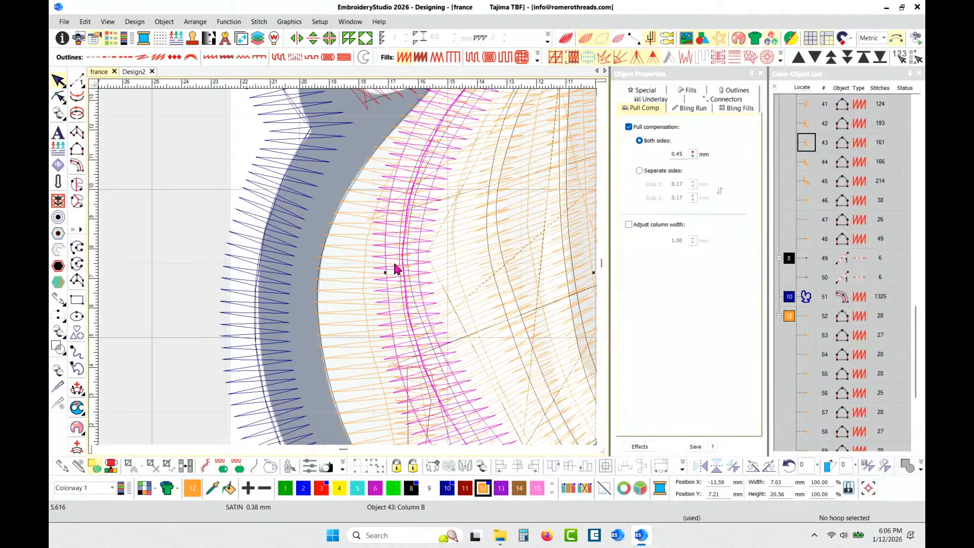
{"action": "key", "text": "m"}
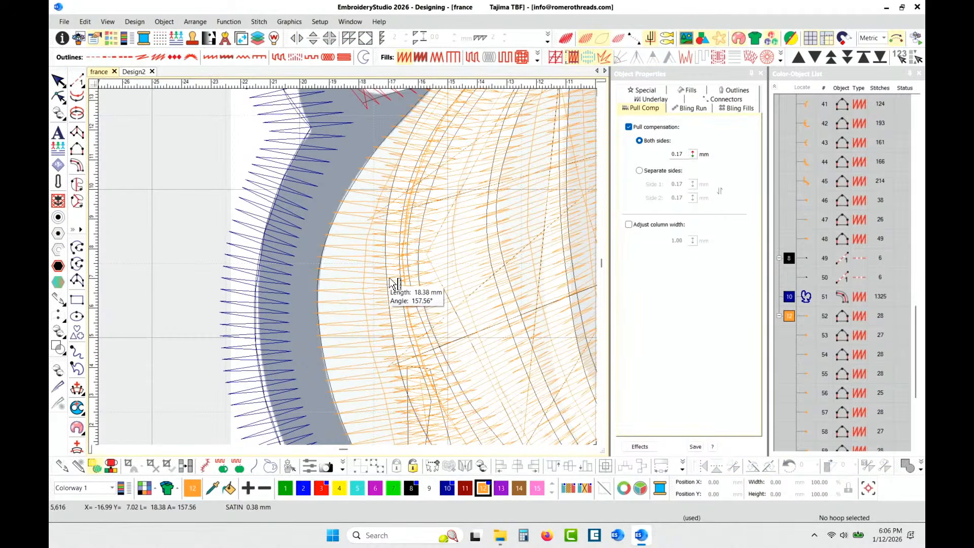
{"action": "left_click", "coordinate": [386, 278]}
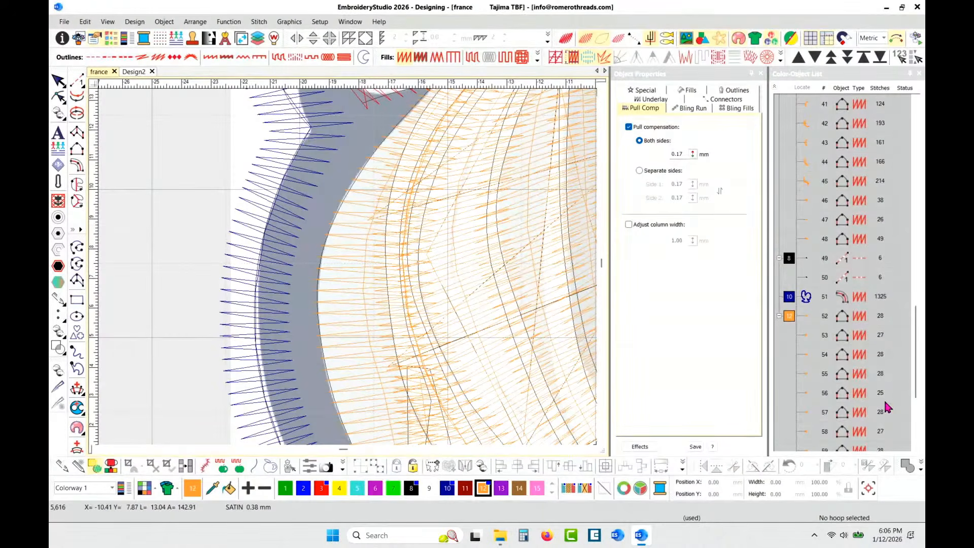
Step: Examine the neck feathers in realistic view, followed by the whole crest with its stars and FFF letters
{"action": "key", "text": "t"}
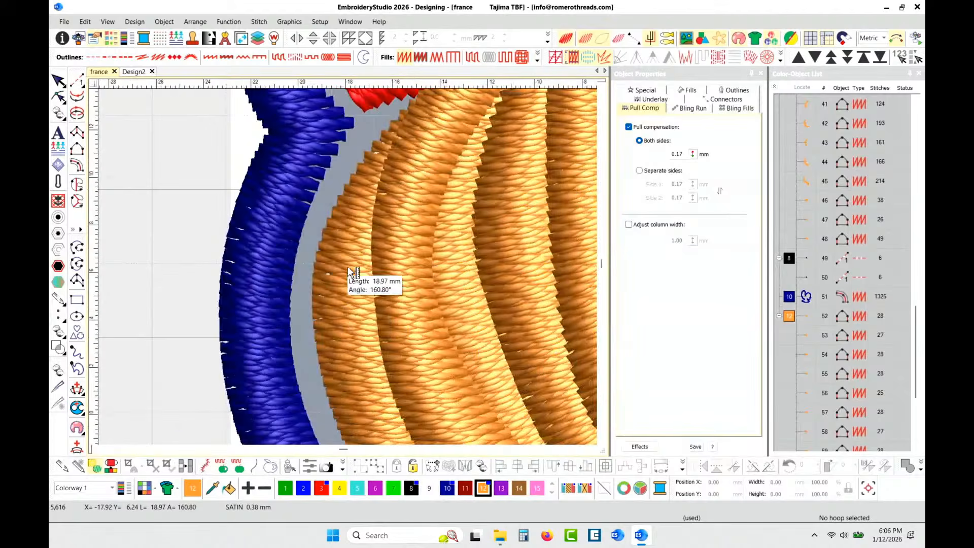
{"action": "scroll", "coordinate": [349, 271], "scroll_direction": "down", "scroll_amount": 2}
{"action": "scroll", "coordinate": [350, 272], "scroll_direction": "down", "scroll_amount": 2}
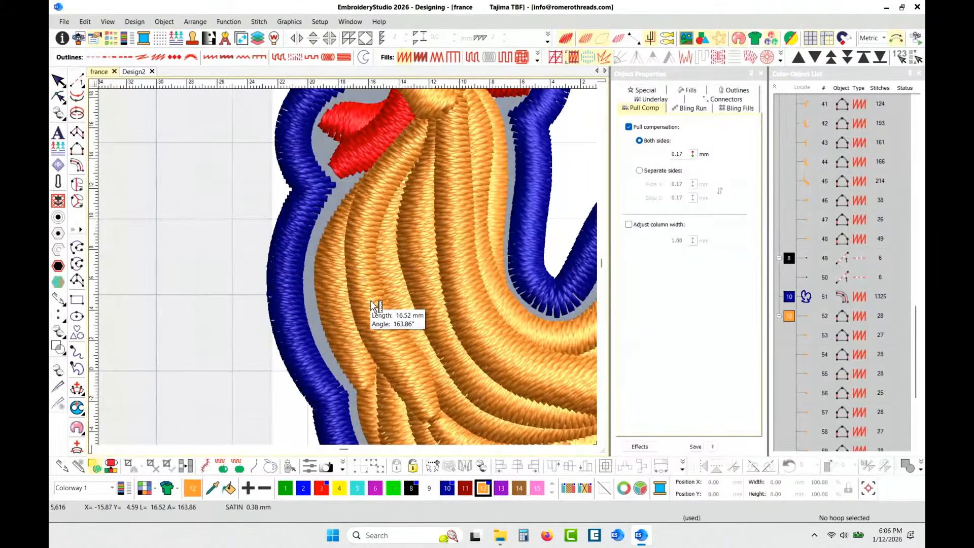
{"action": "scroll", "coordinate": [351, 271], "scroll_direction": "down", "scroll_amount": 3}
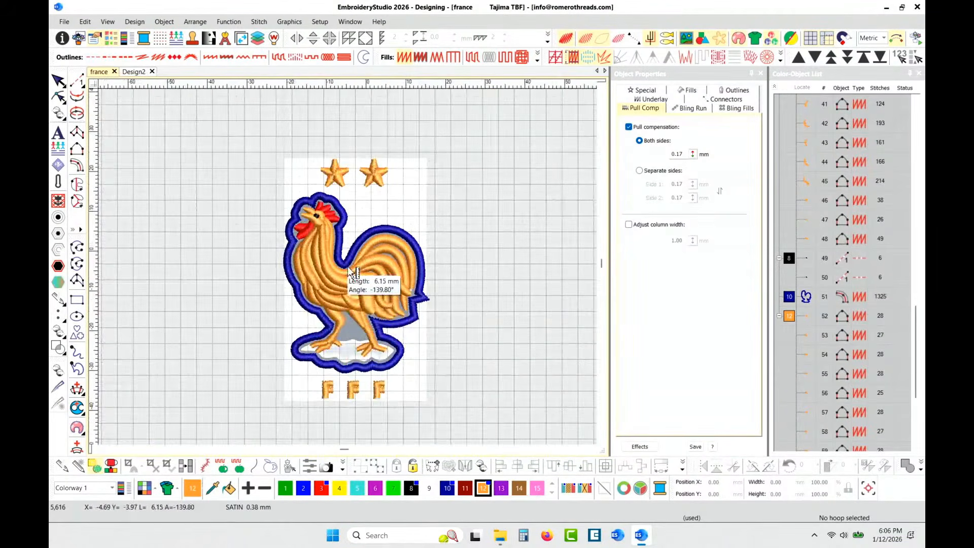
{"action": "scroll", "coordinate": [350, 271], "scroll_direction": "down", "scroll_amount": 1}
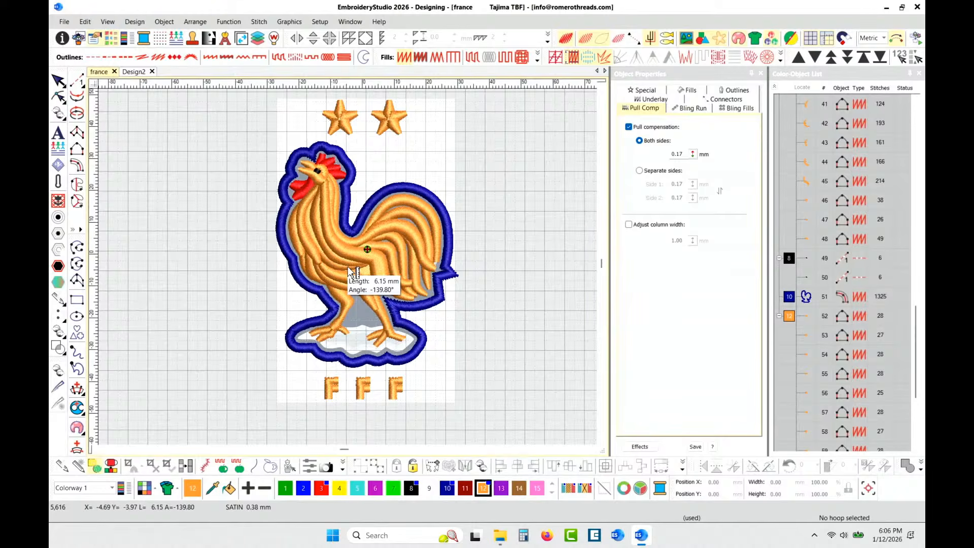